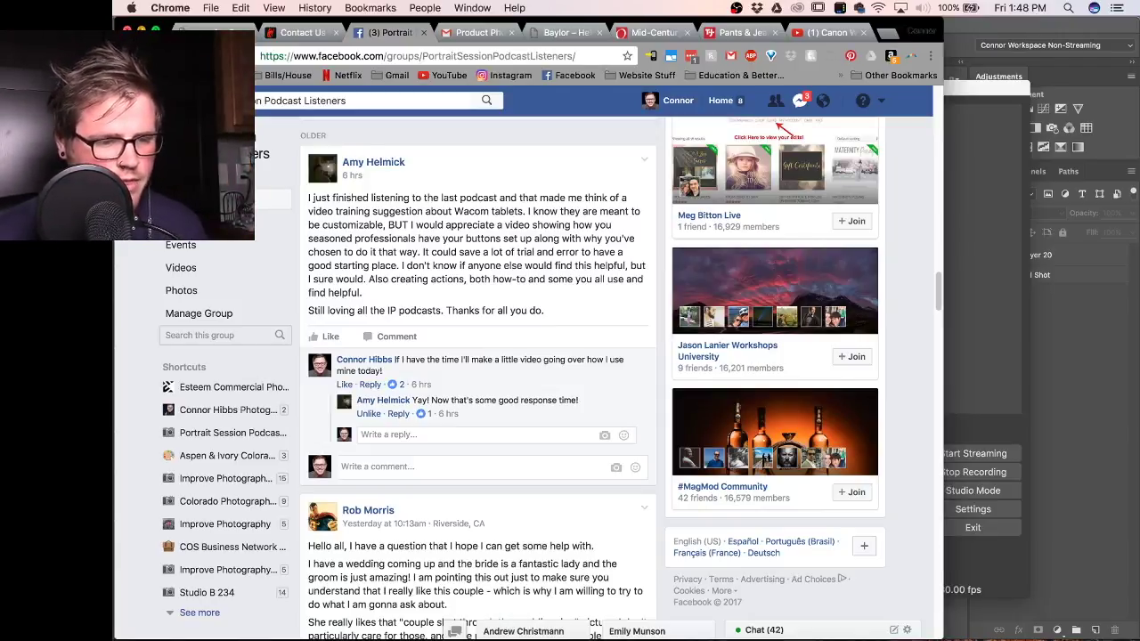
Minimize the browser window and review the tablet's Touch Ring assignments, Grip Pen buttons and pen Mapping settings.
key(super+m)
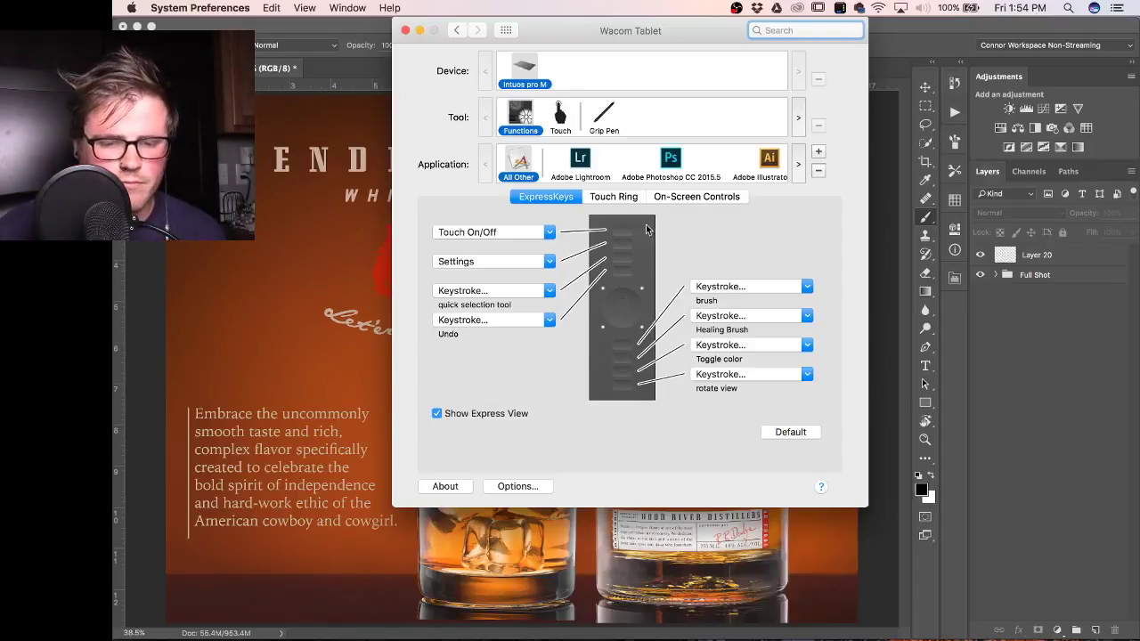
click(608, 196)
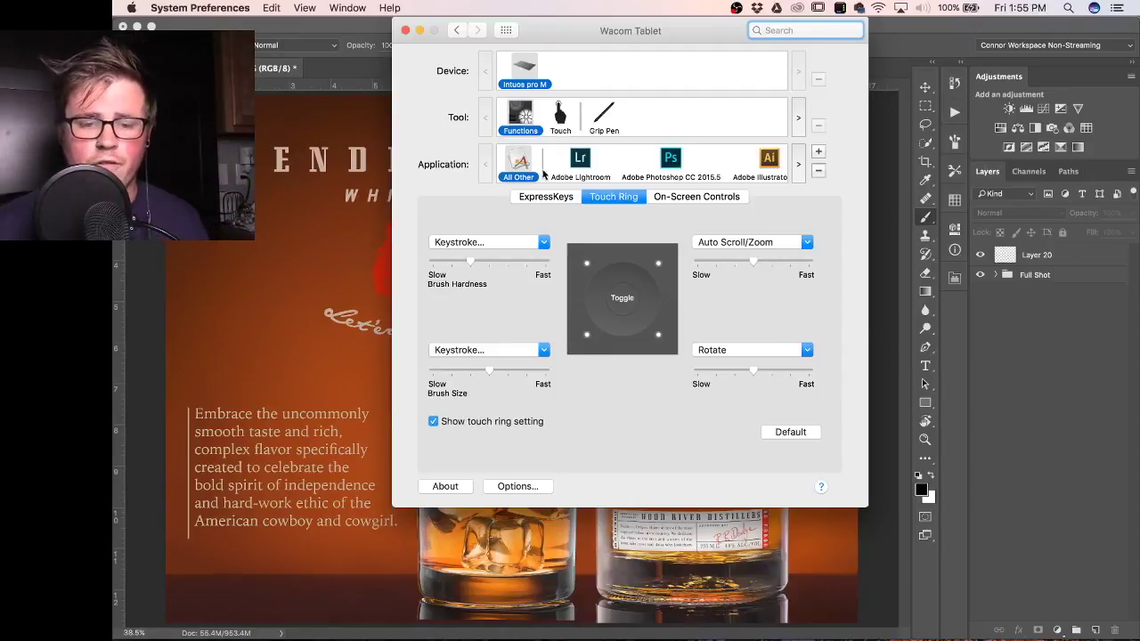
click(604, 114)
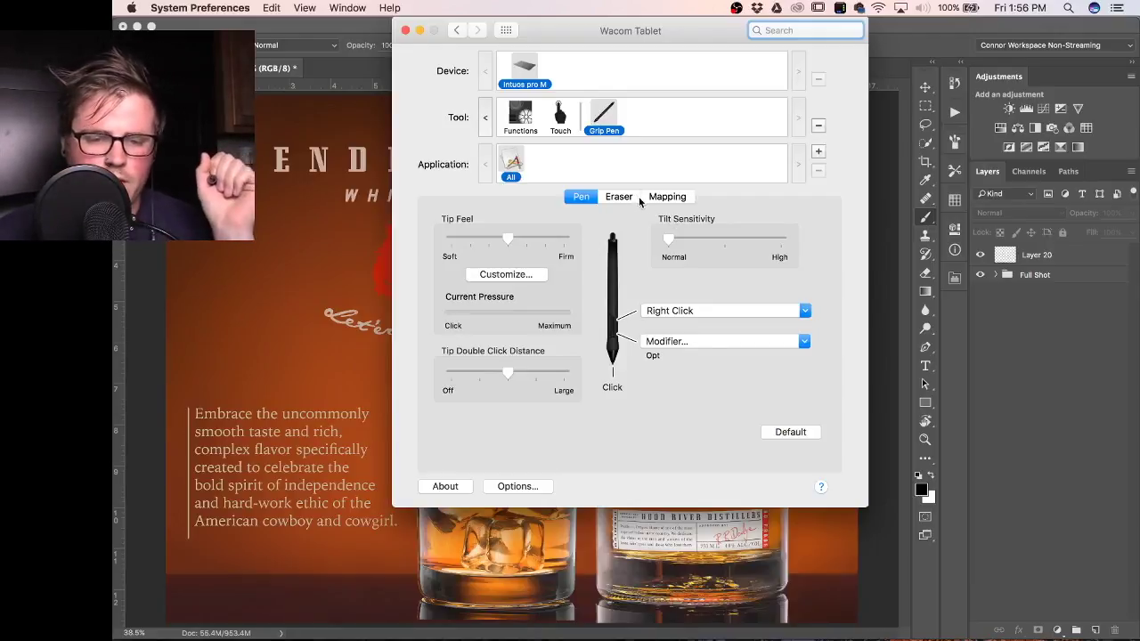
click(660, 197)
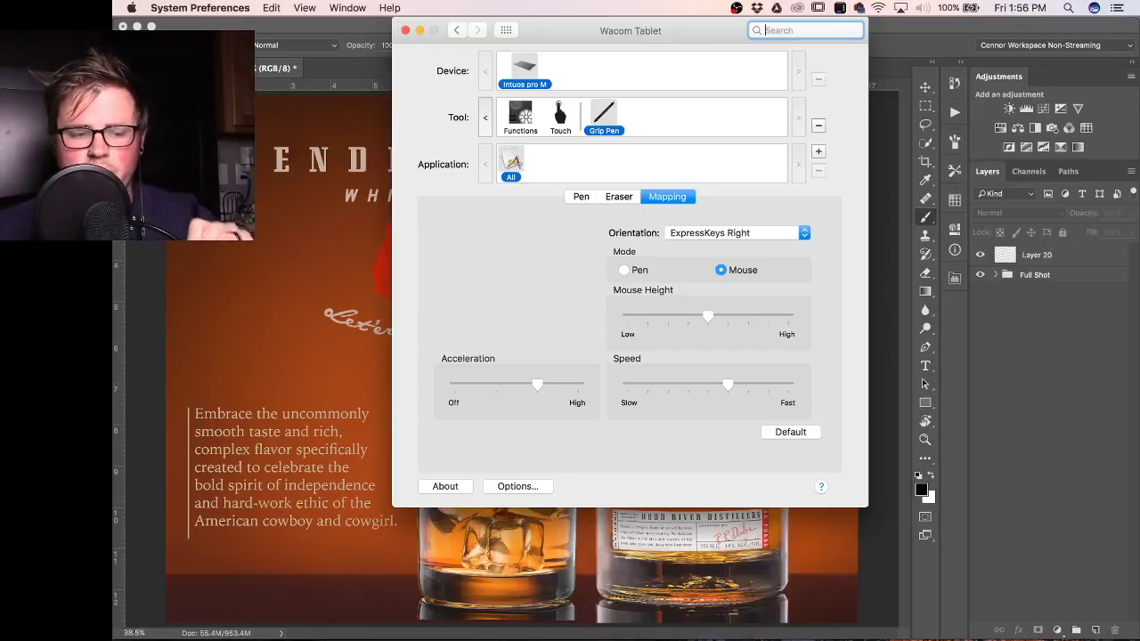
mouse_move(119, 636)
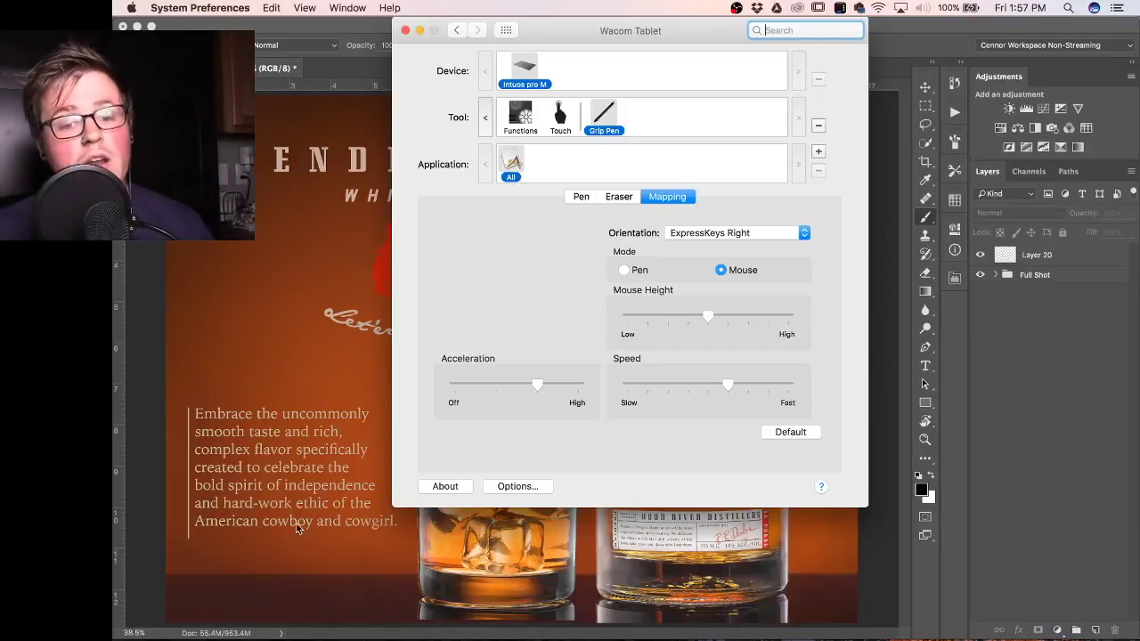
Try Pen mode in the Grip Pen mapping and a custom portion for its screen area, cancelling the area dialog.
click(624, 270)
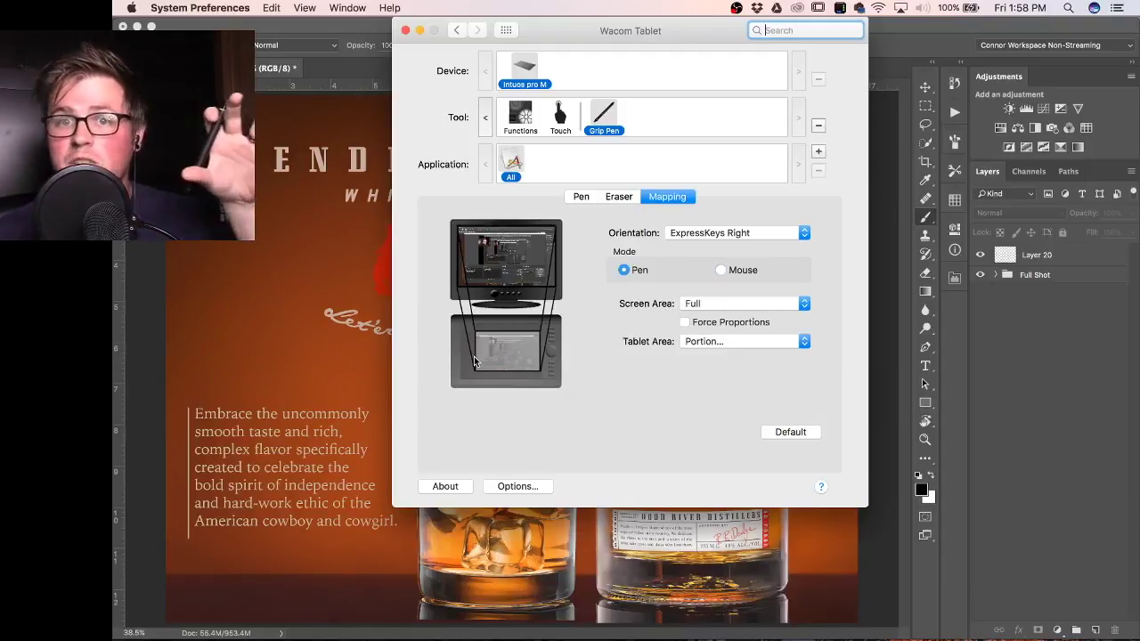
click(708, 305)
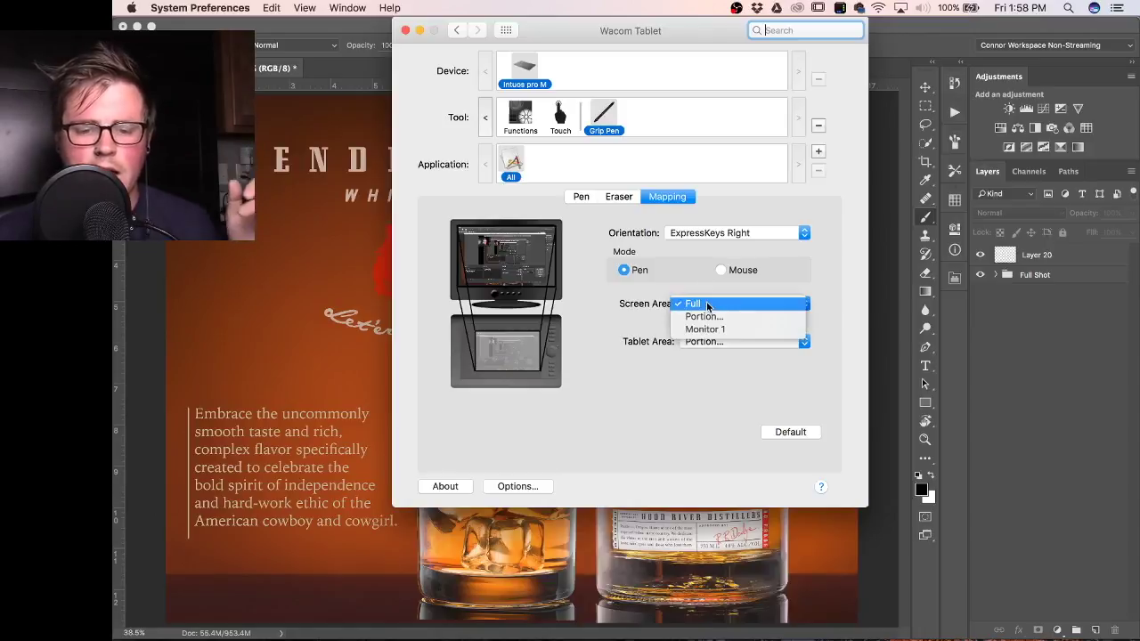
click(705, 316)
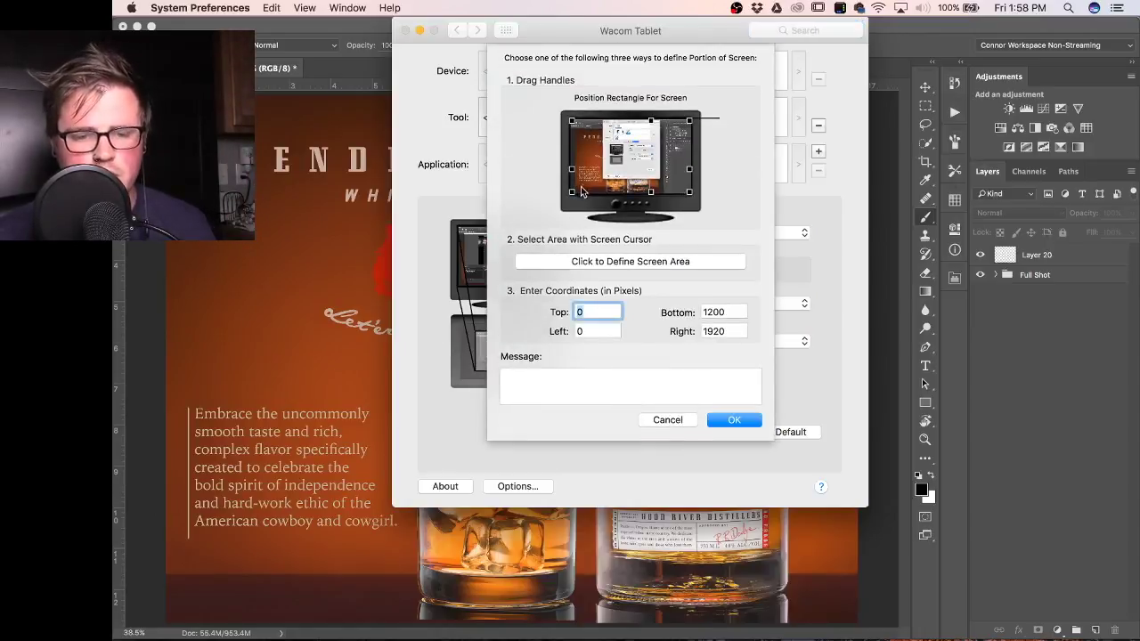
click(572, 192)
drag(561, 205, 555, 228)
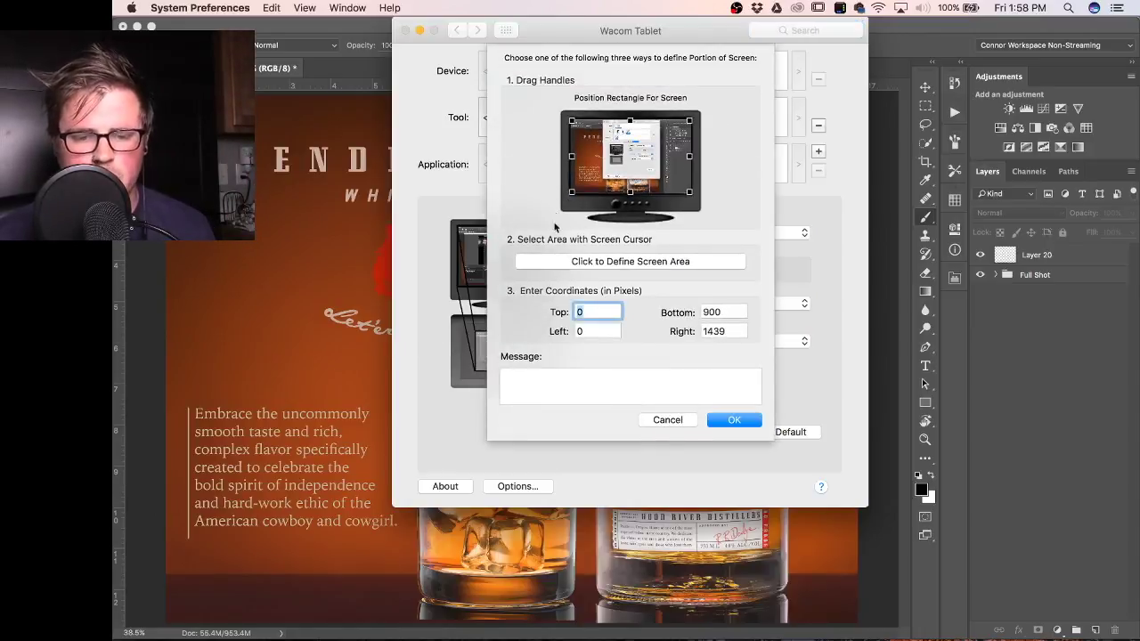
click(664, 423)
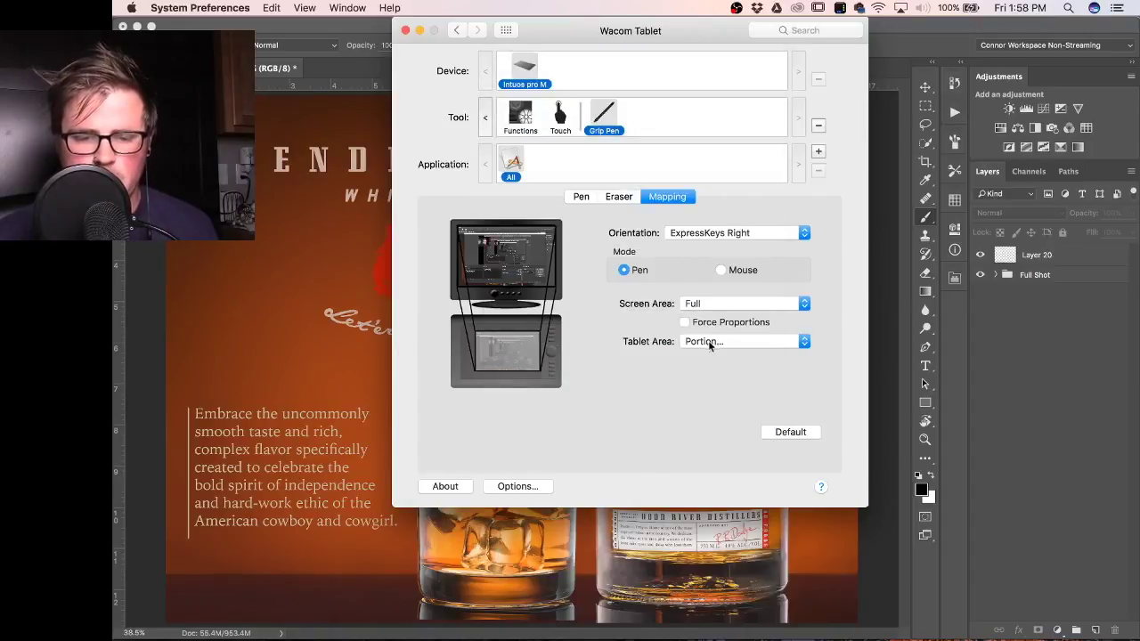
Try a smaller custom portion for the tablet area, cancel it, and set the mapping mode back to Mouse.
click(710, 343)
click(710, 343)
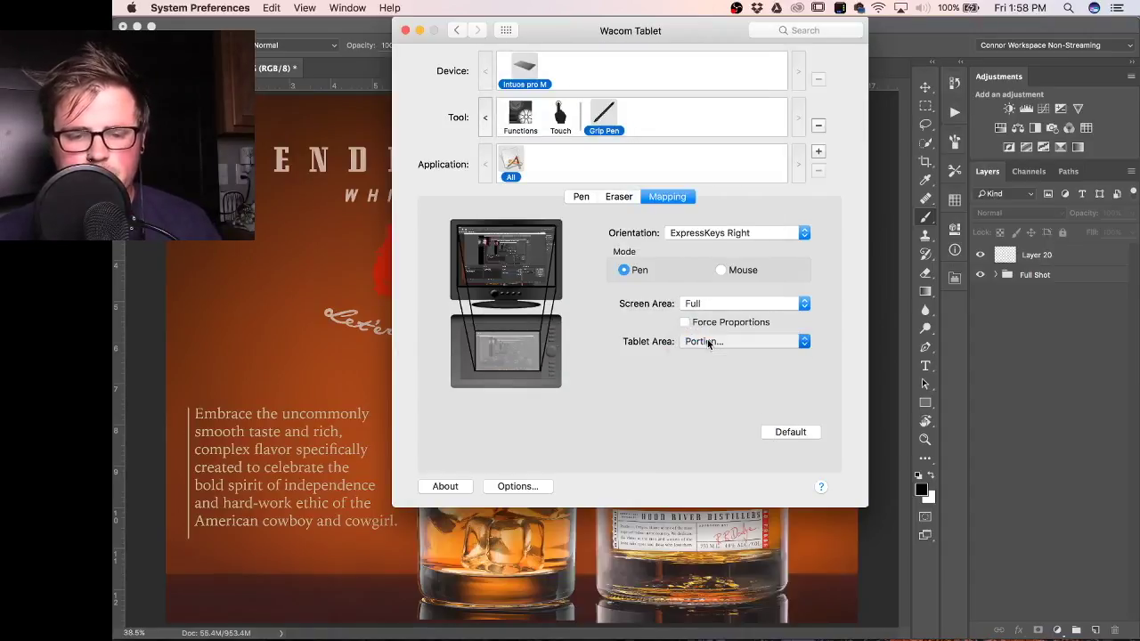
drag(584, 197, 655, 160)
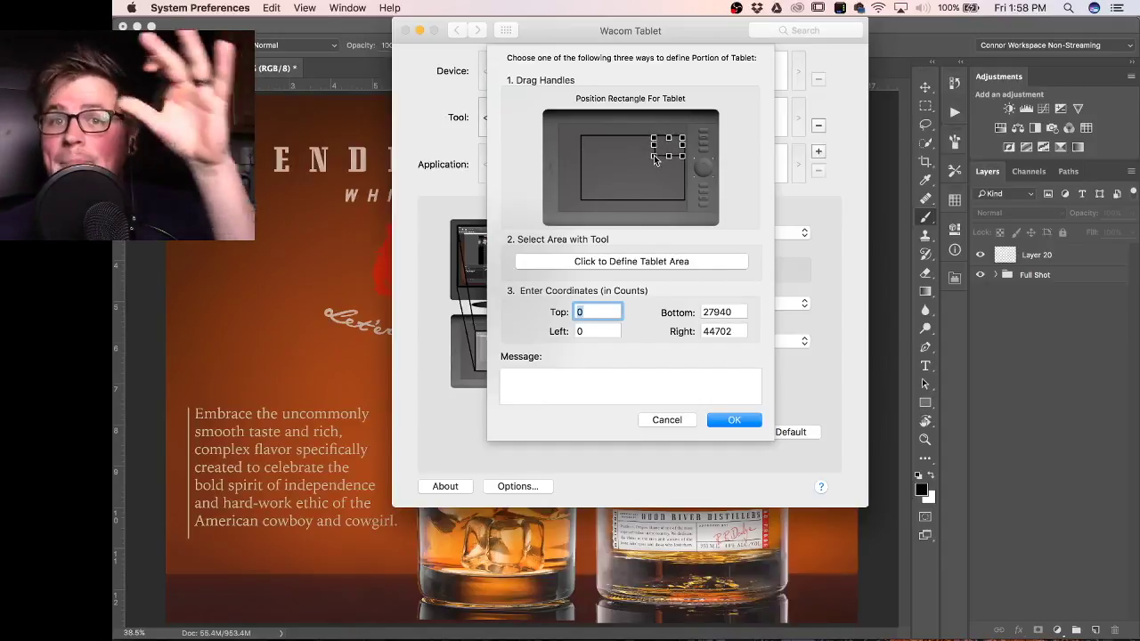
drag(655, 159, 648, 158)
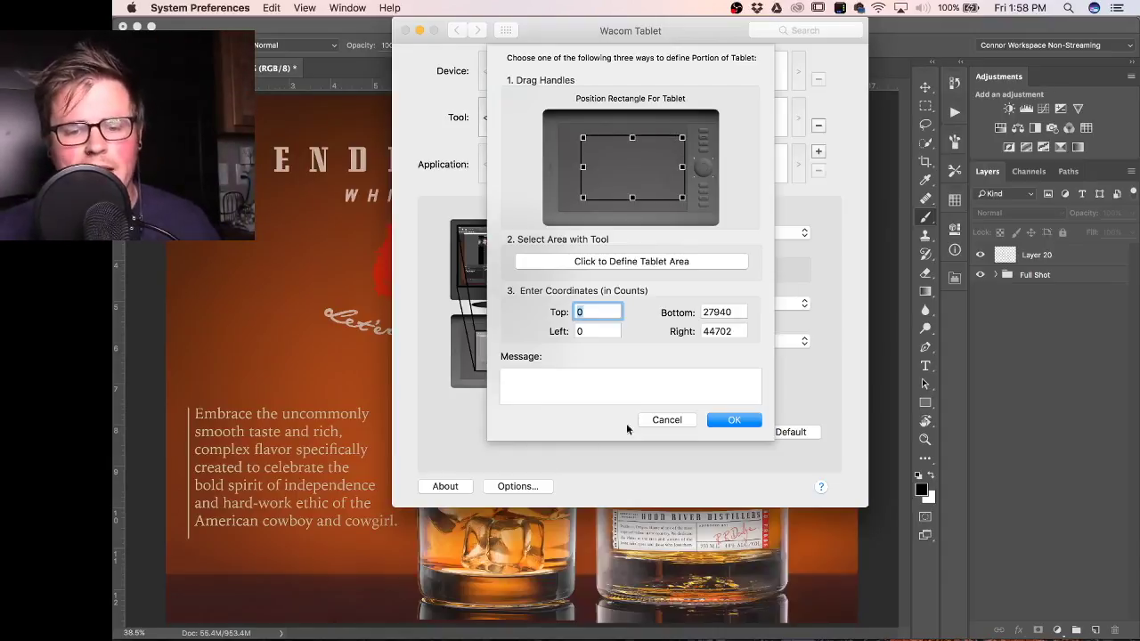
click(661, 418)
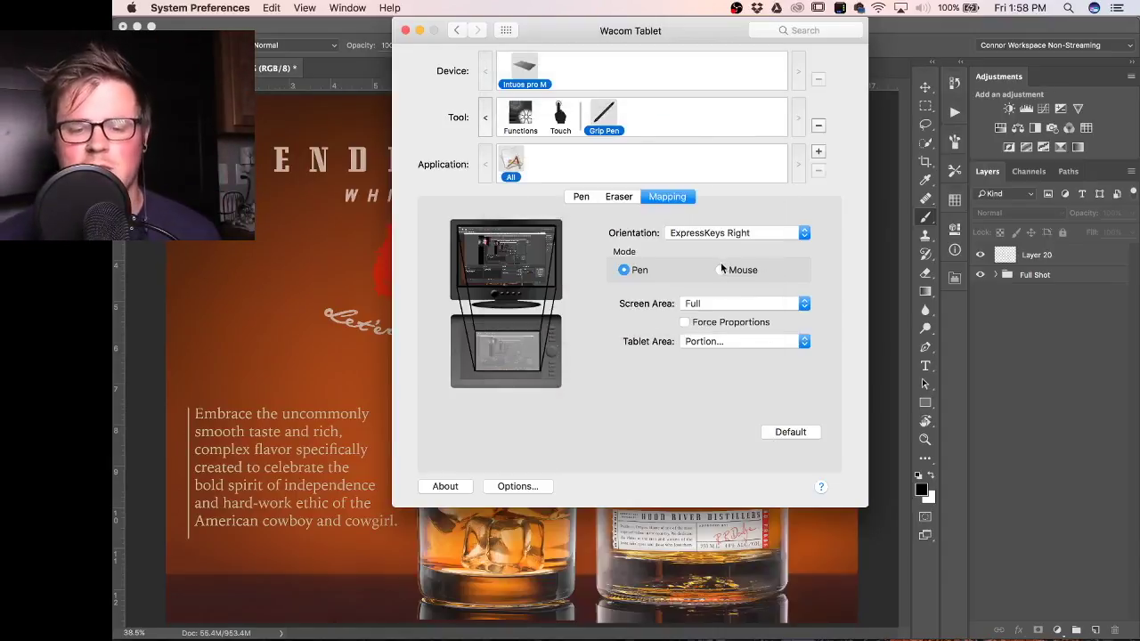
click(722, 270)
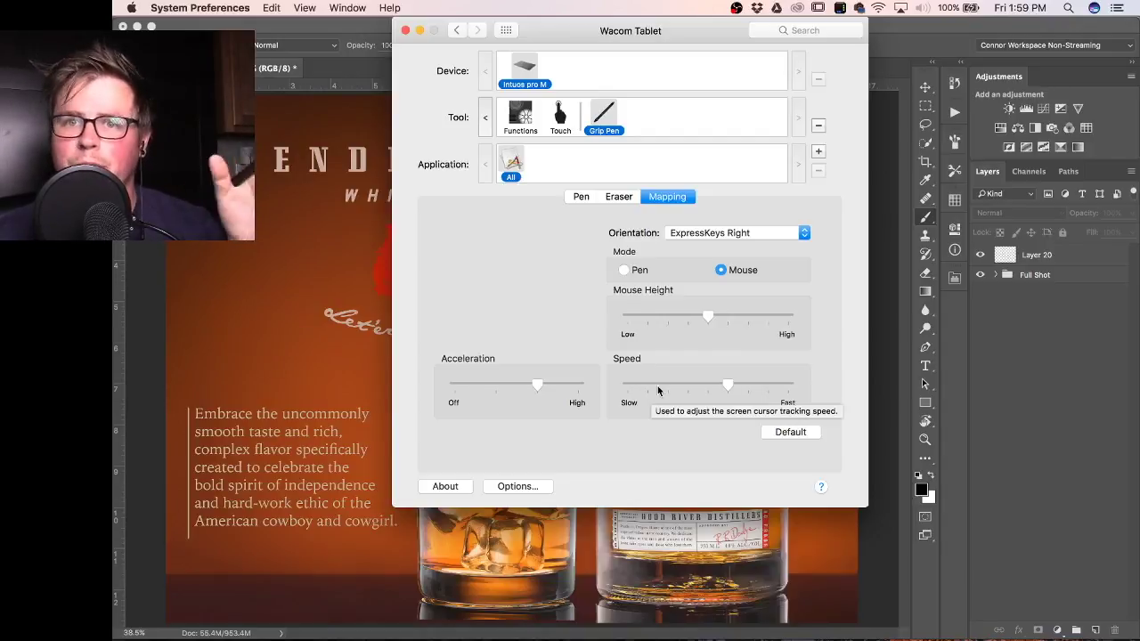
Review the general ExpressKeys and Touch Ring assignments and the Grip Pen button settings.
click(579, 196)
click(507, 127)
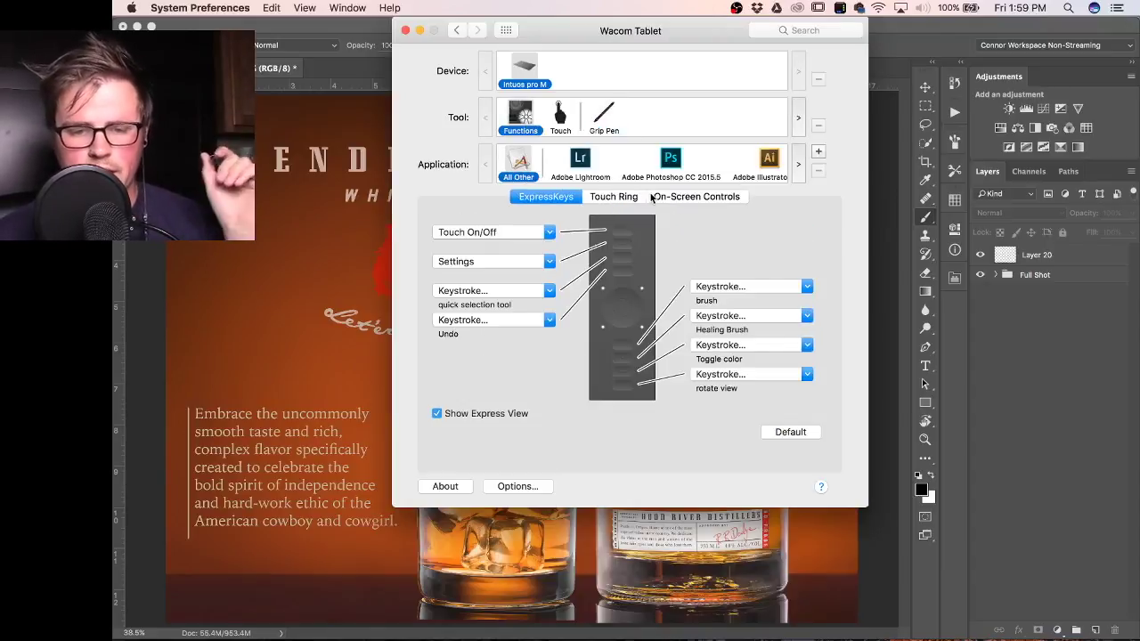
click(607, 198)
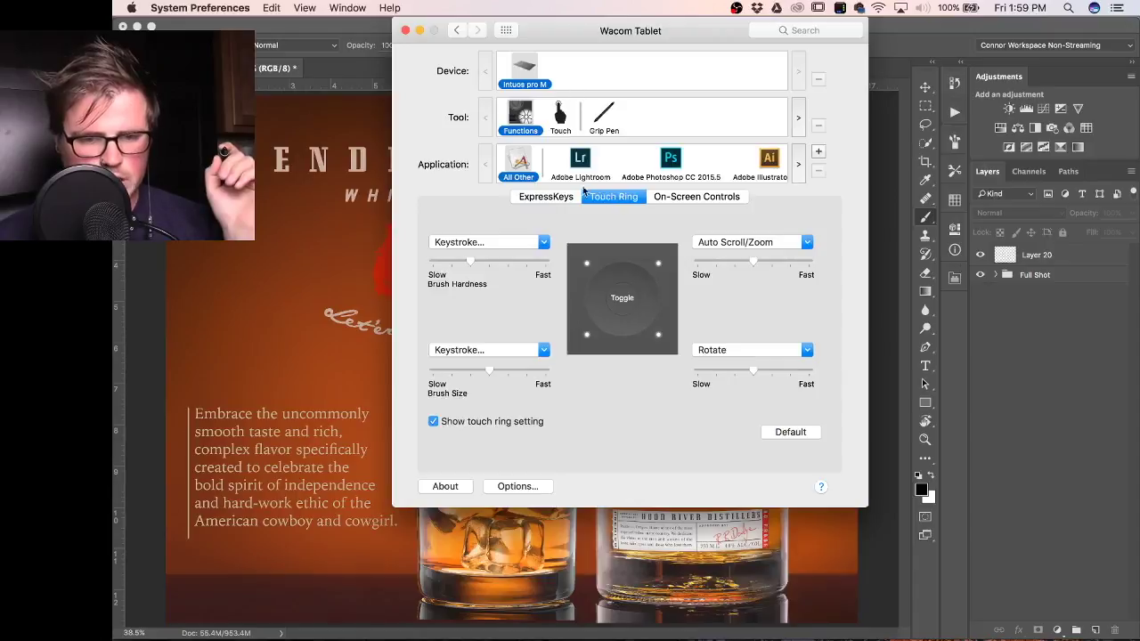
click(552, 196)
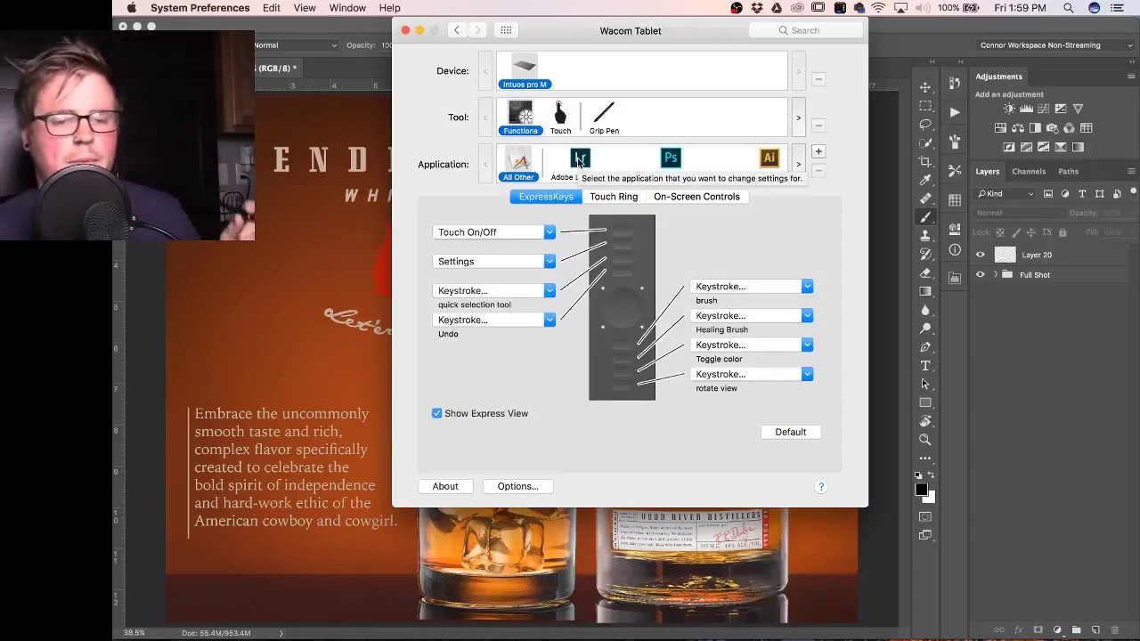
click(605, 112)
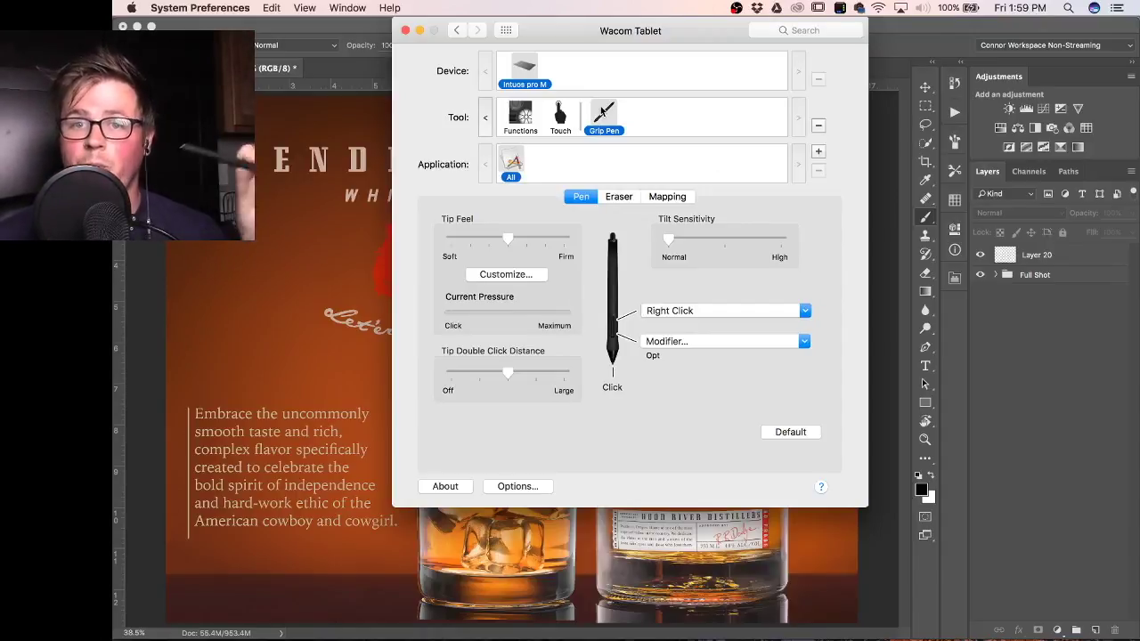
Display the ExpressKeys assigned for Adobe Lightroom, and switch to Lightroom with the selected photo in the Develop module.
click(514, 120)
click(581, 159)
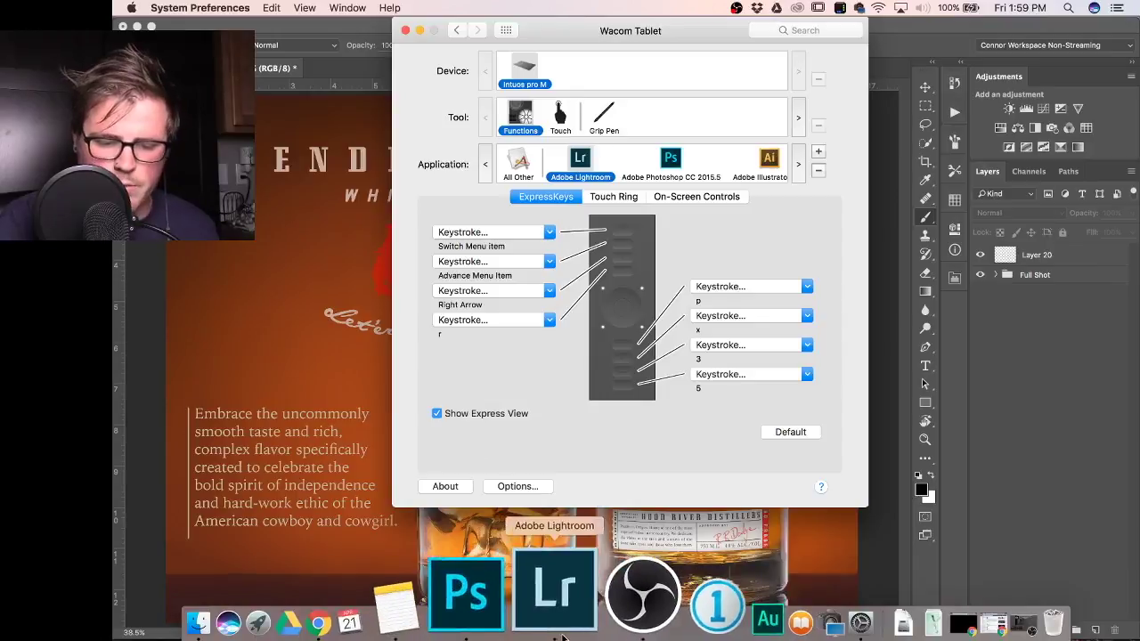
click(528, 592)
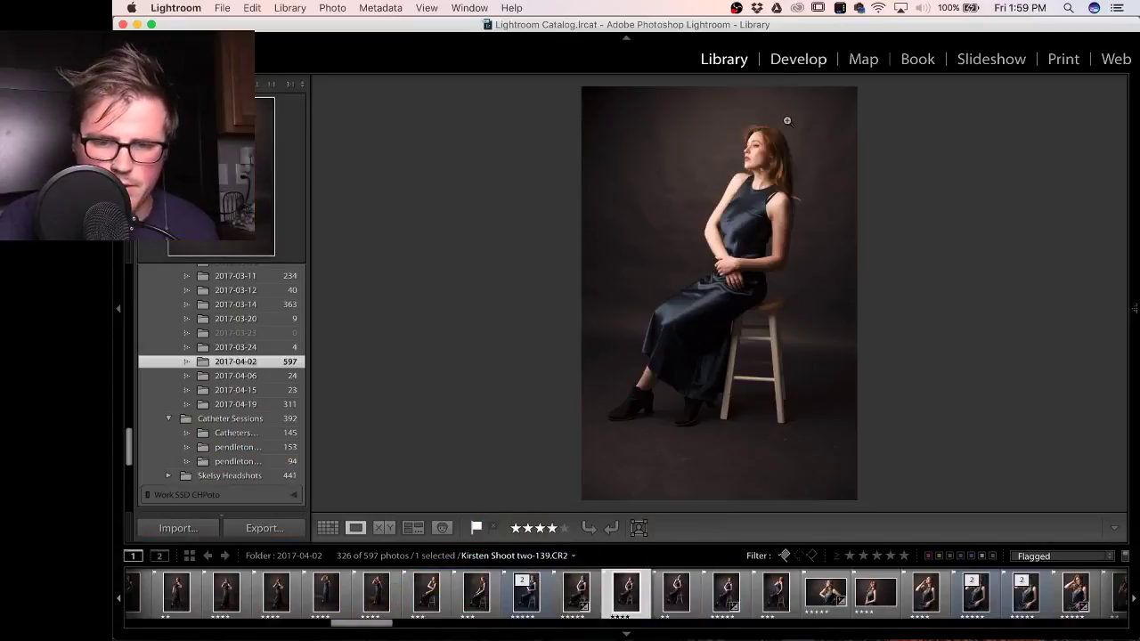
click(799, 60)
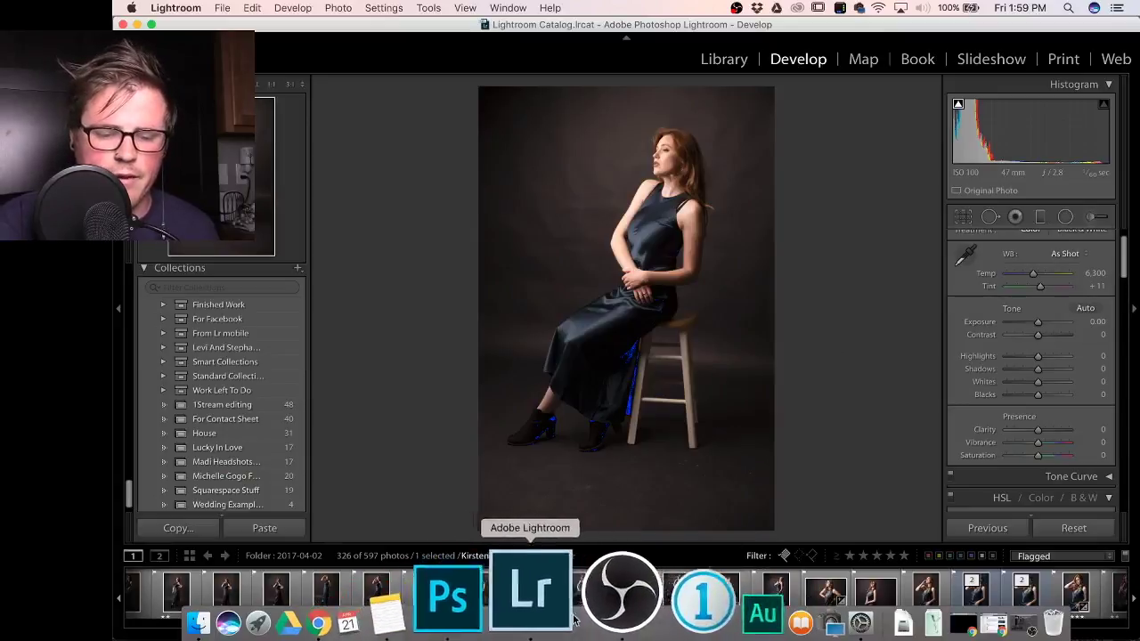
Bring the Wacom Tablet settings over Lightroom, move the window aside, and return to Lightroom.
click(717, 592)
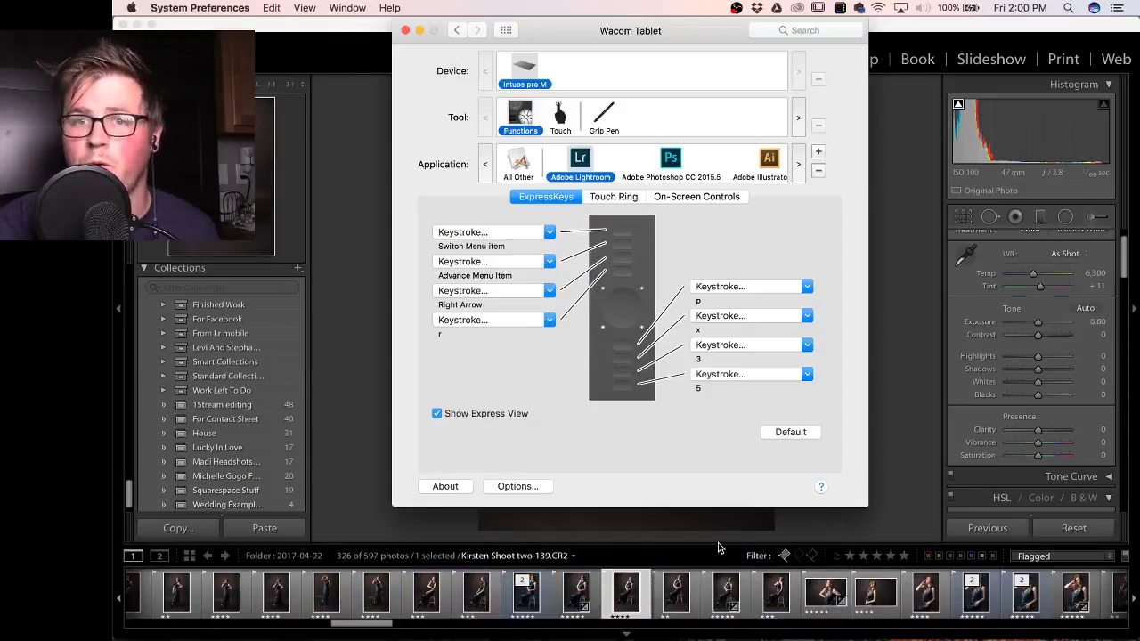
drag(575, 36, 468, 38)
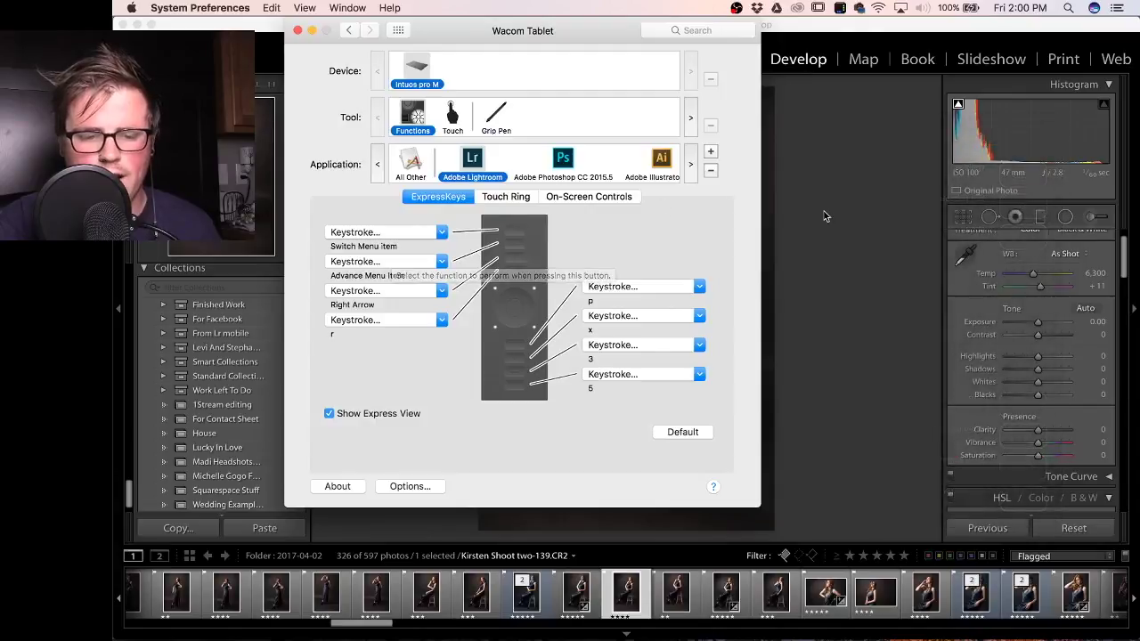
click(826, 212)
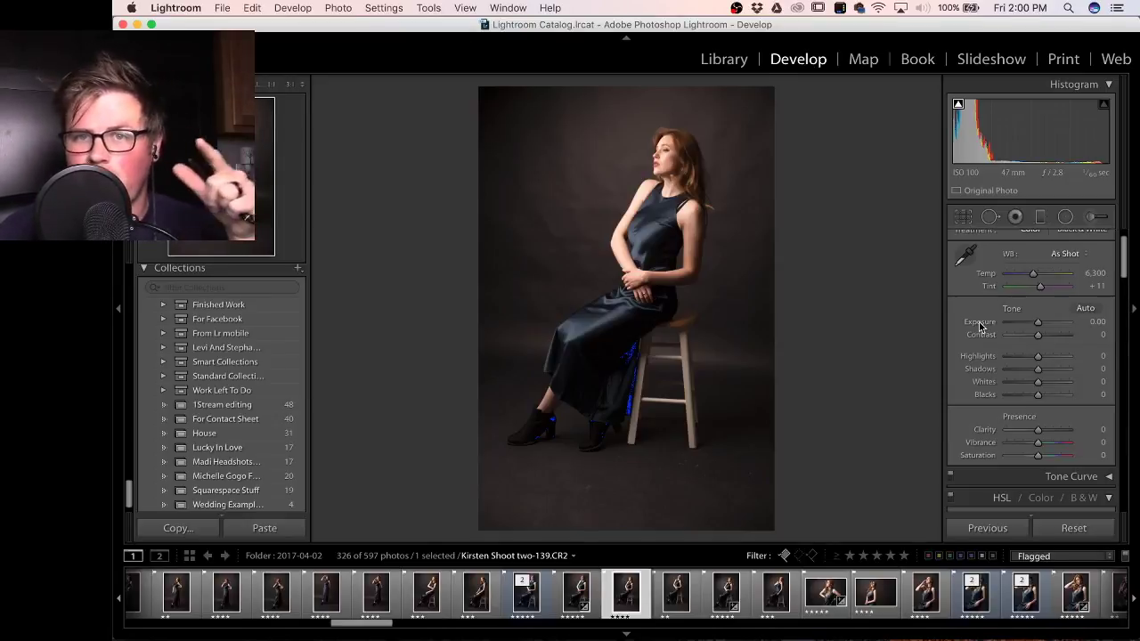
Cycle forward through the Basic adjustments, past Vibrance and around again to Highlights.
key(period)
key(period)
key(period)
key(period)
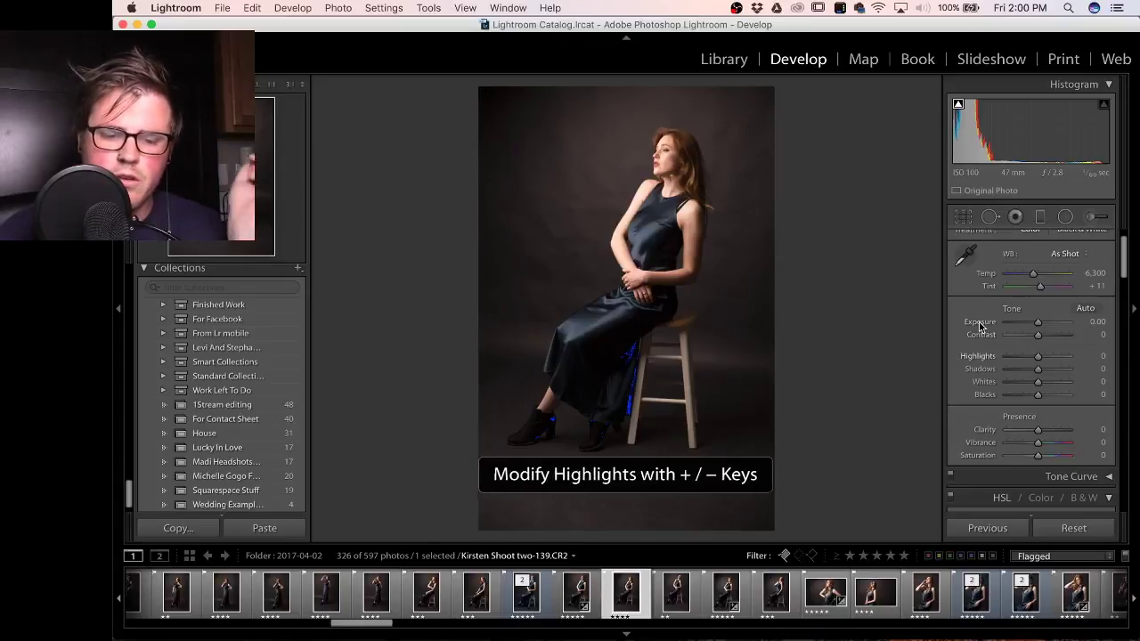
key(period)
key(period)
key(period)
key(period)
key(period)
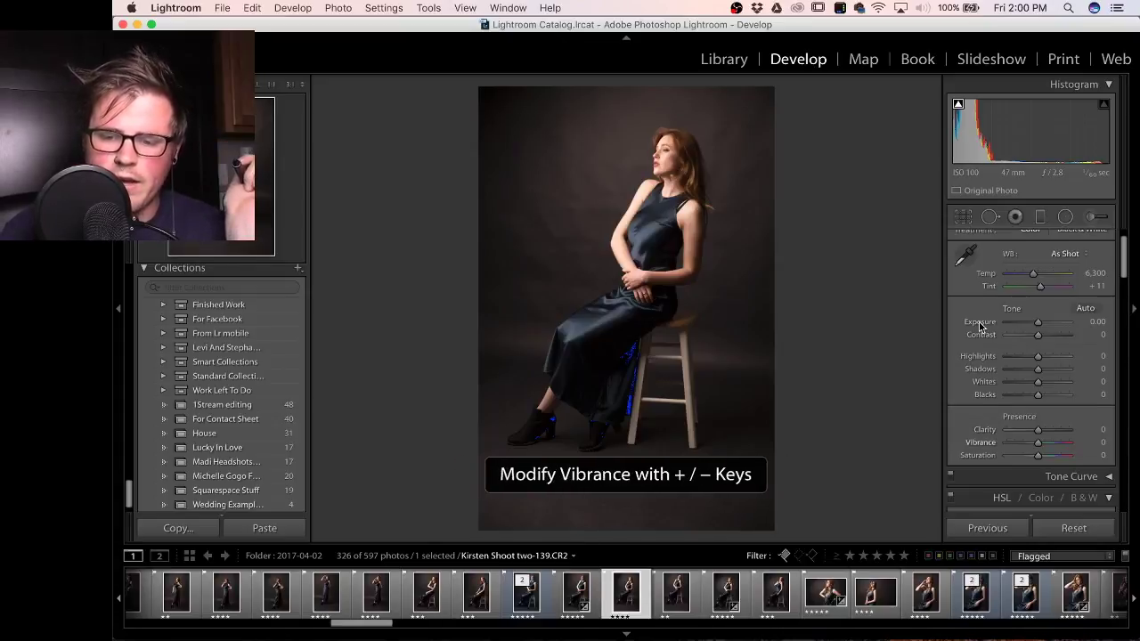
key(period)
key(period)
key(period)
key(period)
key(period)
key(period)
key(period)
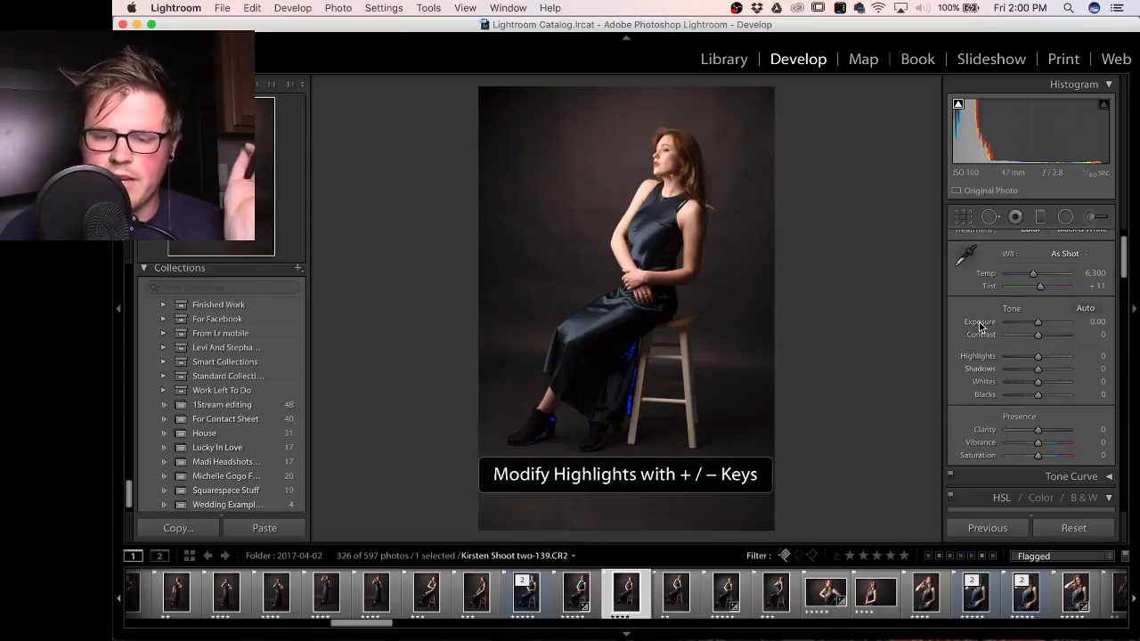
Cycle backward through the Basic adjustments from Highlights to Tint.
key(comma)
key(comma)
key(comma)
key(comma)
key(comma)
key(comma)
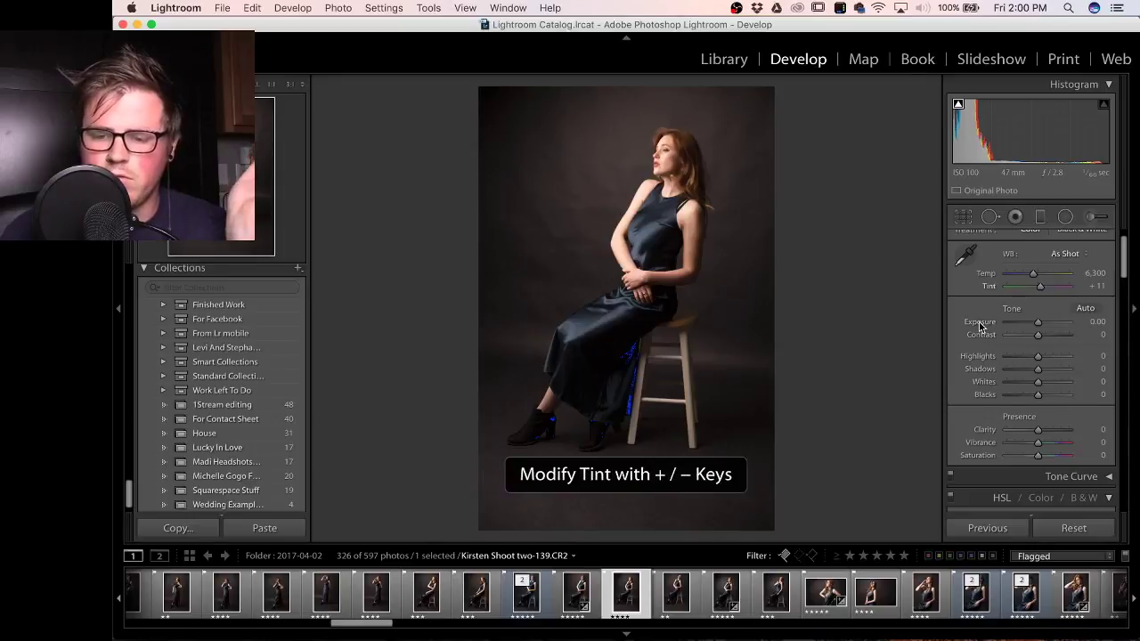
Advance from Tint through the Basic adjustments to Contrast.
key(period)
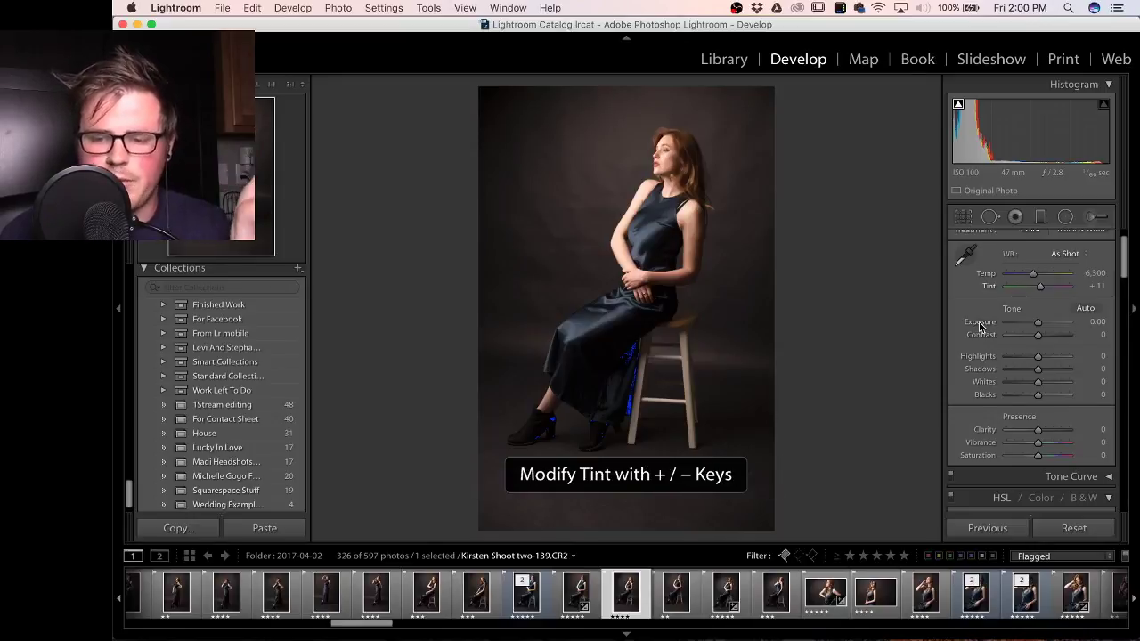
key(period)
key(period)
key(period)
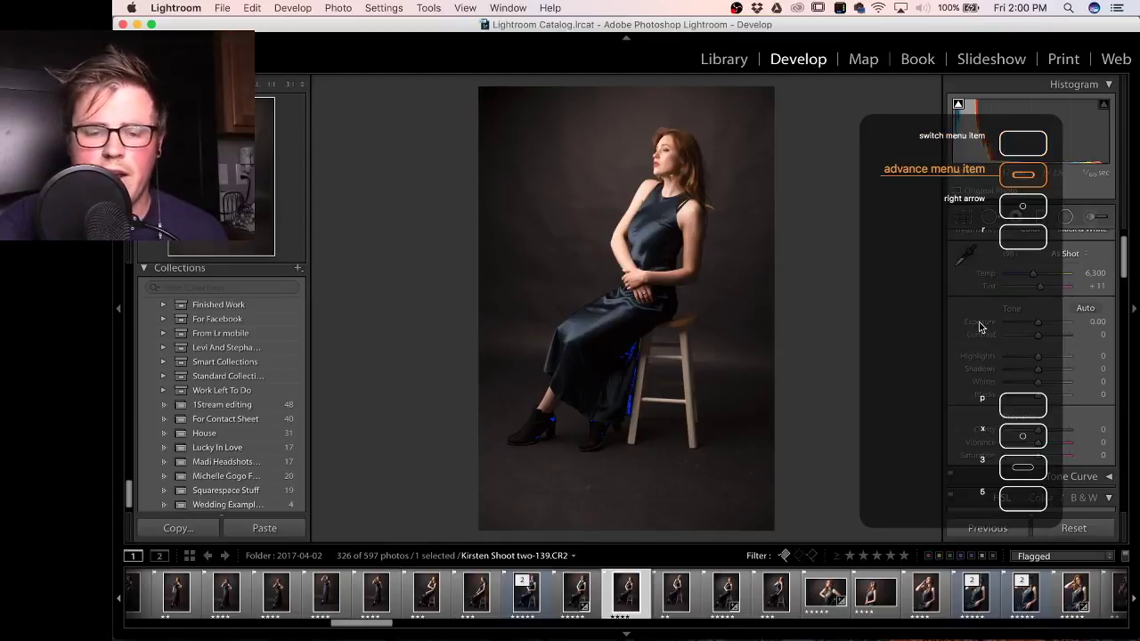
key(period)
key(period)
key(period)
key(period)
key(period)
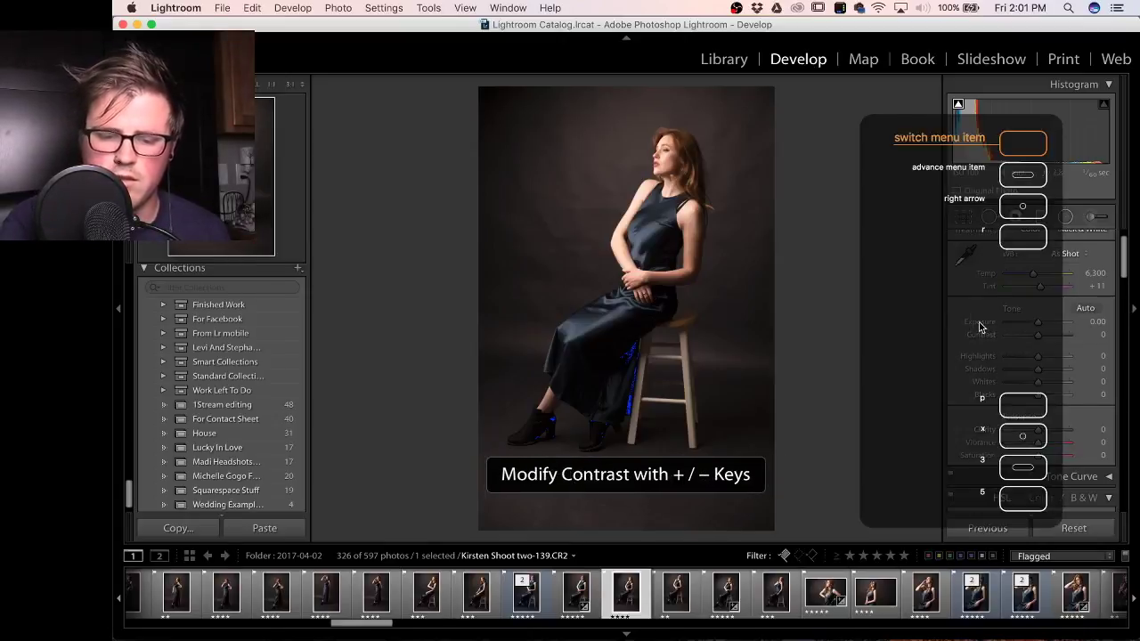
Raise the photo's Exposure in increments to +2.20.
key(plus)
key(plus)
key(plus)
key(plus)
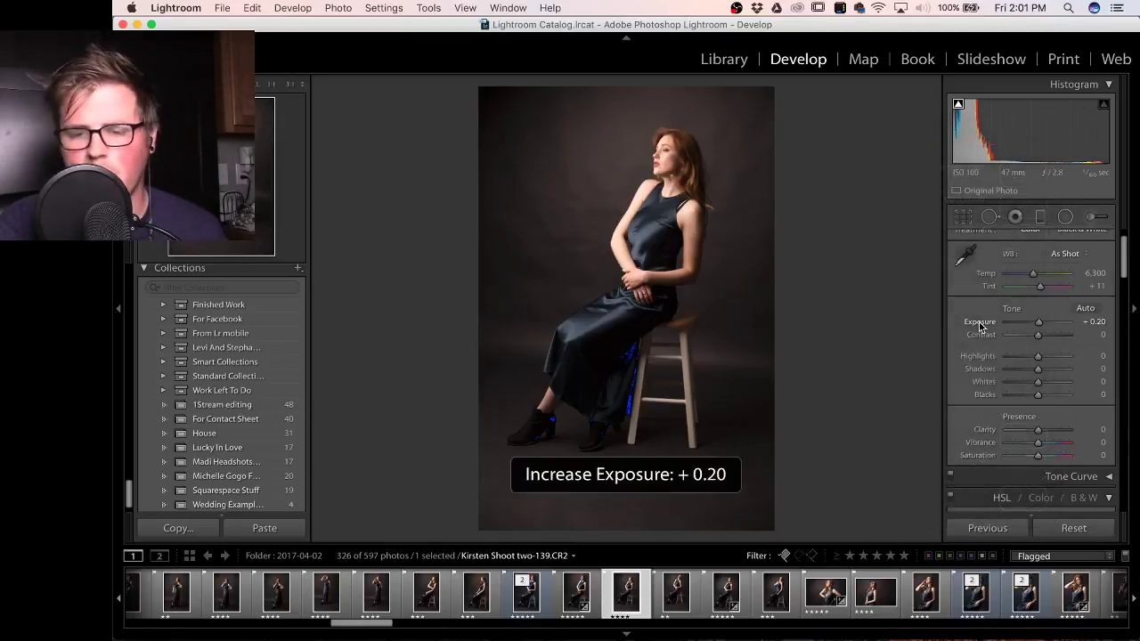
key(plus)
key(plus)
key(plus)
key(plus)
key(plus)
key(plus)
key(plus)
key(plus)
key(plus)
key(plus)
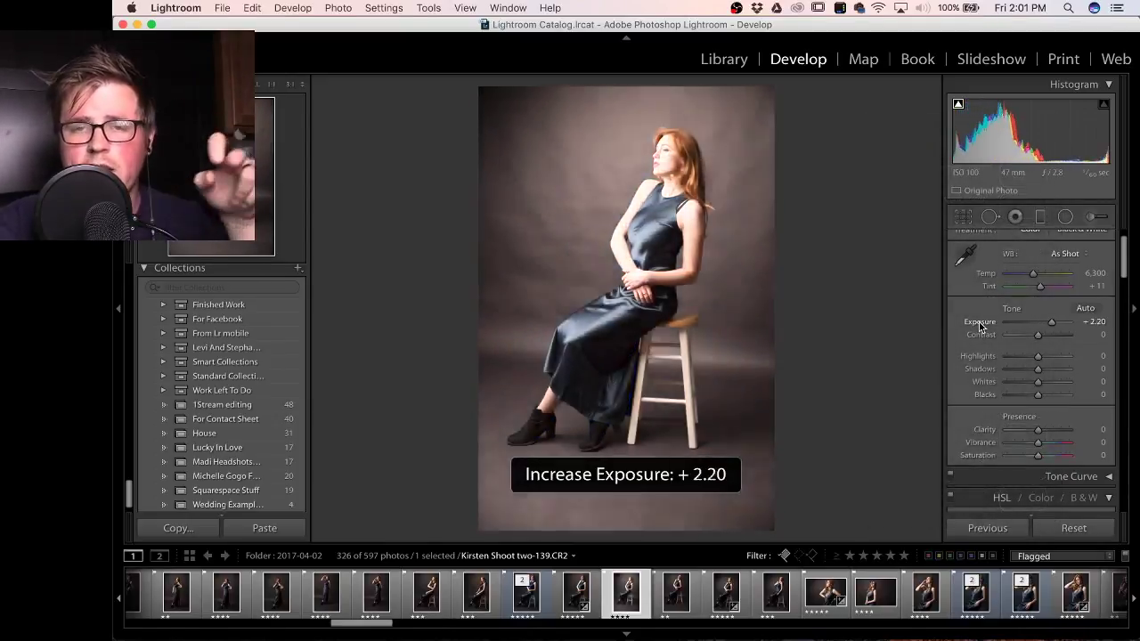
Lower the photo's Exposure in increments to +0.30.
key(minus)
key(minus)
key(minus)
key(minus)
key(minus)
key(minus)
key(minus)
key(minus)
key(minus)
key(minus)
key(minus)
key(minus)
key(minus)
key(minus)
key(minus)
key(minus)
key(minus)
key(minus)
key(minus)
key(minus)
key(minus)
key(minus)
key(minus)
key(minus)
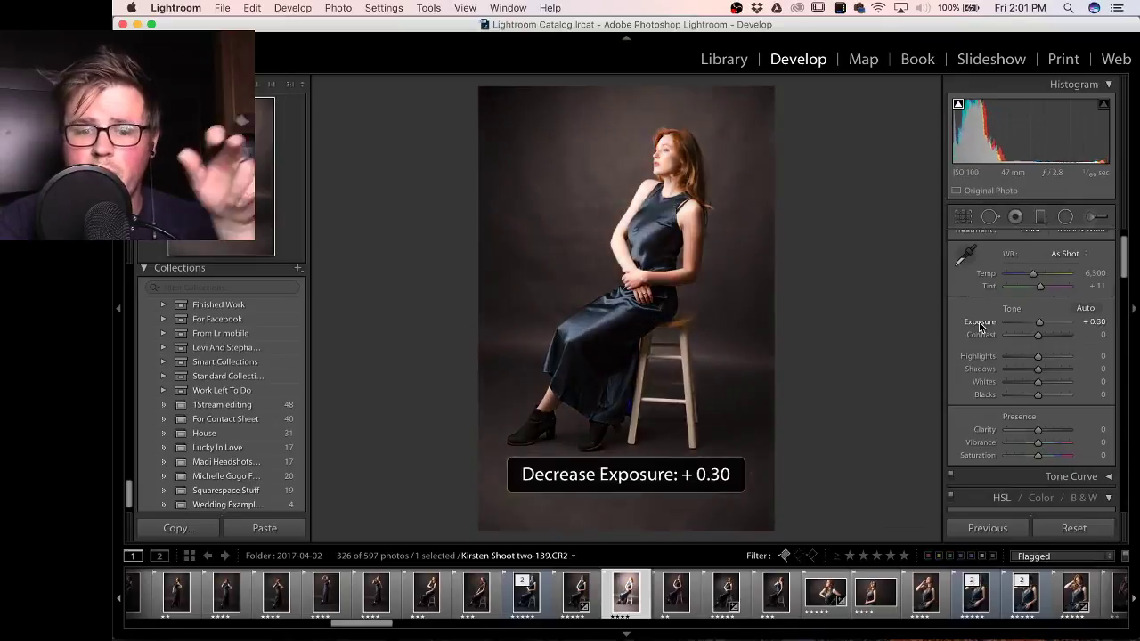
Raise the photo's Exposure in increments to +0.60.
key(plus)
key(plus)
key(plus)
key(plus)
key(plus)
key(plus)
key(plus)
key(plus)
key(plus)
key(plus)
key(plus)
key(plus)
key(plus)
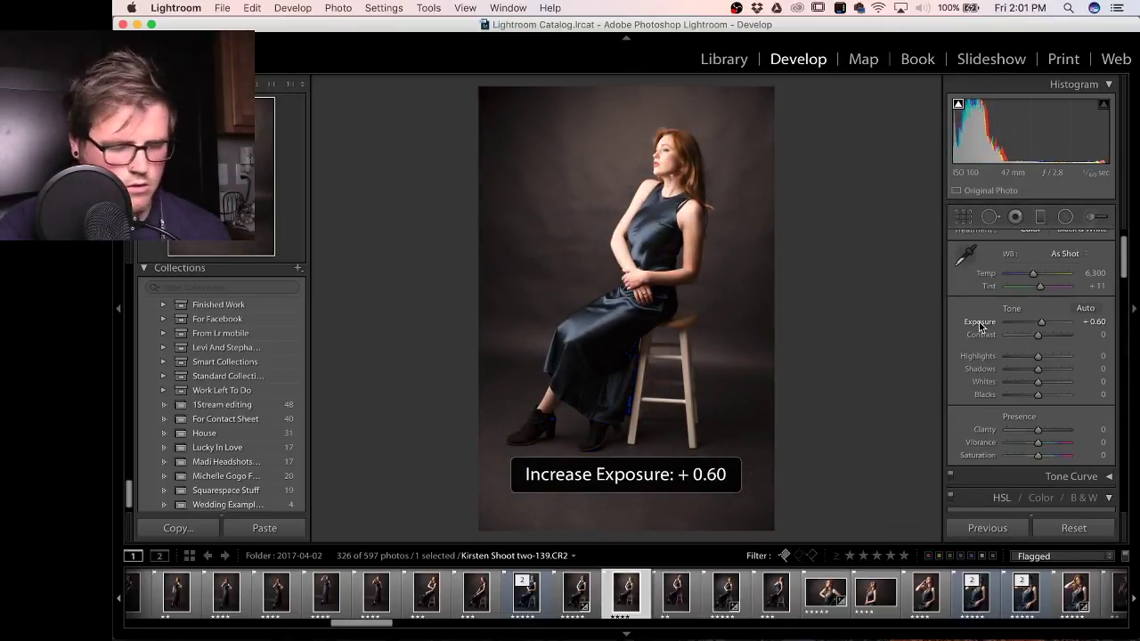
Advance from Exposure to Highlights and lower the photo's Highlights to −30.
key(period)
key(period)
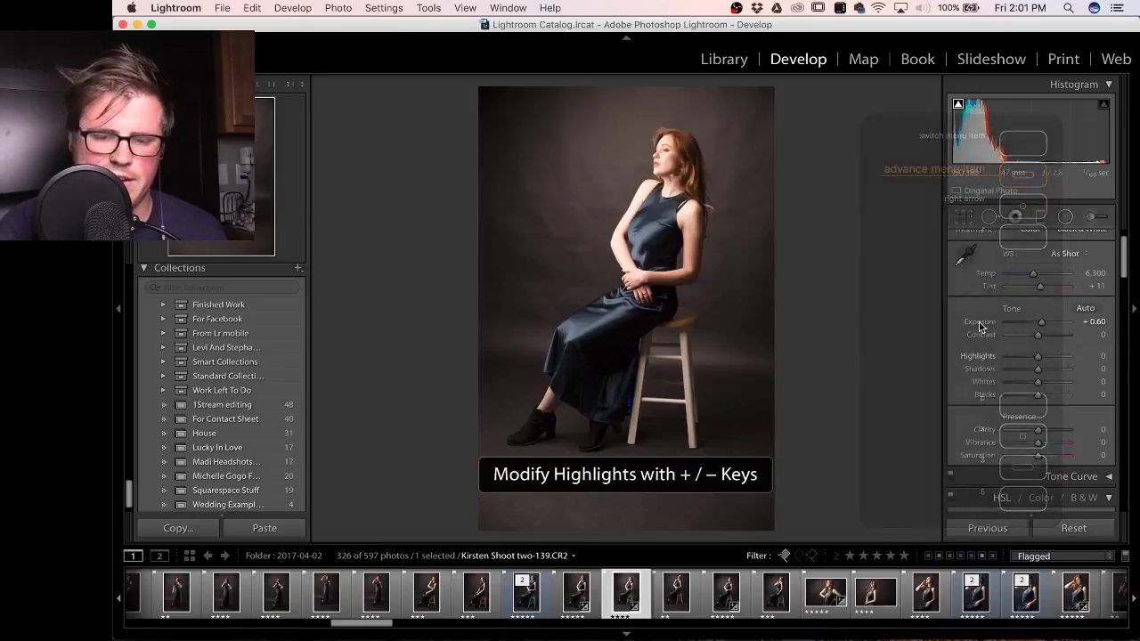
key(minus)
key(minus)
key(minus)
key(minus)
key(minus)
key(minus)
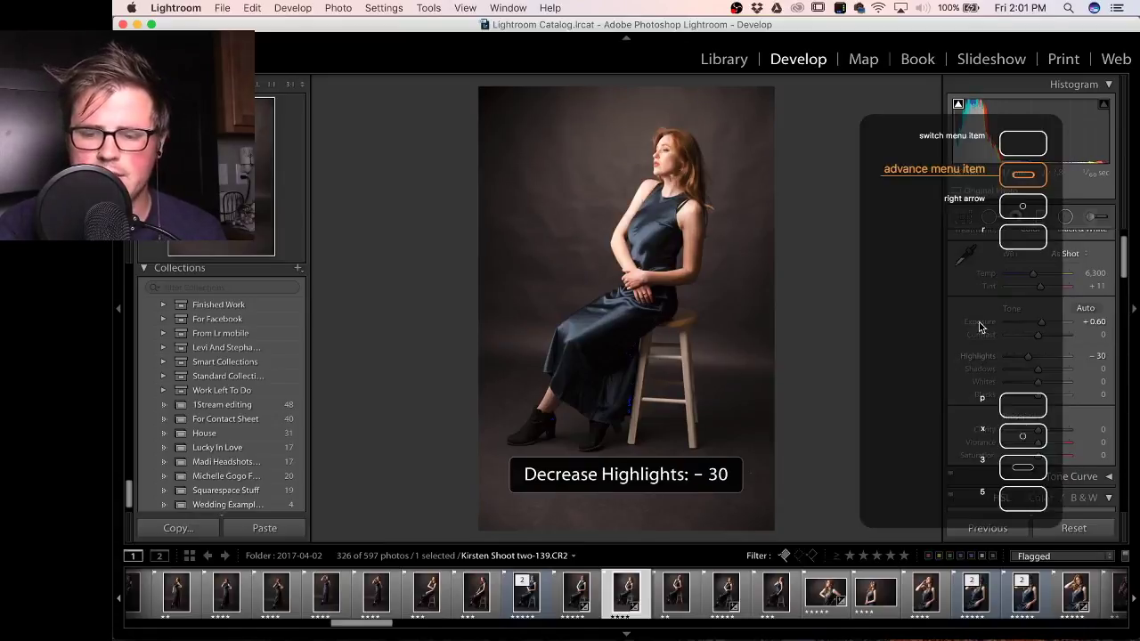
Raise the photo's Shadows to +20 and its Whites to +15.
key(period)
key(equal)
key(equal)
key(equal)
key(equal)
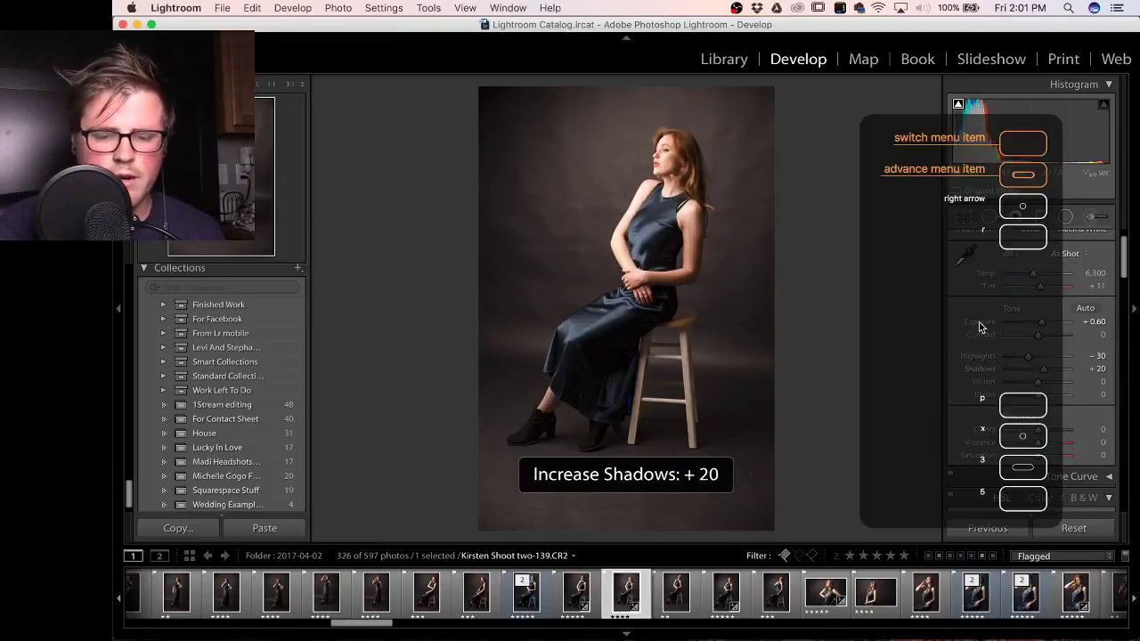
key(period)
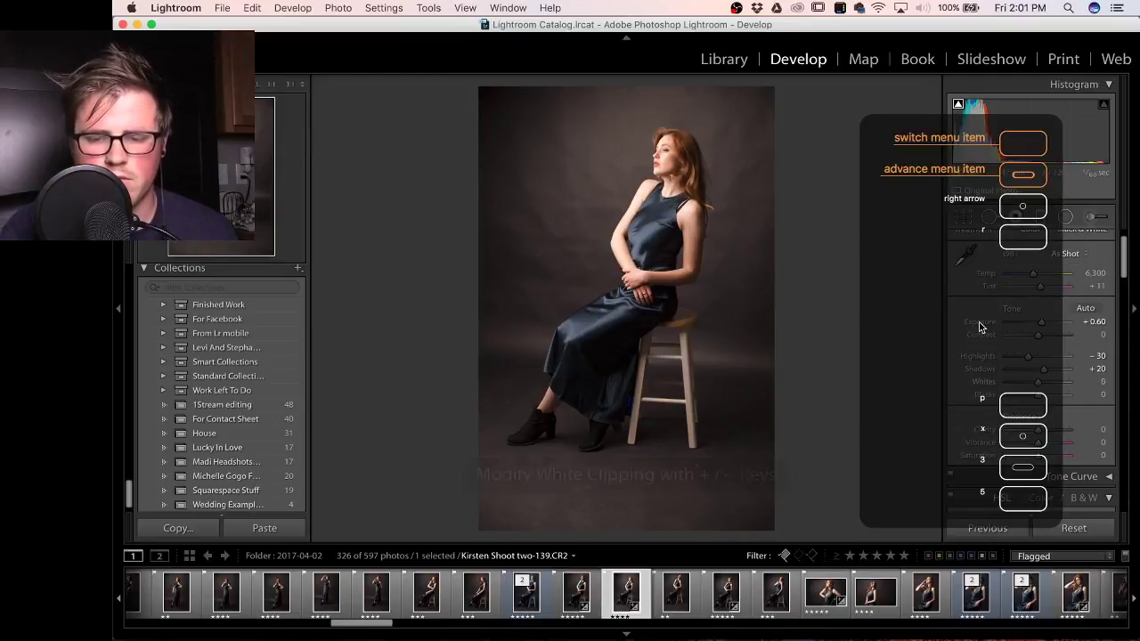
key(equal)
key(equal)
Advance to Blacks, lower the value to −15 and raise it to +5.
key(period)
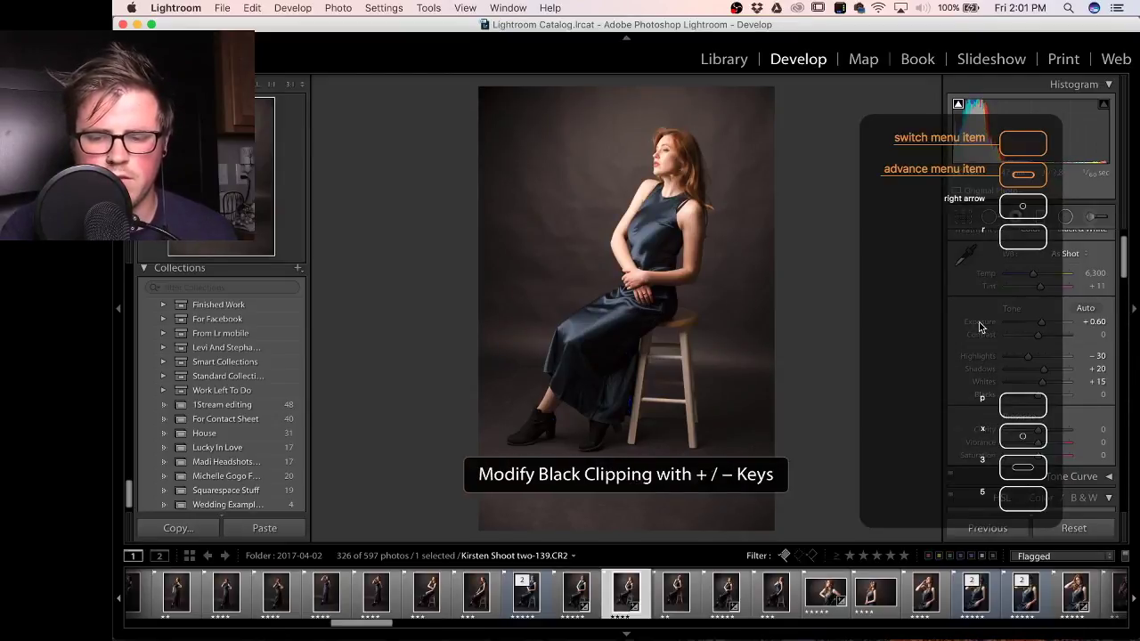
key(minus)
key(minus)
key(minus)
key(equal)
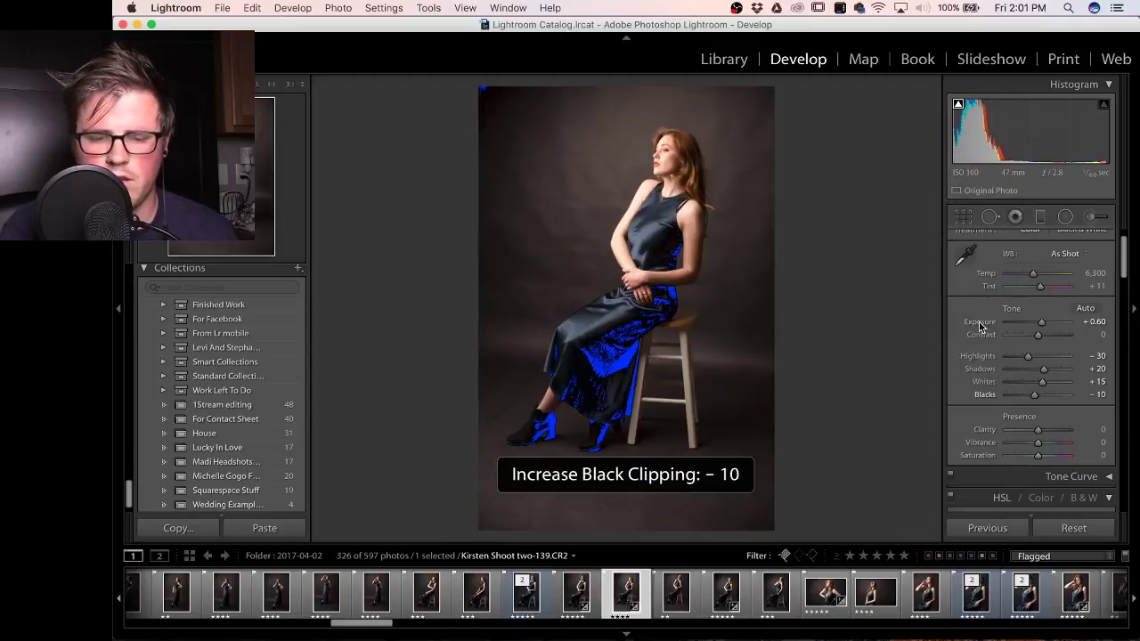
key(equal)
key(equal)
key(equal)
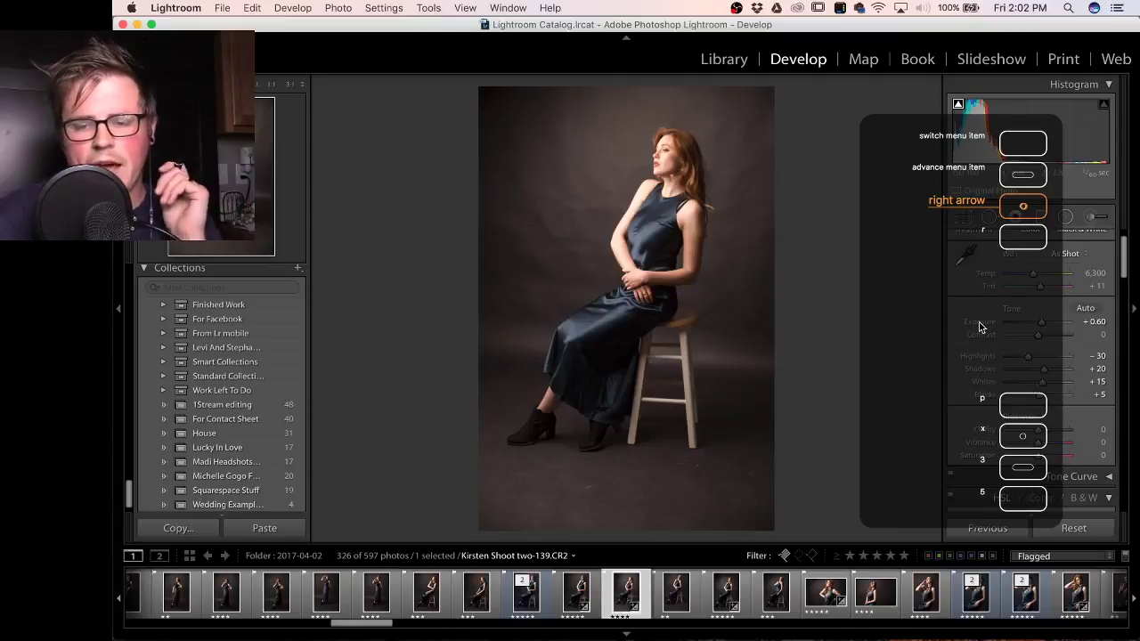
Advance to the next photo, two-140, and toggle the Crop & Straighten overlay on and off.
key(Right)
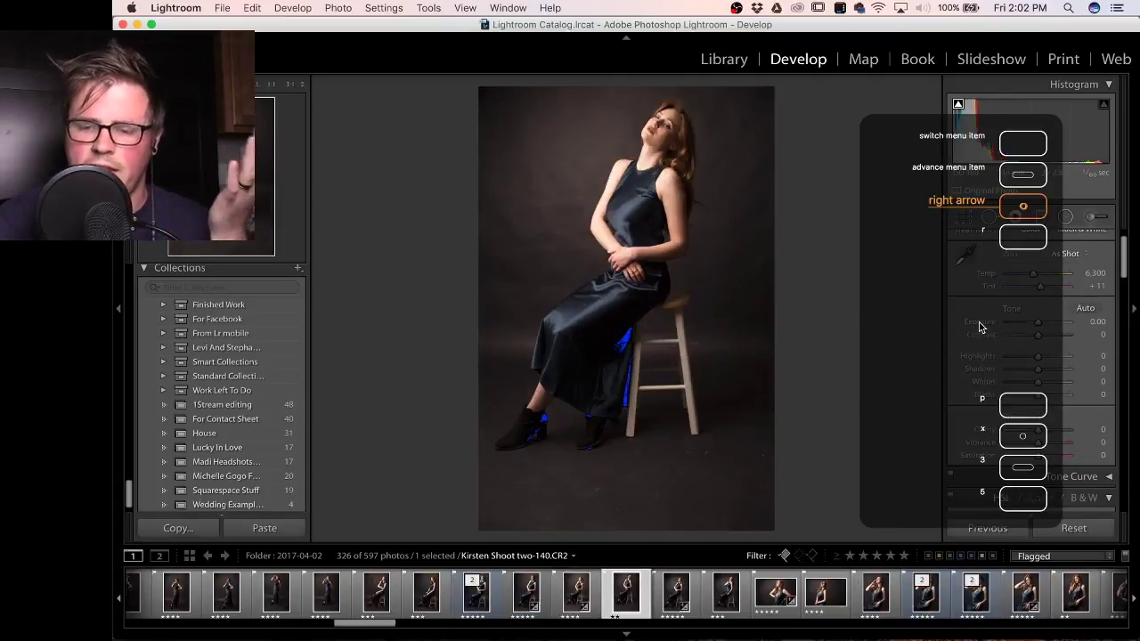
key(r)
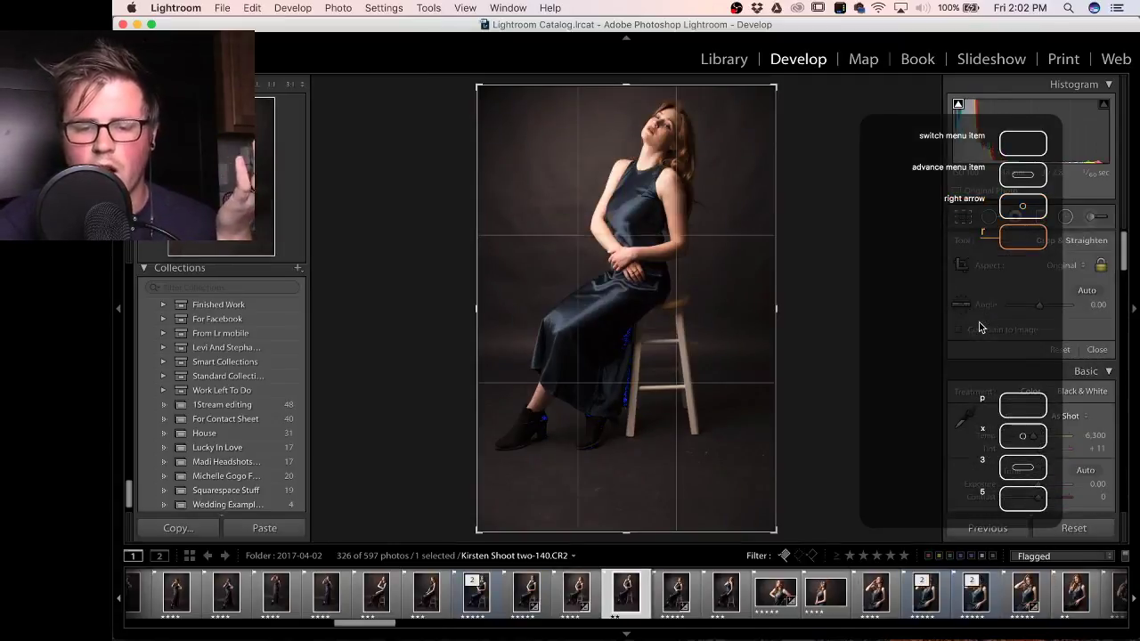
key(r)
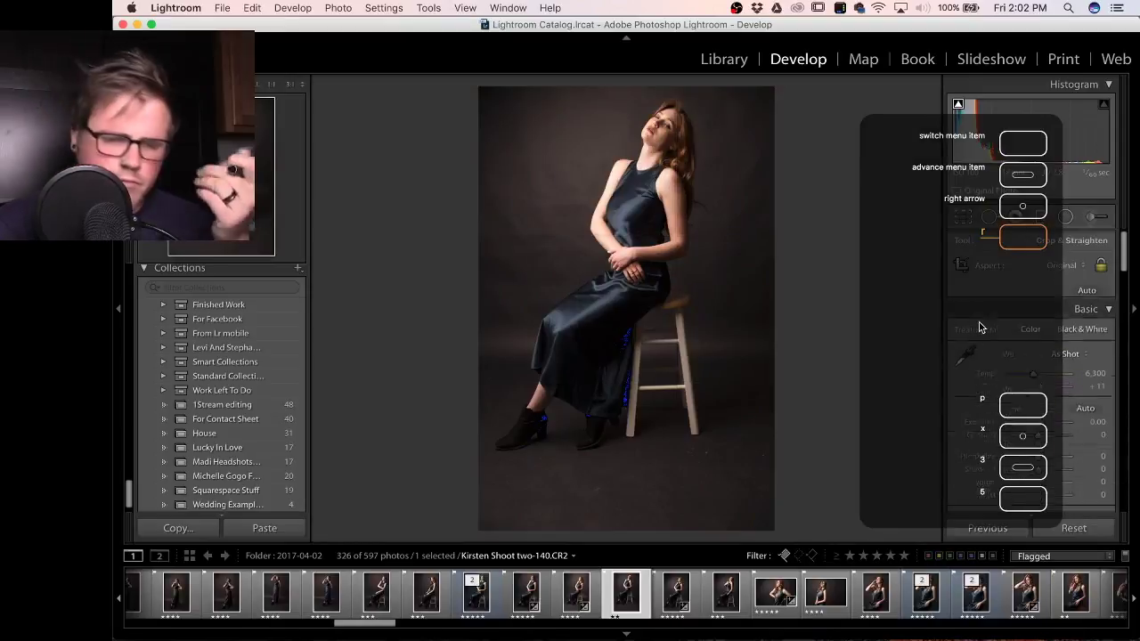
key(r)
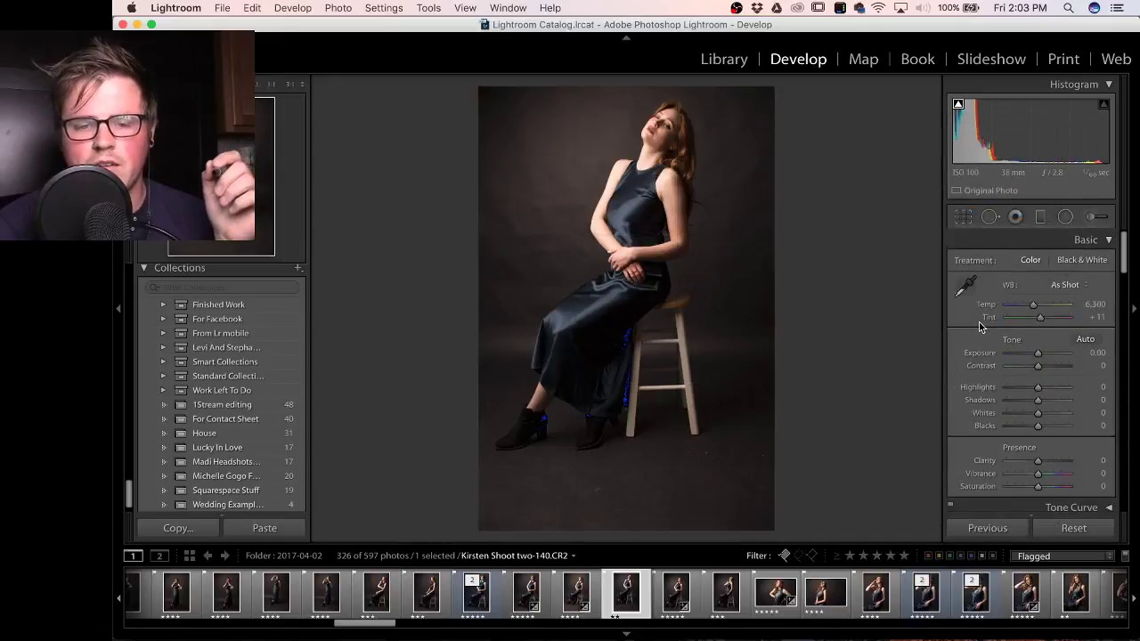
key(r)
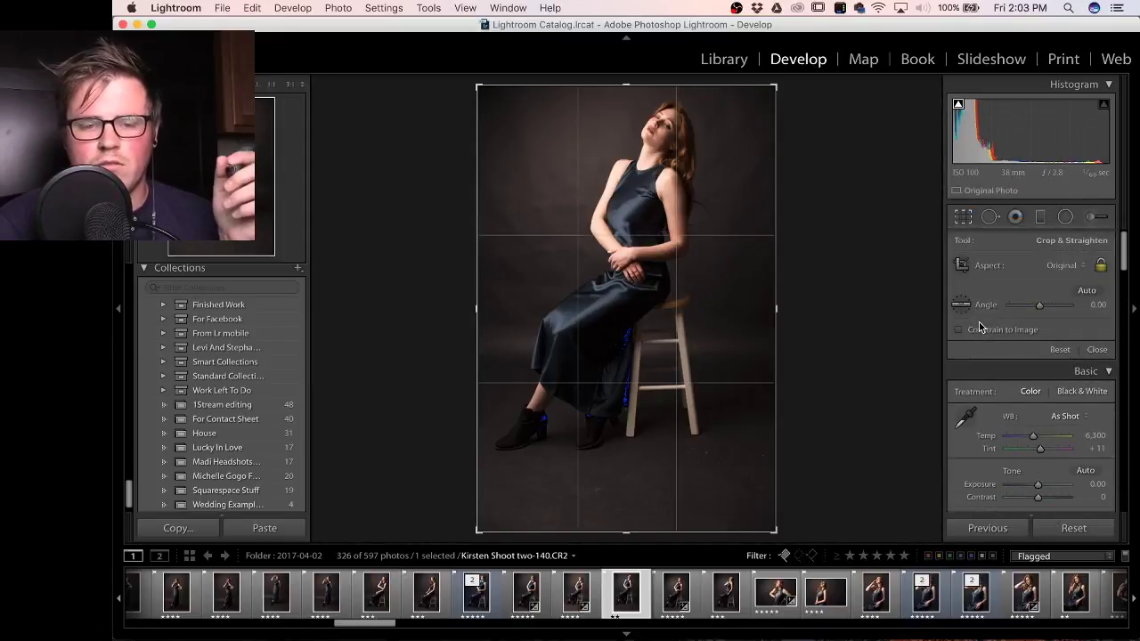
Advance through the following photos to two-143, showing the Crop & Straighten overlay on photo two-142.
key(Right)
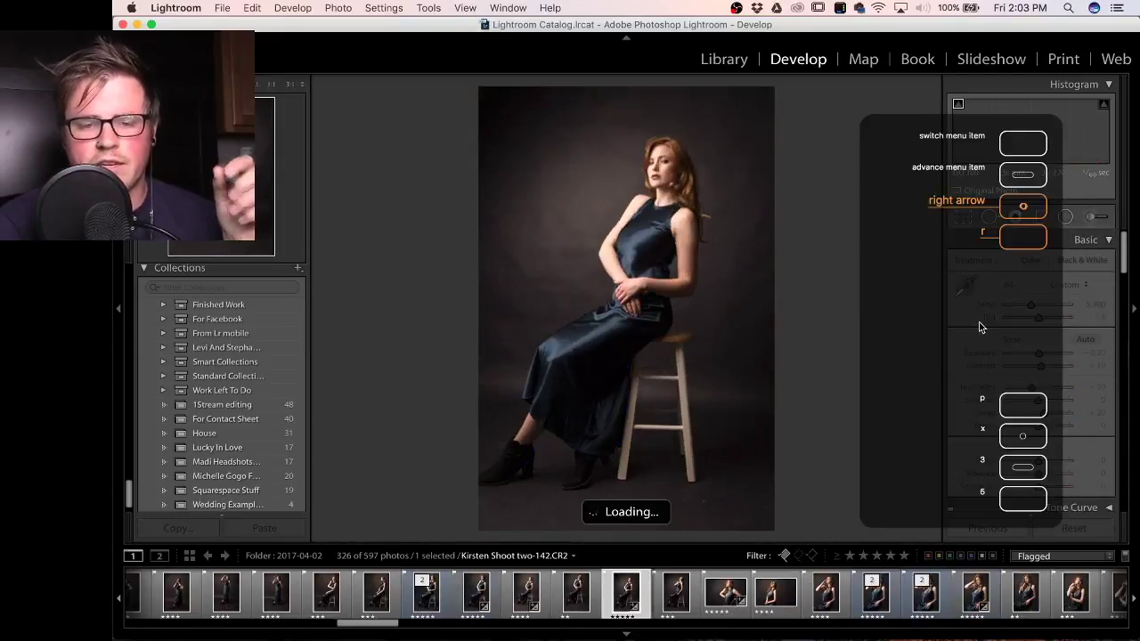
key(r)
key(Right)
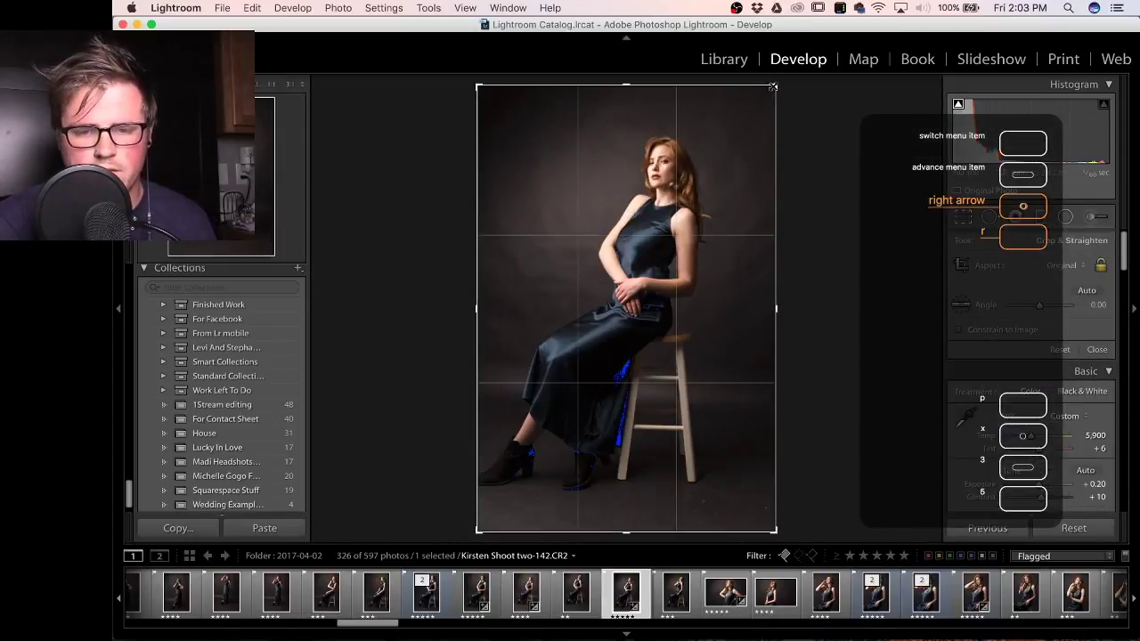
key(Right)
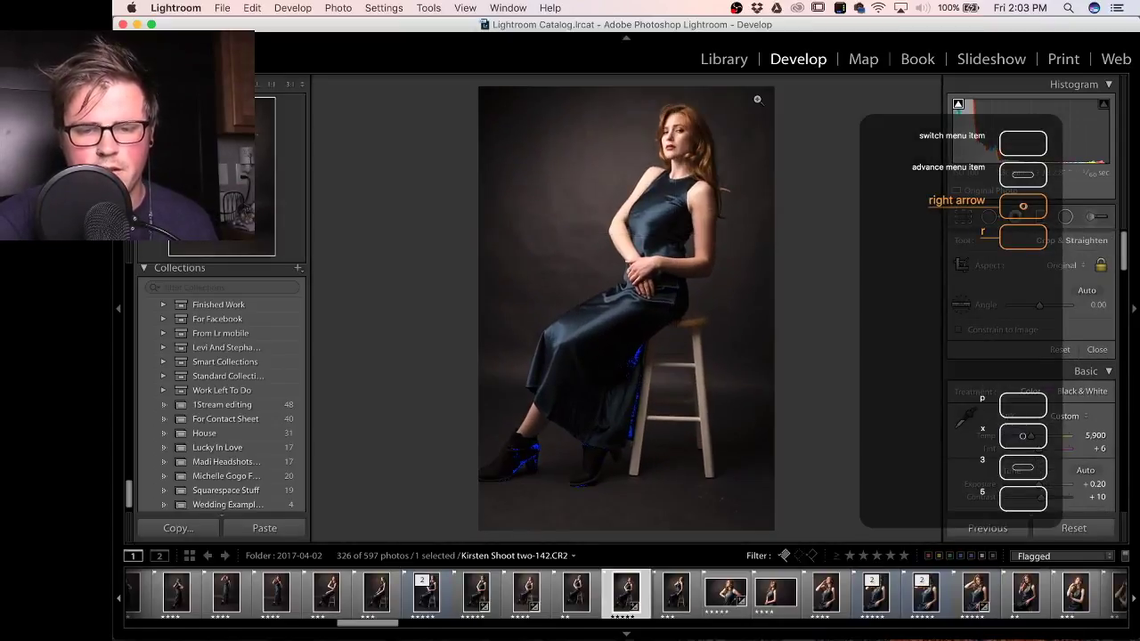
key(Right)
key(r)
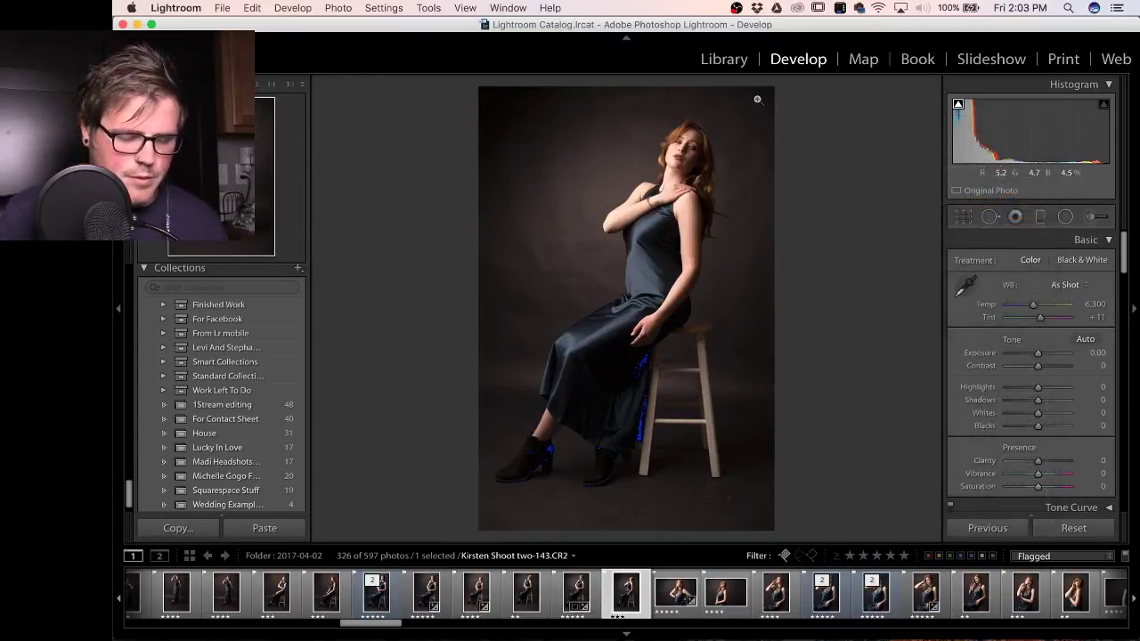
Undo the photo switches back to photo two-139 and undo its Blacks adjustments.
key(super+z)
key(super+z)
key(super+z)
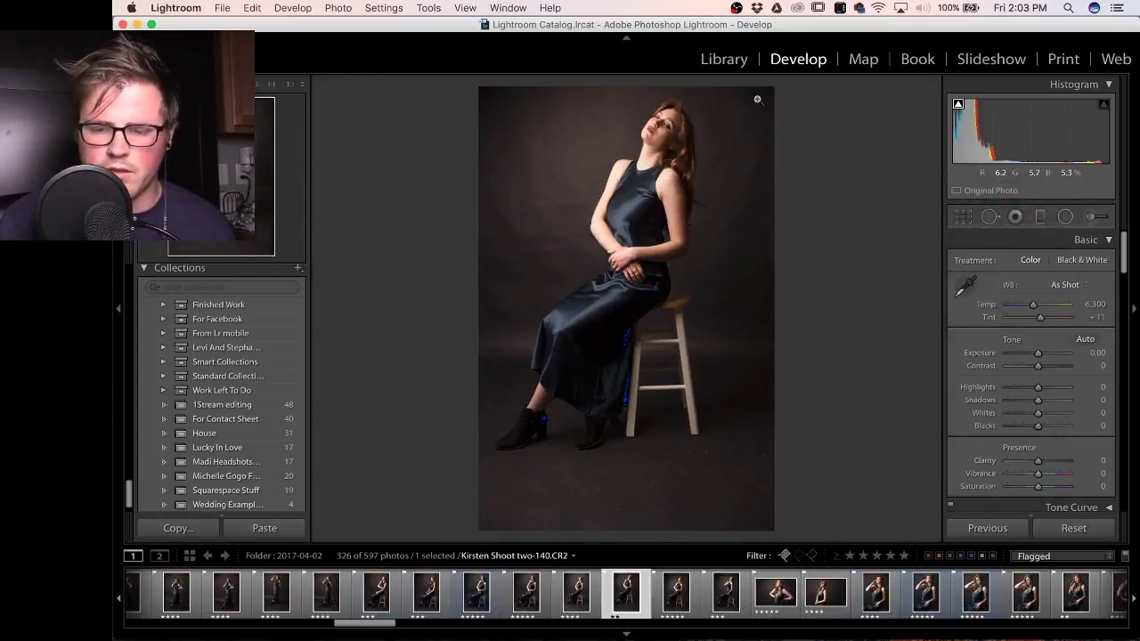
key(super+z)
key(super+z)
key(super+z)
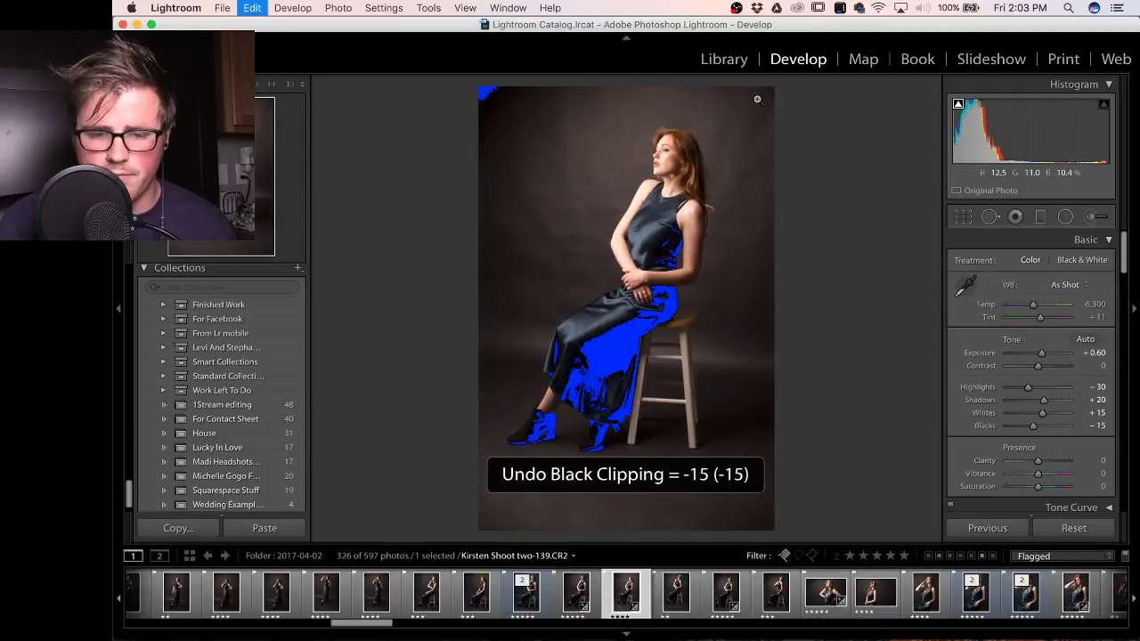
key(super+z)
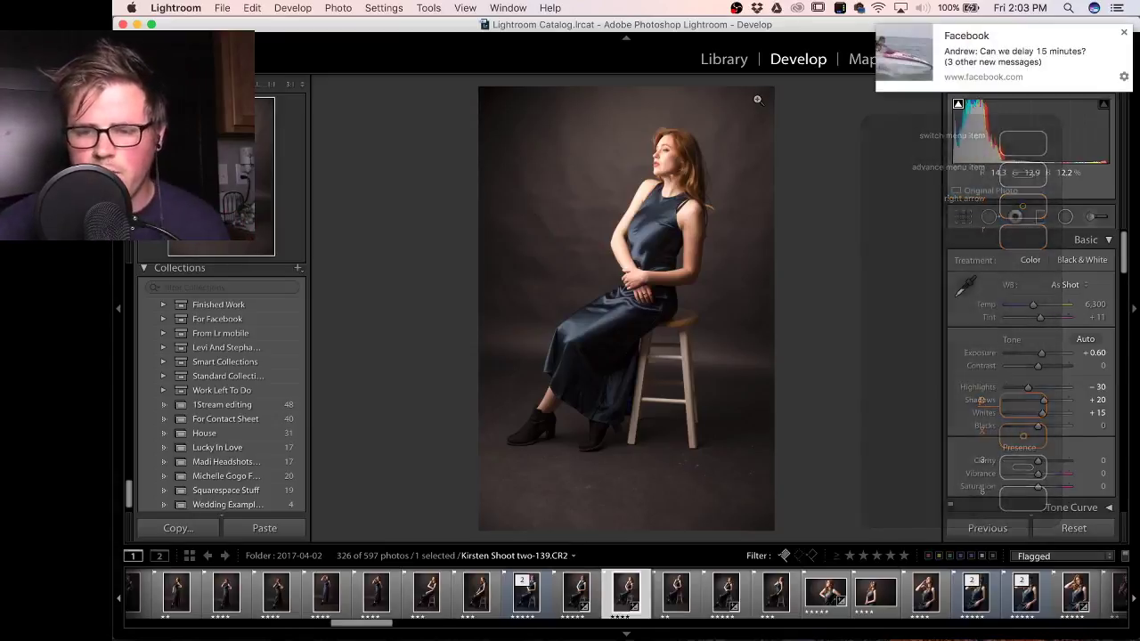
Dismiss the Facebook message notification.
click(1117, 8)
click(1117, 8)
click(1125, 34)
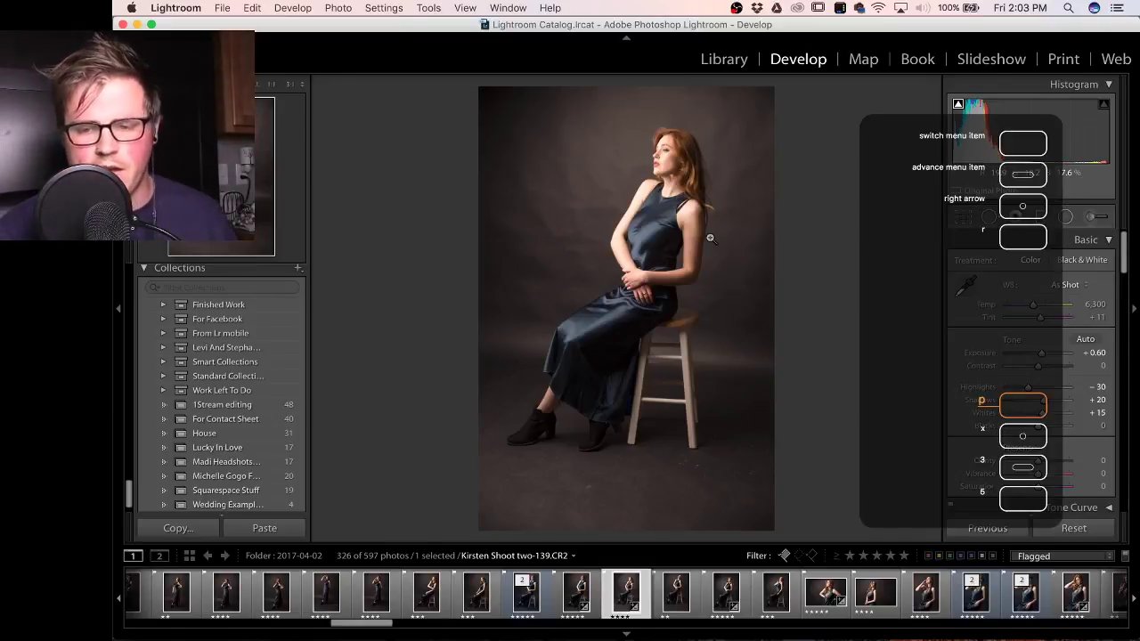
Switch to the Library and open the first Catheters folder under Catheter Sessions.
key(x)
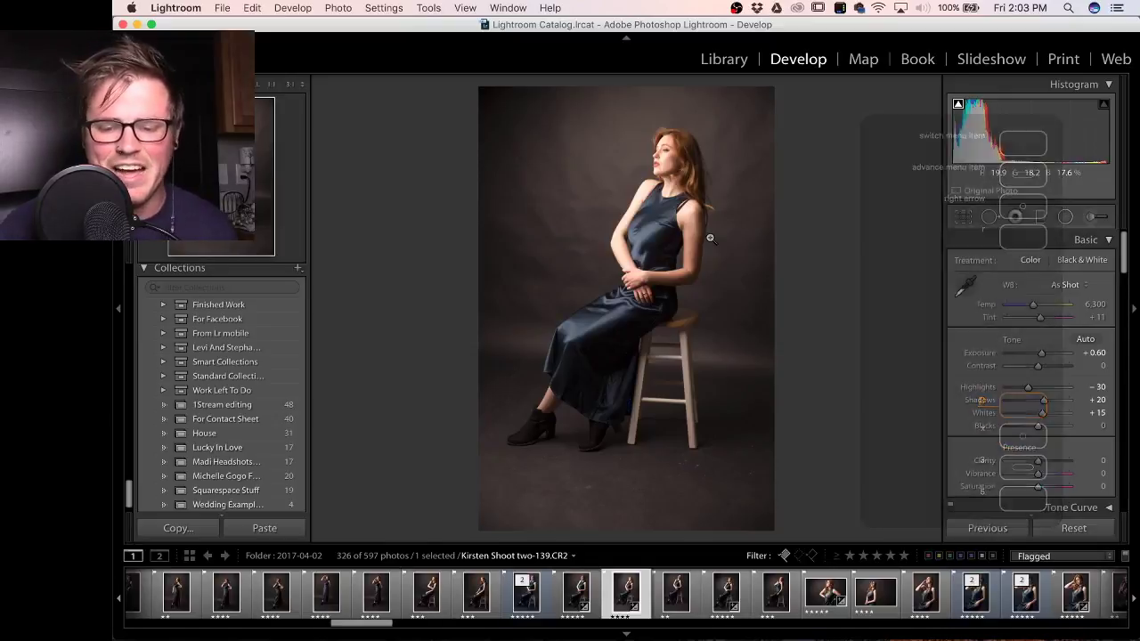
scroll(234, 412, down, 1)
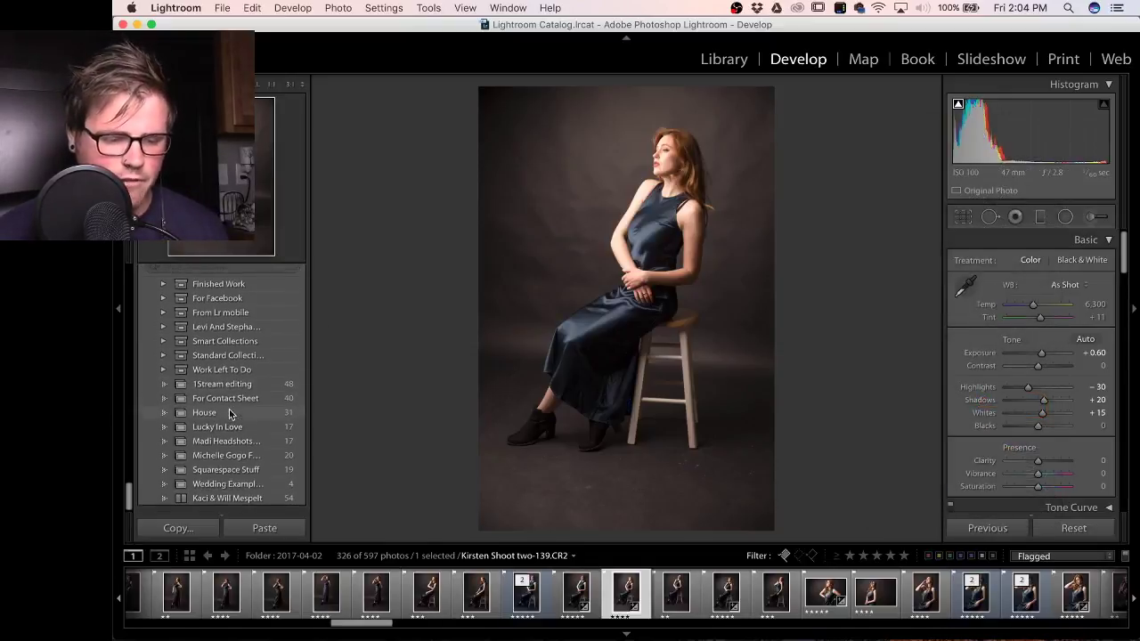
scroll(241, 446, up, 10)
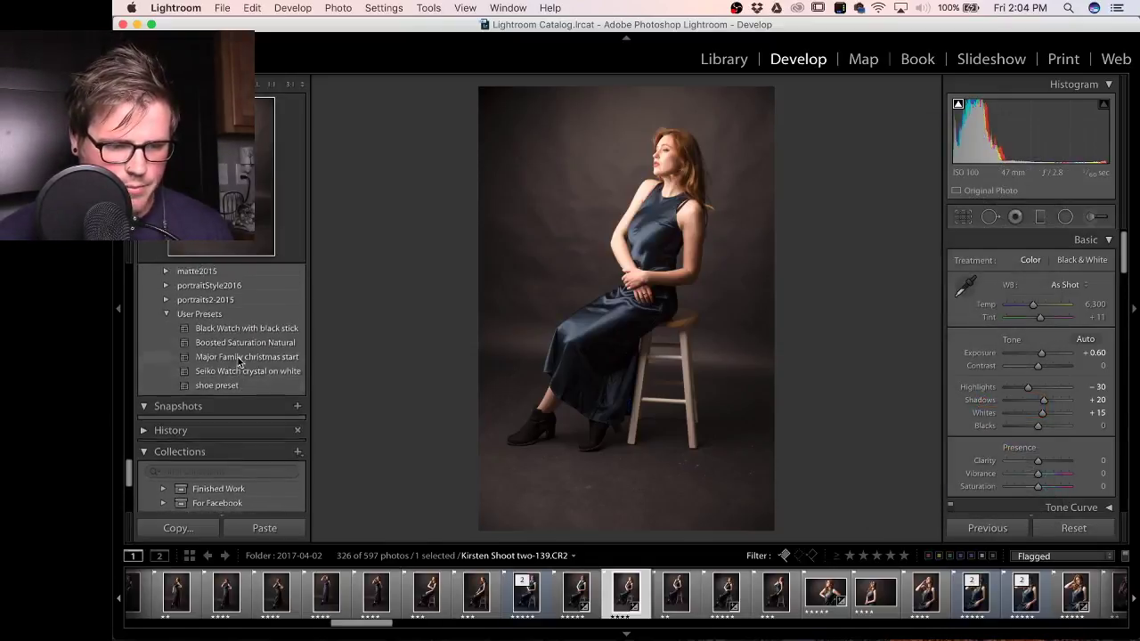
scroll(239, 360, up, 10)
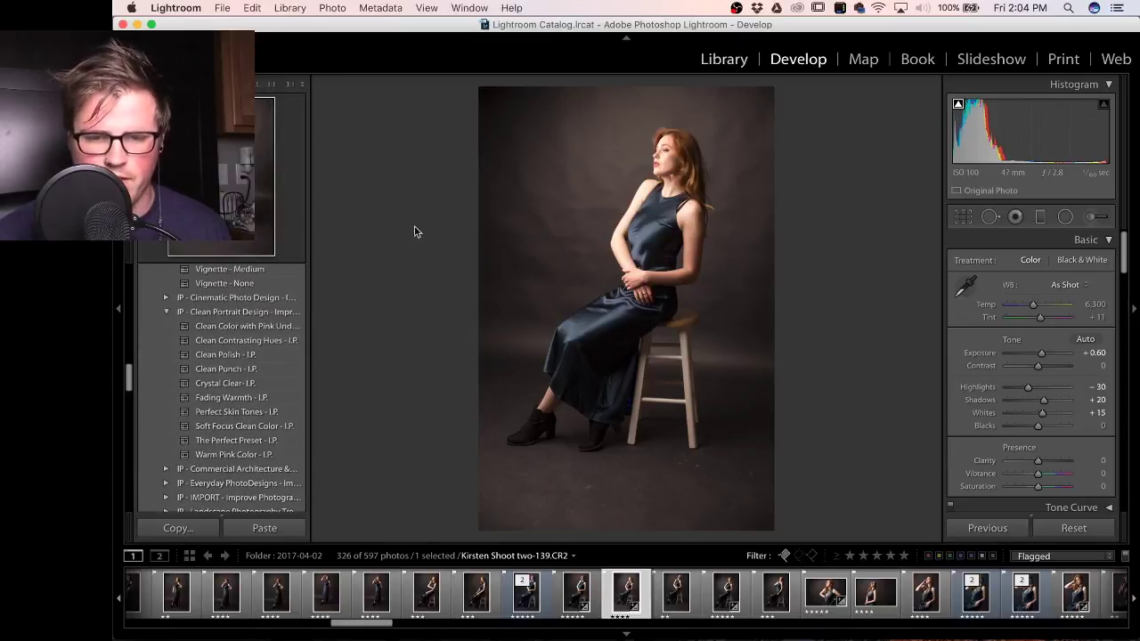
click(724, 59)
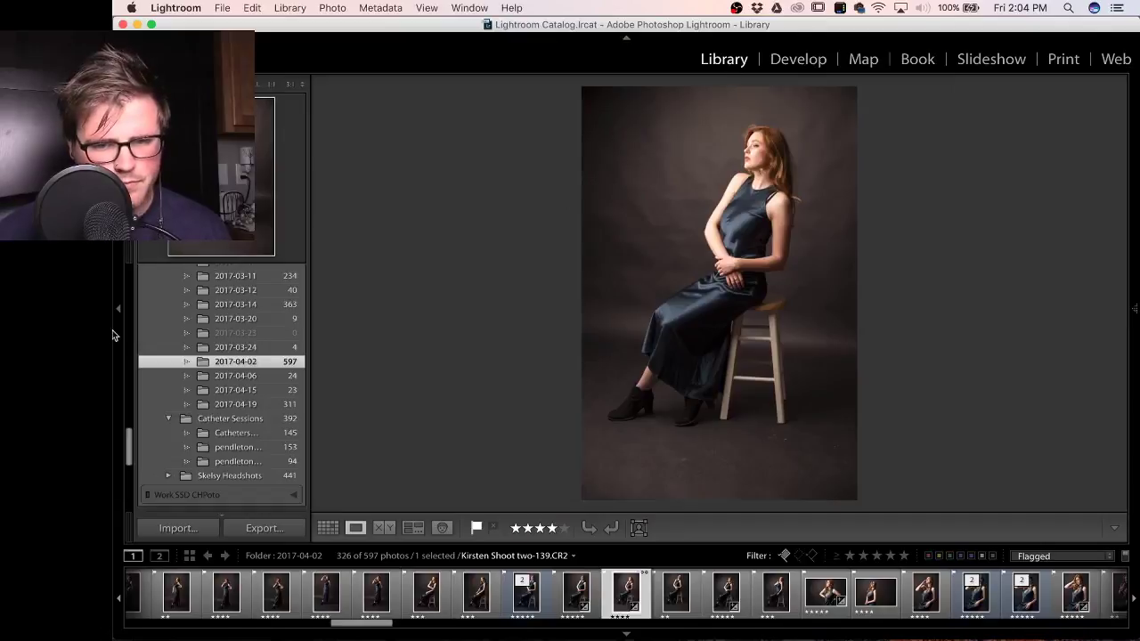
click(259, 403)
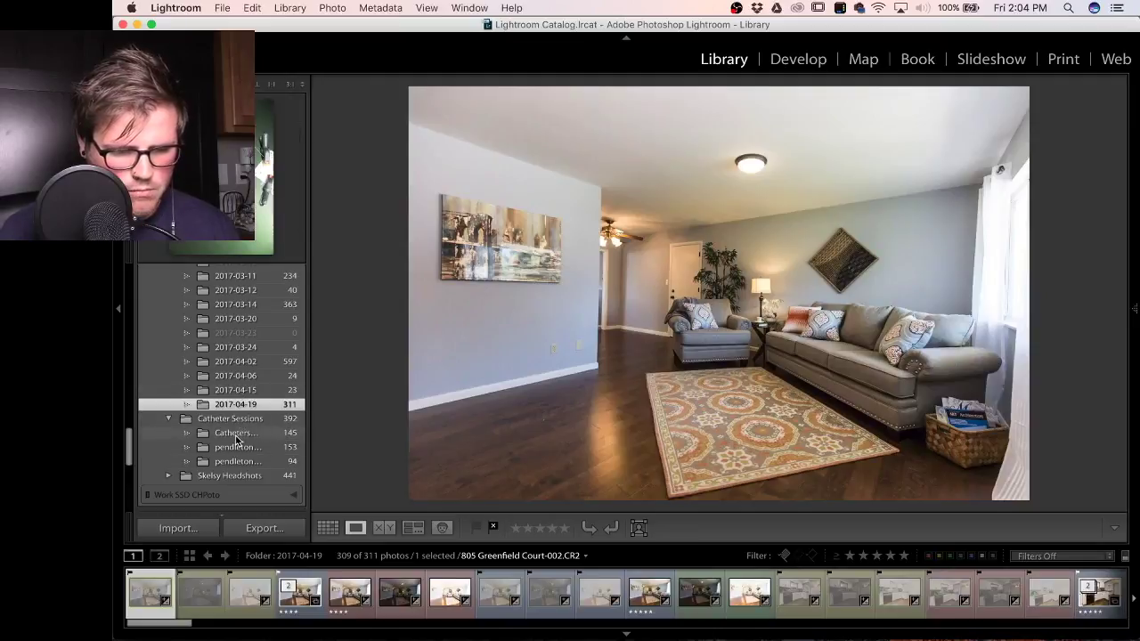
click(237, 433)
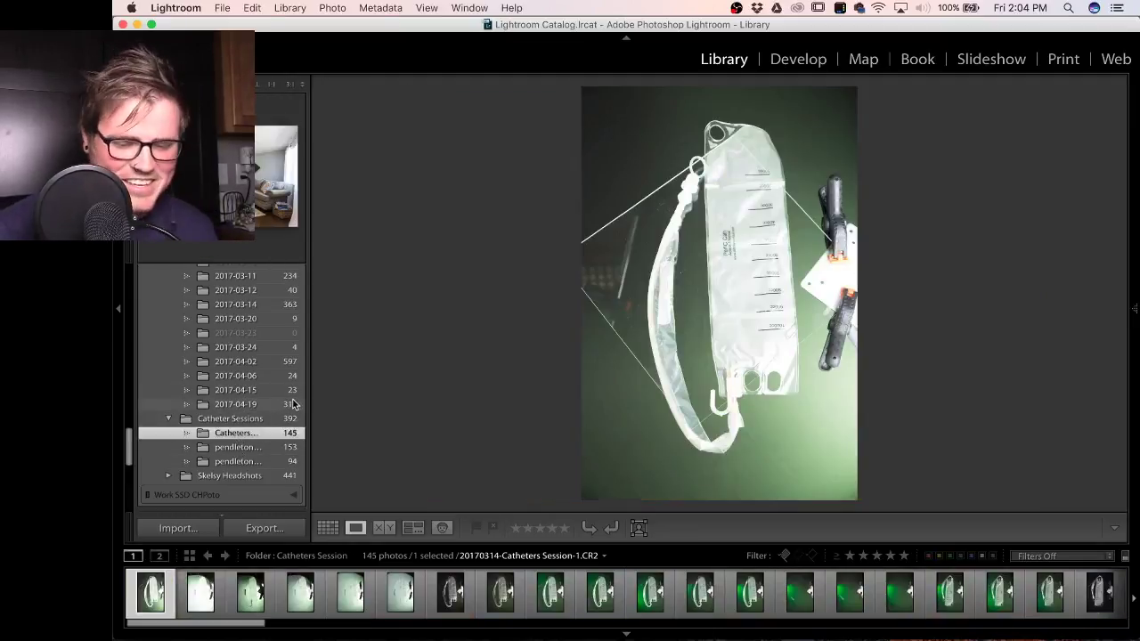
Filter the Catheters folder's filmstrip to show unflagged photos only.
click(785, 556)
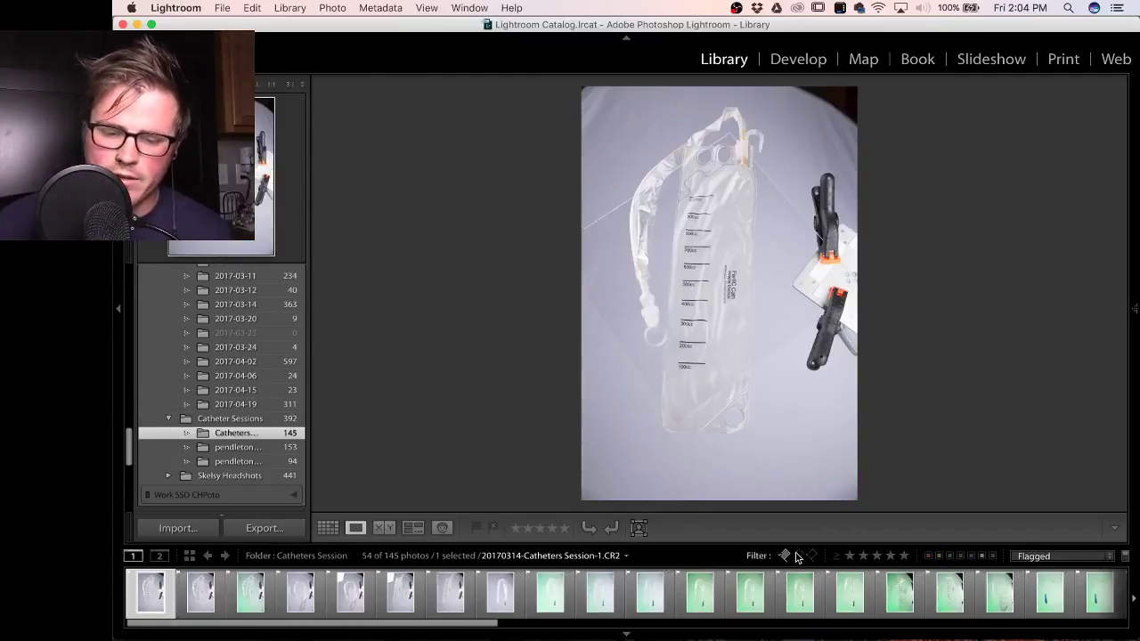
click(798, 555)
click(787, 557)
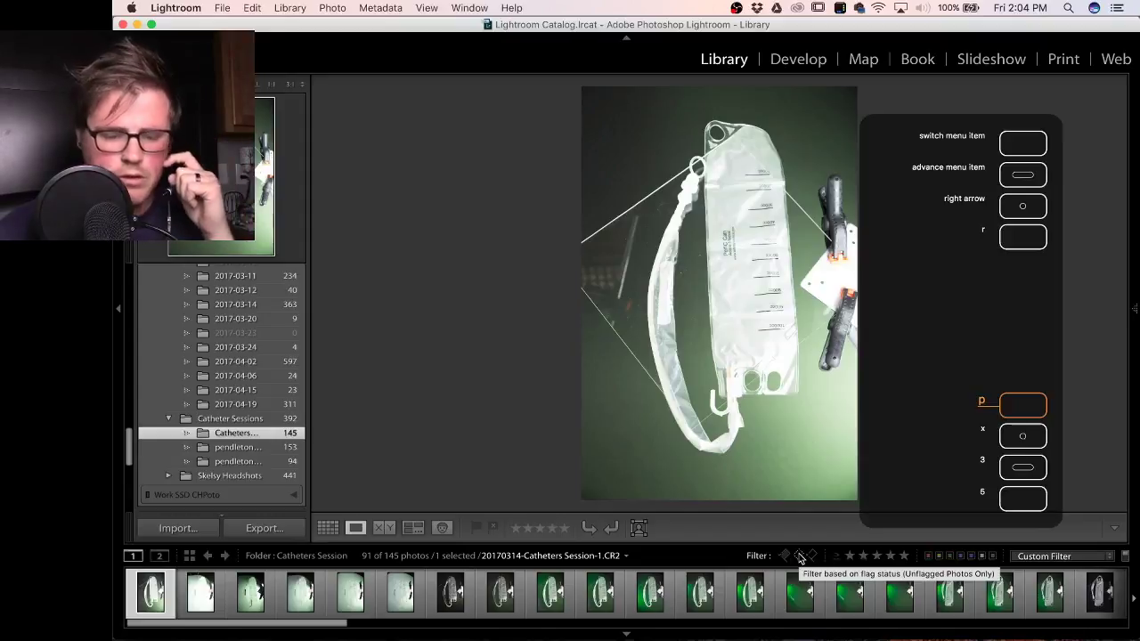
Flag Catheters Session photos 1, 4 and 5 as picks and set photos 2, 3 and 6 as rejected.
key(x)
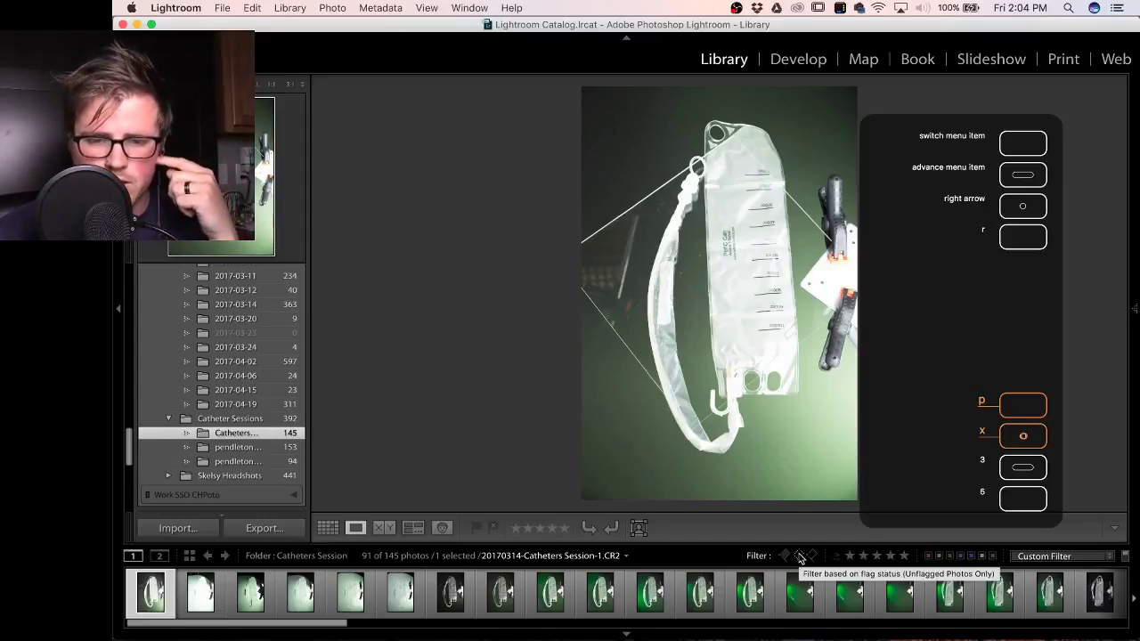
key(p)
key(x)
key(x)
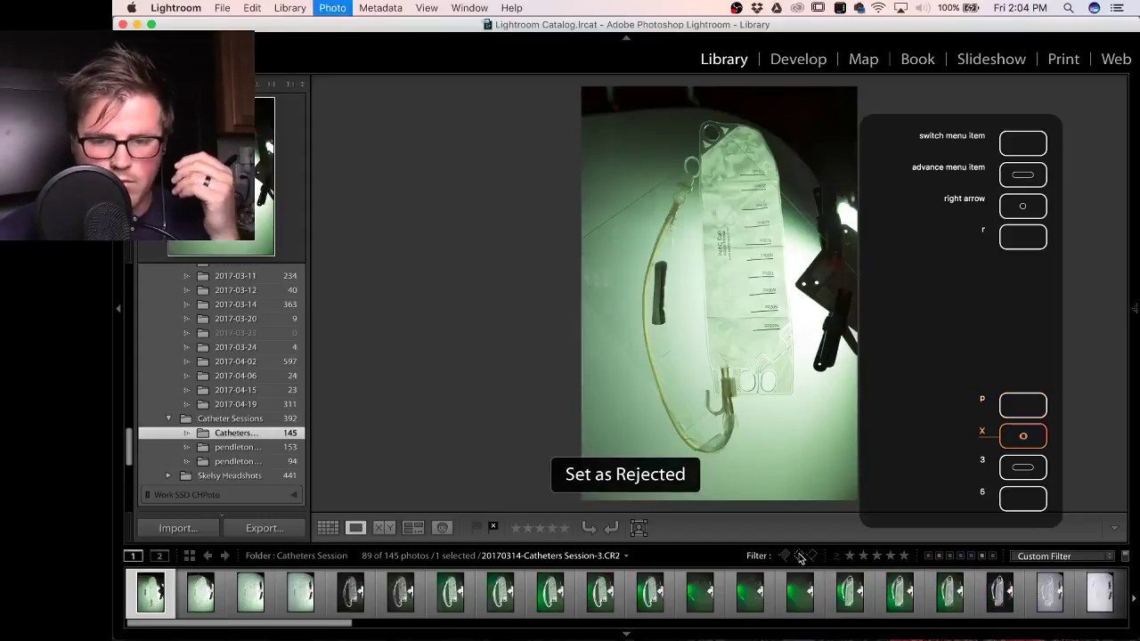
key(p)
key(p)
key(x)
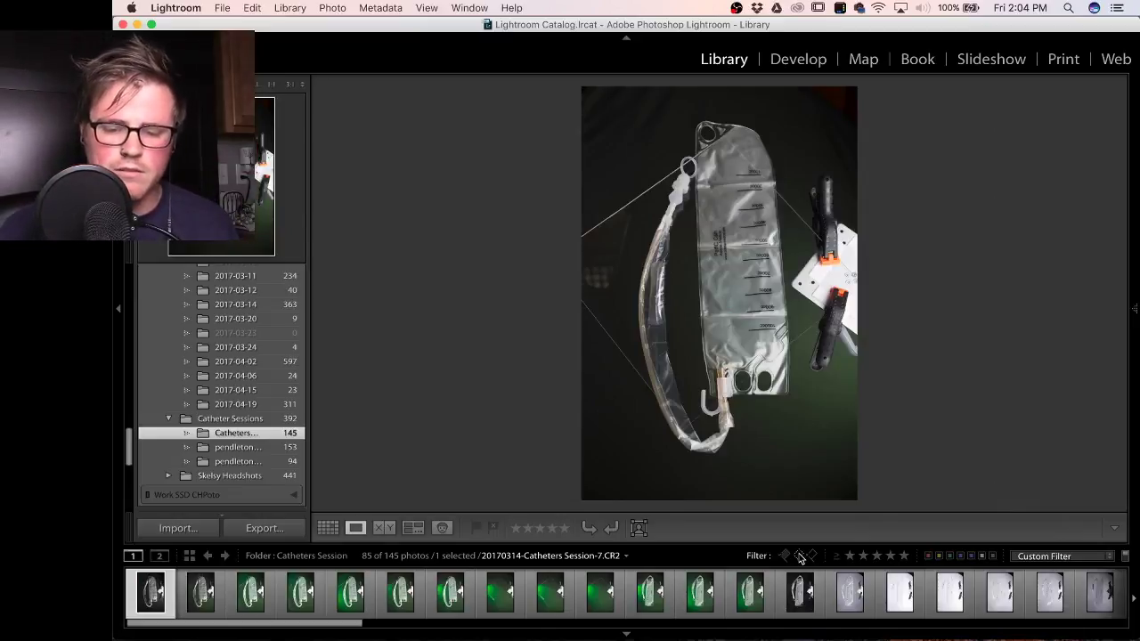
Clear the unflagged filter and show only the flagged photos in the filmstrip.
click(802, 557)
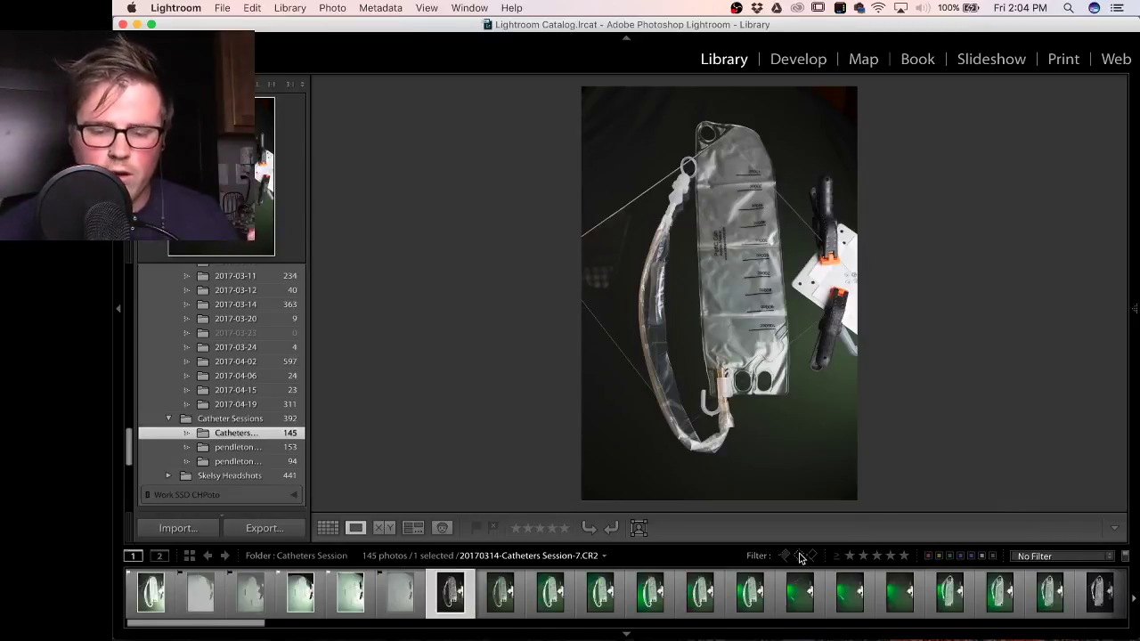
click(785, 556)
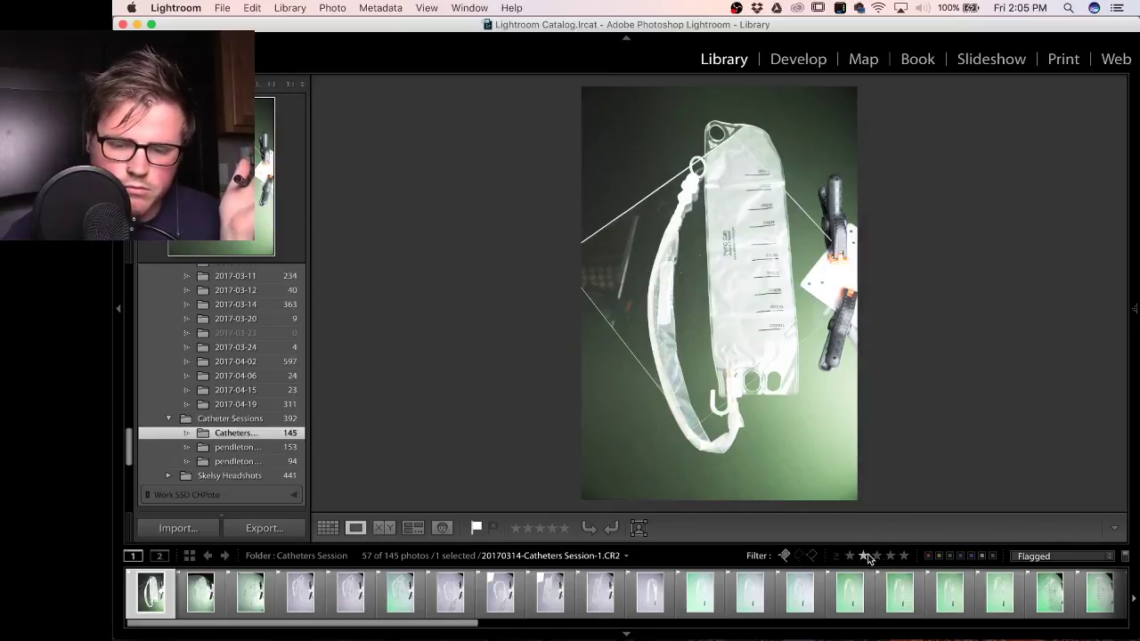
Try limiting the flagged Catheters photos to those rated four stars and higher.
click(888, 556)
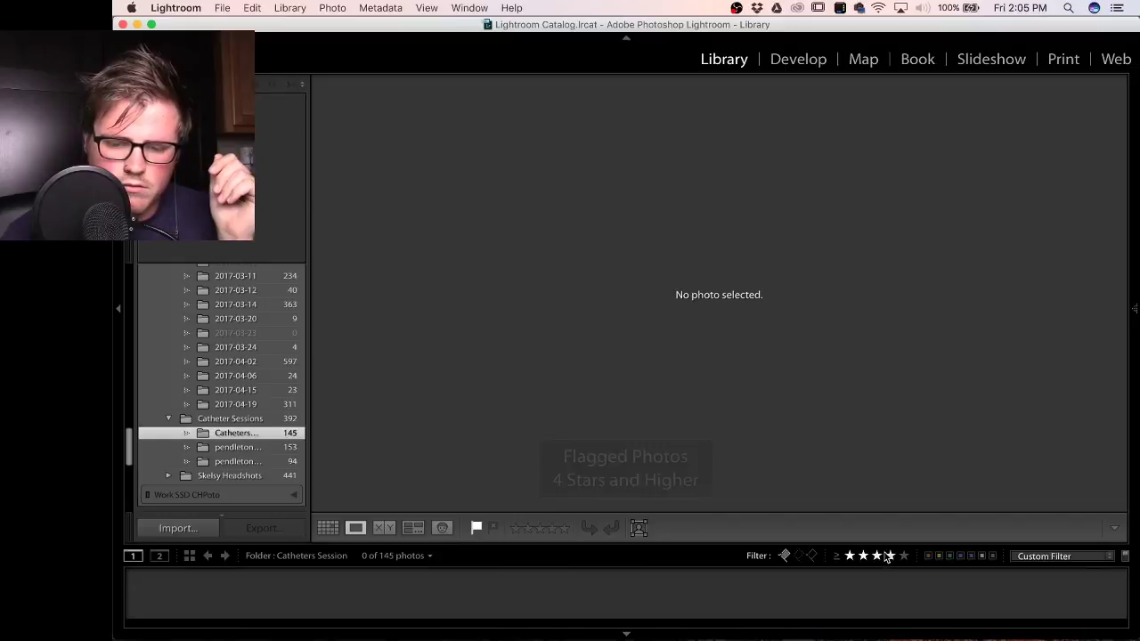
click(836, 557)
click(862, 552)
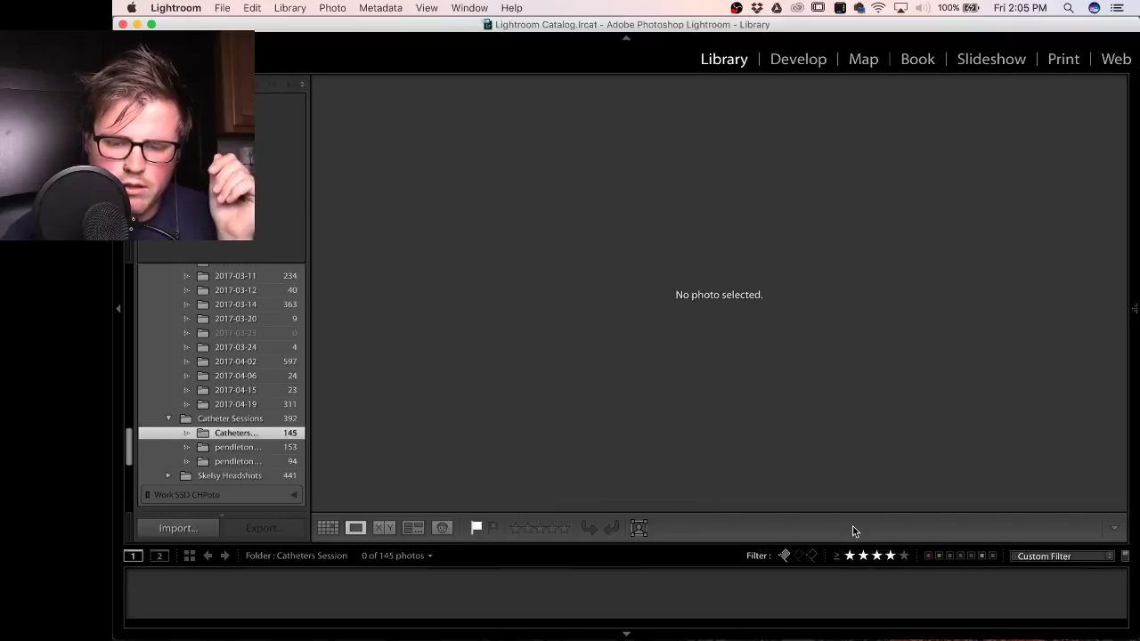
click(888, 556)
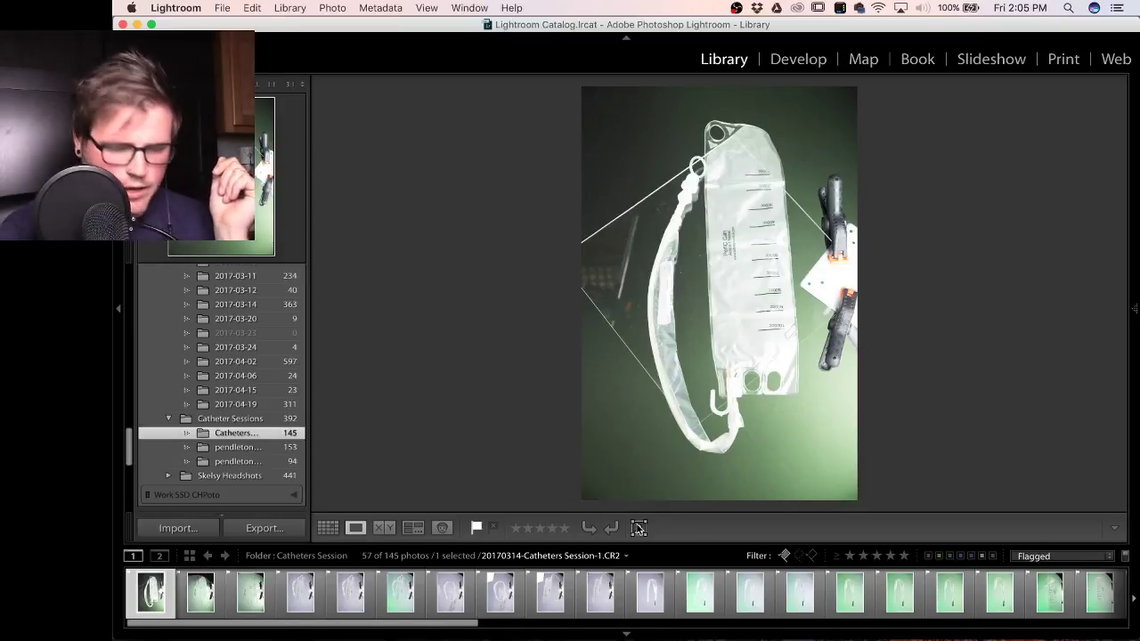
Rate the flagged Catheters photos one after another from photo 1, giving photos 1, 4 and 5 three stars and the others three or five.
key(3)
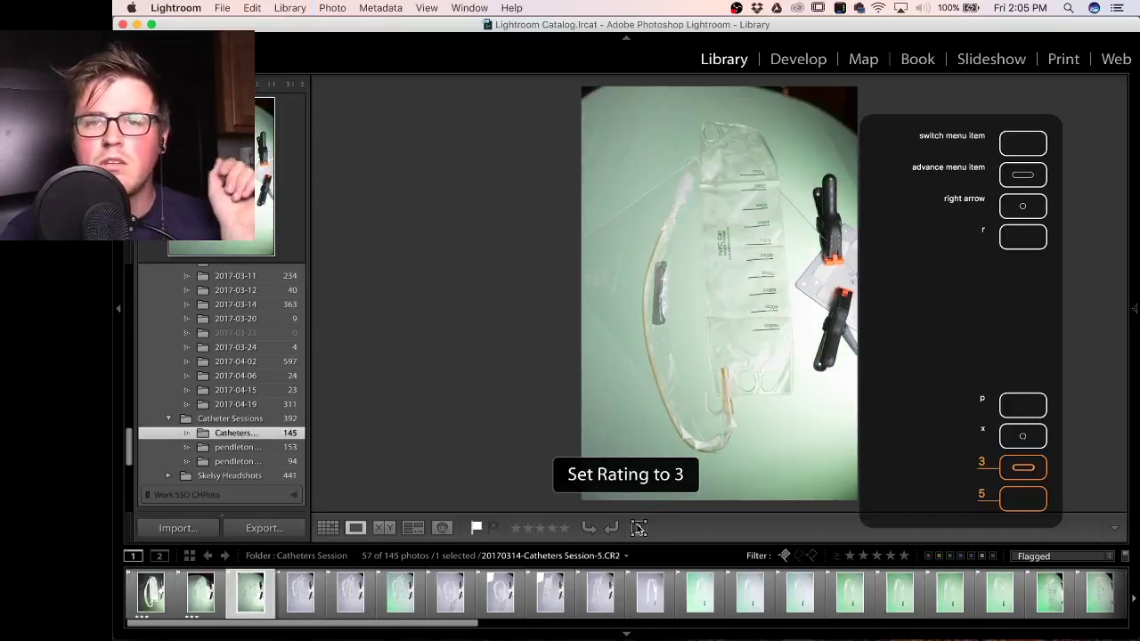
key(5)
key(5)
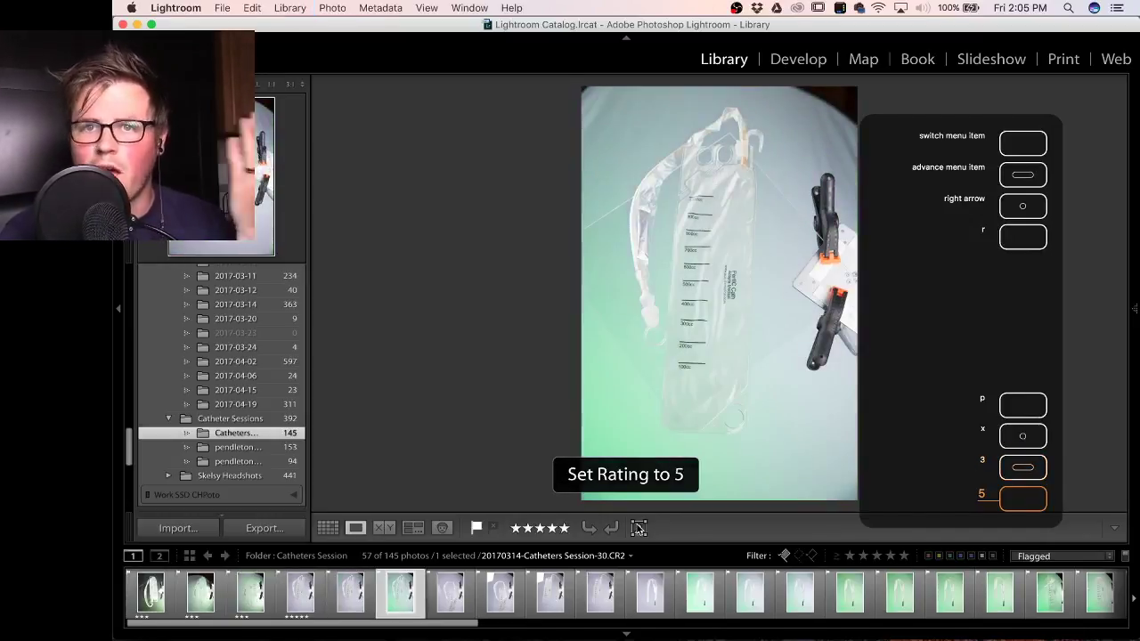
key(5)
key(3)
key(5)
key(5)
key(5)
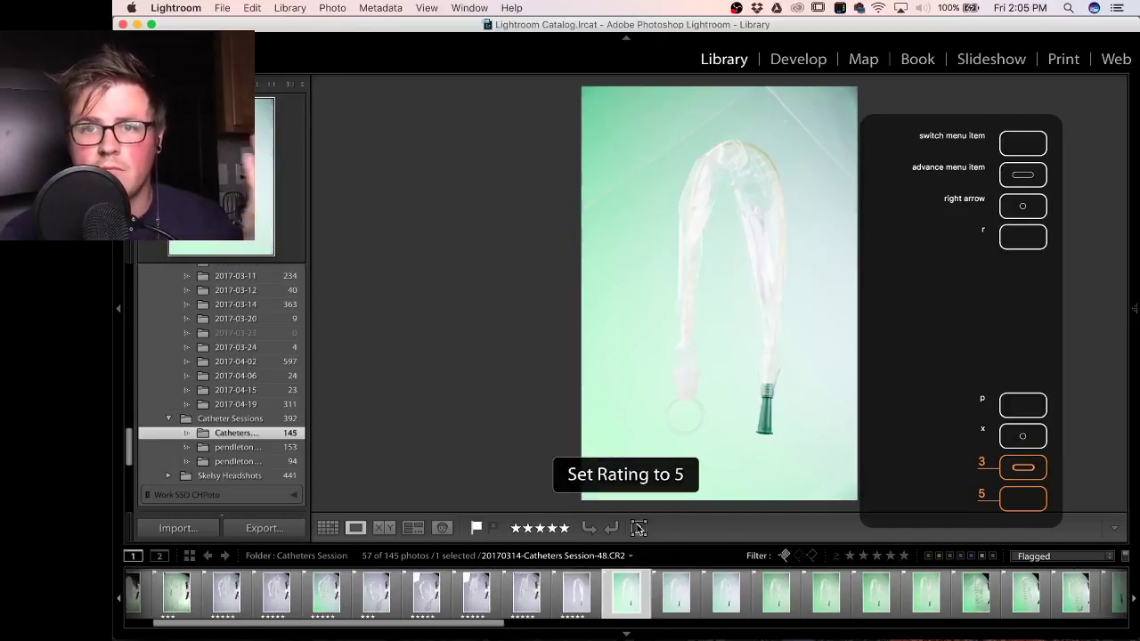
key(5)
key(5)
key(3)
key(5)
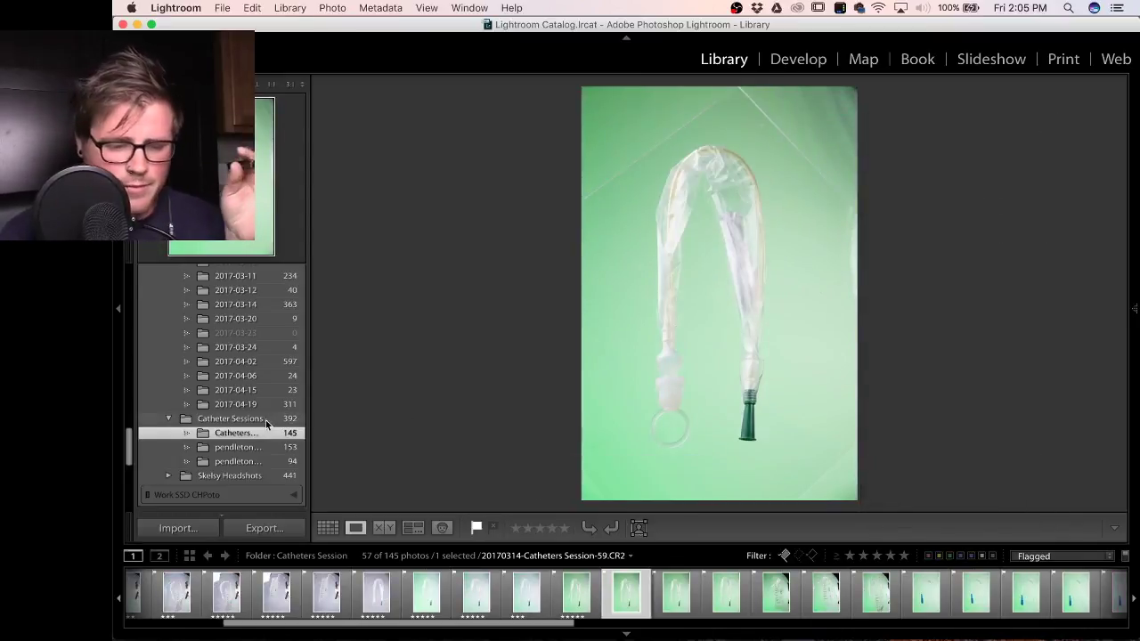
Open the 2017-04-19 folder in the Library.
click(251, 405)
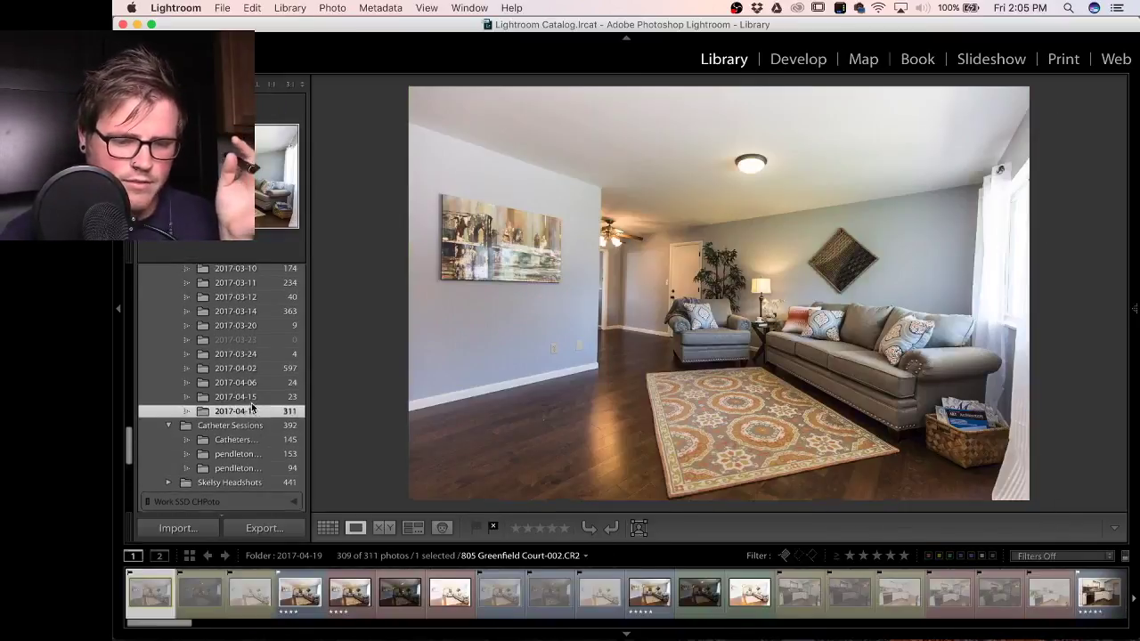
scroll(251, 402, up, 1)
Switch to the Wacom Tablet preferences and display the Touch Ring settings for Adobe Lightroom.
mouse_move(459, 615)
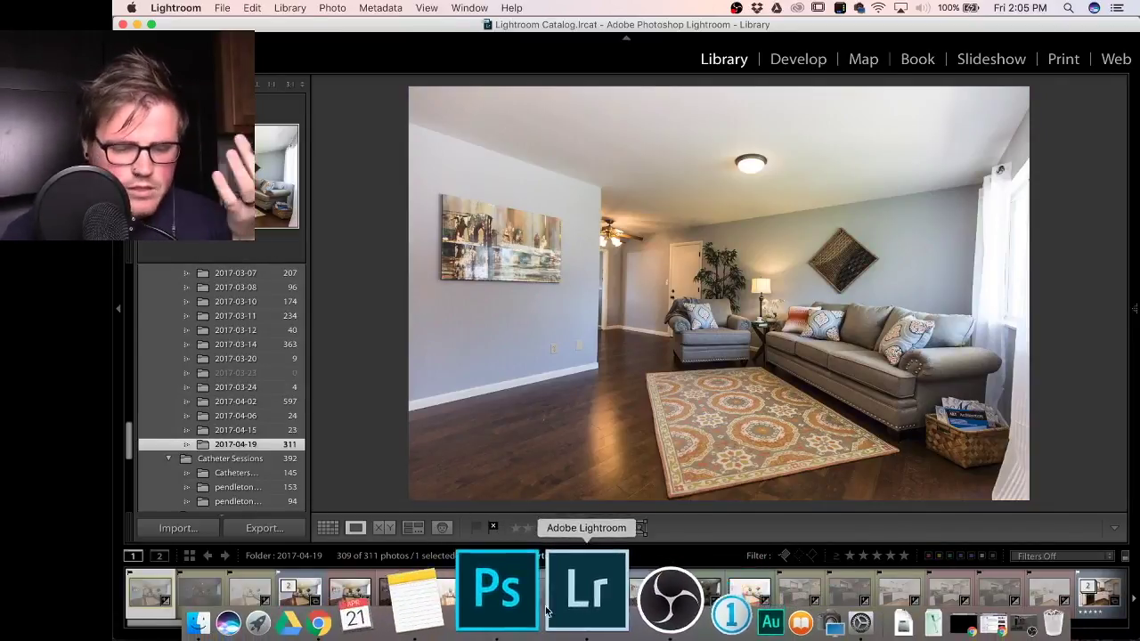
click(753, 606)
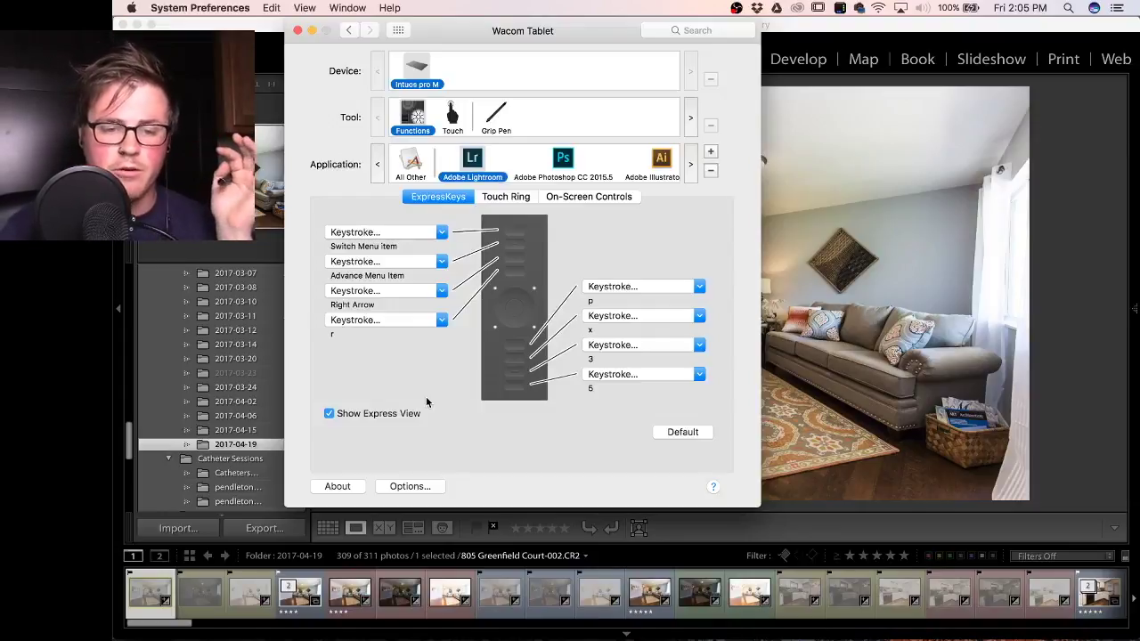
click(489, 197)
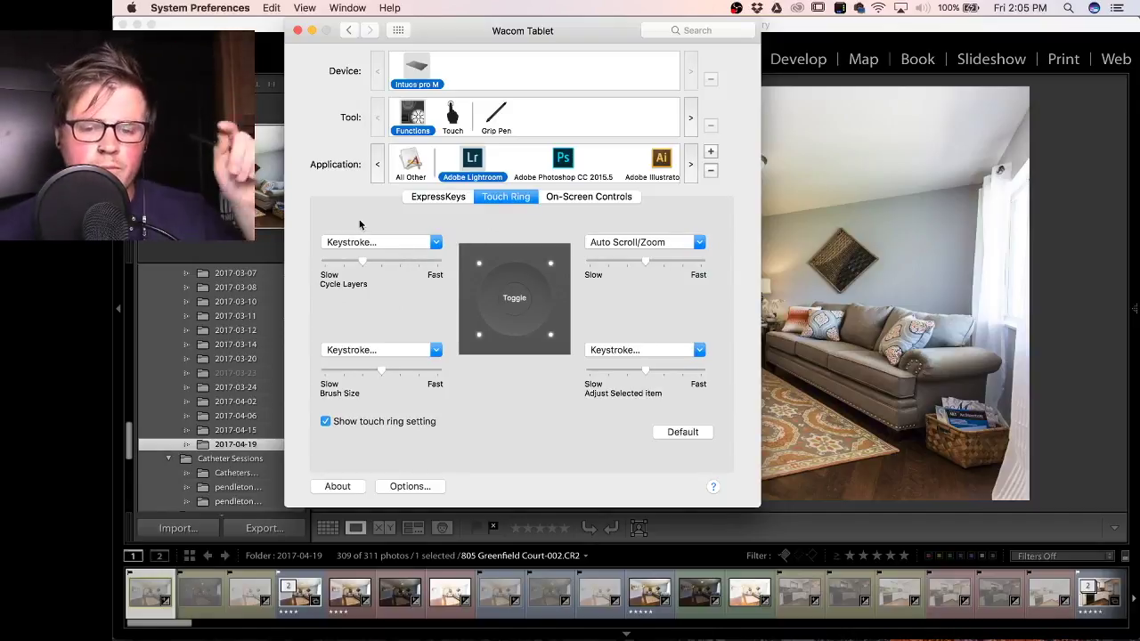
Return to Lightroom and browse forward through the 2017-04-19 photos from the living room to the kitchen sink shots.
click(808, 154)
click(815, 156)
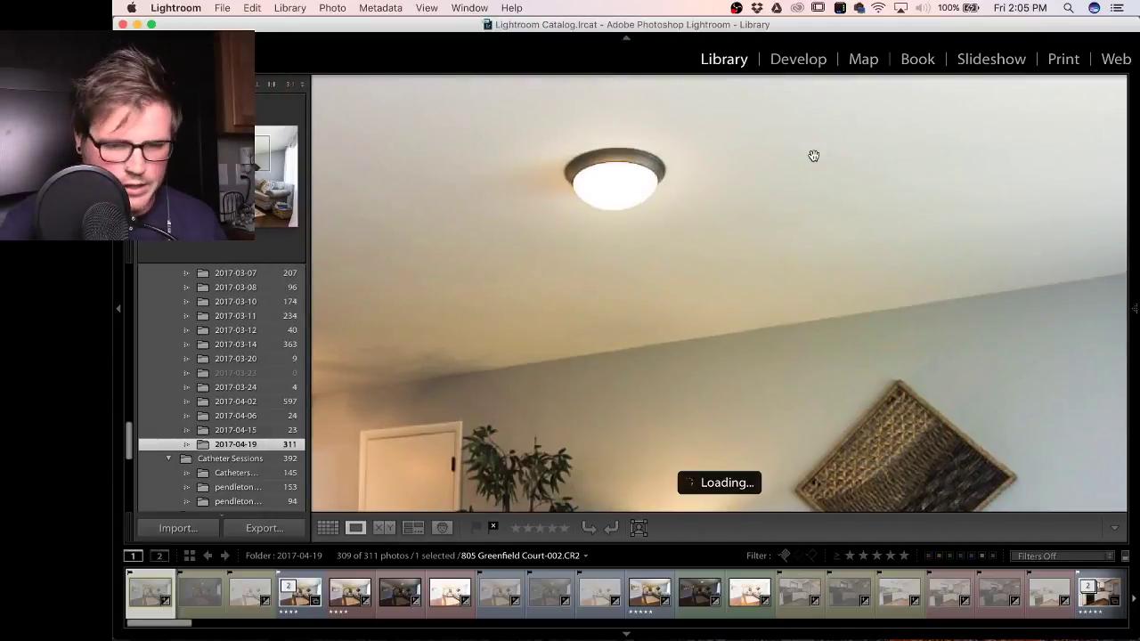
key(super+minus)
key(super+minus)
key(Right)
key(Right)
key(Right)
key(Right)
key(Right)
key(Right)
key(Right)
key(Right)
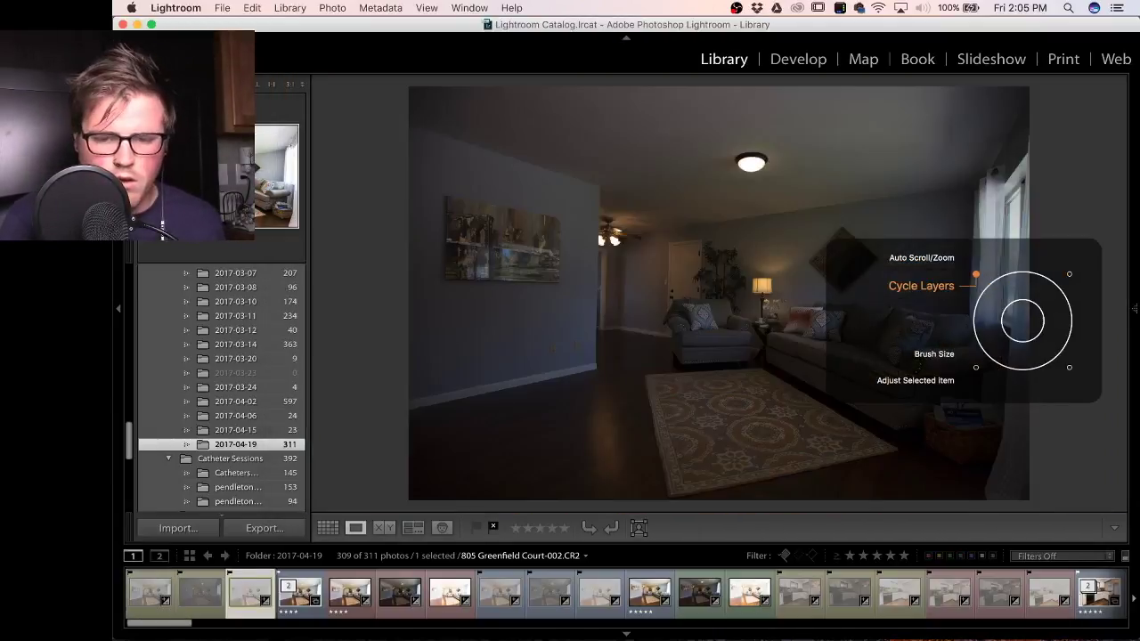
key(Right)
key(Right)
key(Right)
key(Right)
key(Right)
key(Right)
key(Right)
key(Right)
key(Right)
key(Right)
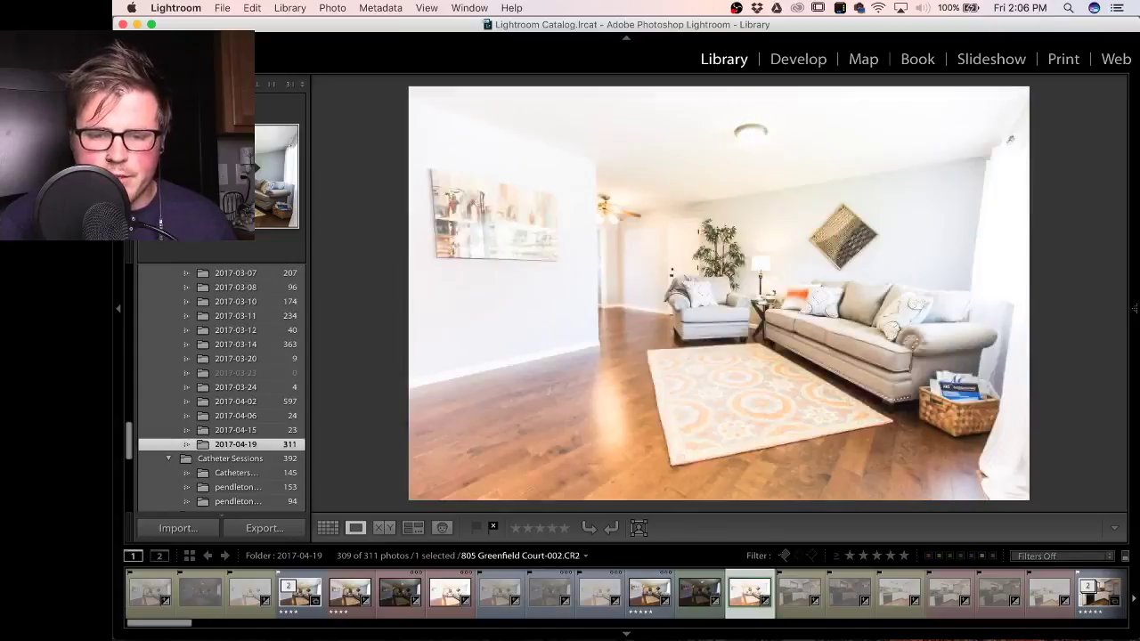
key(Right)
key(Right)
key(Right)
key(Right)
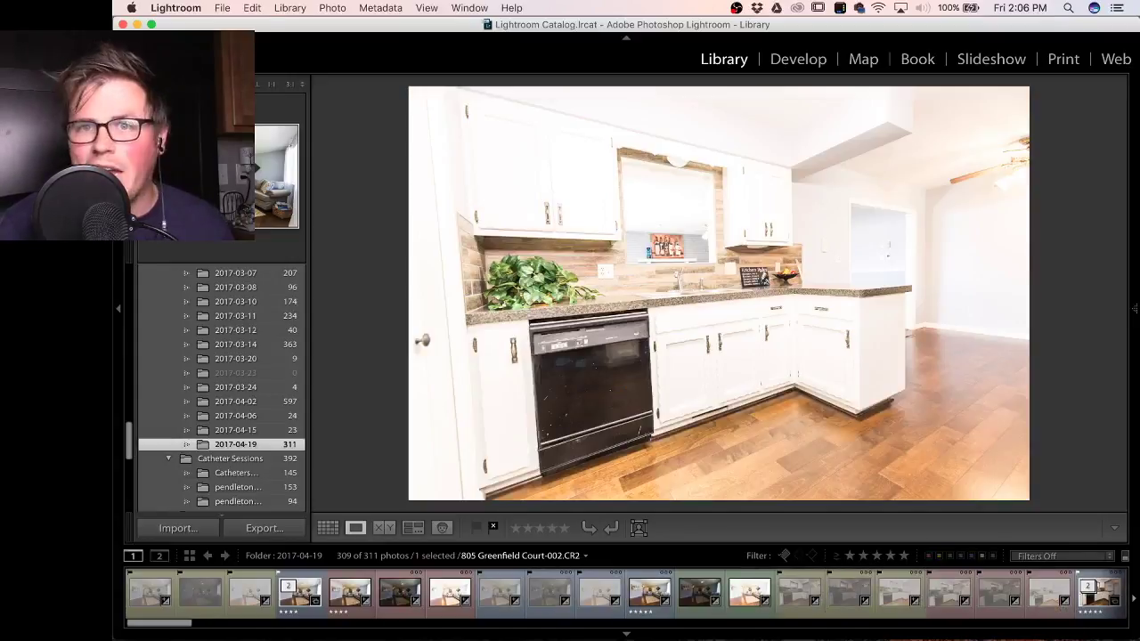
key(Right)
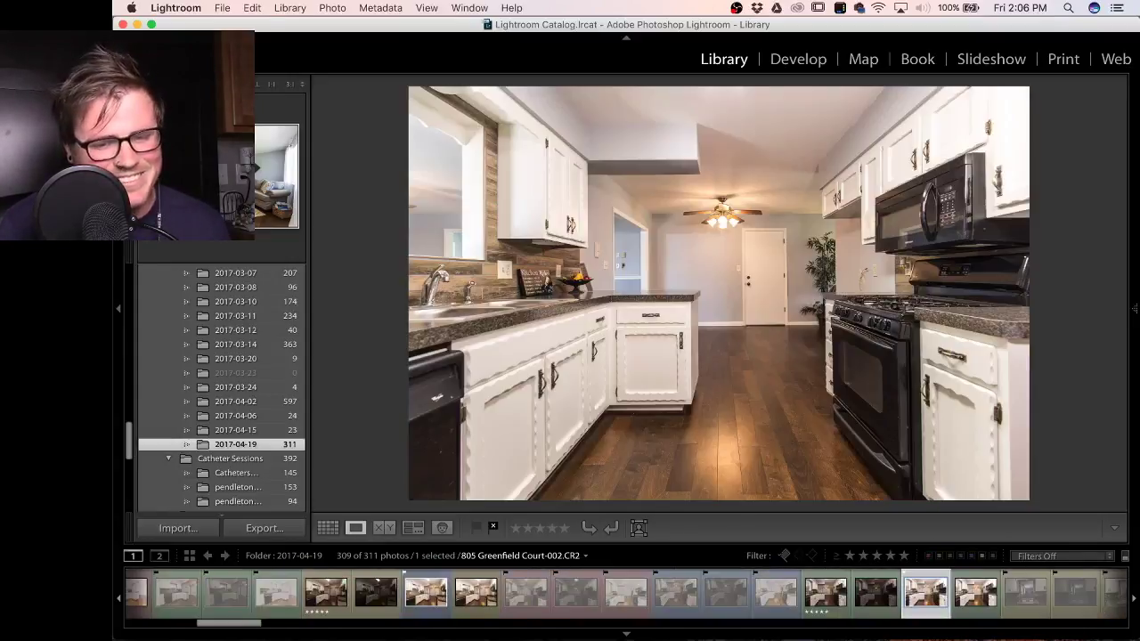
key(Right)
key(Right)
key(Right)
key(Right)
key(Right)
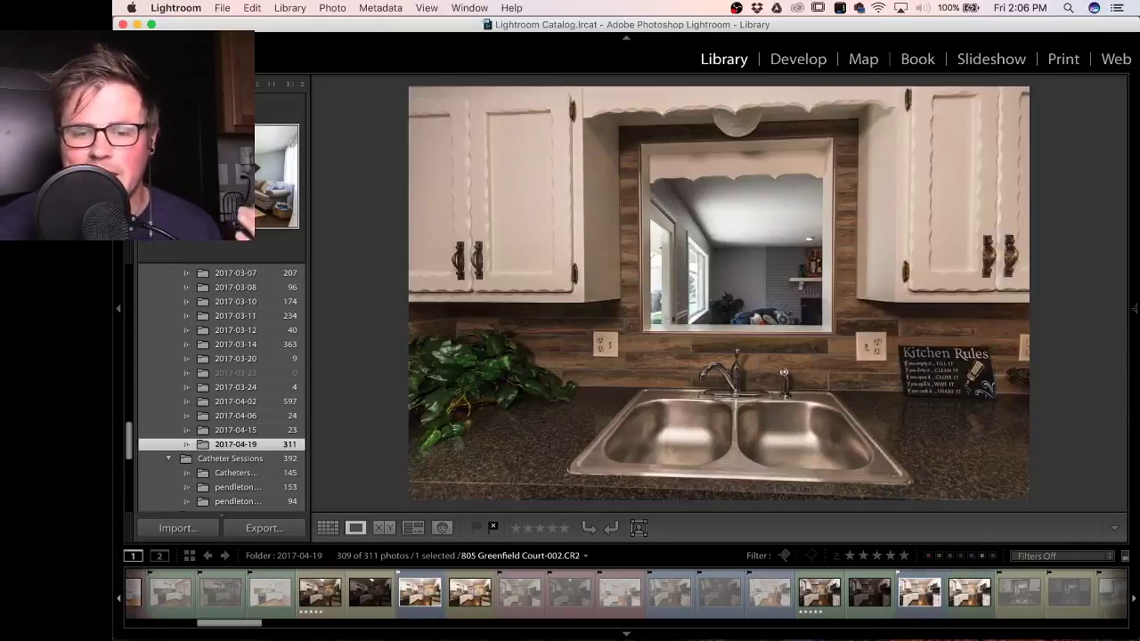
key(Right)
key(Right)
key(Right)
key(Right)
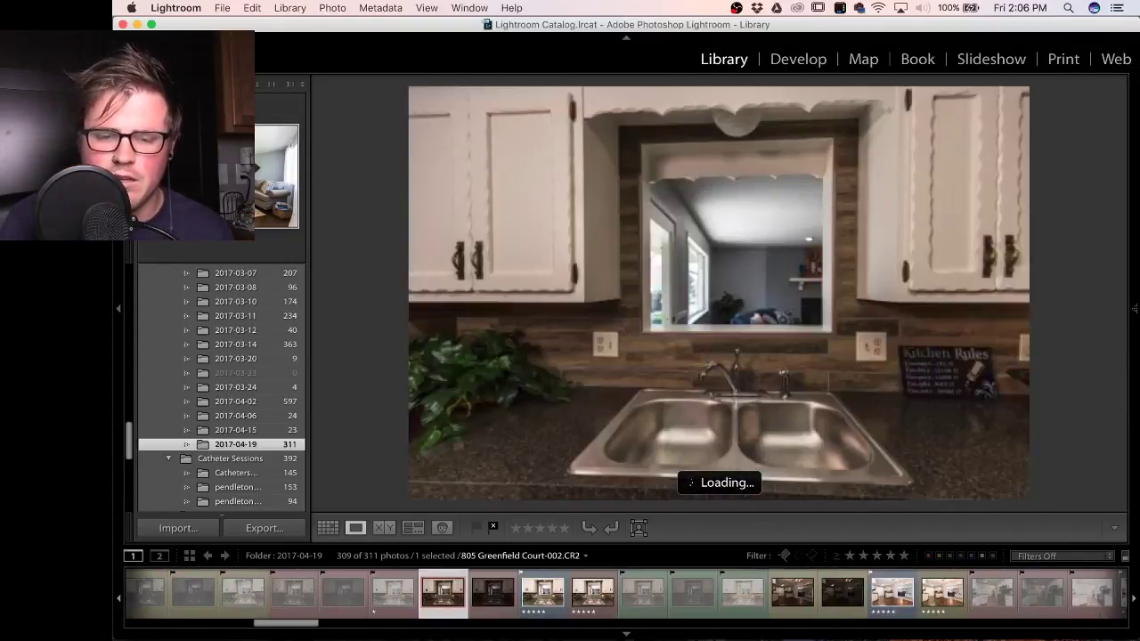
Browse back through the kitchen photos to the overexposed shot numbered 016.
key(Left)
key(Left)
key(Left)
key(Left)
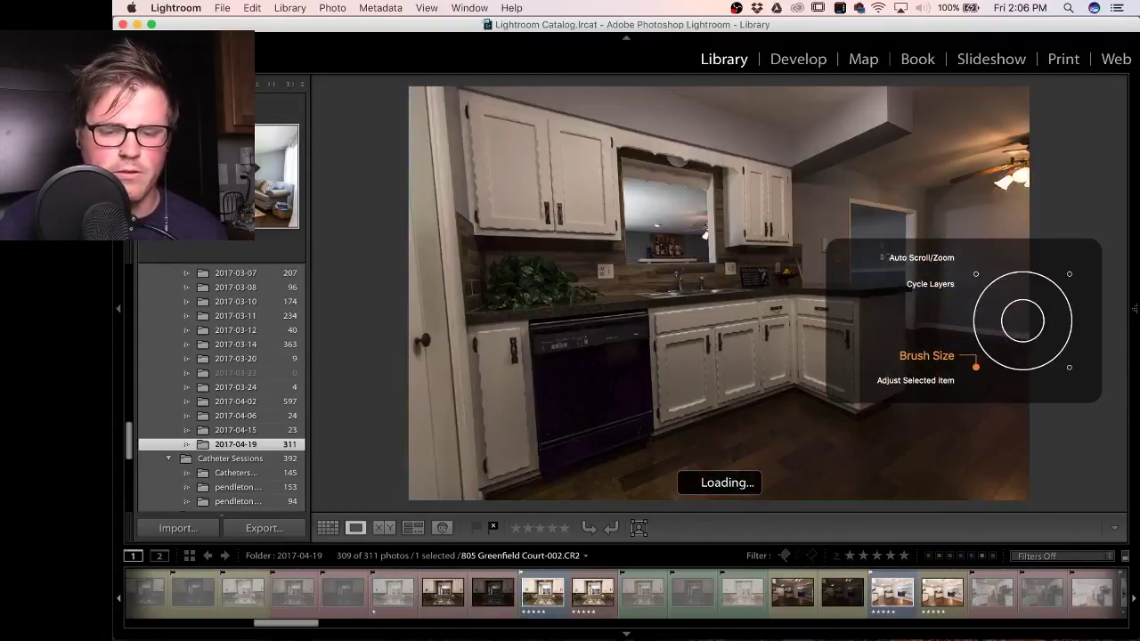
key(Left)
key(Left)
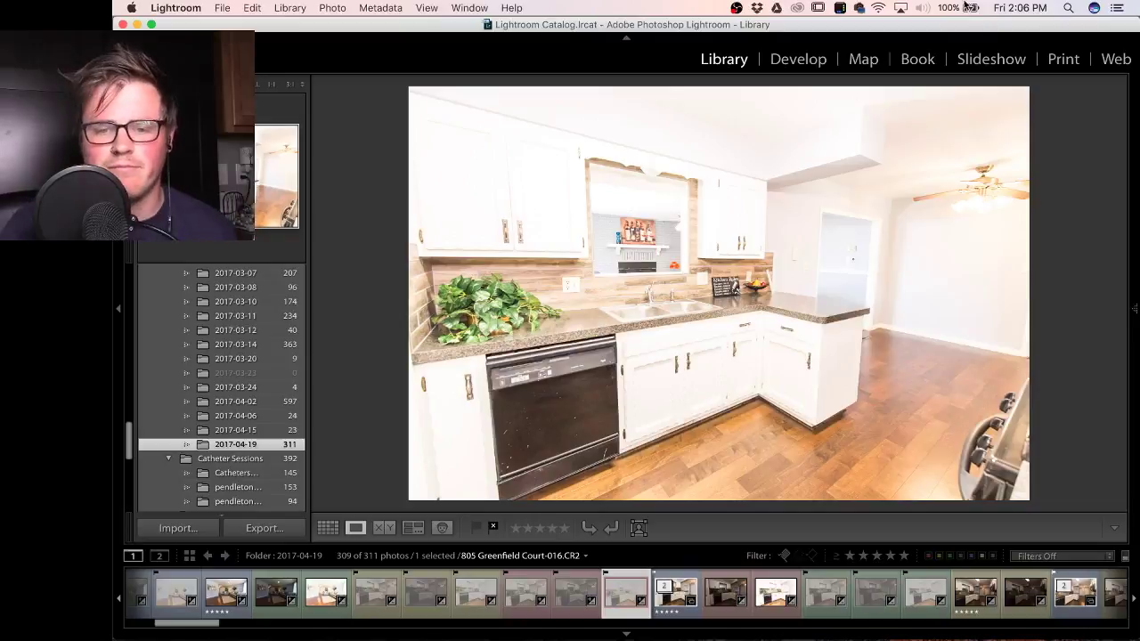
Open kitchen photo 016 in Develop and sweep Blacks up past +60 and down to −50.
click(800, 61)
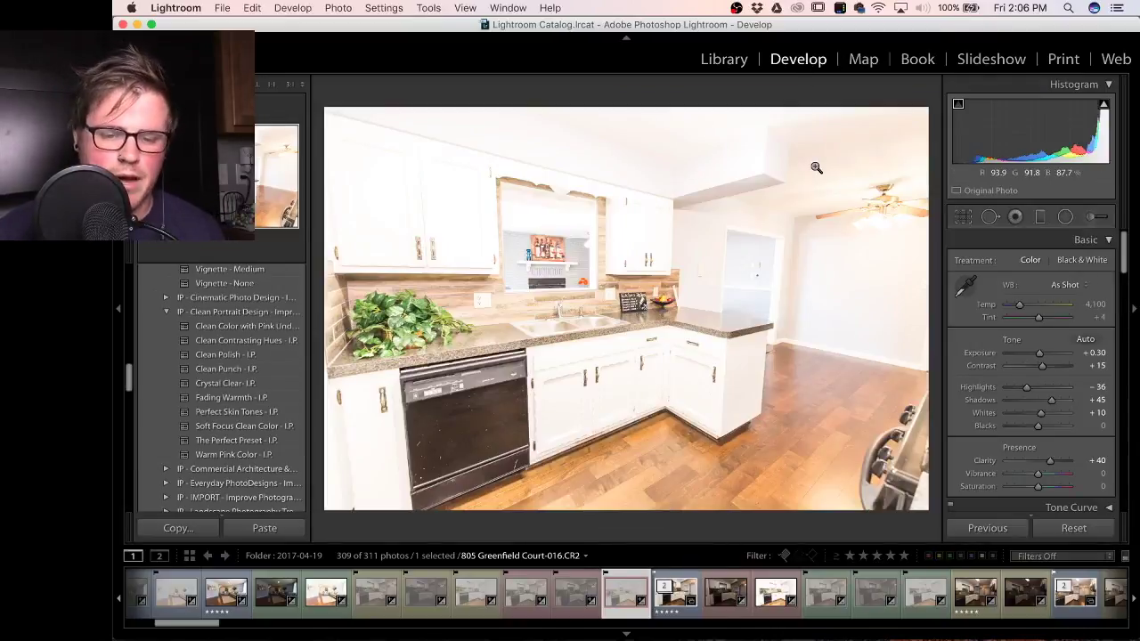
key(equal)
key(equal)
key(equal)
key(equal)
key(equal)
key(equal)
key(equal)
key(equal)
key(equal)
key(equal)
key(equal)
key(equal)
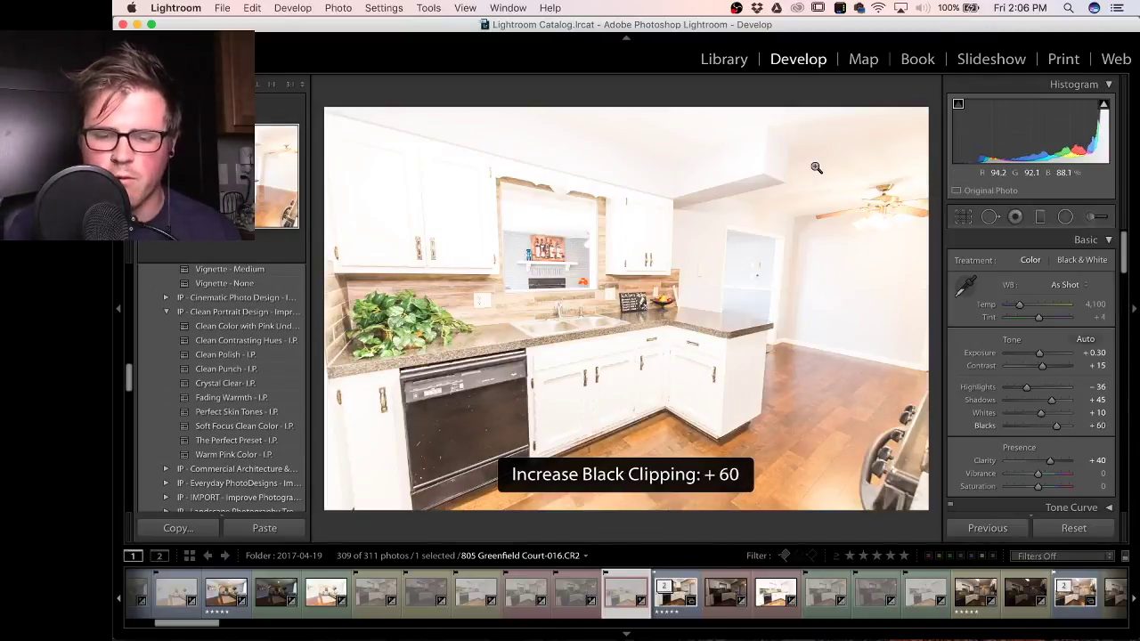
key(equal)
key(equal)
key(equal)
key(equal)
key(equal)
key(equal)
key(equal)
key(equal)
key(minus)
key(minus)
key(minus)
key(minus)
key(minus)
key(minus)
key(minus)
key(minus)
key(minus)
key(minus)
key(minus)
key(minus)
key(minus)
key(minus)
key(minus)
key(minus)
key(minus)
key(minus)
key(minus)
key(minus)
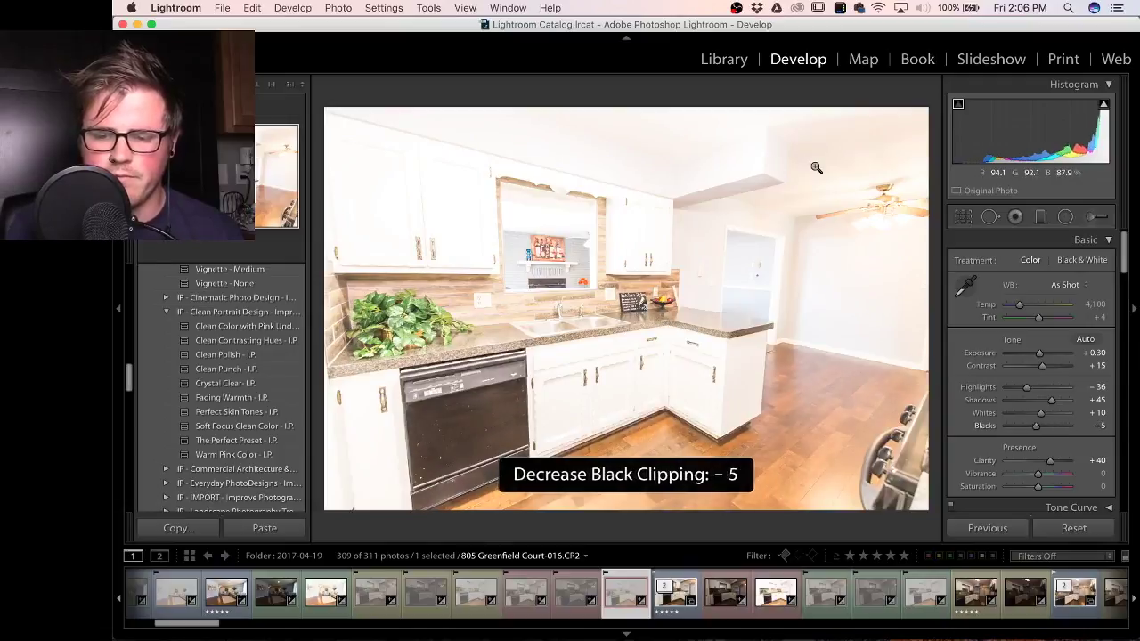
Make Exposure the active adjustment for kitchen photo 016 and lower it to −0.70.
key(comma)
key(comma)
key(comma)
key(comma)
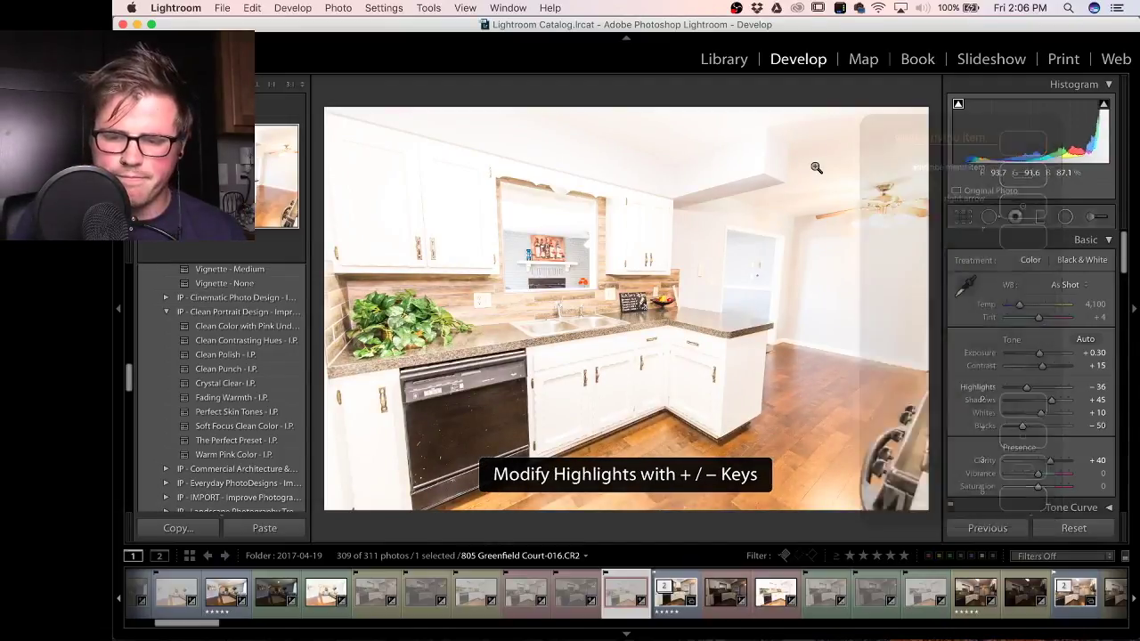
key(comma)
key(minus)
key(minus)
key(minus)
key(minus)
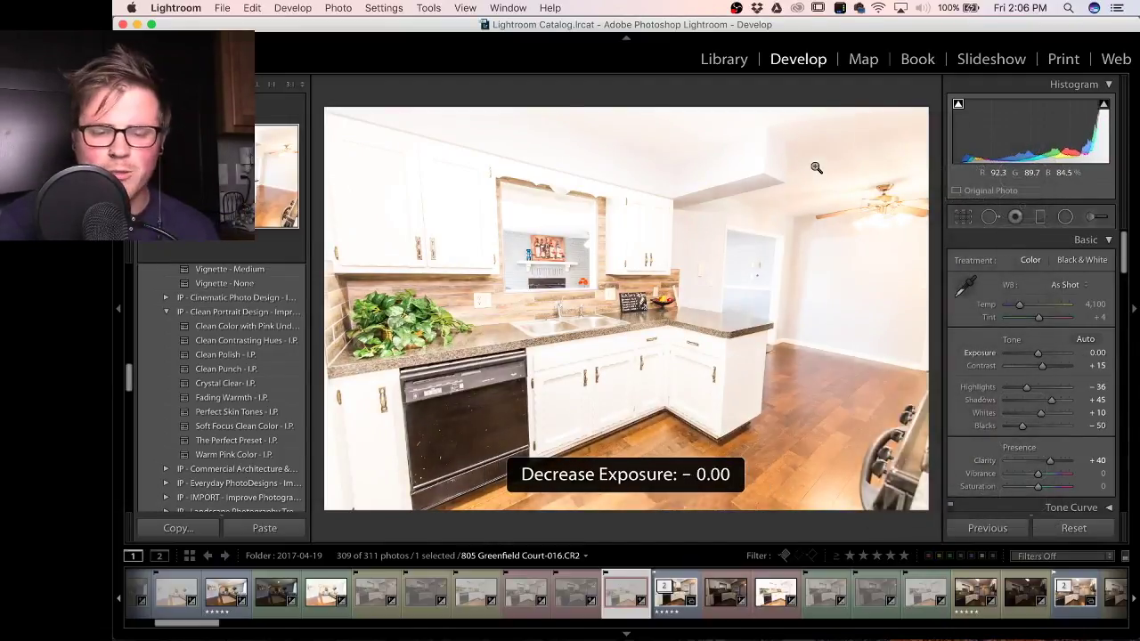
key(minus)
key(minus)
key(minus)
key(minus)
key(minus)
key(minus)
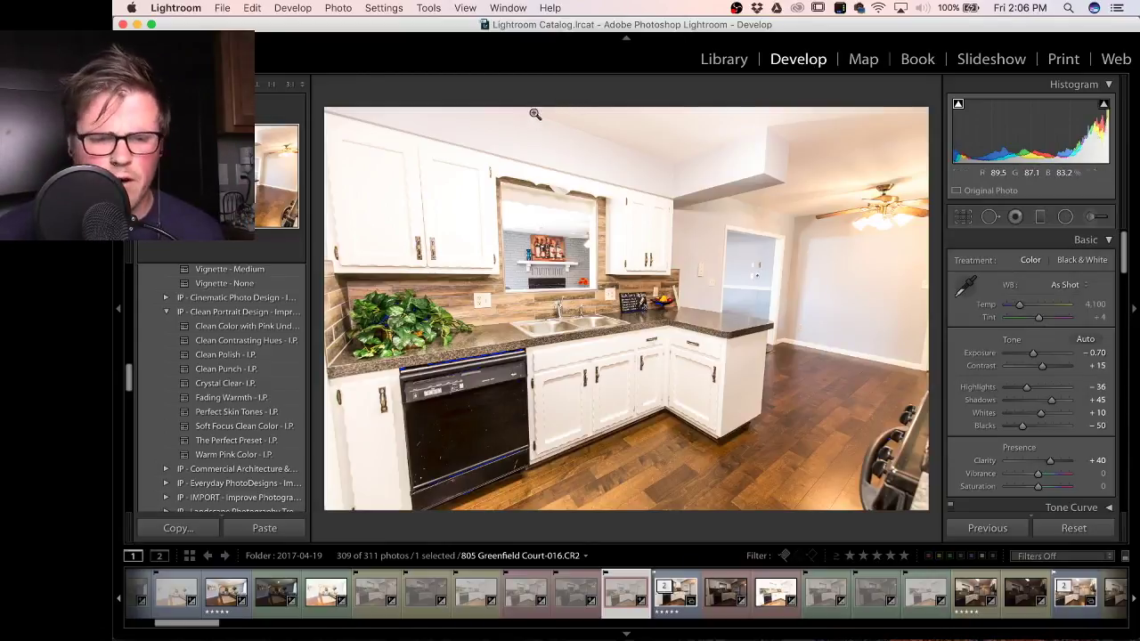
Browse forward from photo 016 through the following kitchen photos in Develop.
key(Right)
key(Right)
key(Right)
key(Right)
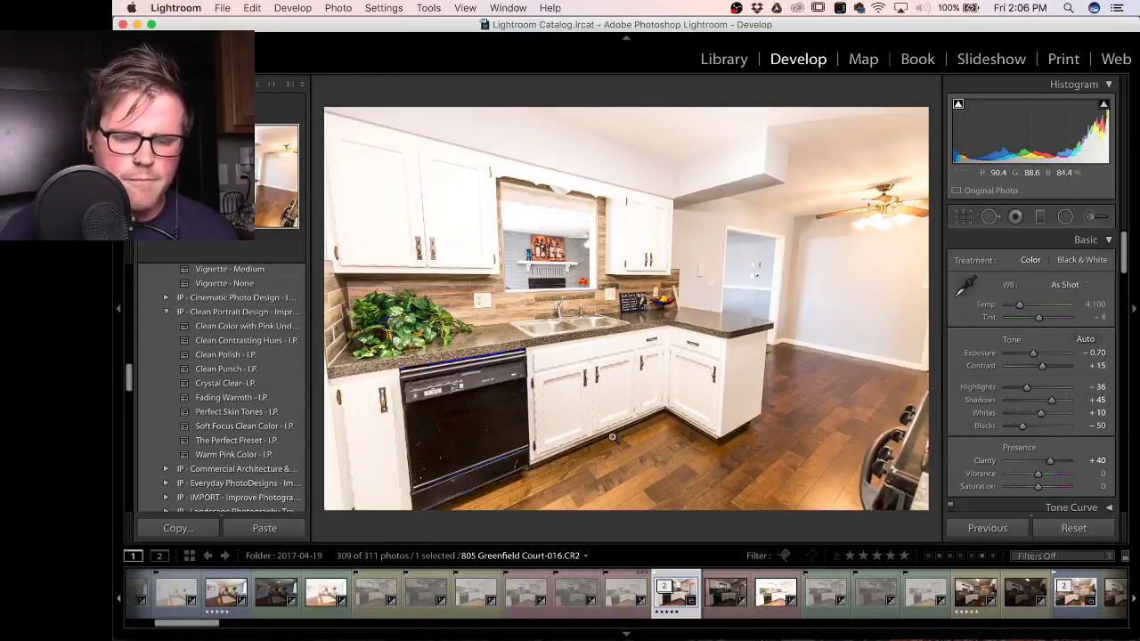
key(Right)
key(Right)
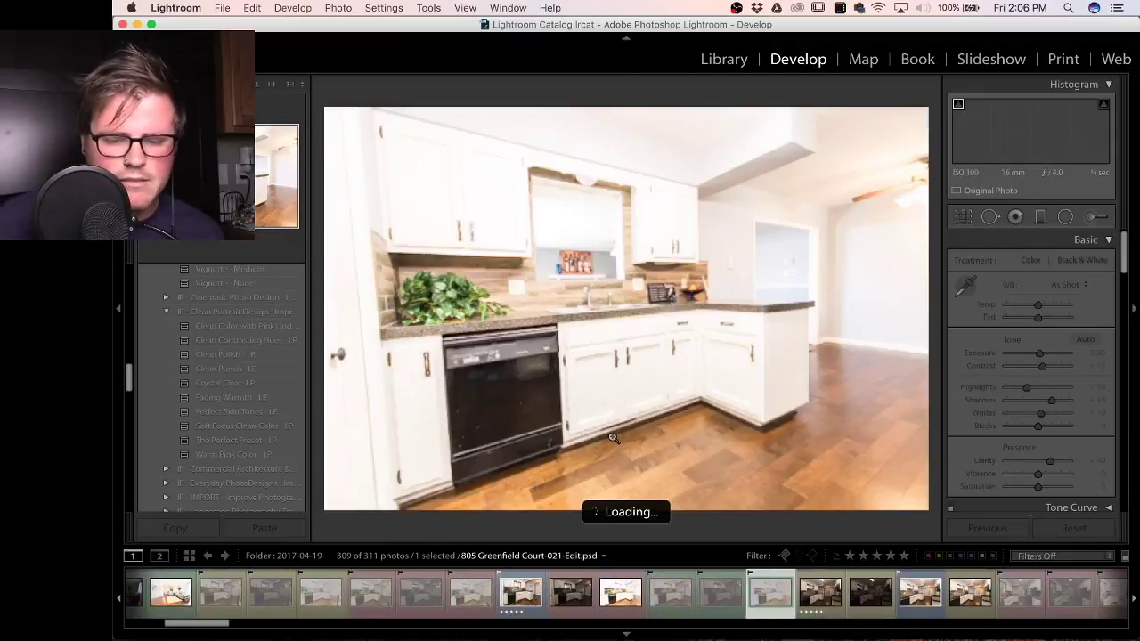
Try the flagged-only filter, and instead filter the filmstrip to photos labeled blue.
click(785, 556)
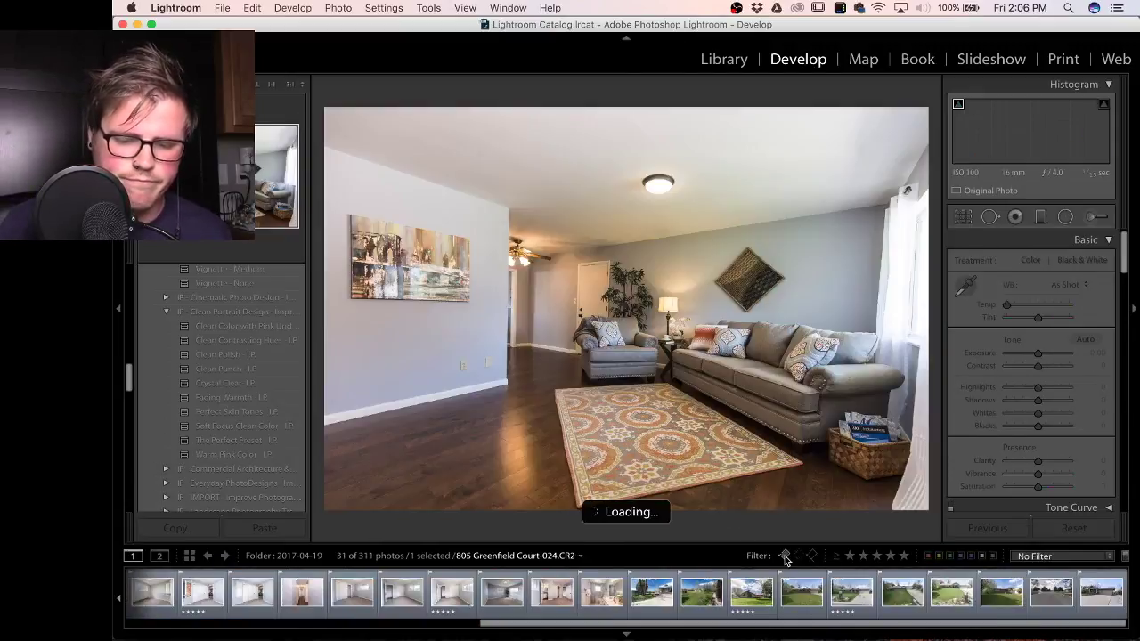
click(785, 557)
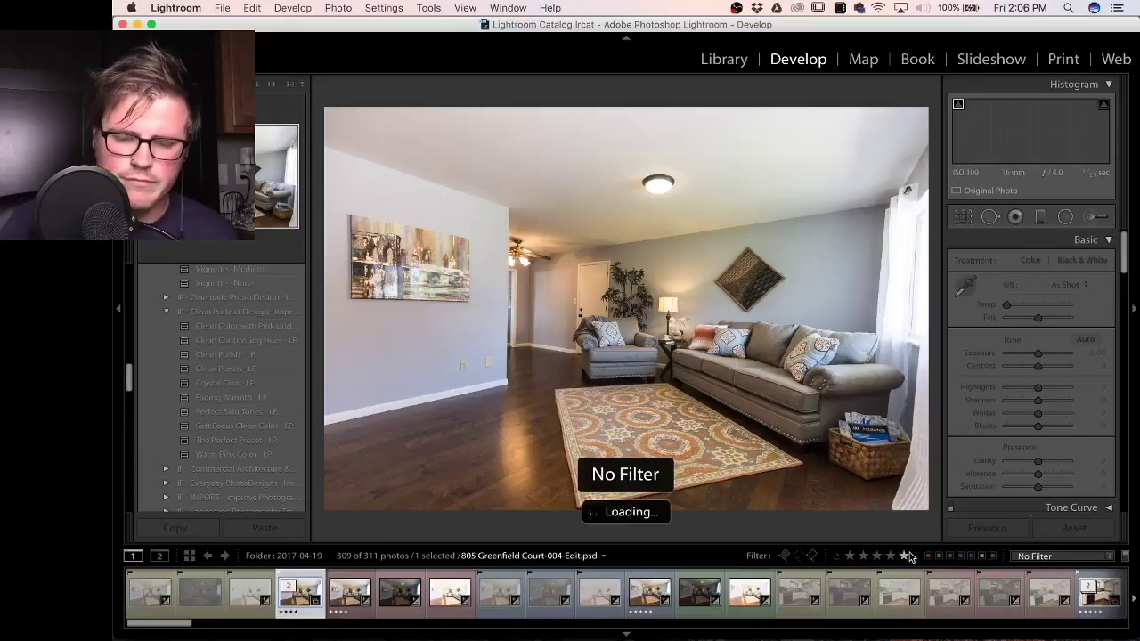
click(958, 557)
click(961, 557)
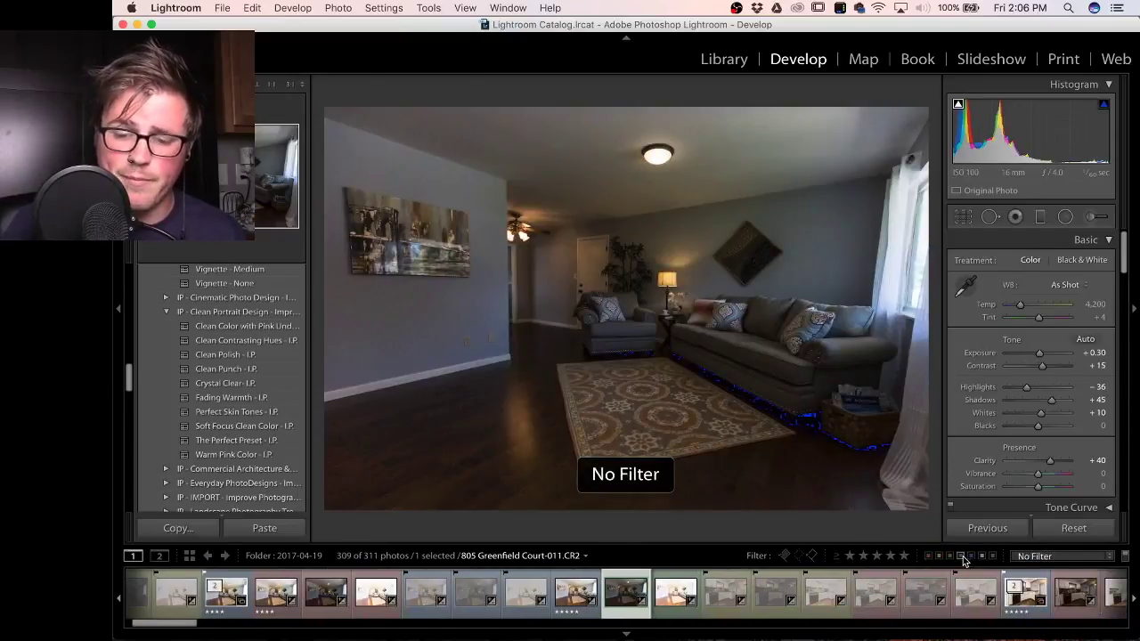
click(962, 556)
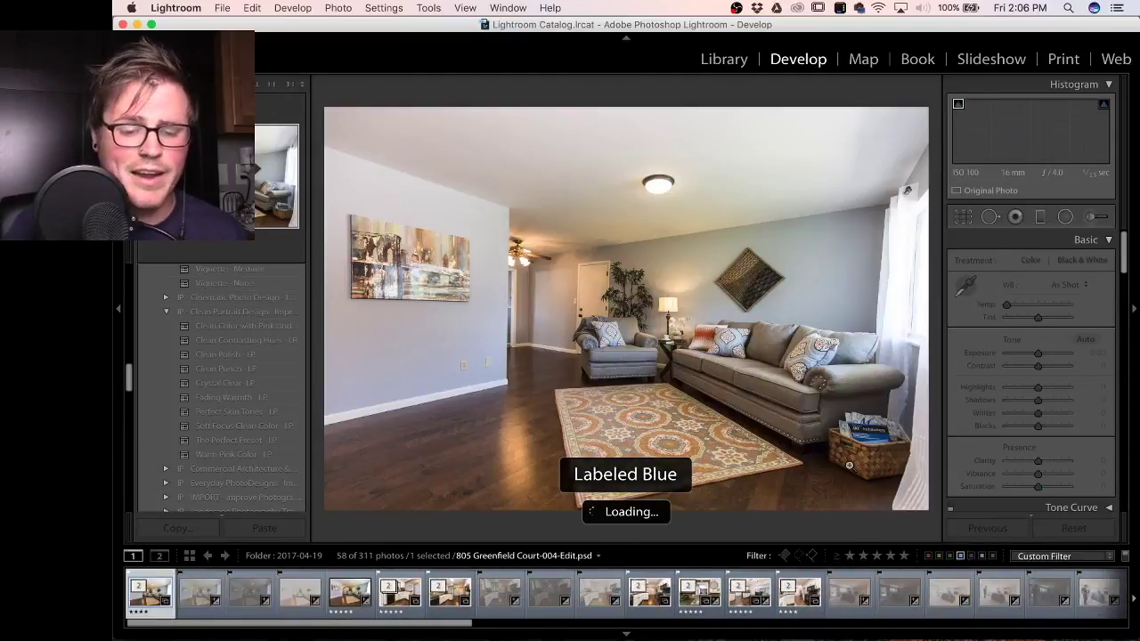
Browse the blue-labeled photos forward to the kitchen image numbered 021-Edit.
key(Right)
key(Right)
key(Right)
key(Right)
key(Right)
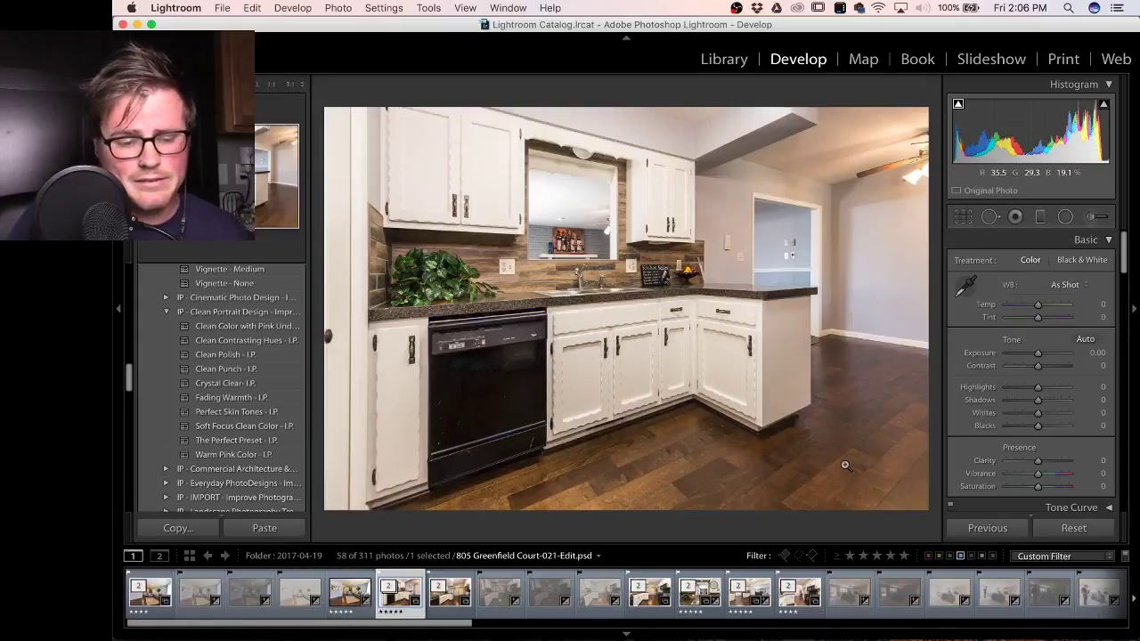
Restrict the blue-labeled photos to flagged ones and browse forward to the kitchen sink image numbered 045-Edit.
click(784, 556)
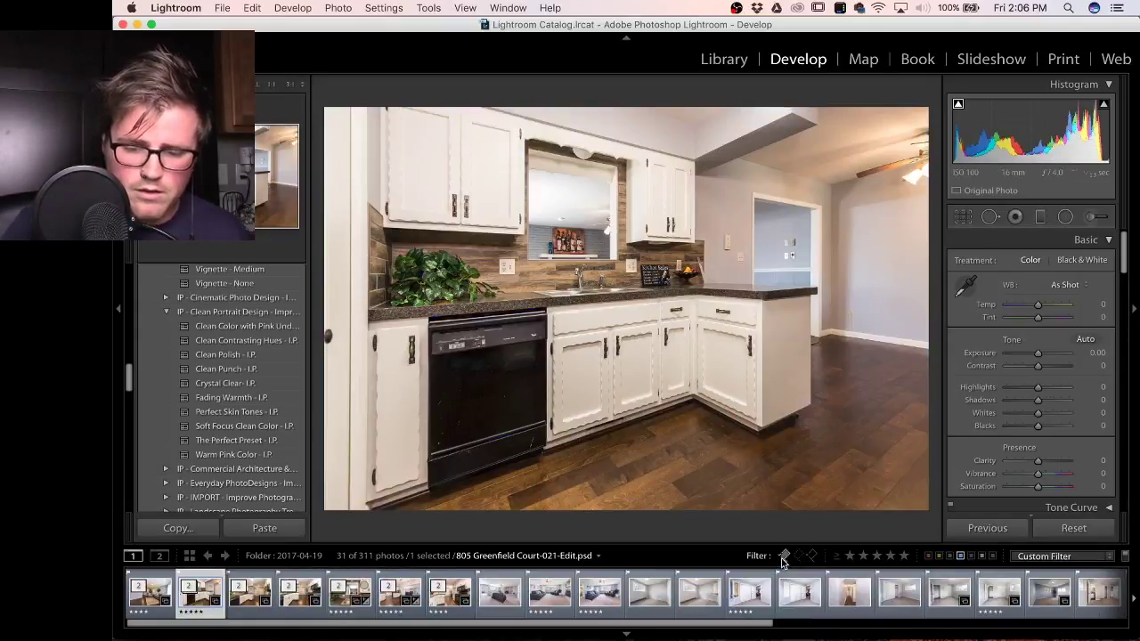
key(Right)
key(Right)
key(Right)
key(Right)
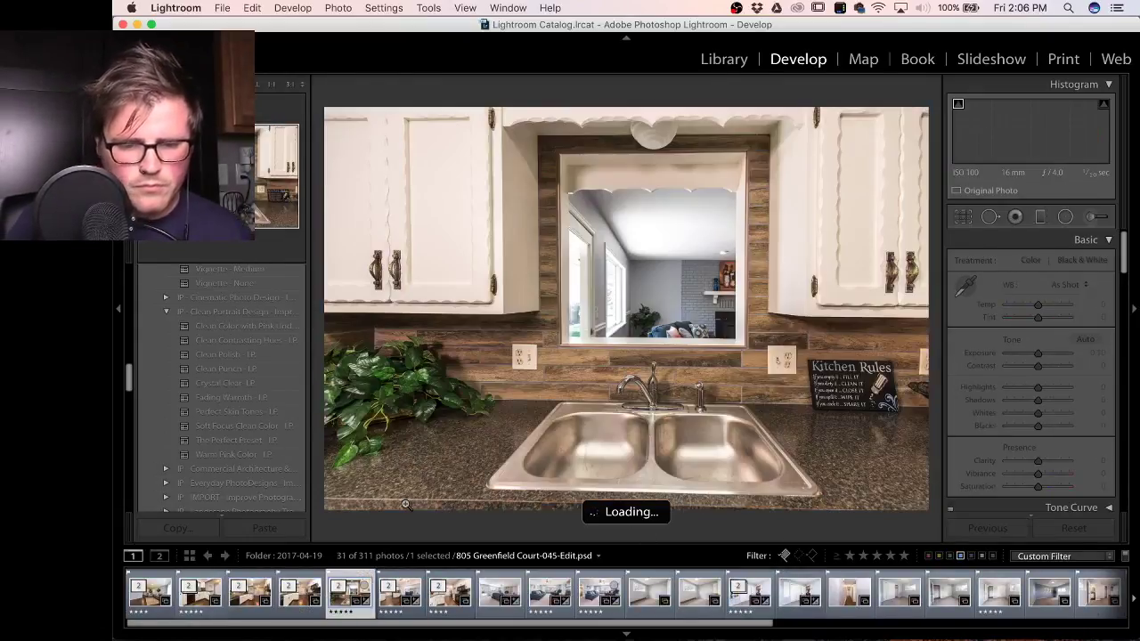
Browse the filtered photos forward to the living room image numbered 113-Edit.
key(Right)
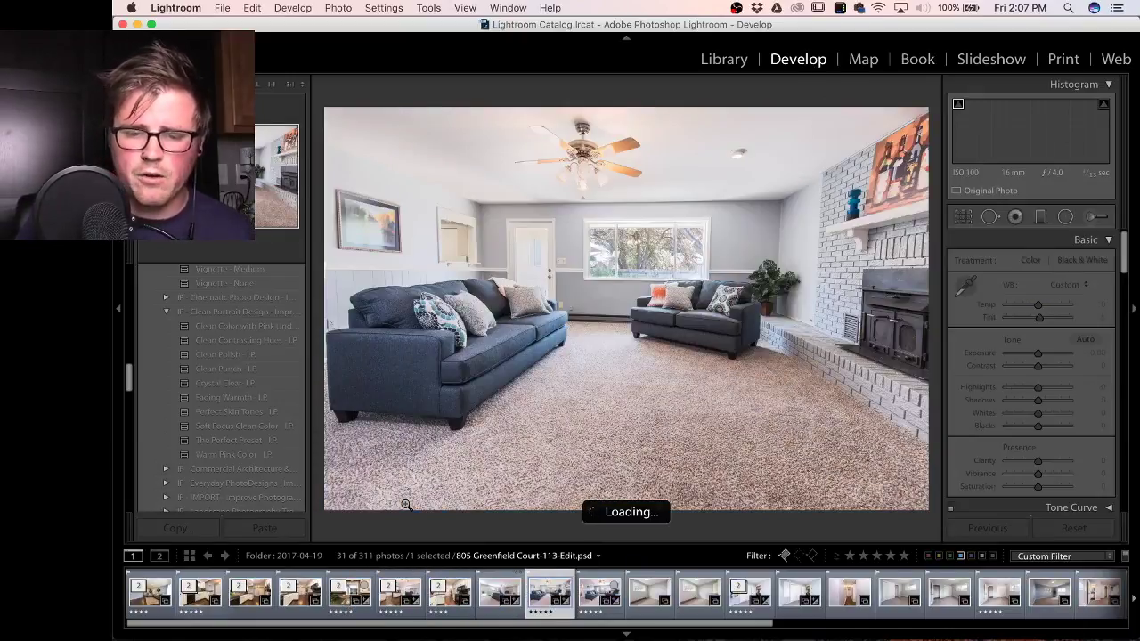
key(Left)
key(Right)
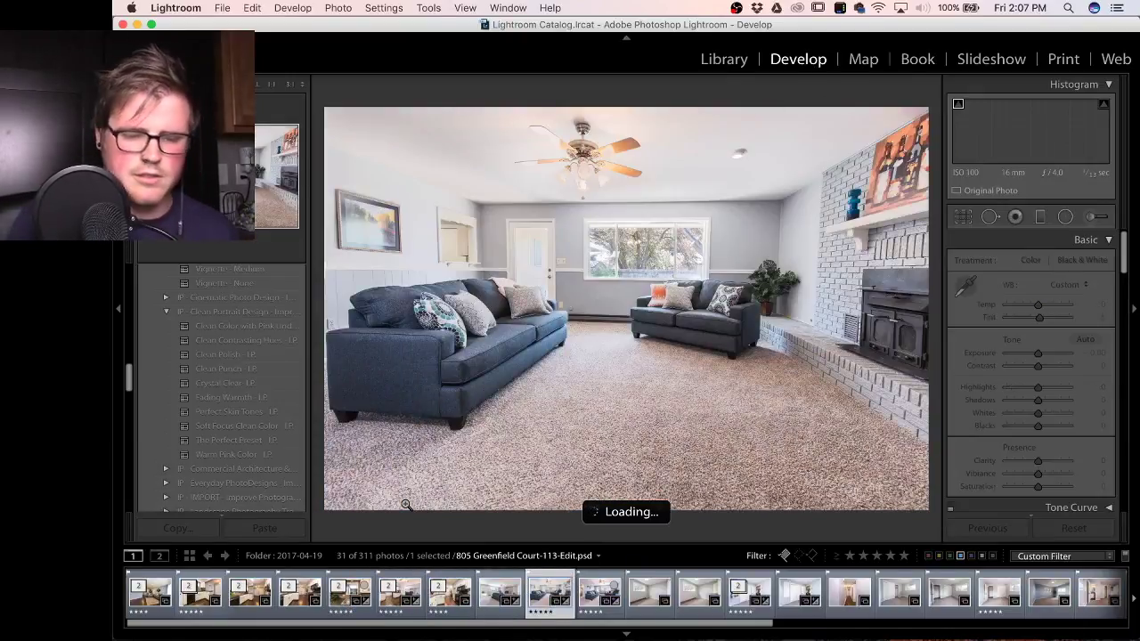
Send a copy of the living room photo 113-Edit for external editing and switch to Photoshop.
key(super+e)
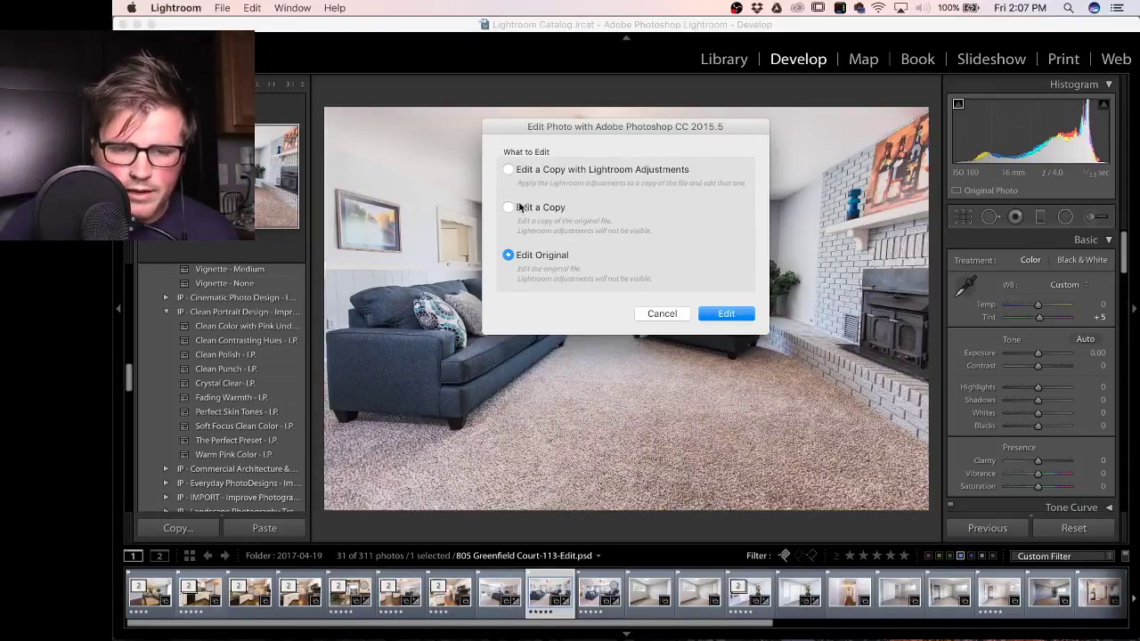
click(707, 313)
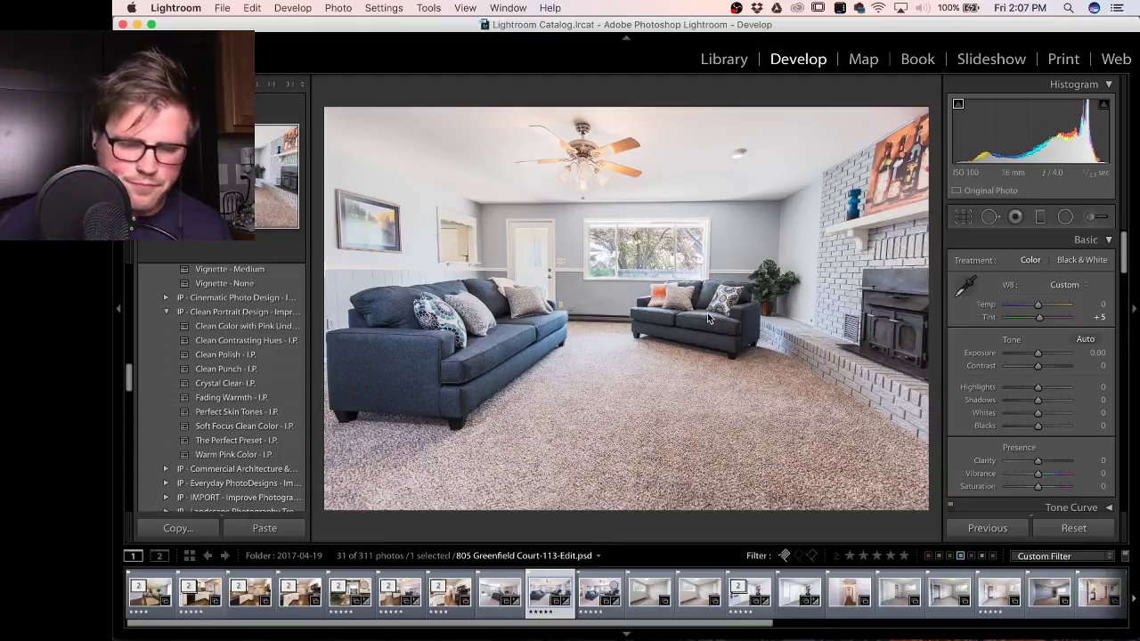
click(530, 615)
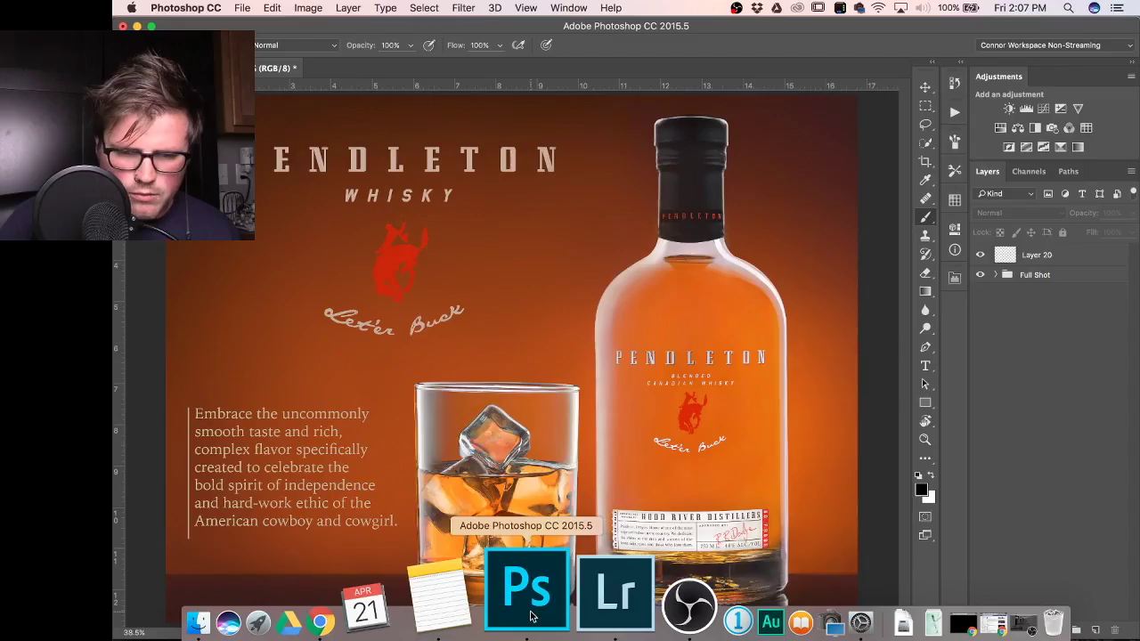
click(580, 601)
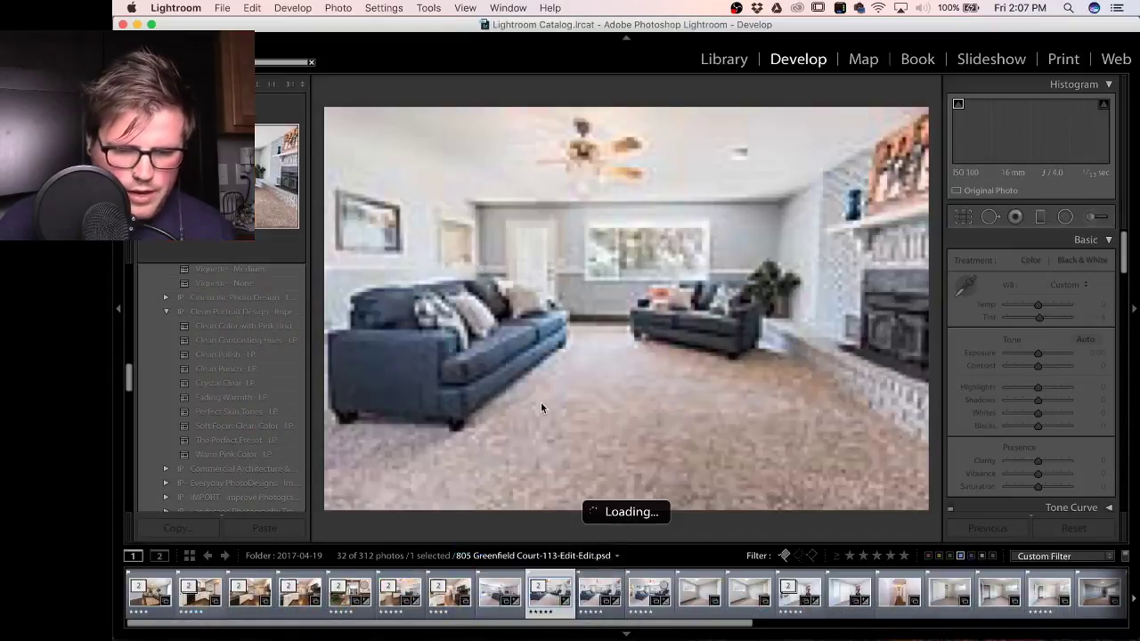
mouse_move(585, 626)
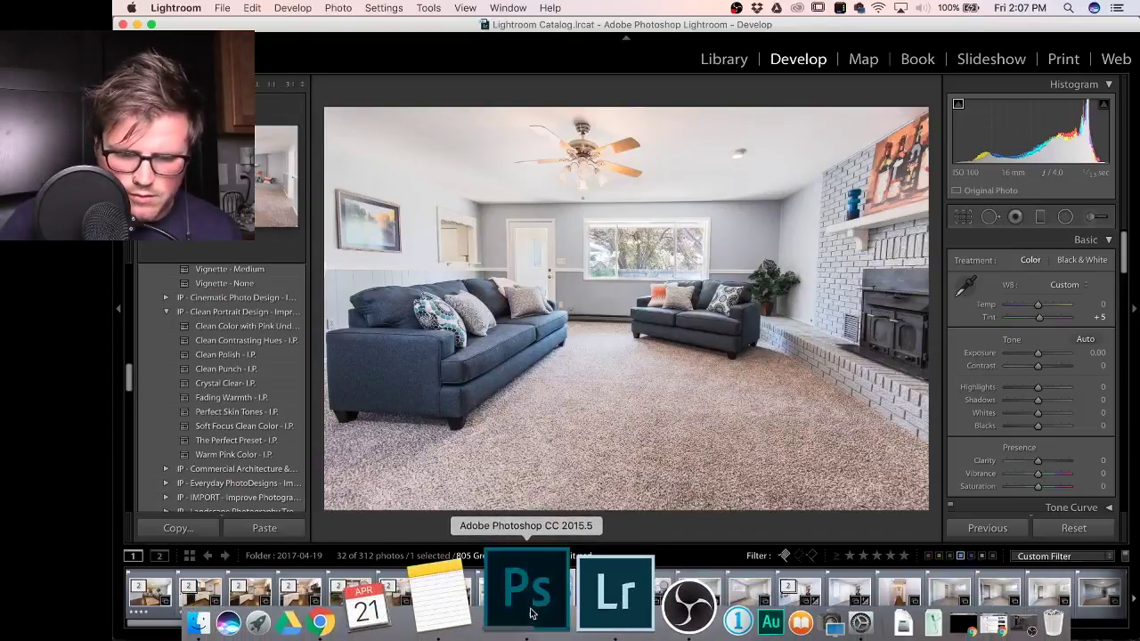
click(522, 610)
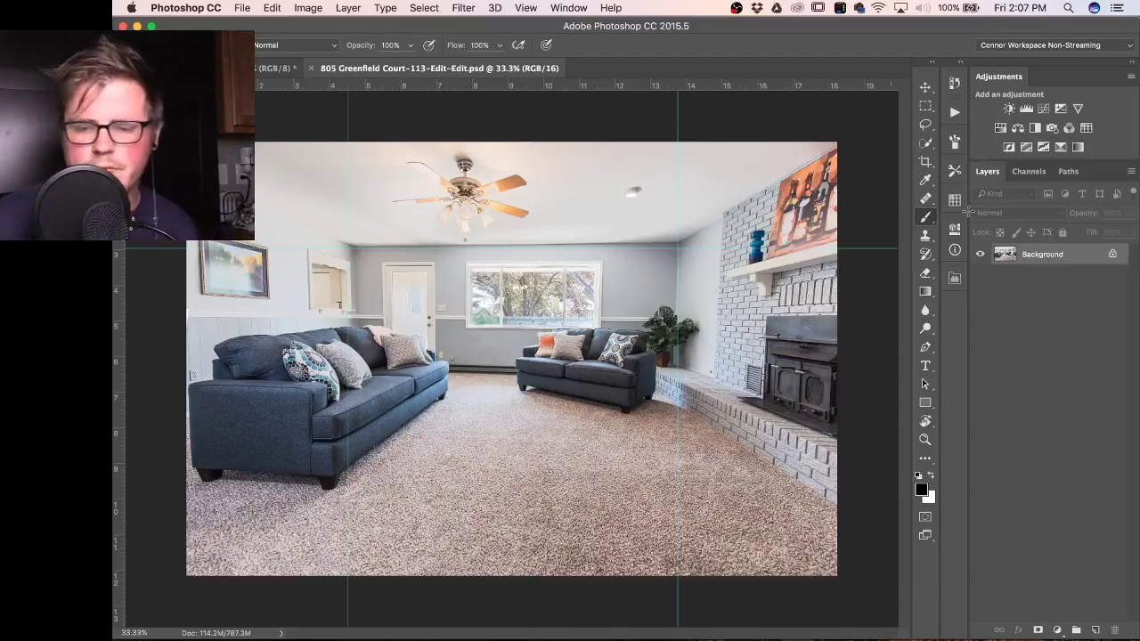
Show the Actions panel and turn off Button Mode so the actions appear as an editable list.
click(950, 113)
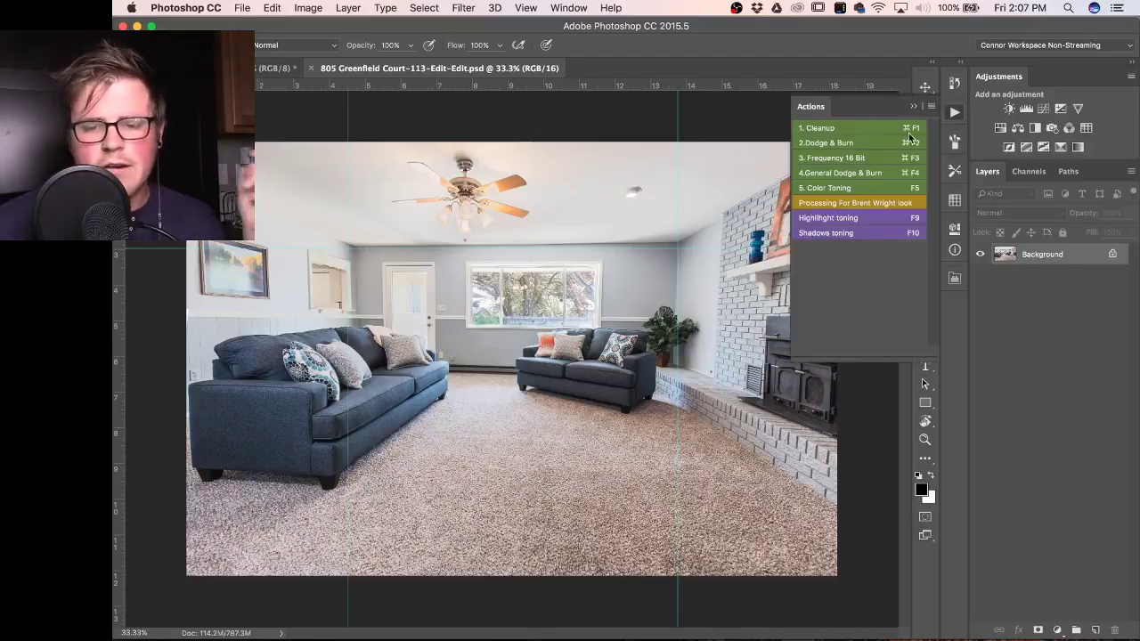
click(955, 112)
click(956, 113)
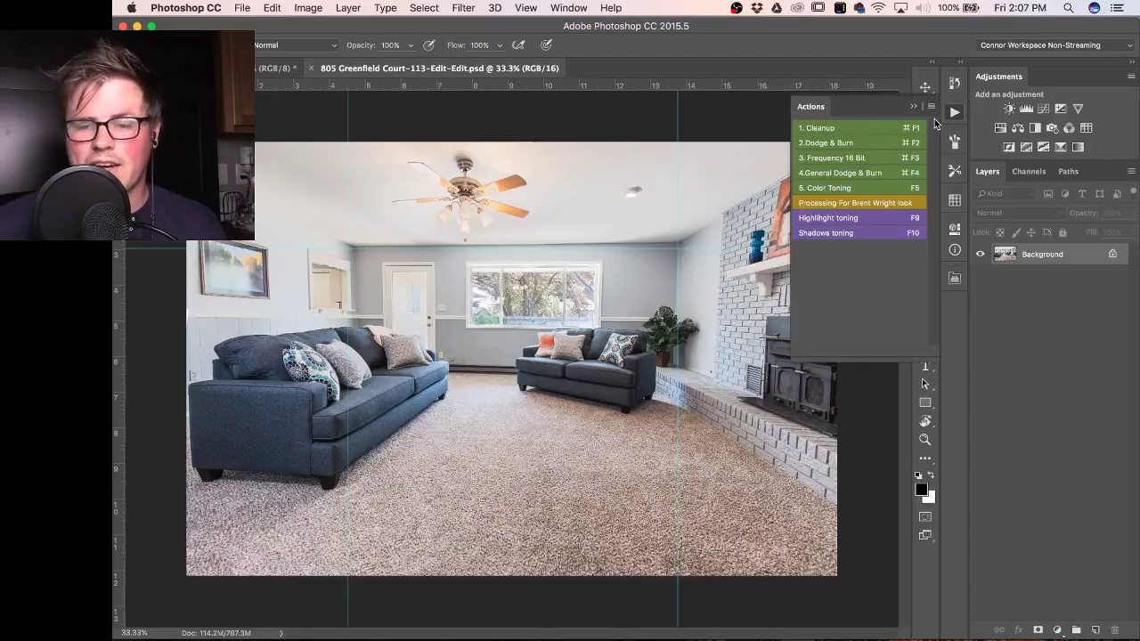
click(932, 108)
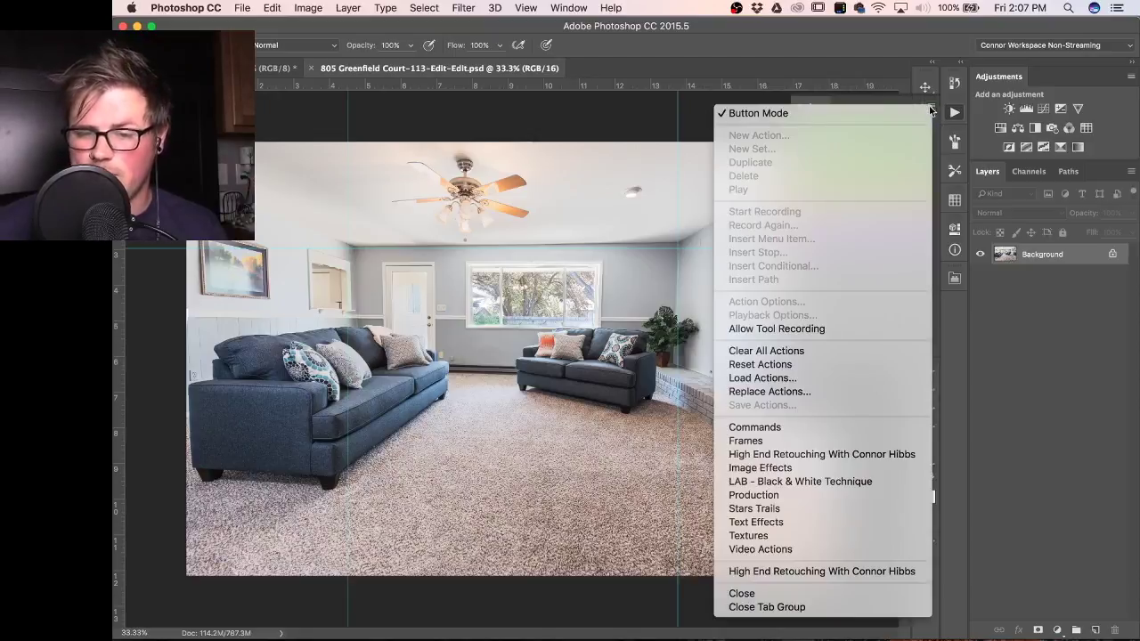
click(875, 116)
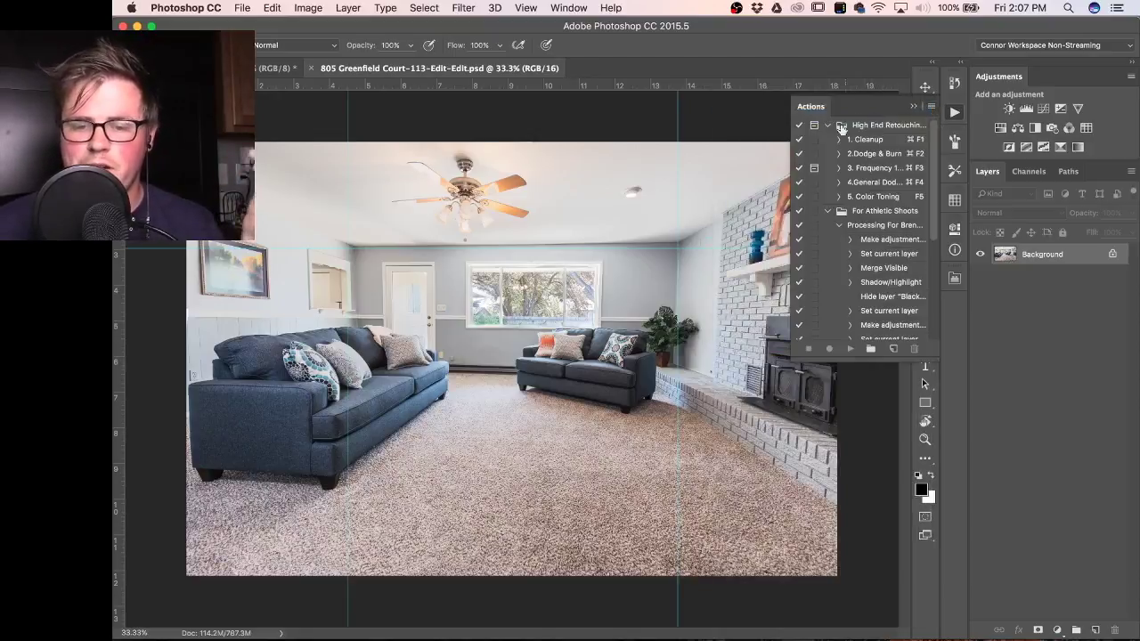
Collapse and re-expand the two action sets, and expand the Cleanup action to examine its recorded commands.
click(828, 125)
click(831, 139)
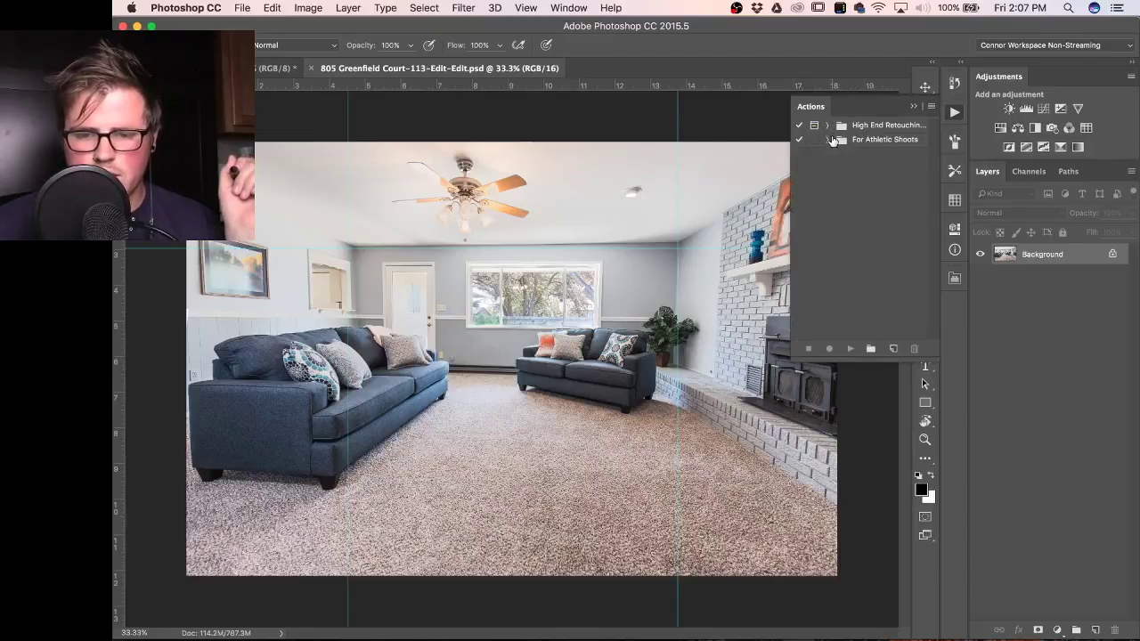
click(831, 139)
click(828, 126)
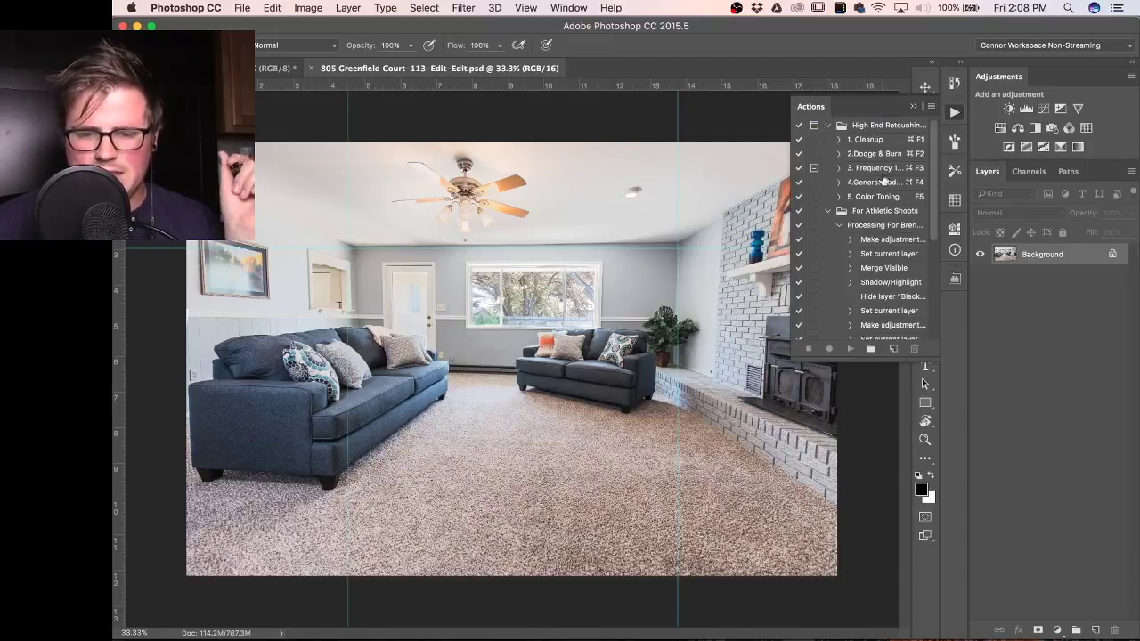
click(838, 140)
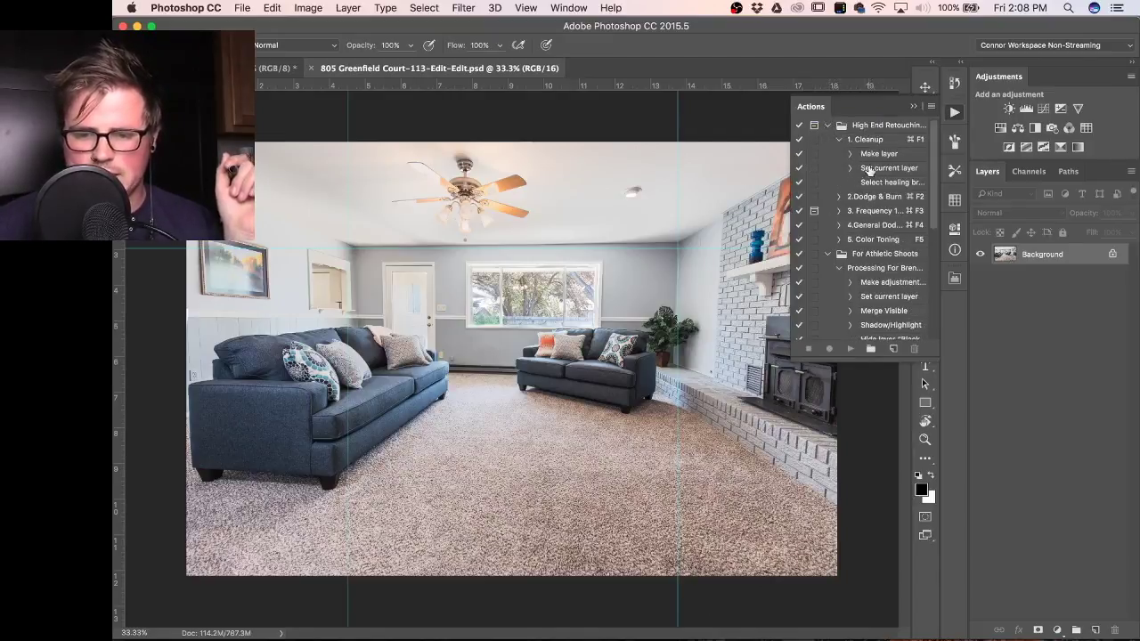
Play the Cleanup action from the list and delete the Cleanup layer it adds.
click(862, 141)
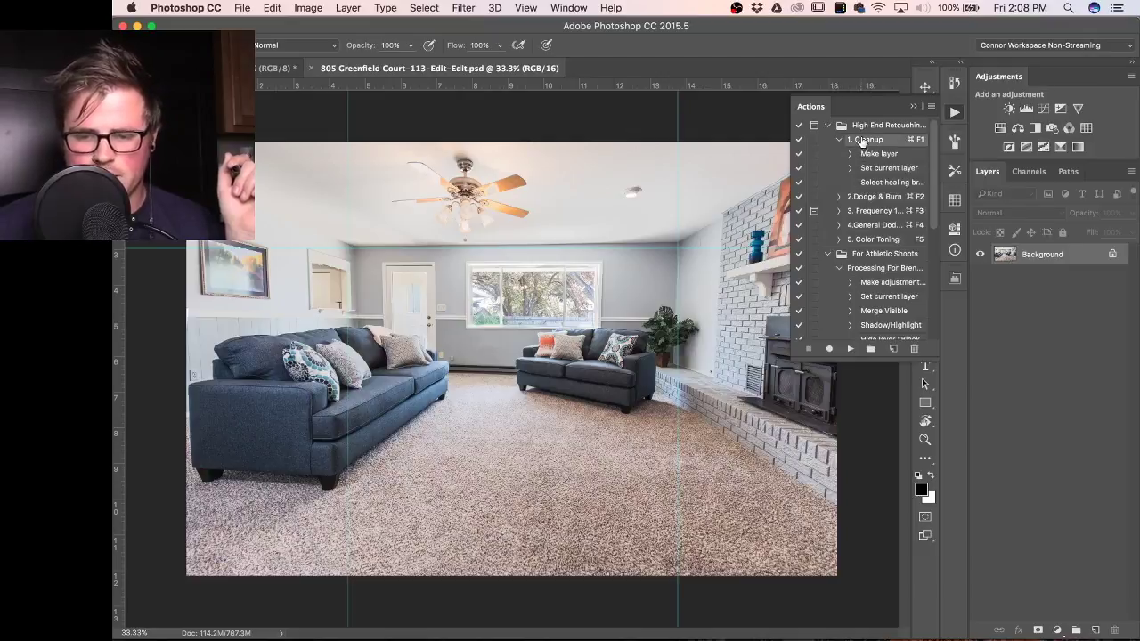
click(851, 349)
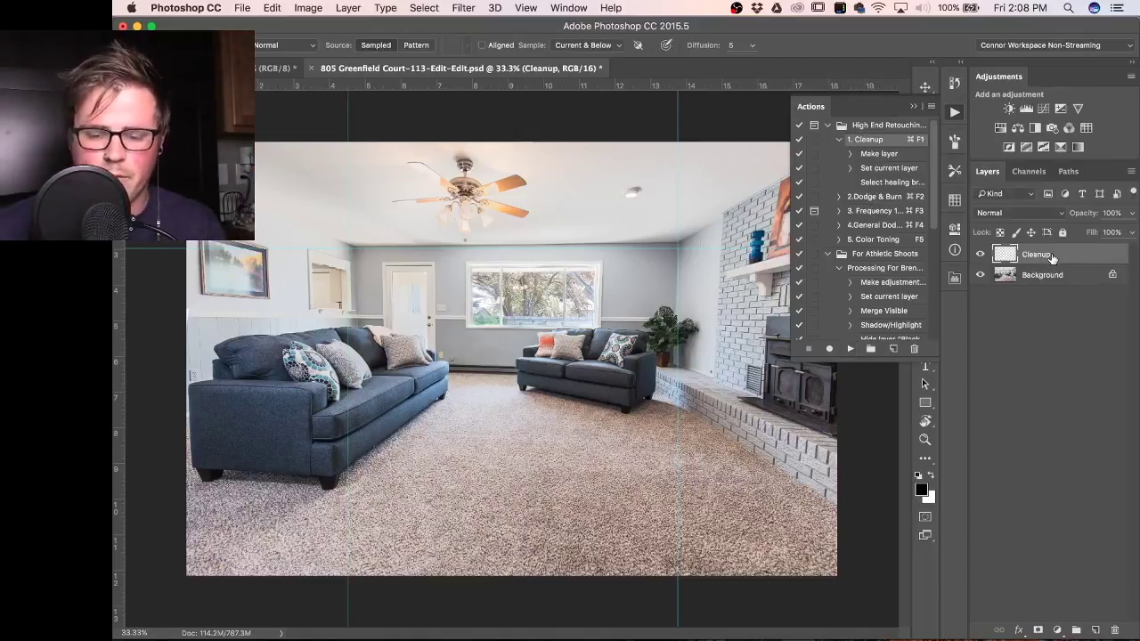
key(Delete)
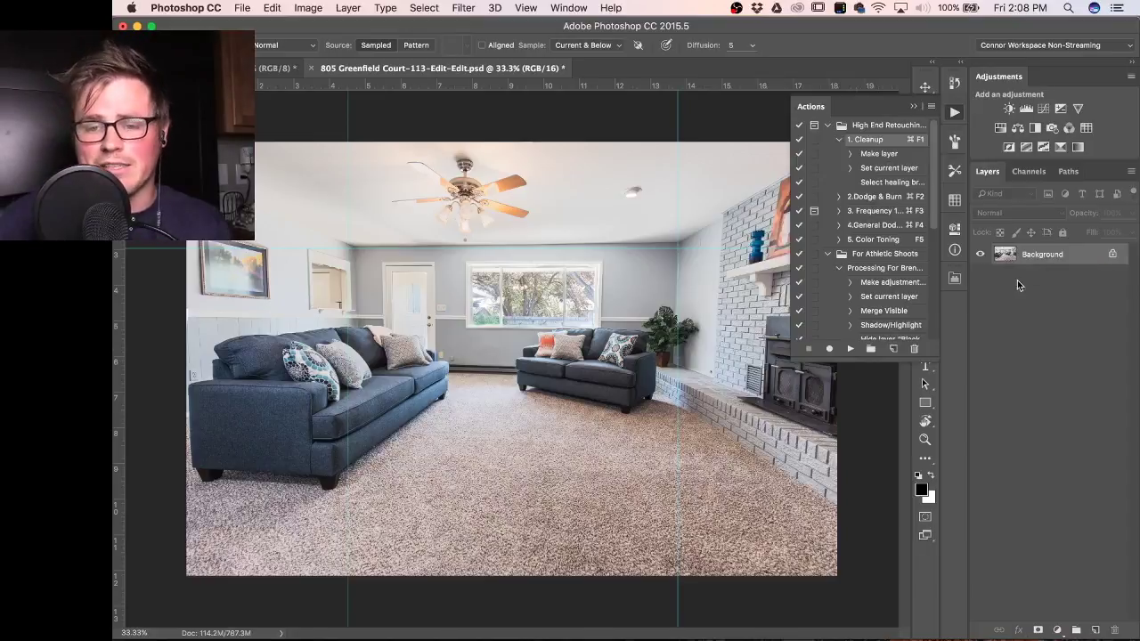
Turn on Button Mode for the actions and run Cleanup and Dodge & Burn on the living room photo.
click(931, 106)
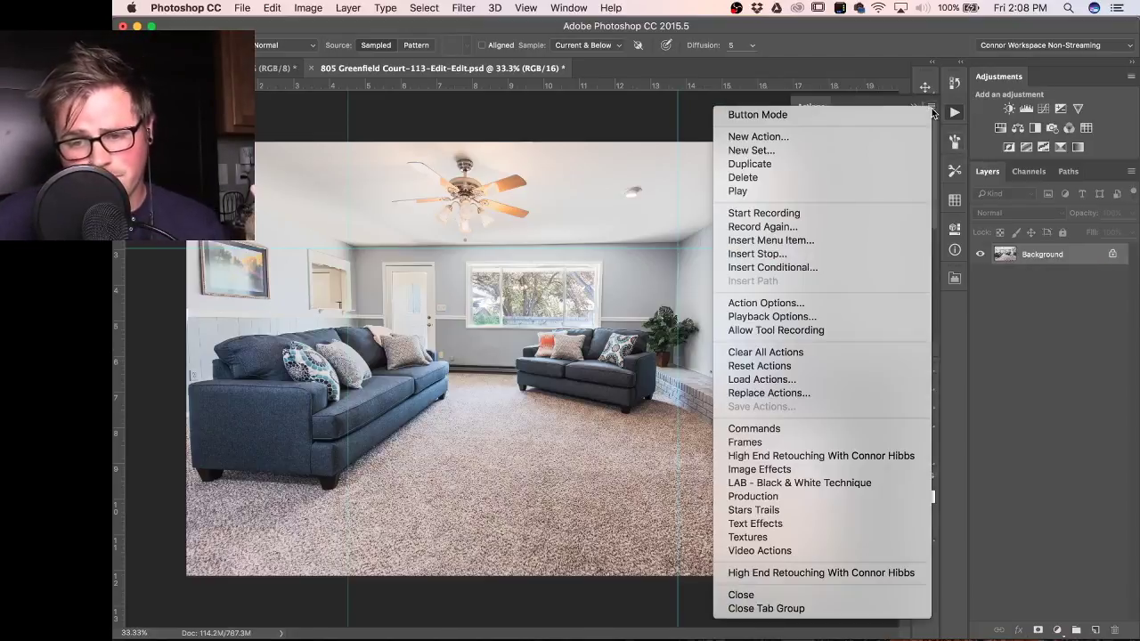
click(861, 116)
click(836, 127)
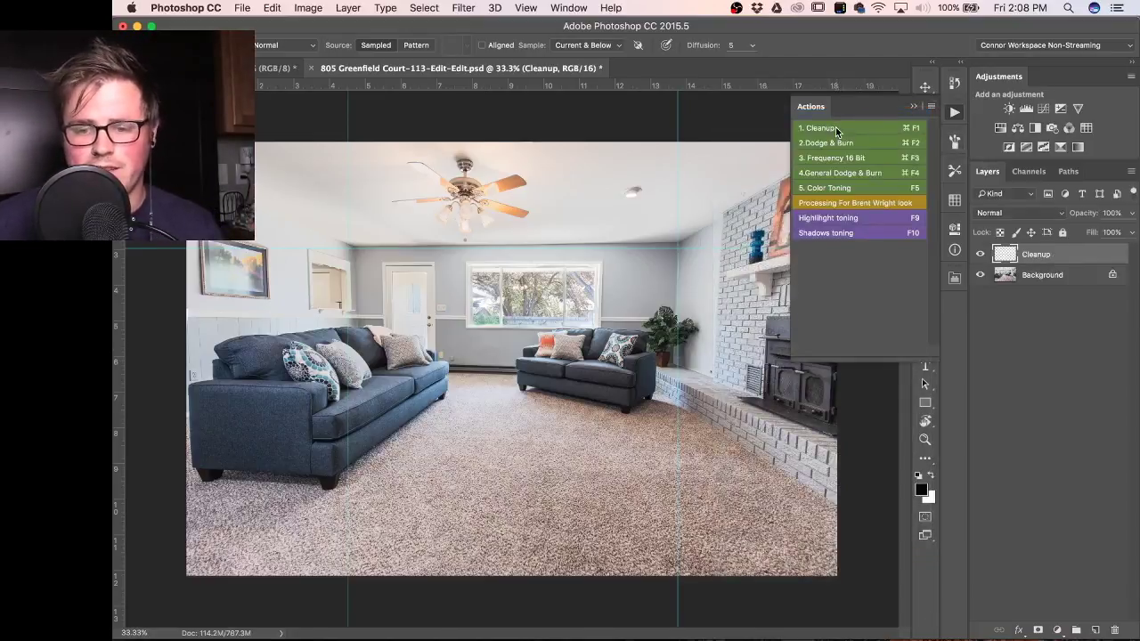
click(832, 143)
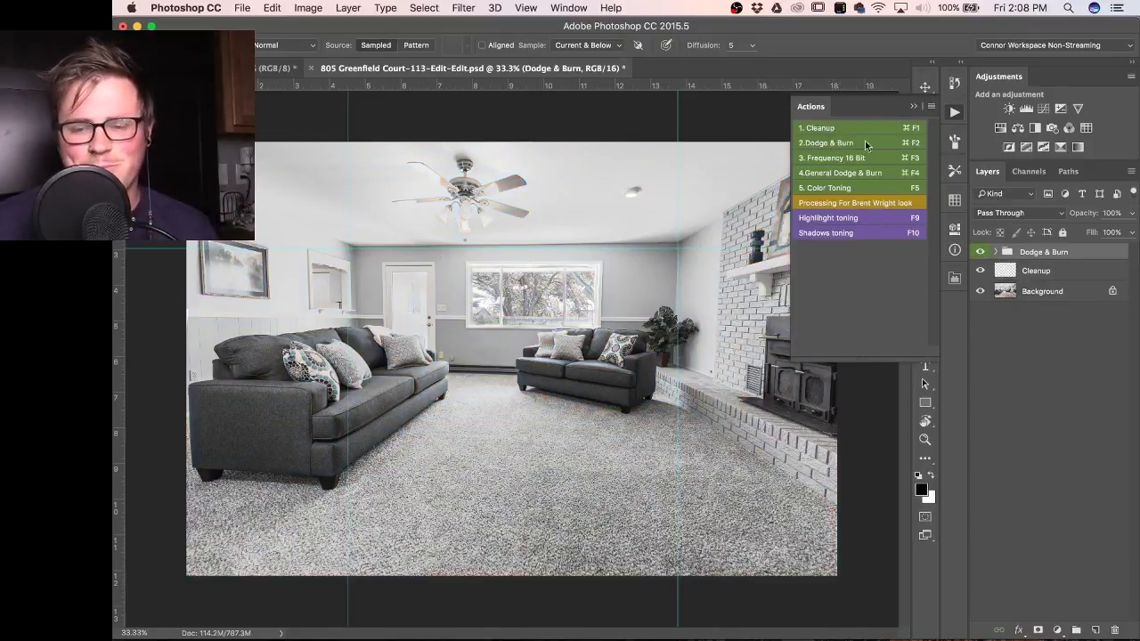
Step back through the history to undo the Dodge & Burn and Cleanup actions.
key(super+alt+z)
key(super+alt+z)
key(super+alt+z)
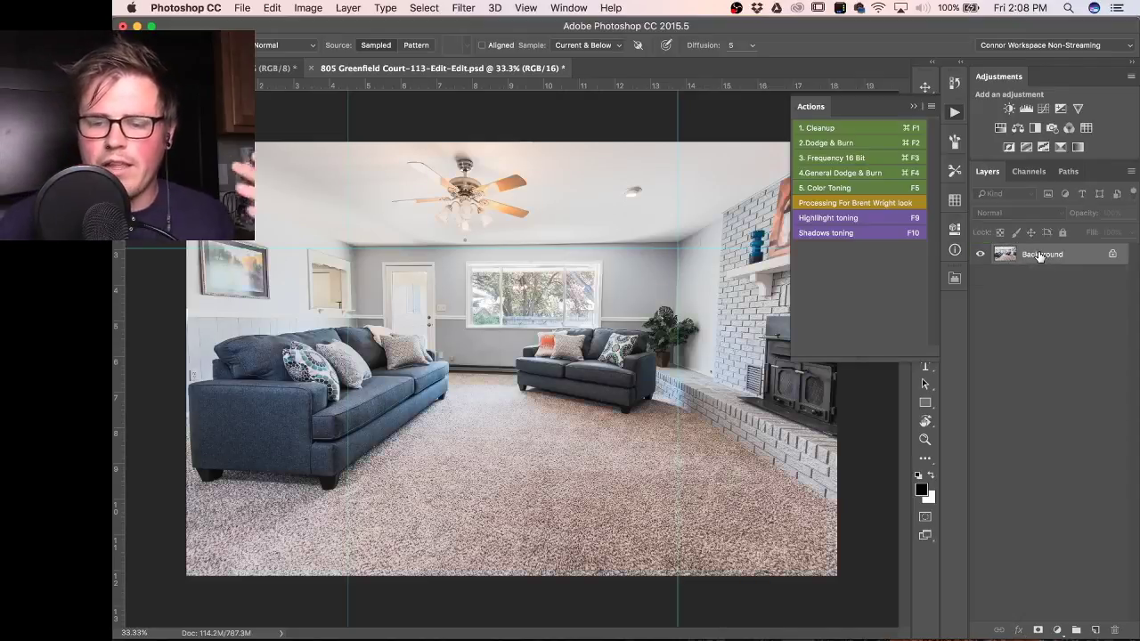
Return the actions to list view and collapse the Cleanup action and both action sets.
click(932, 106)
click(927, 111)
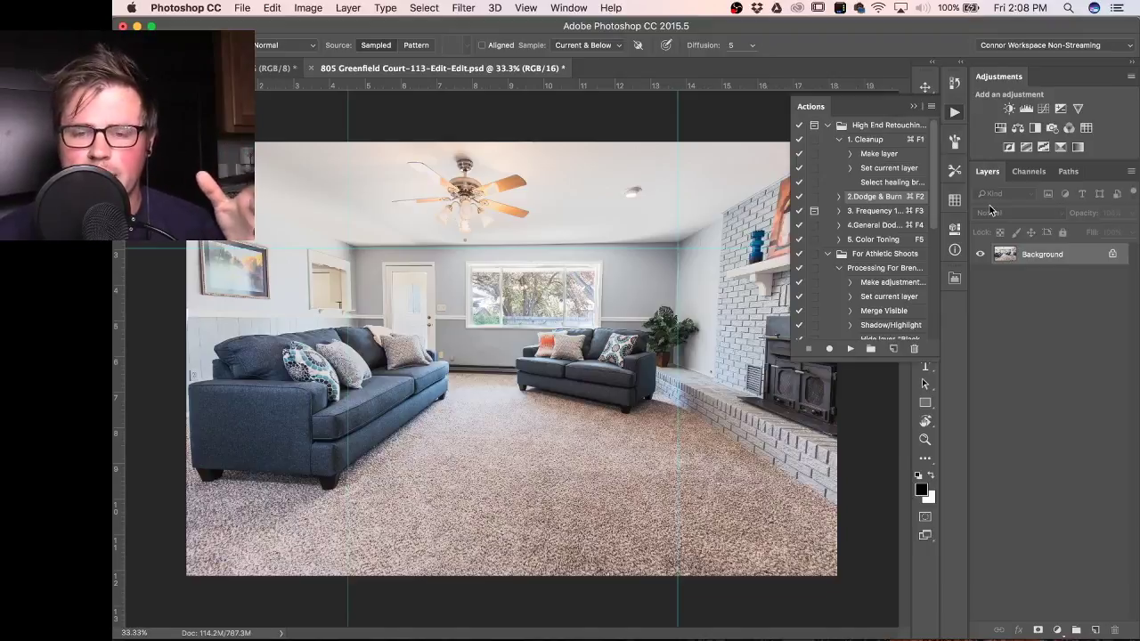
click(839, 140)
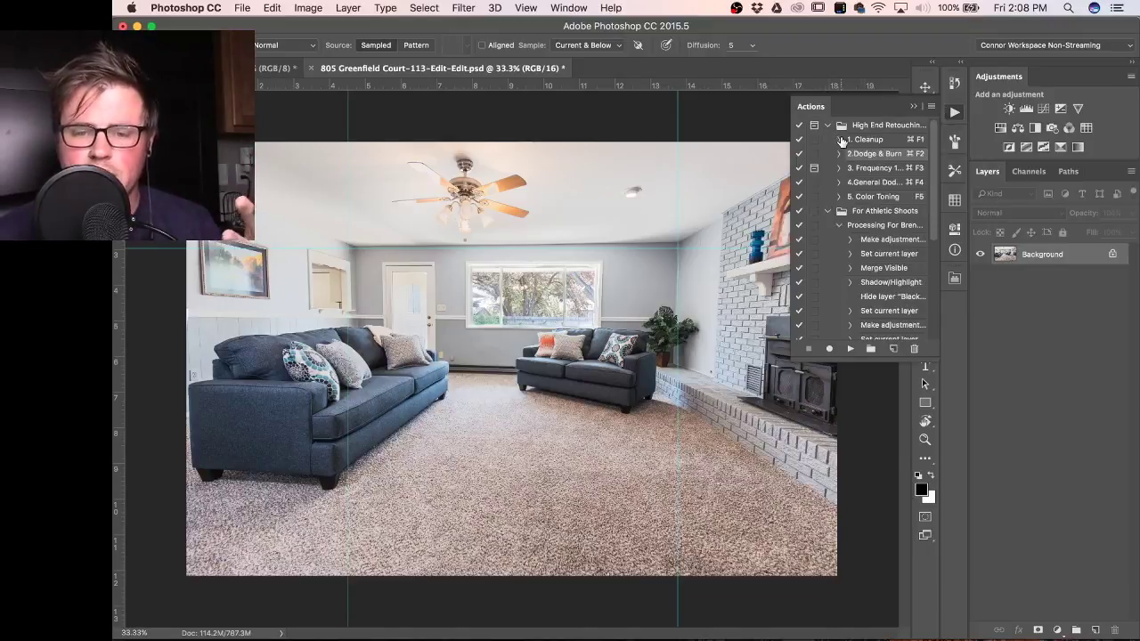
click(826, 126)
click(828, 140)
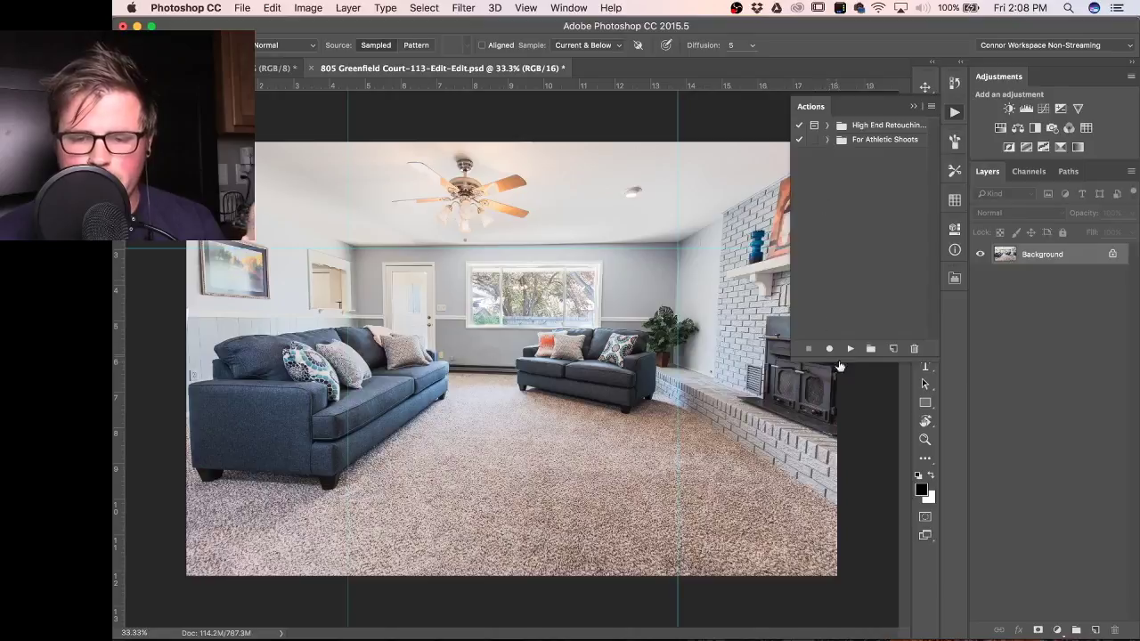
Create a new action set named SAMPLE ACTIONS.
click(871, 349)
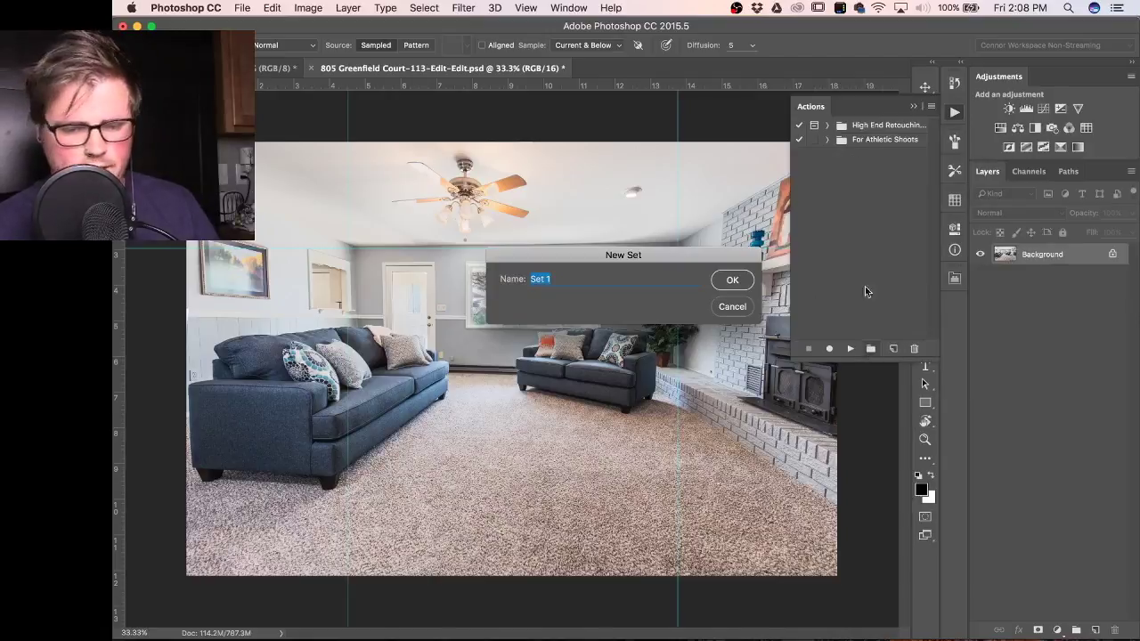
text(SAMPLE ACTIONS)
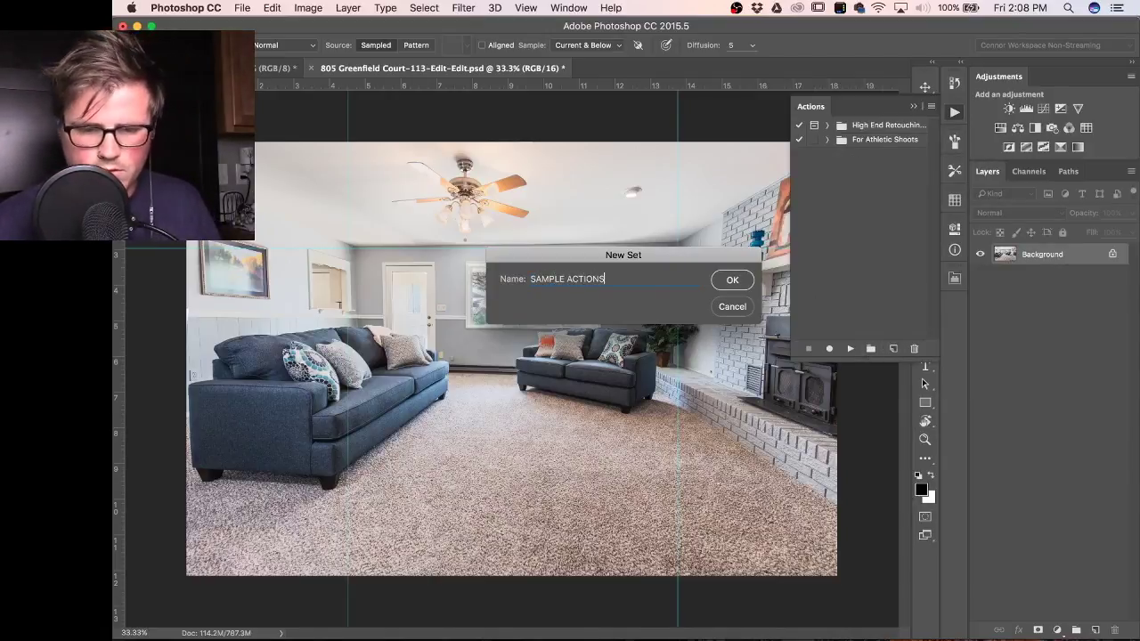
click(729, 280)
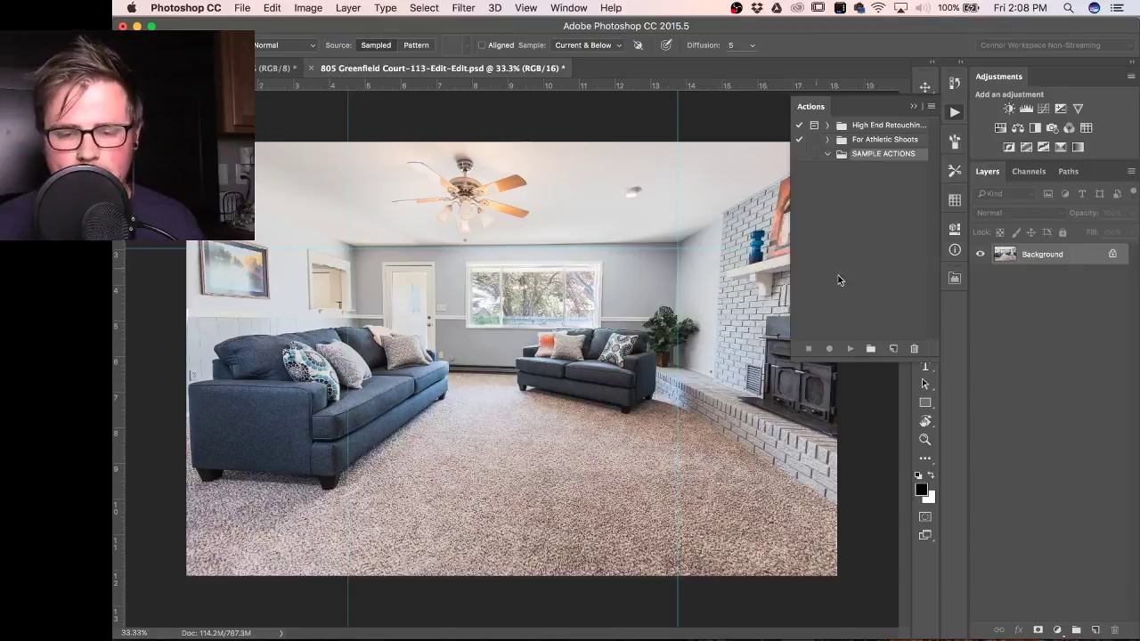
Examine the color choices for a new action in the SAMPLE ACTIONS set, and cancel without recording.
click(895, 349)
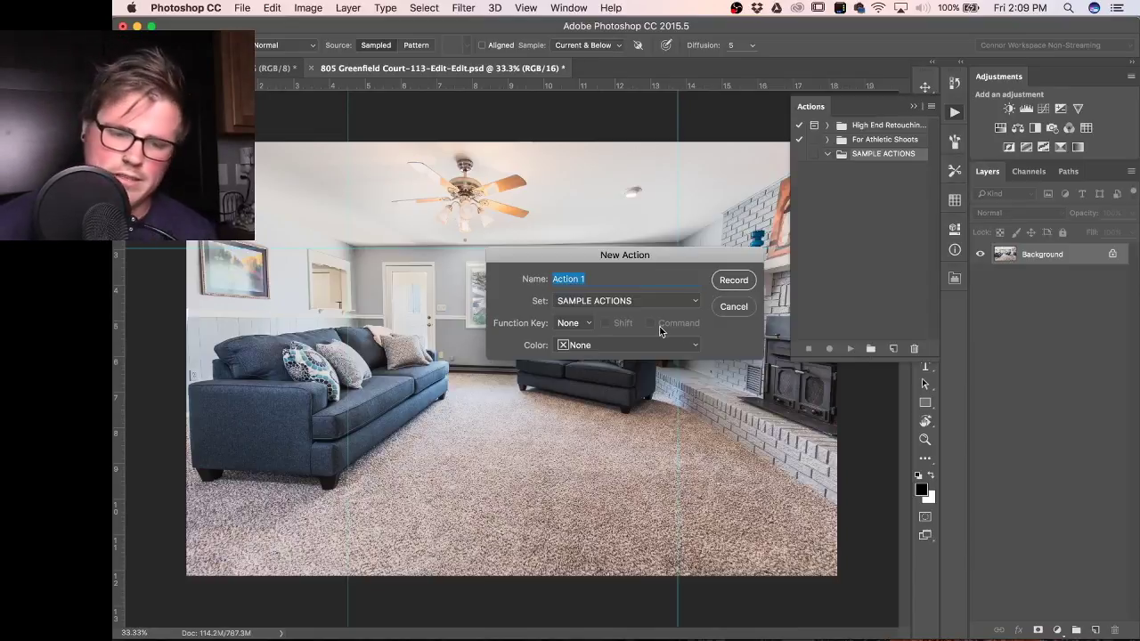
click(628, 344)
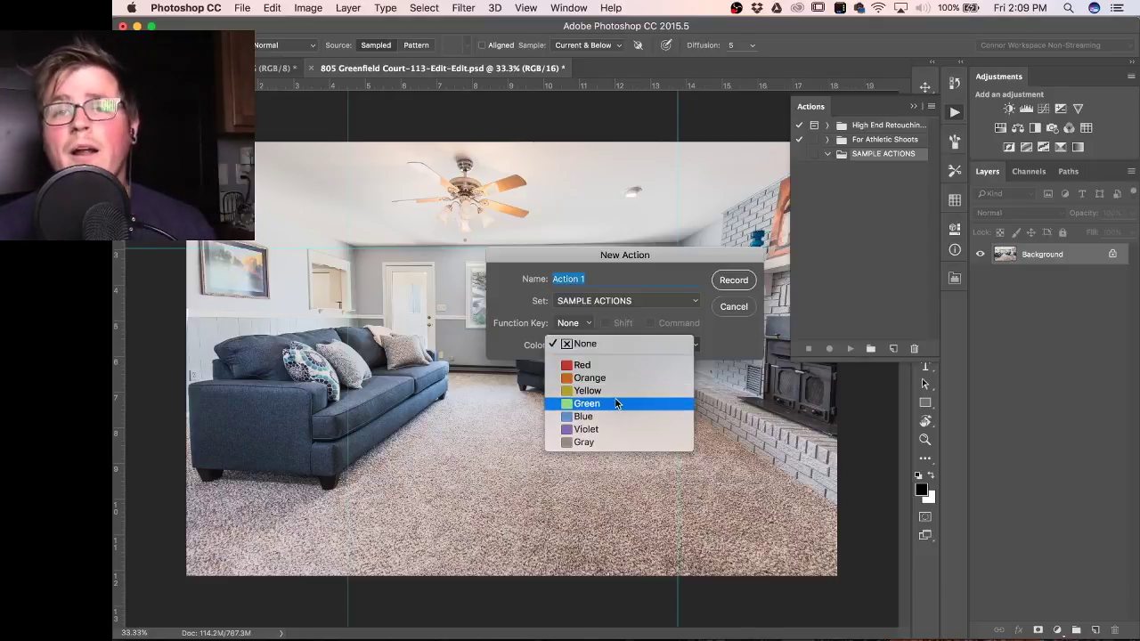
click(932, 111)
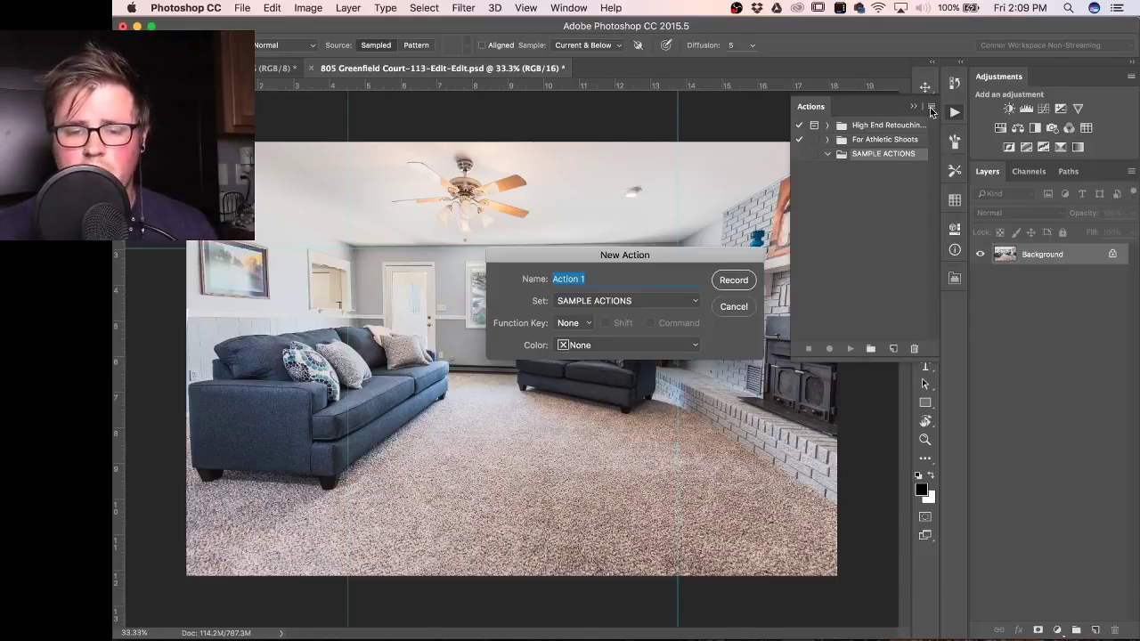
click(732, 307)
Display the actions in Button Mode to examine their color coding, and return to list view.
click(933, 106)
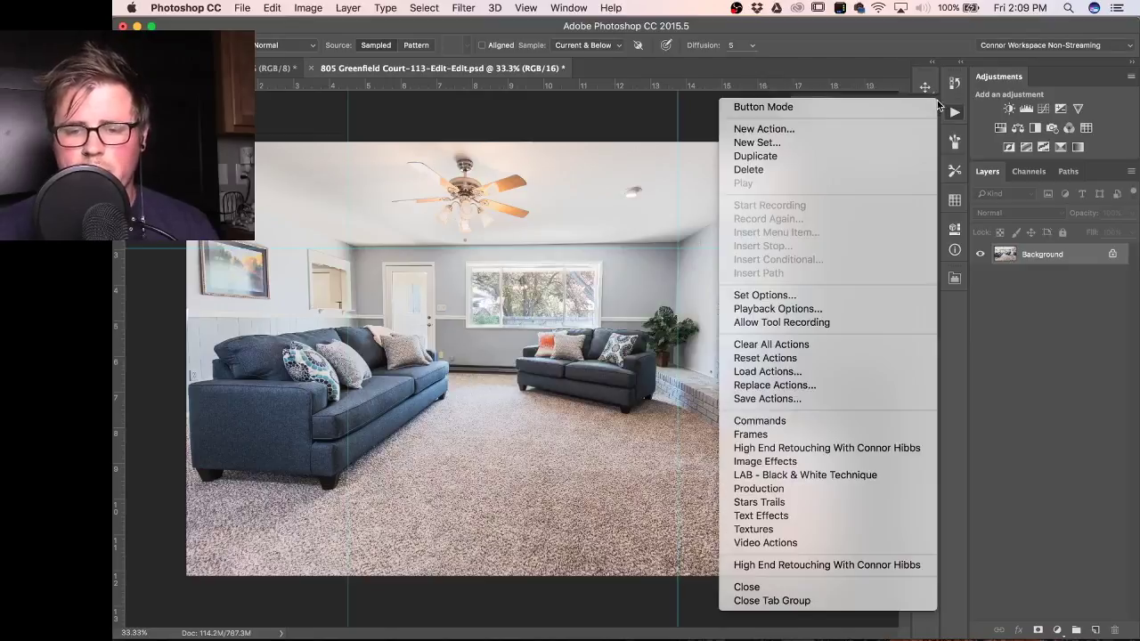
click(899, 110)
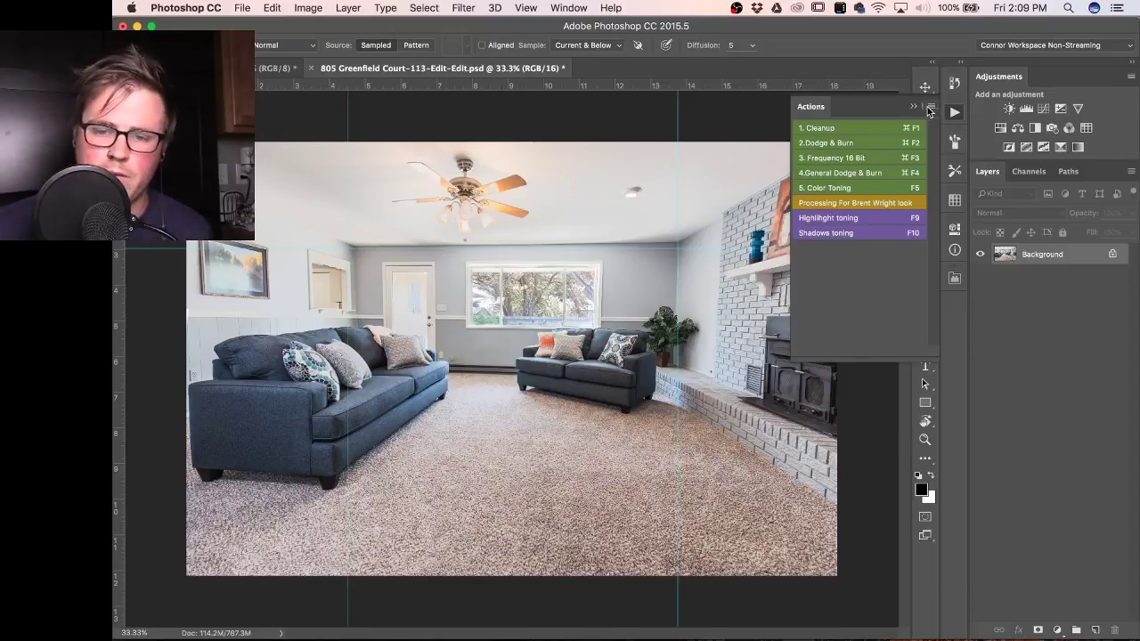
click(929, 108)
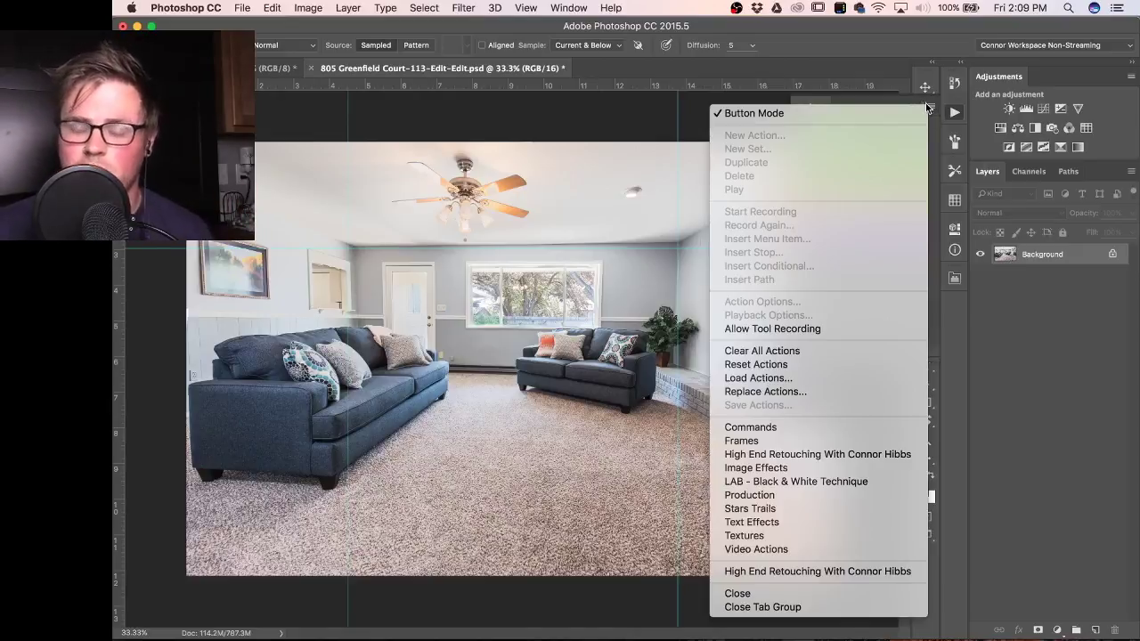
click(916, 114)
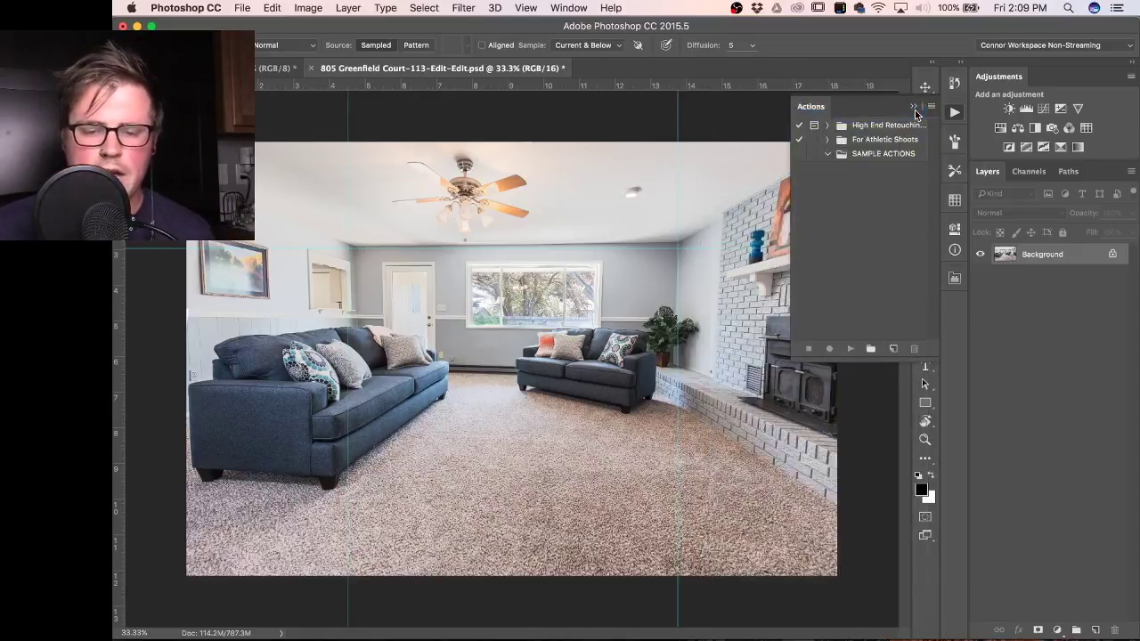
Start recording a new orange action named "WHatever you want" in the SAMPLE ACTIONS set and collapse the actions list.
click(869, 155)
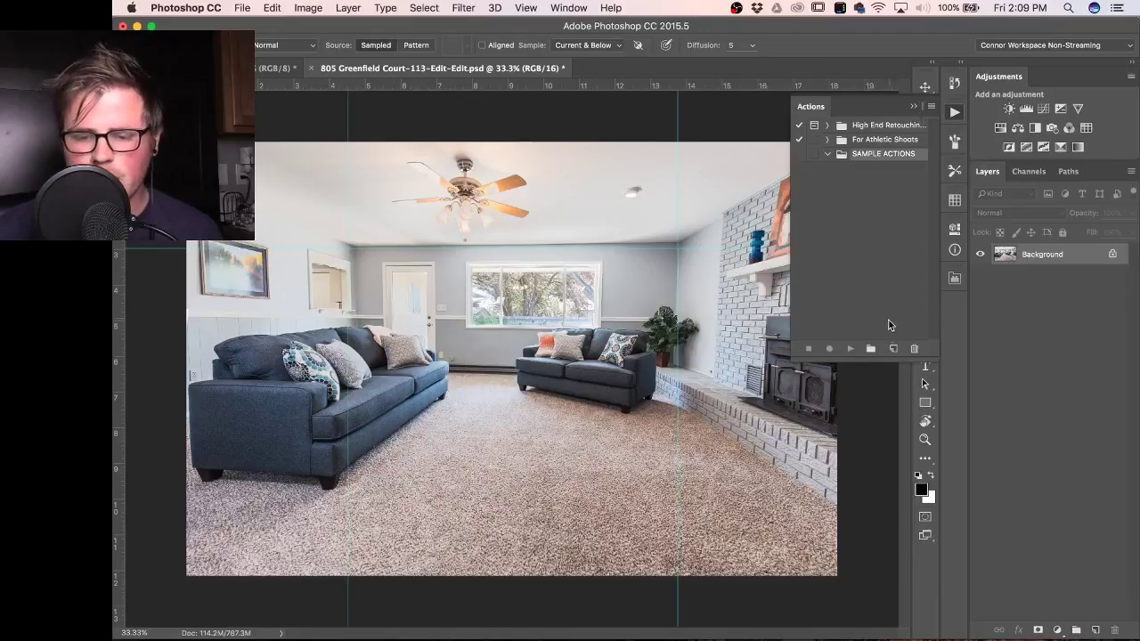
click(894, 348)
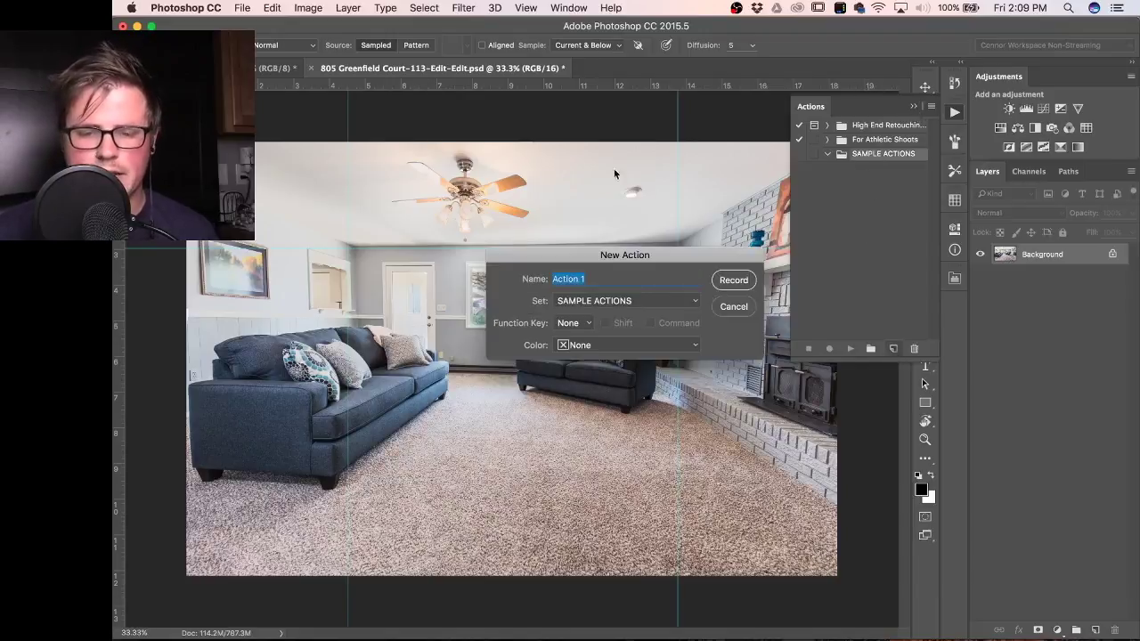
click(569, 345)
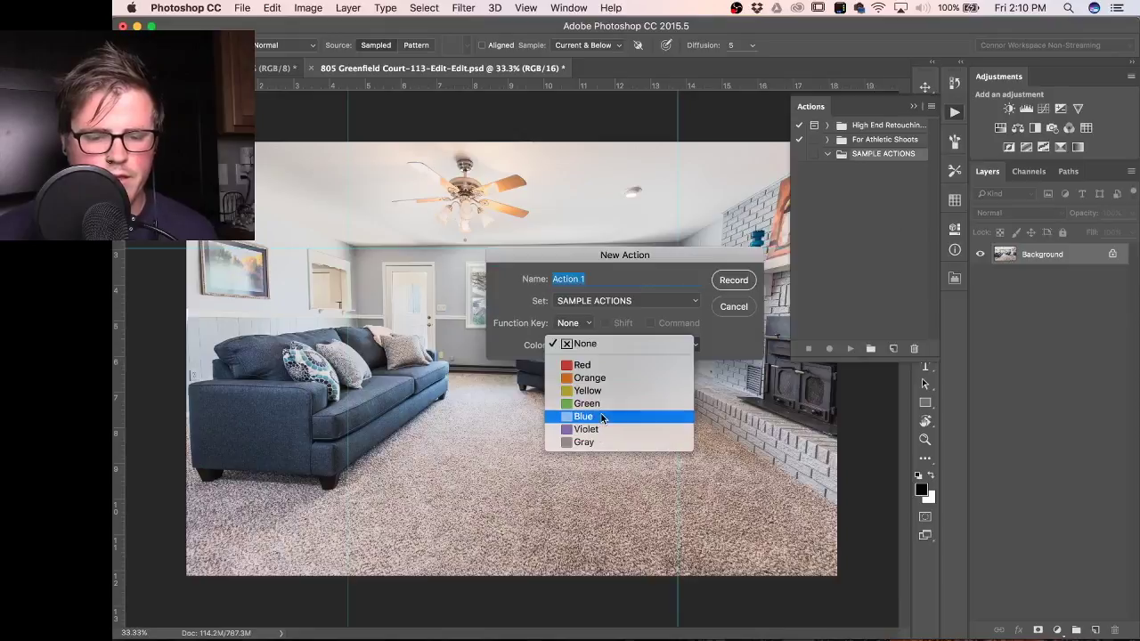
click(601, 378)
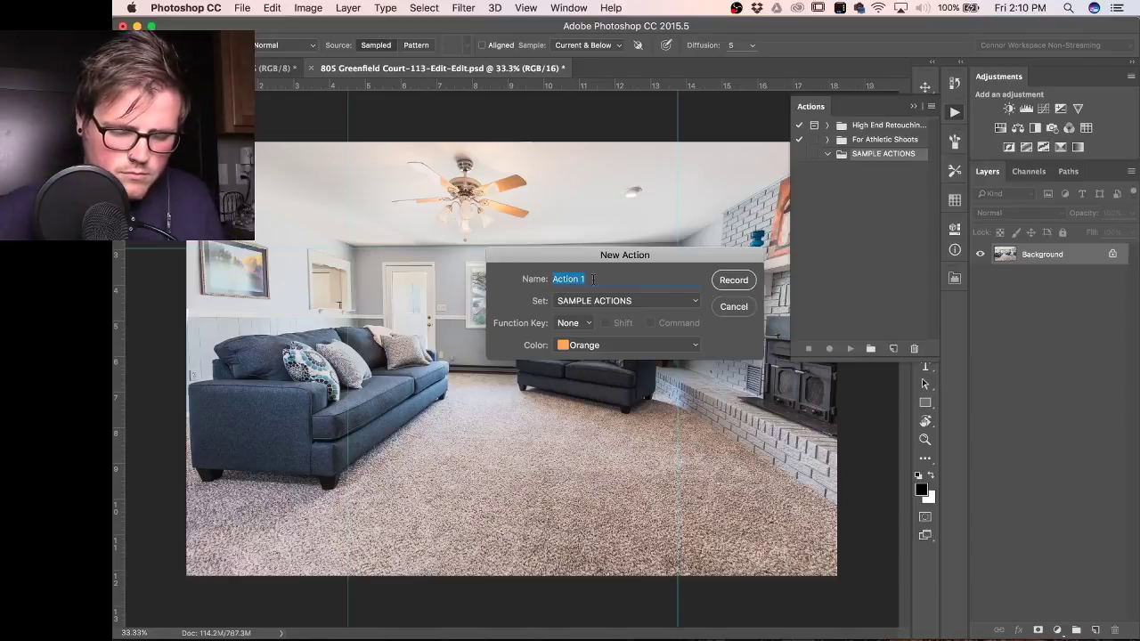
text(WHat)
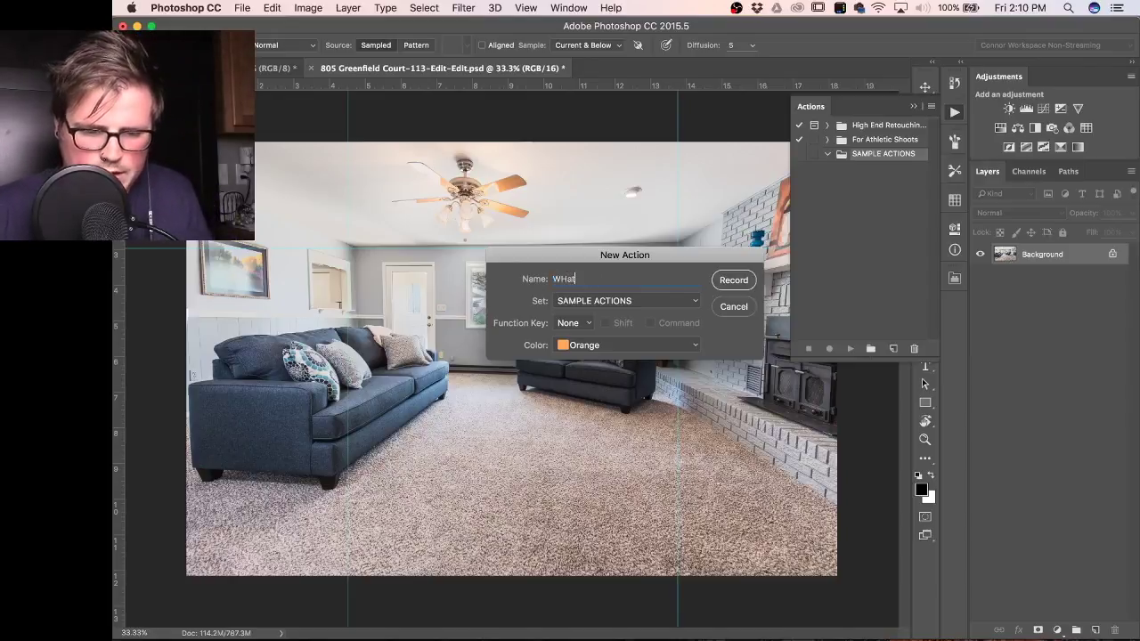
text(ever)
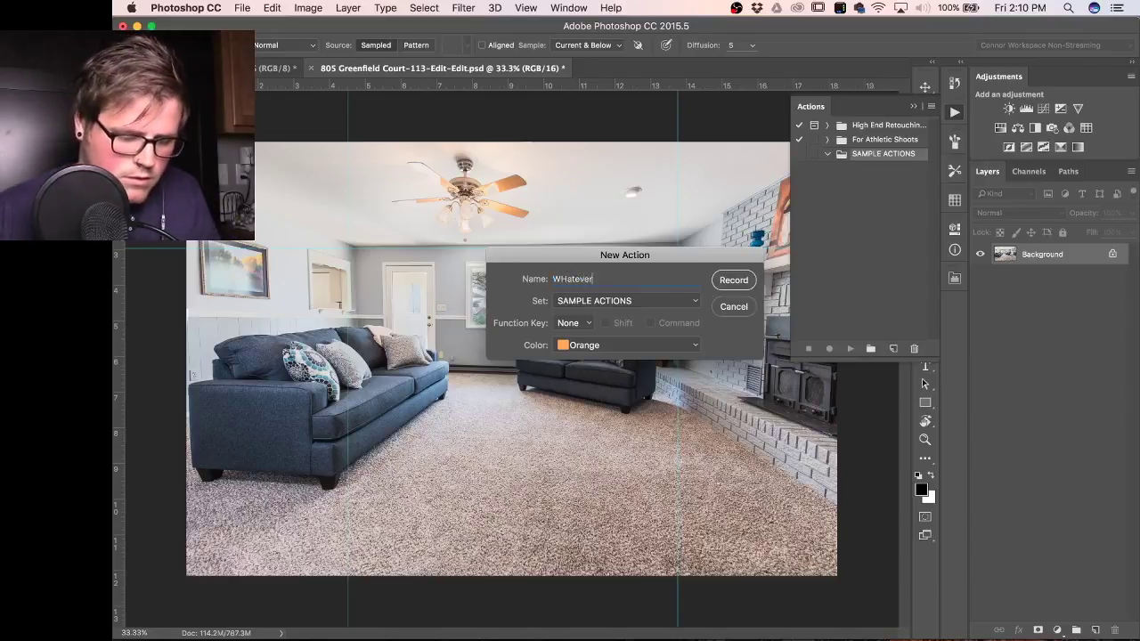
text( you want)
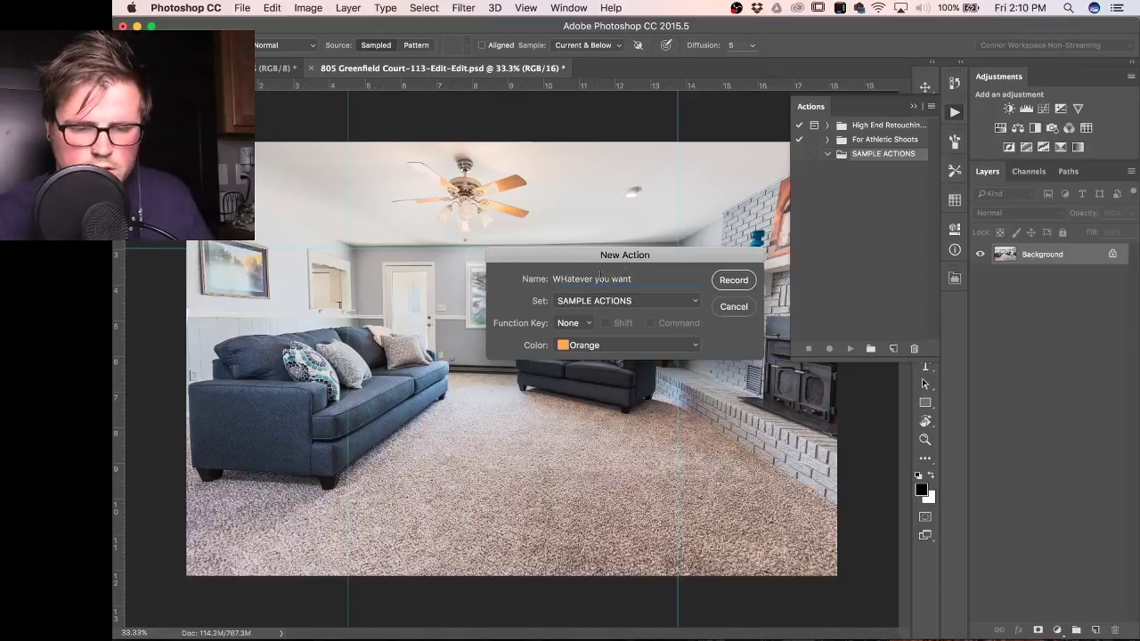
click(733, 279)
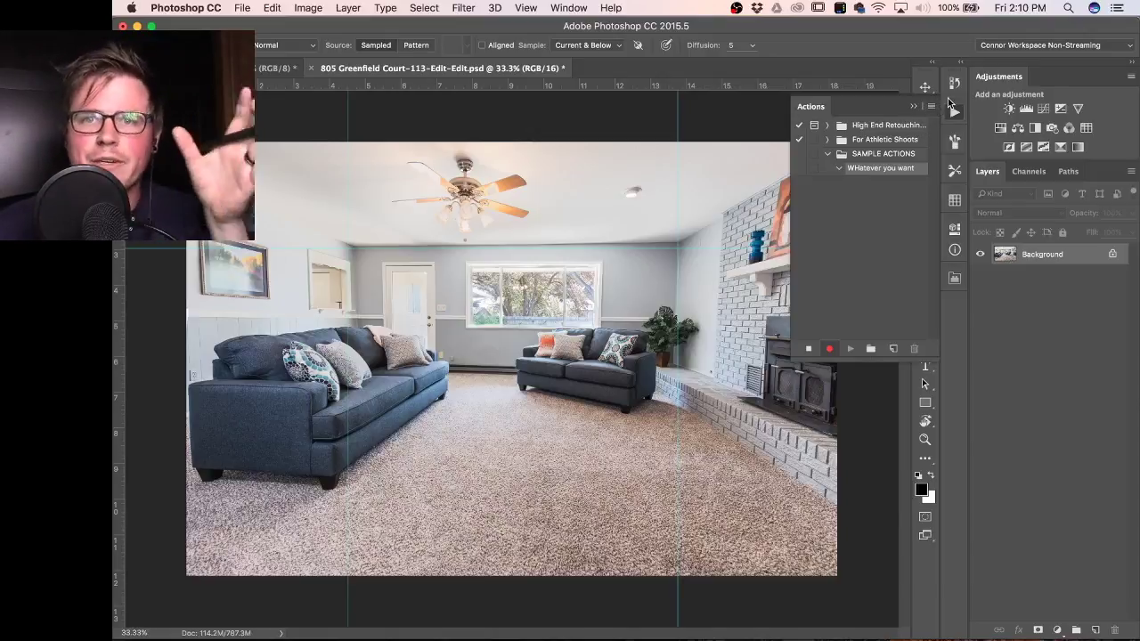
click(955, 110)
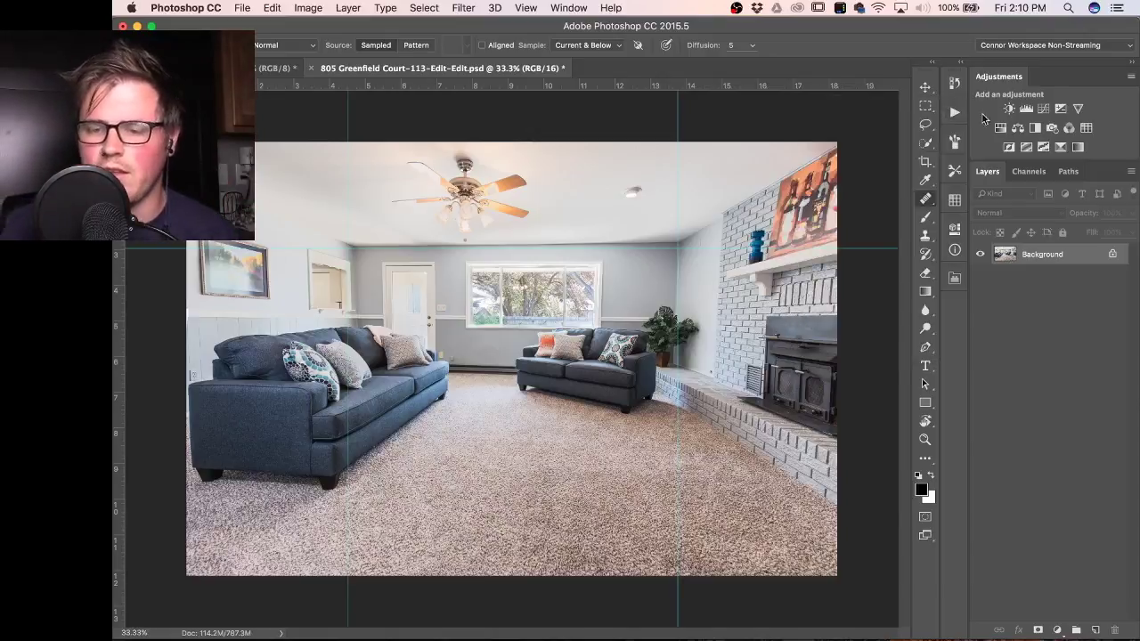
Add two Curves adjustment layers above the Background, naming the lower one Dodge and the upper one Burn.
click(1046, 109)
click(1047, 109)
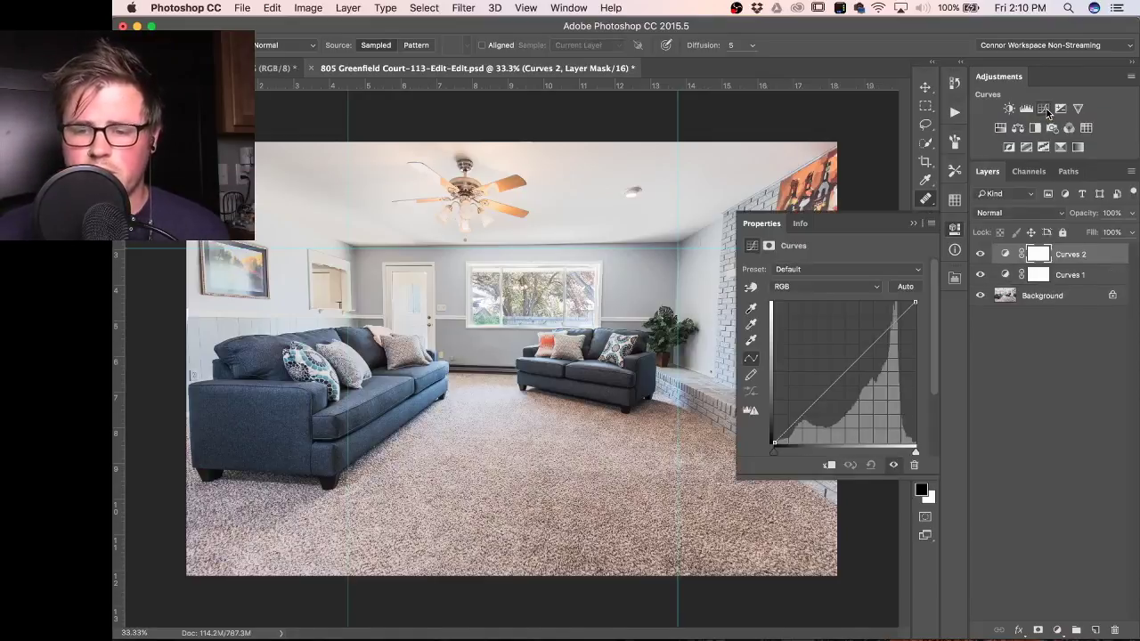
double_click(1066, 275)
text(Dodge)
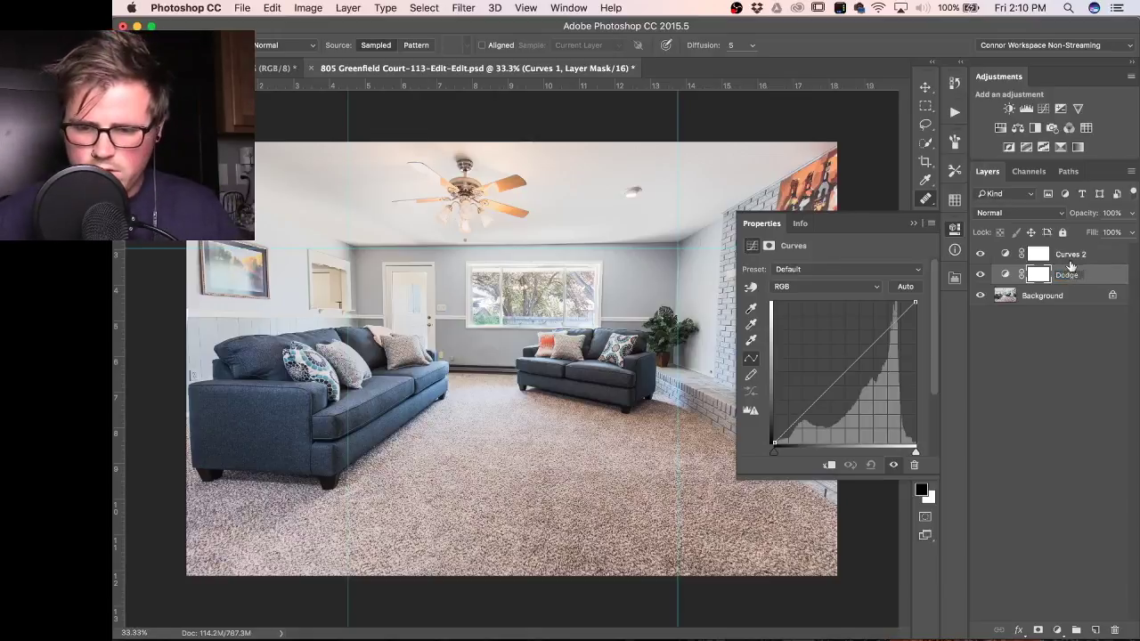
key(Return)
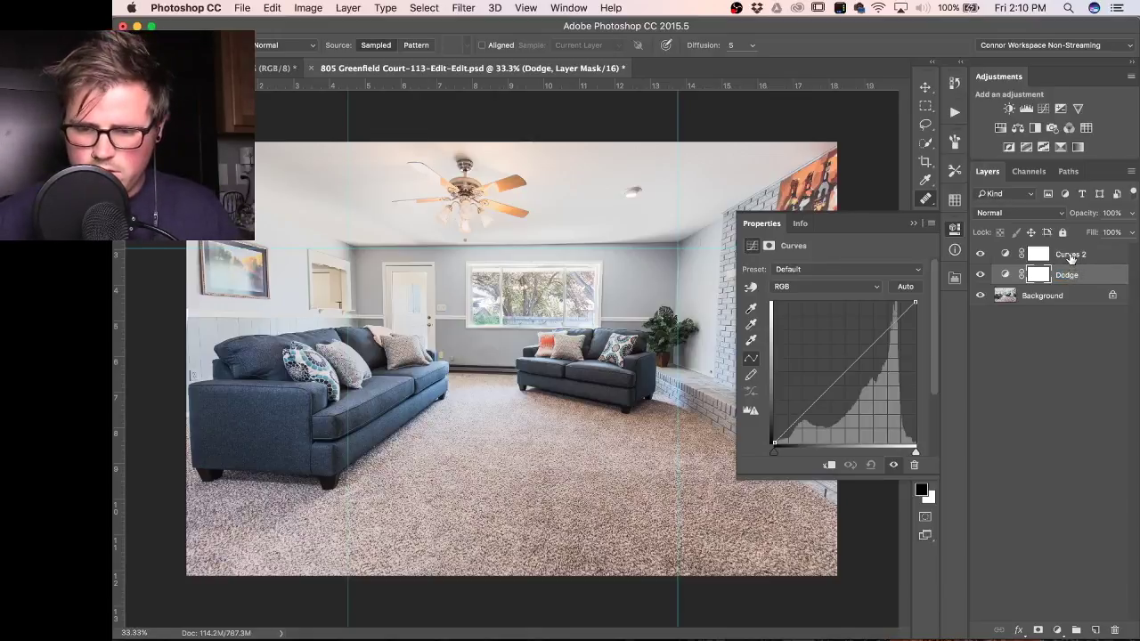
double_click(1069, 254)
text(Burn)
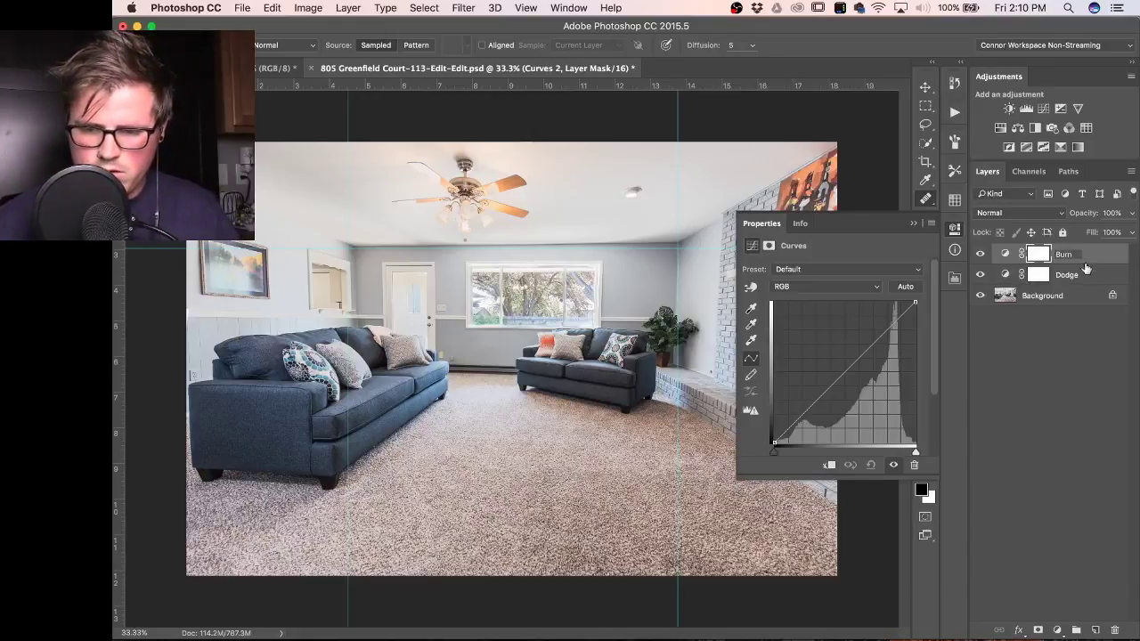
key(Return)
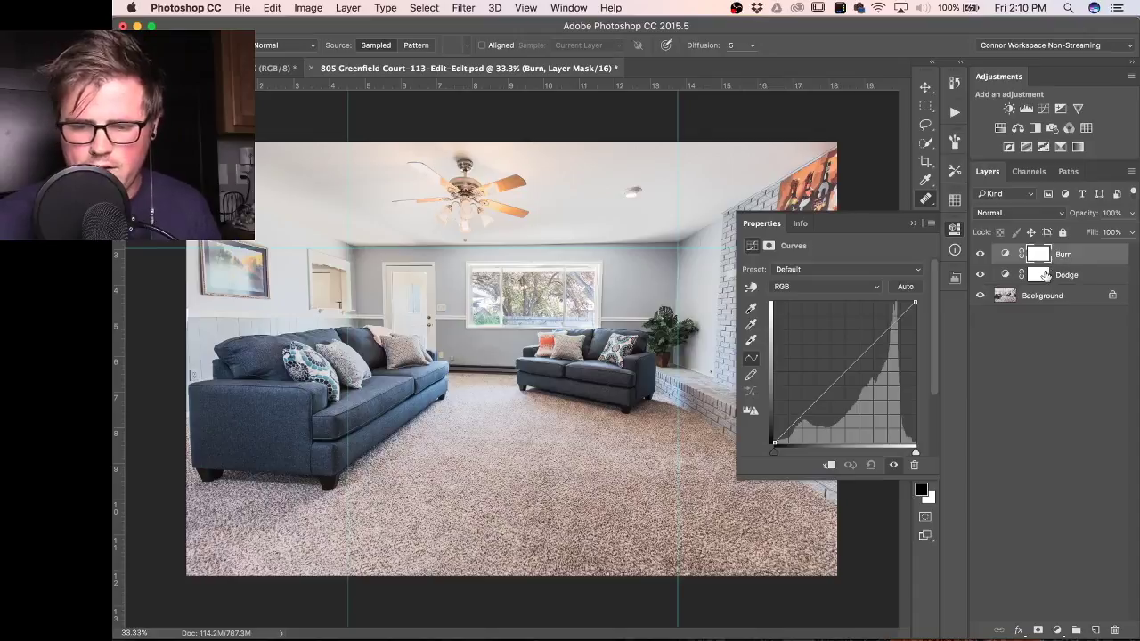
Group the Dodge and Burn layers and name the group "Dodge and Burn 1".
click(1073, 277)
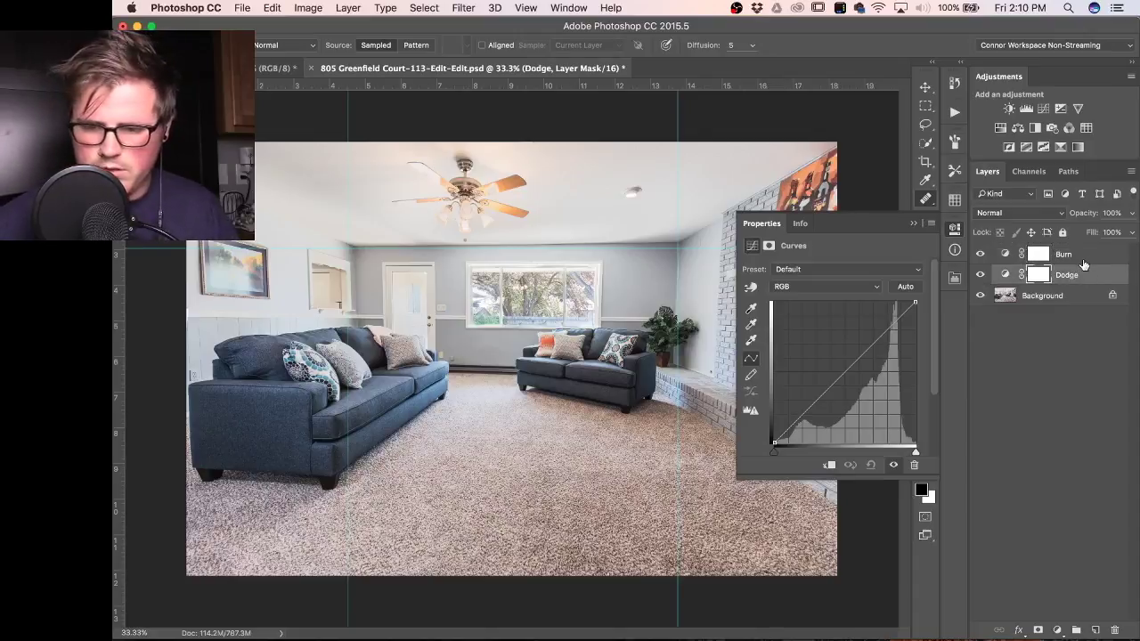
shift+click(1083, 258)
key(ctrl+g)
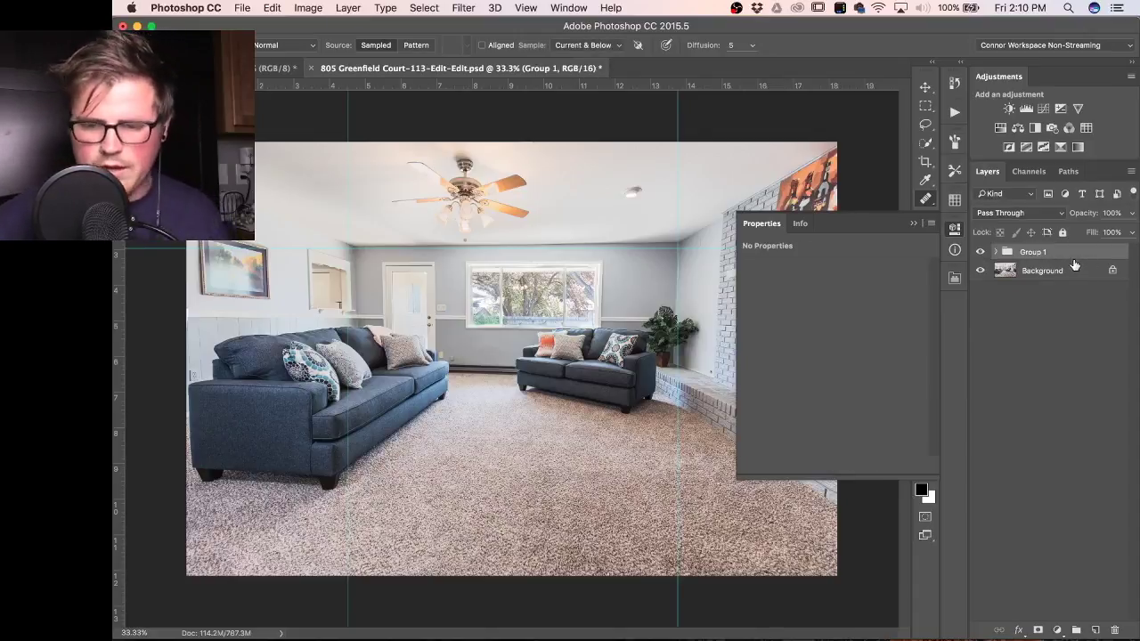
double_click(1033, 252)
text(Dodge and B)
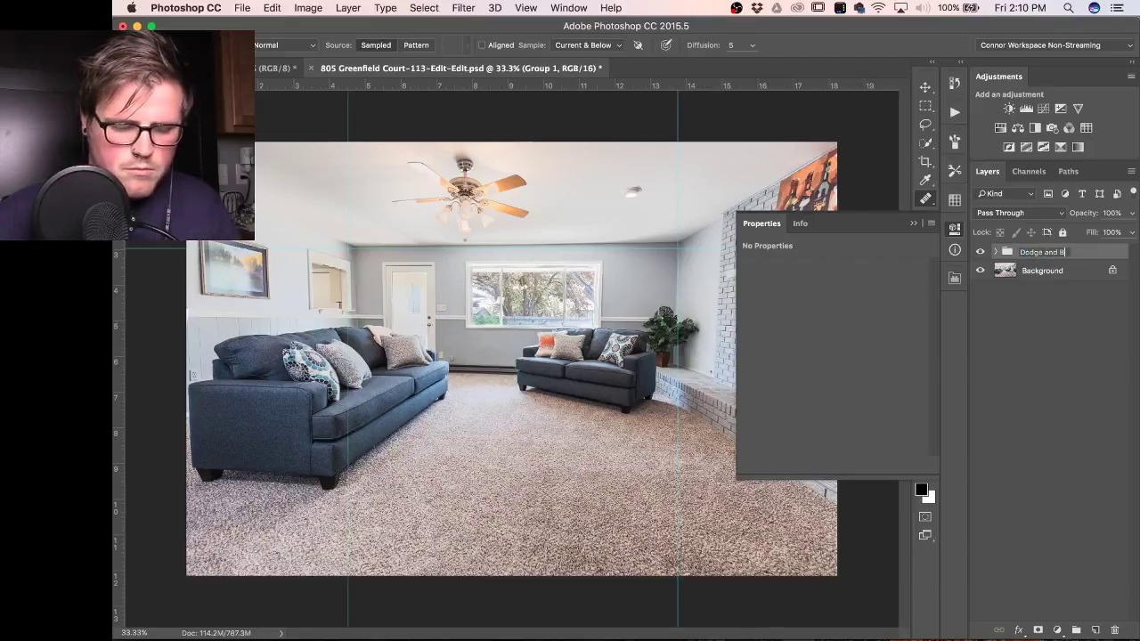
text(urn 1)
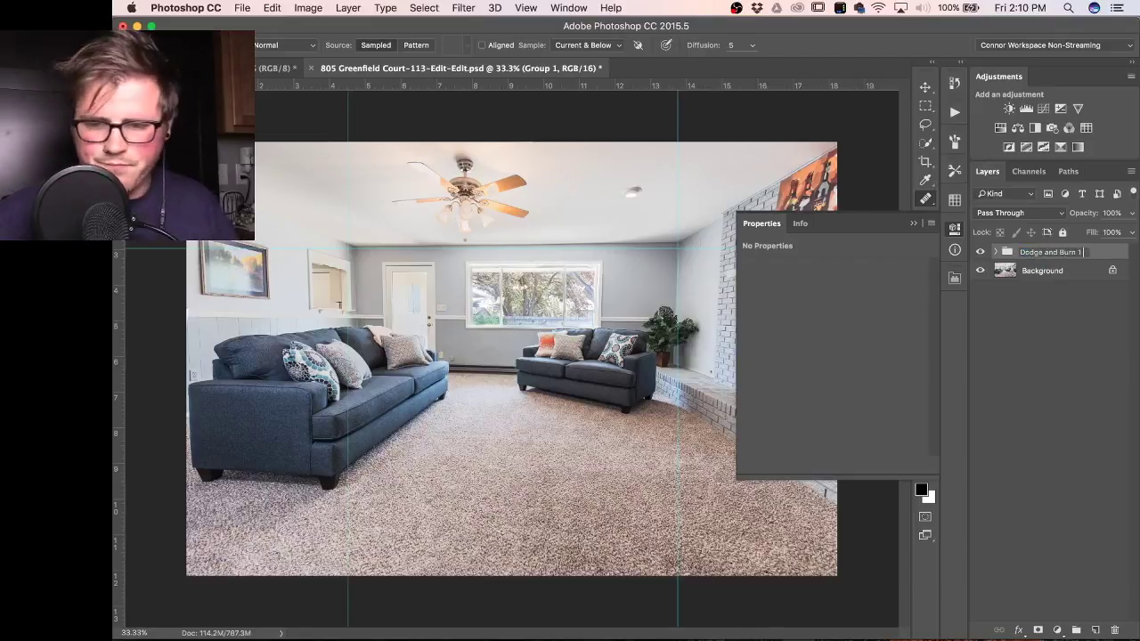
key(Return)
Expand the group, raise the midpoint of the Dodge curve to brighten the image strongly, and invert the Dodge mask to black.
click(997, 252)
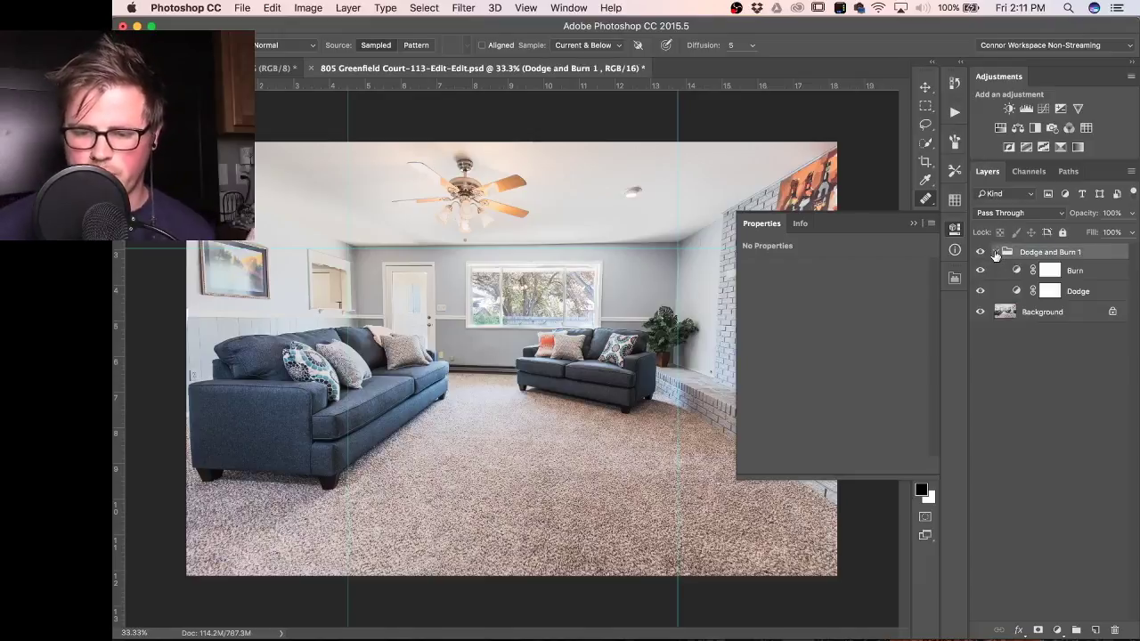
click(1020, 292)
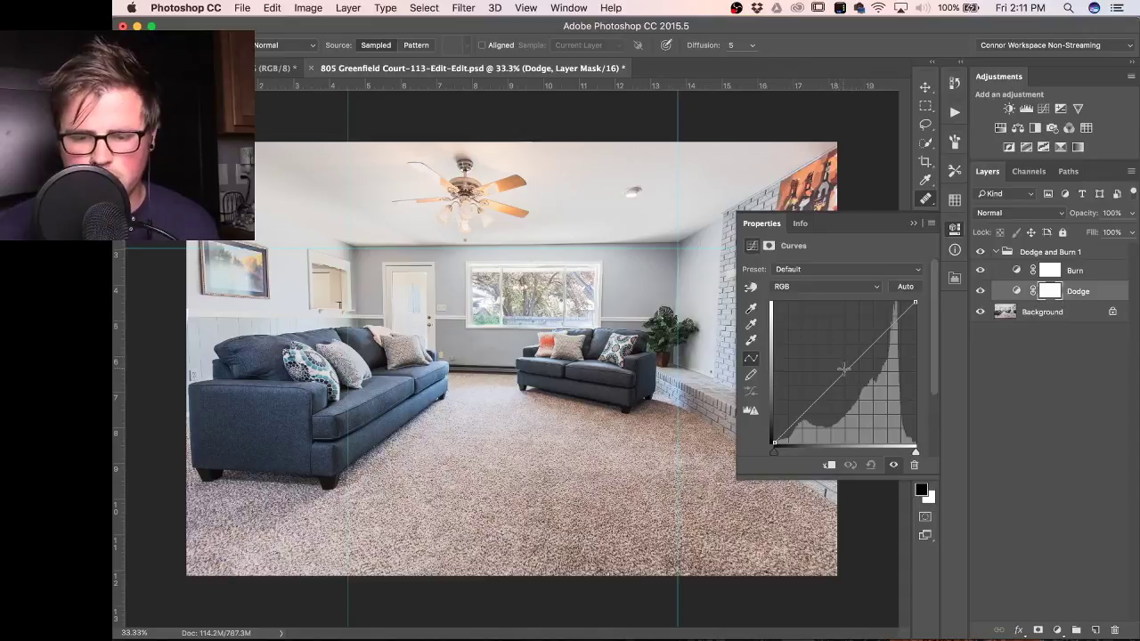
drag(845, 373, 844, 326)
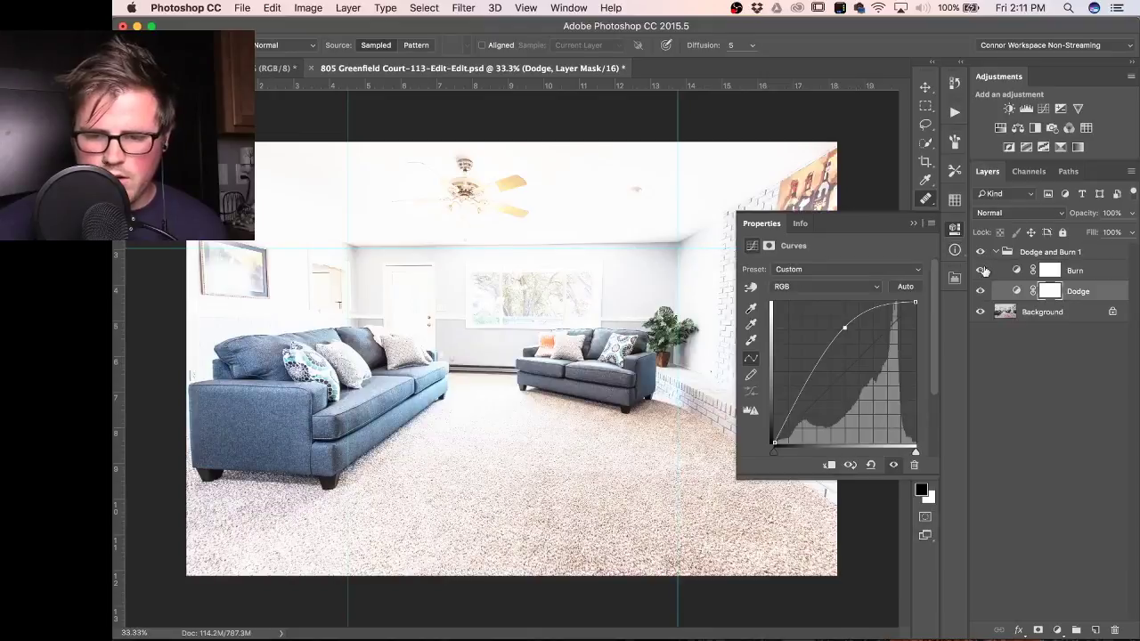
click(1051, 291)
key(super+i)
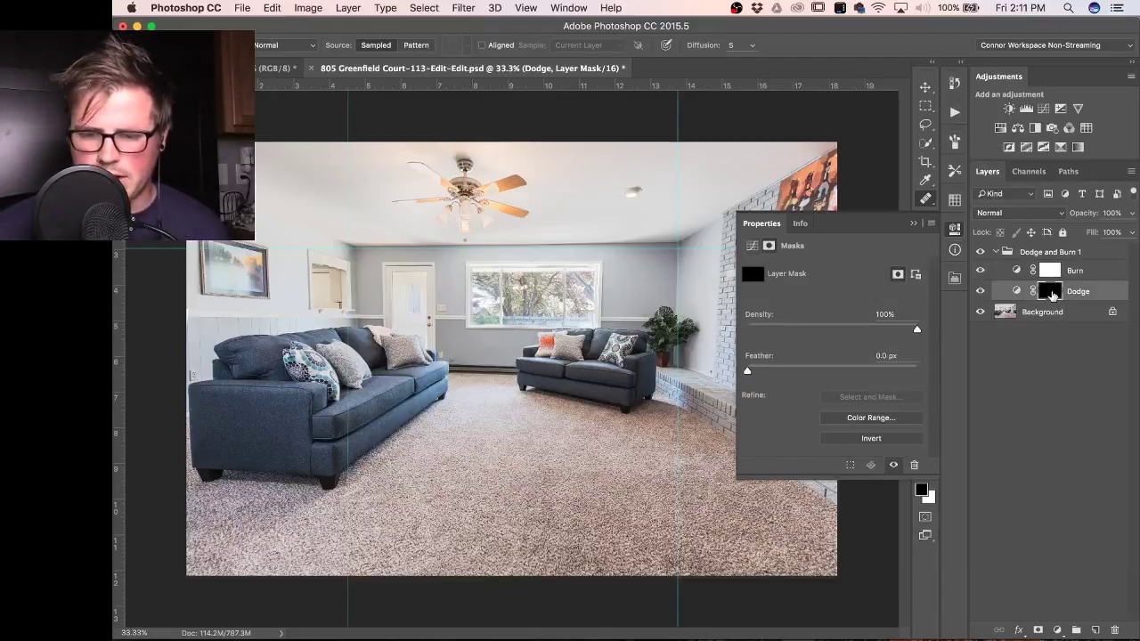
Pull the midpoint of the Burn curve down to darken the image strongly, and invert the Burn mask to black.
click(1025, 274)
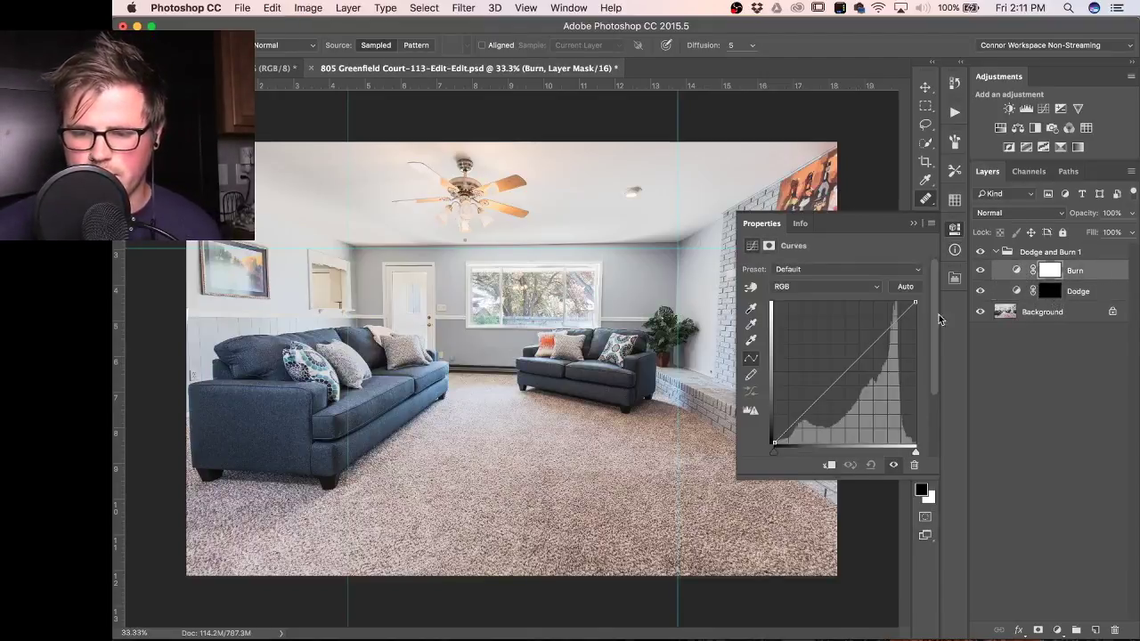
drag(844, 367, 846, 417)
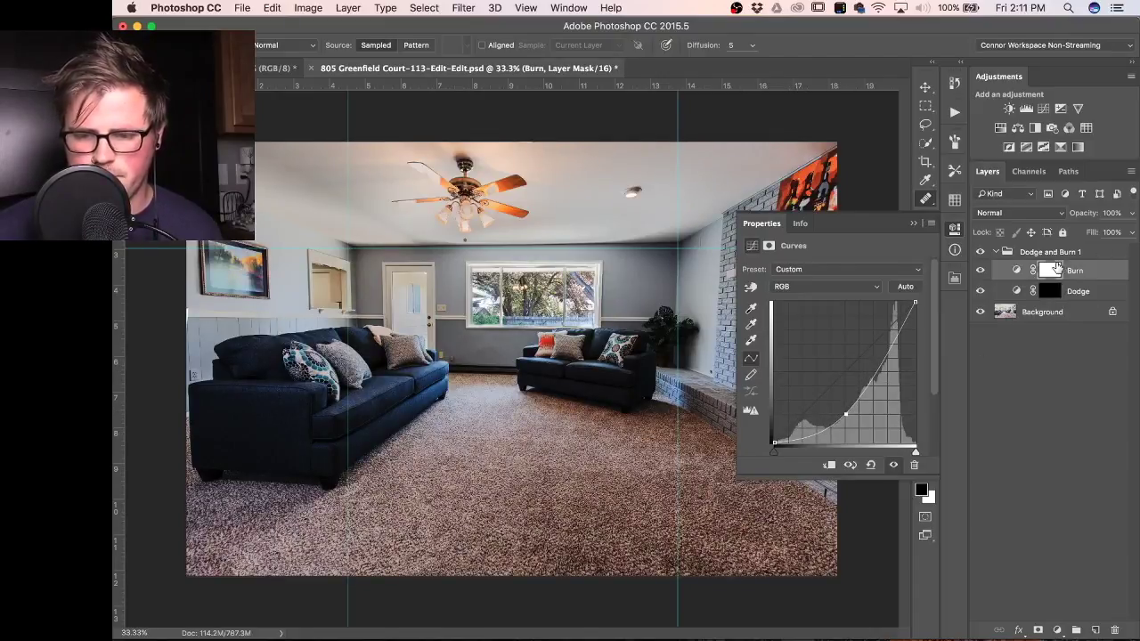
click(1052, 271)
key(super+i)
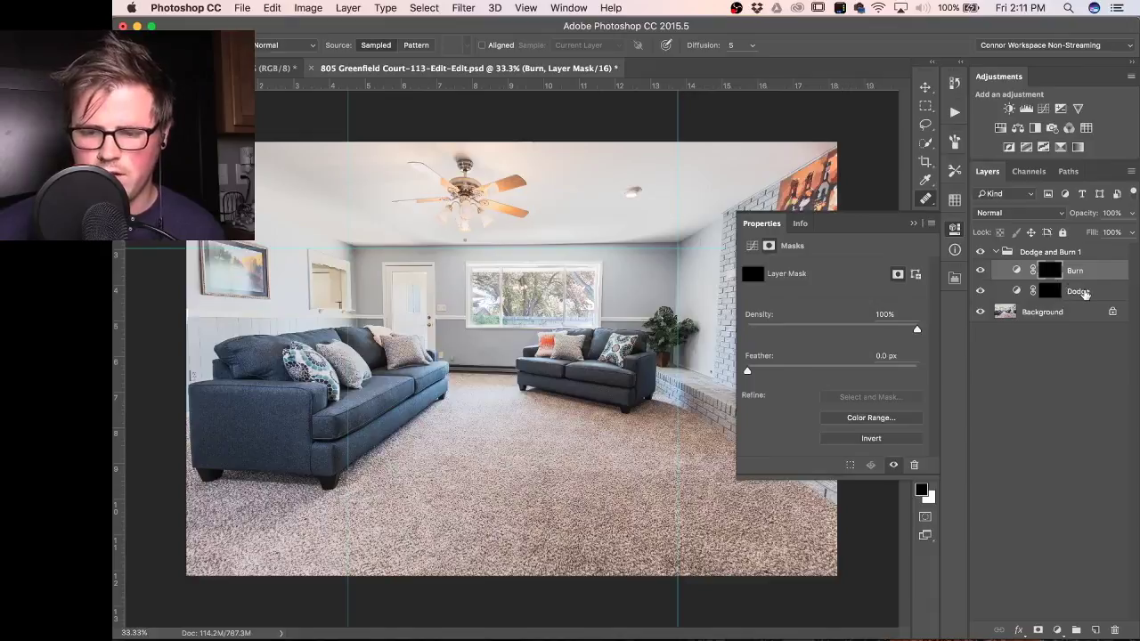
Set the blend mode of both the Burn and Dodge layers to Luminosity.
click(1058, 251)
click(1038, 214)
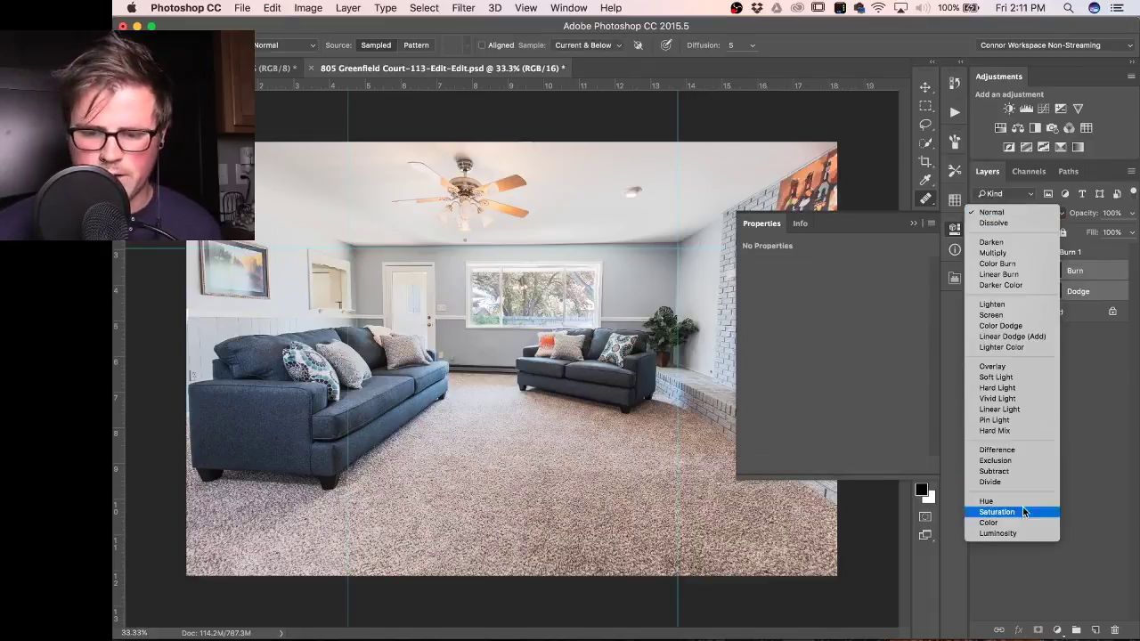
click(1014, 531)
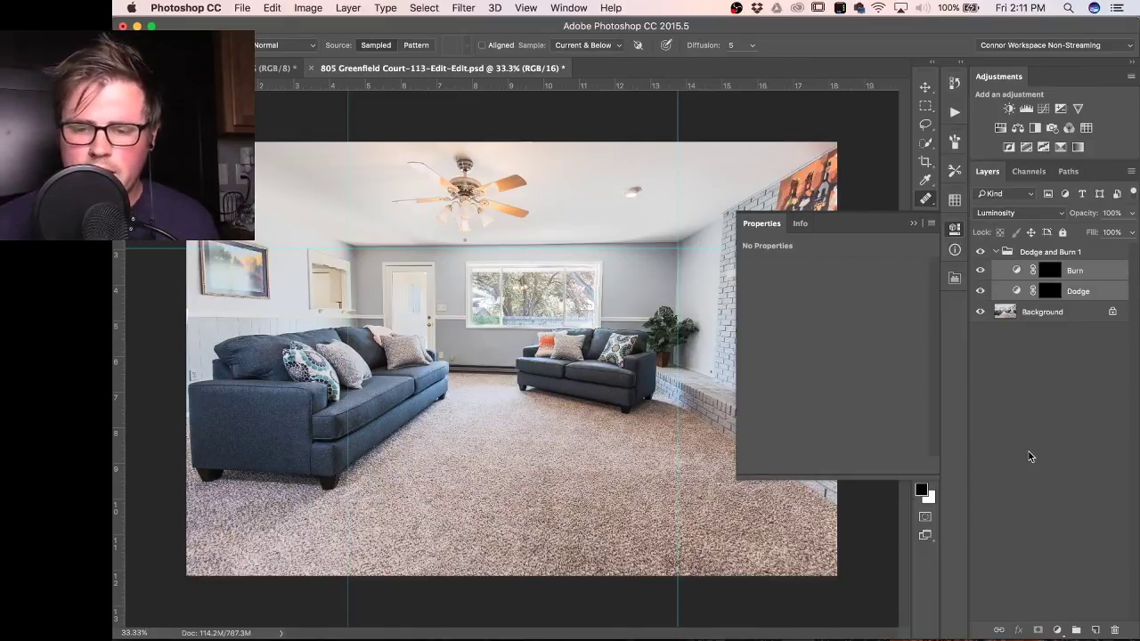
Add a Hue/Saturation adjustment layer directly above Burn inside the group and name it "Delete this layer".
click(1084, 273)
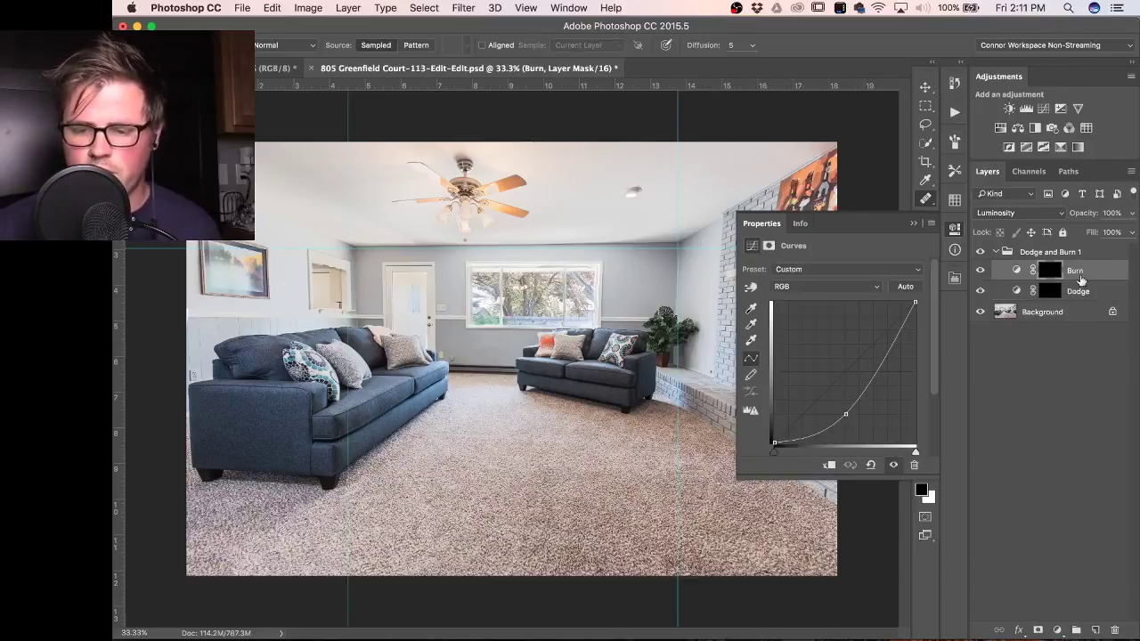
click(1001, 129)
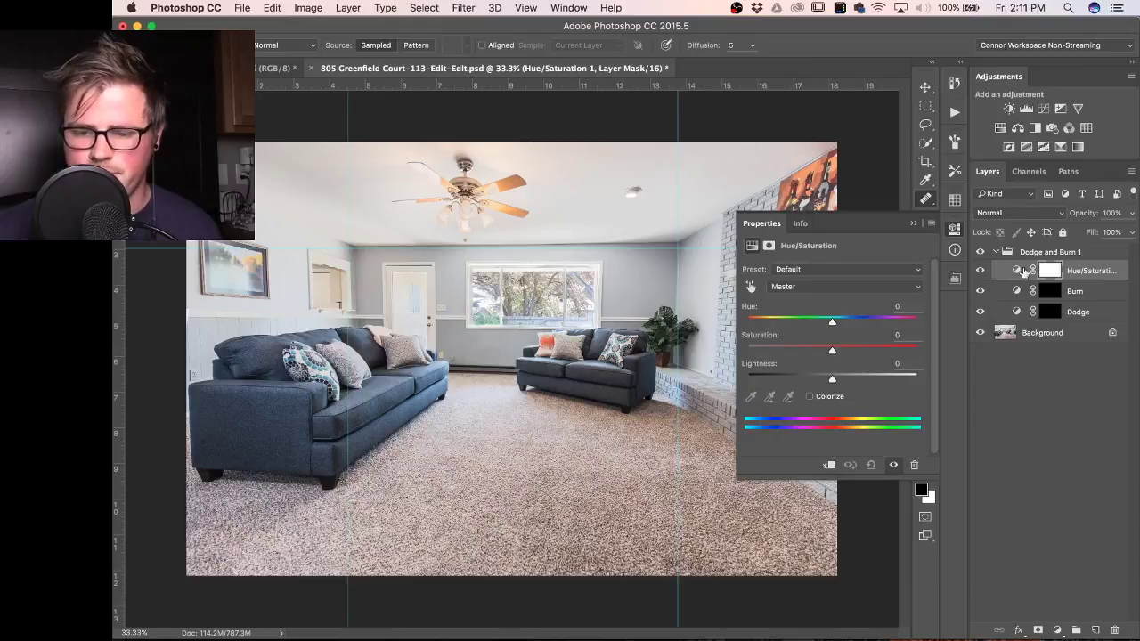
click(1093, 272)
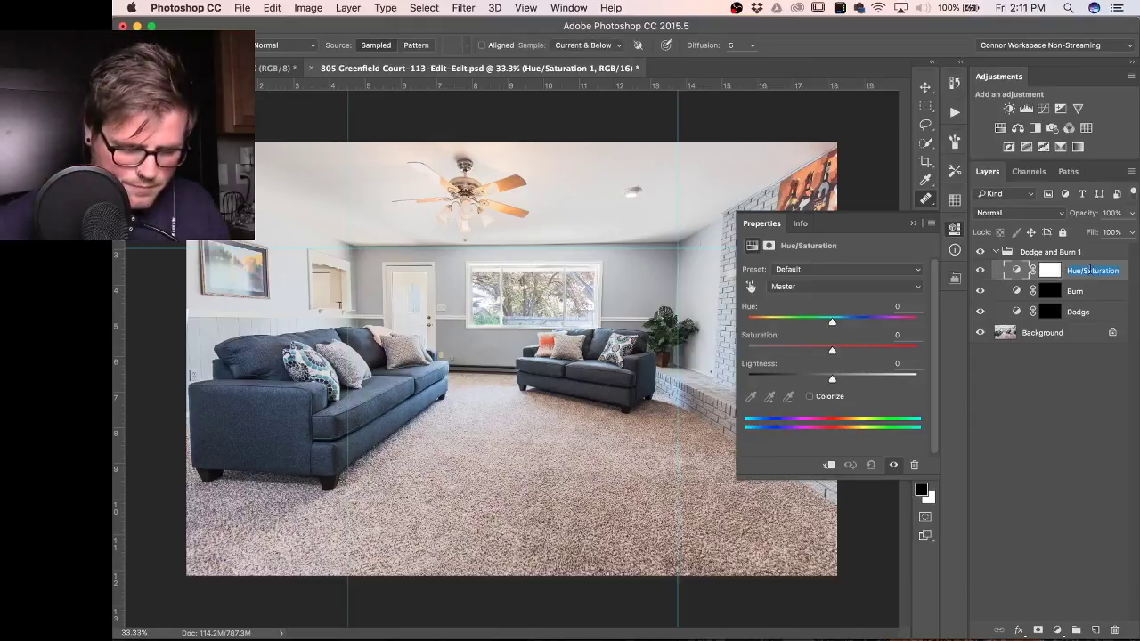
text(Delet)
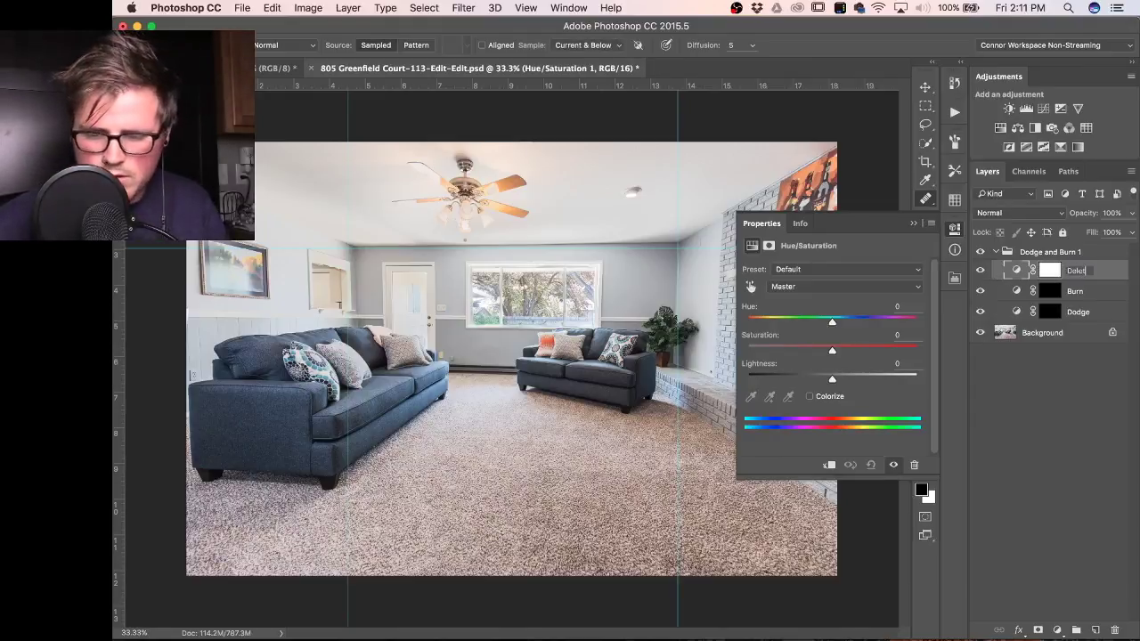
text(e this lay)
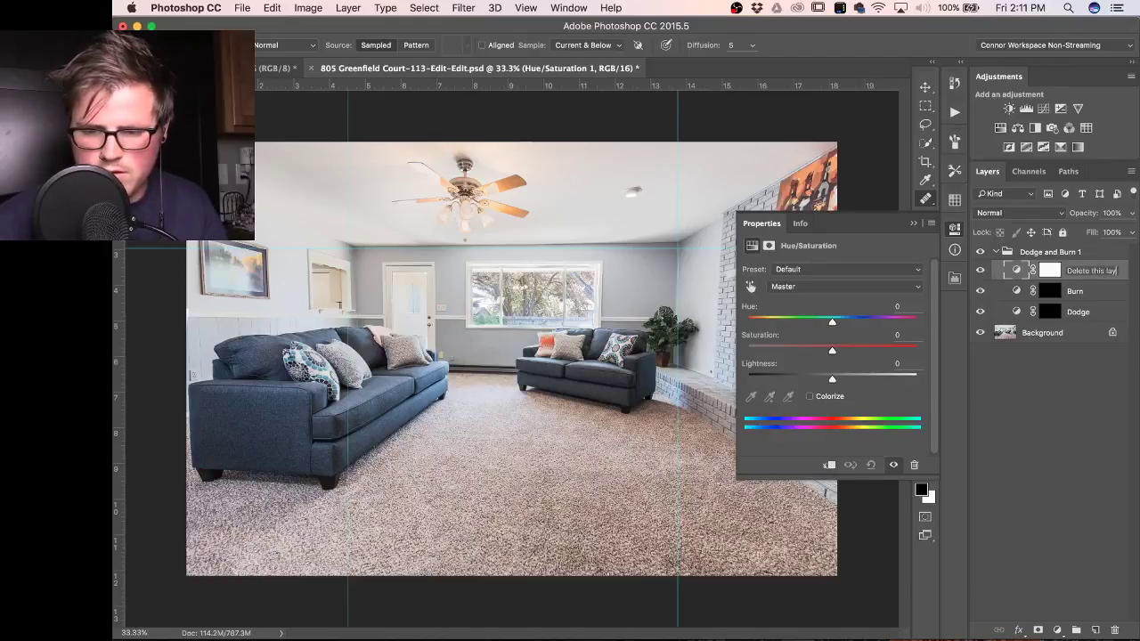
text(er)
Set the saturation of the "Delete this layer" adjustment to -100, close its properties and display the recorded action steps.
drag(838, 351, 698, 348)
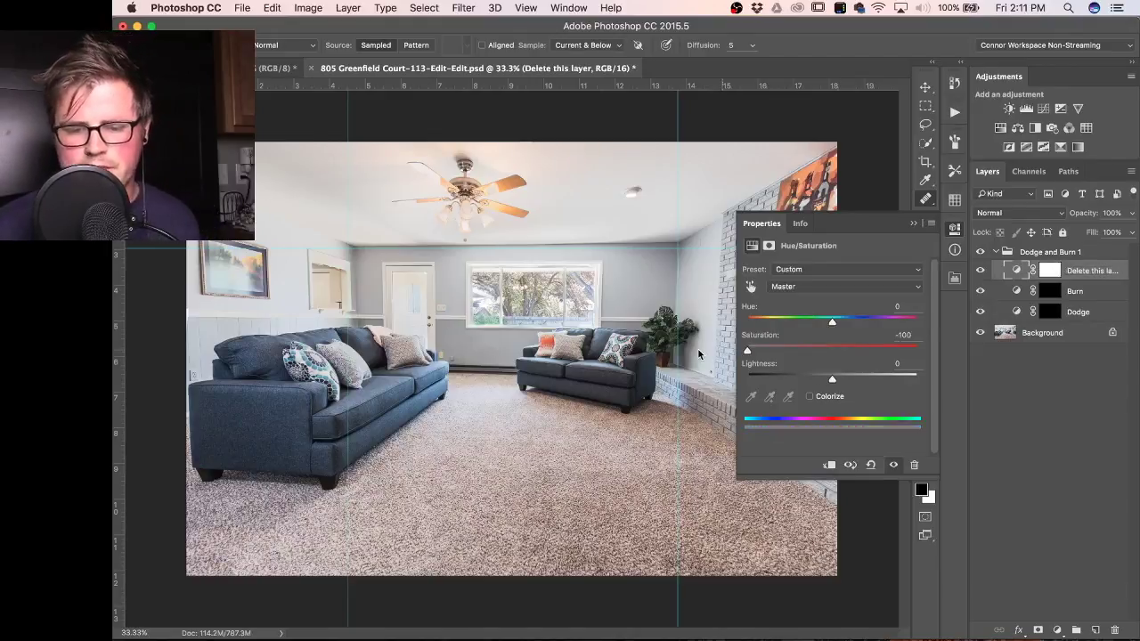
click(953, 229)
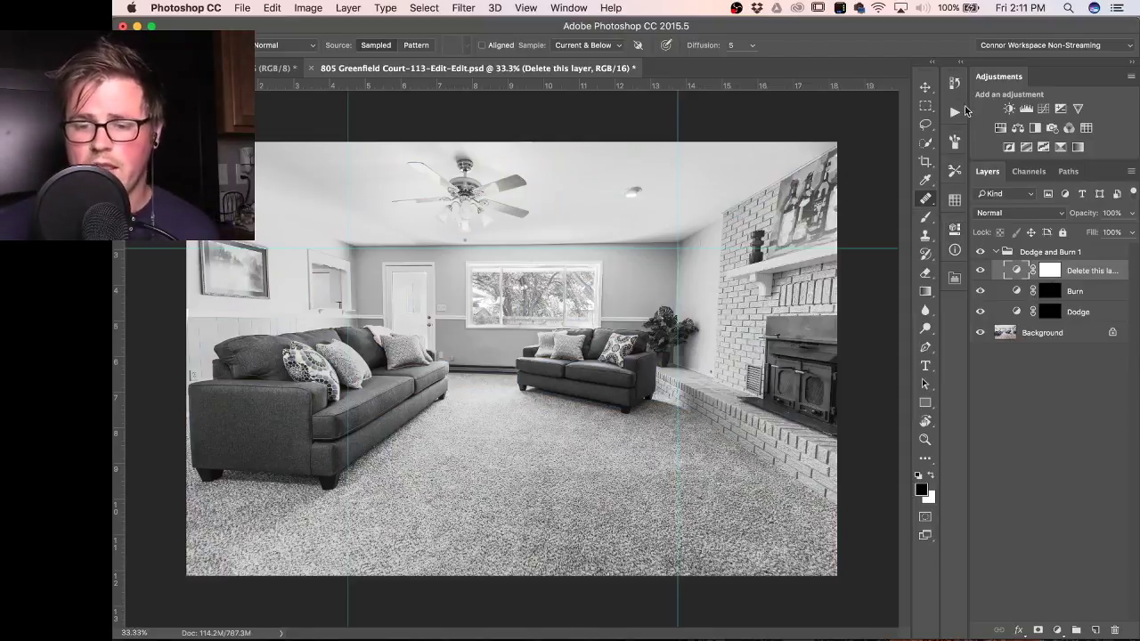
click(955, 112)
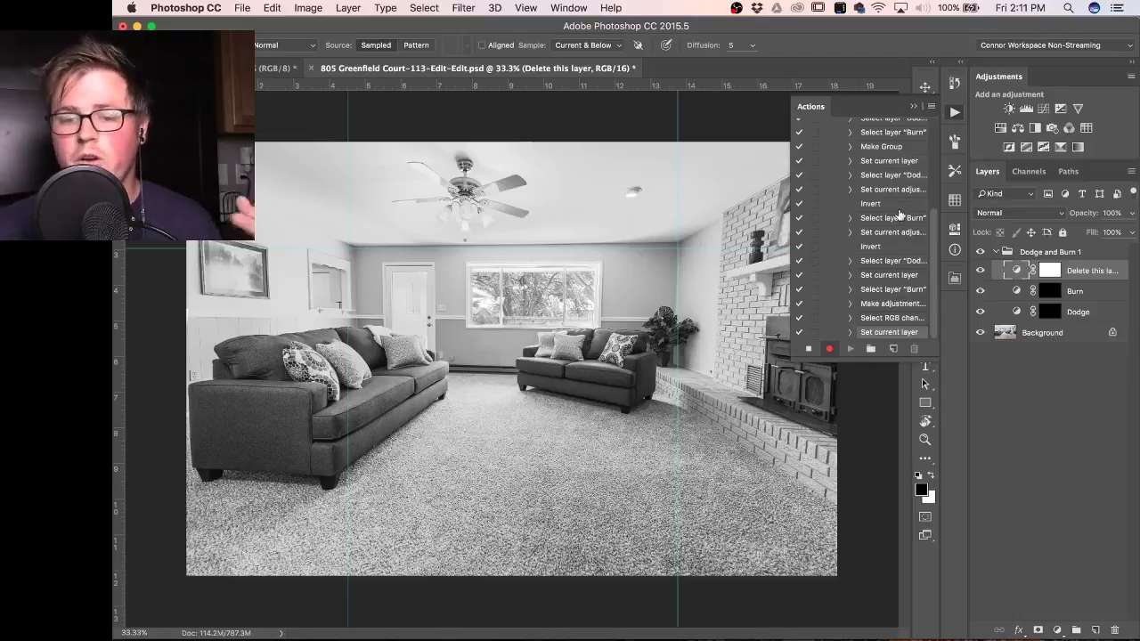
Review the recorded steps, collapse the "WHatever you want" action and stop recording.
scroll(902, 212, up, 10)
scroll(838, 183, down, 2)
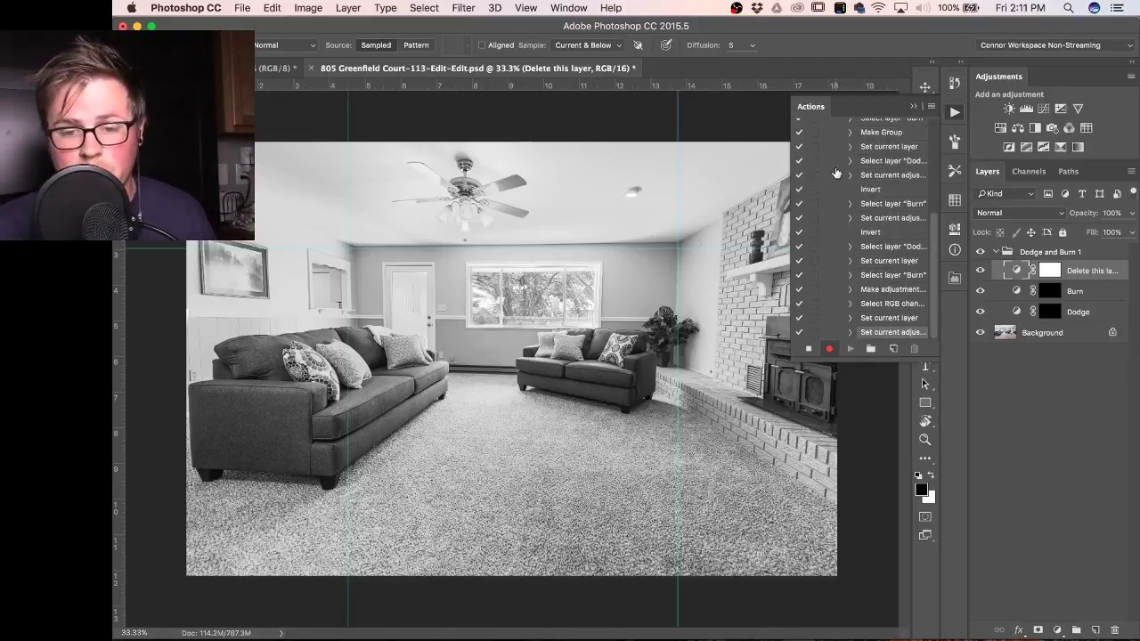
scroll(840, 241, up, 2)
click(838, 168)
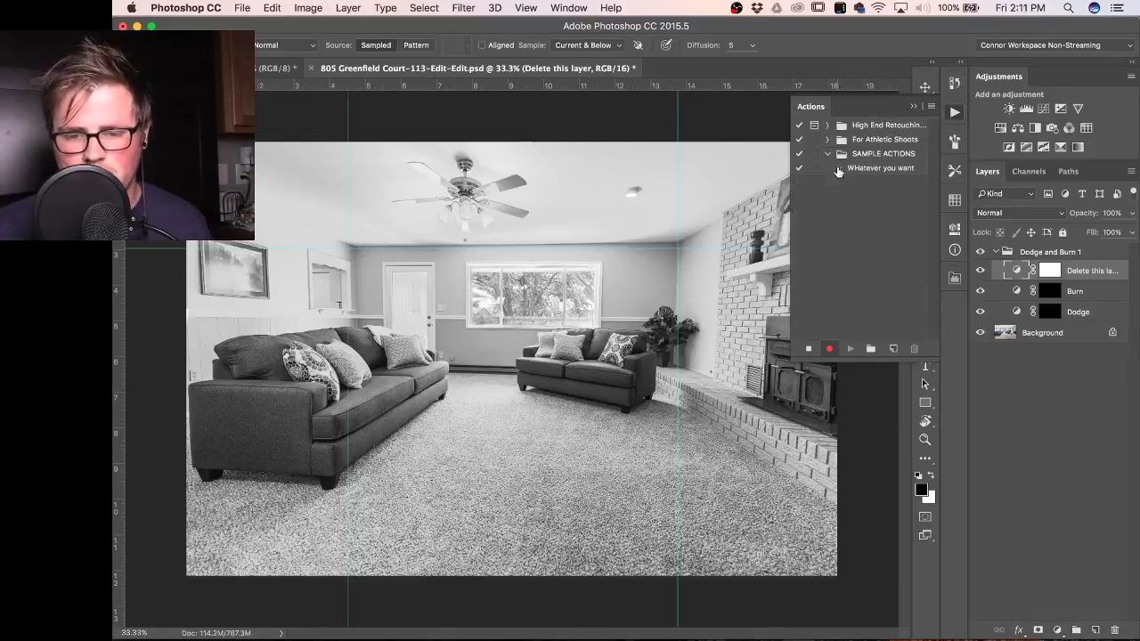
click(808, 348)
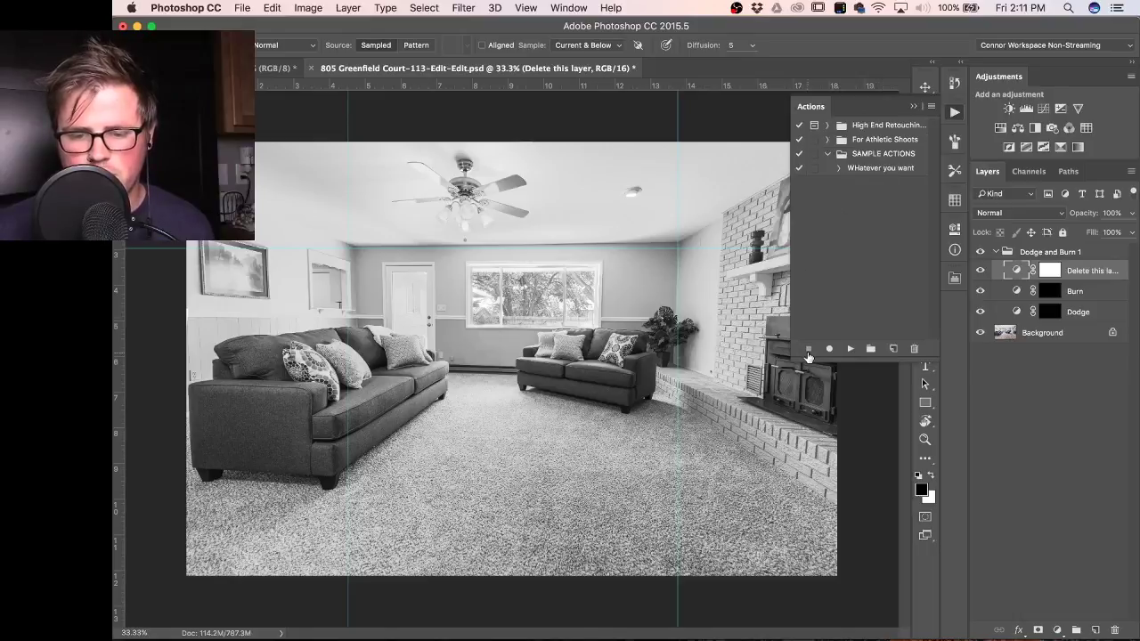
Select the "WHatever you want" action and delete the "Dodge and Burn 1" layer group.
click(880, 169)
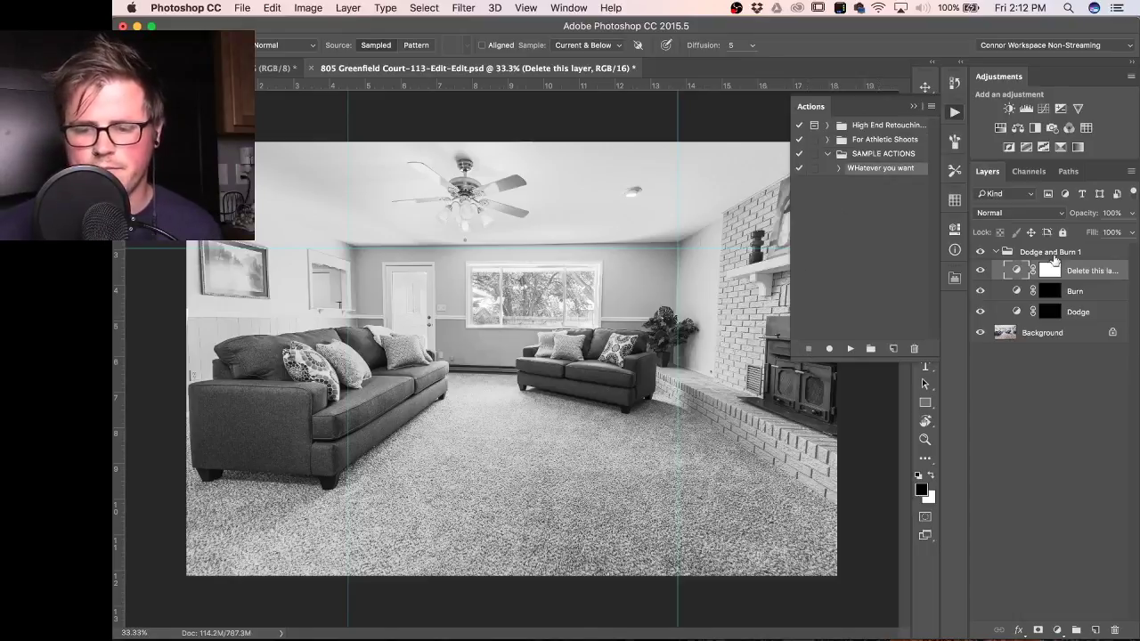
click(1036, 253)
key(BackSpace)
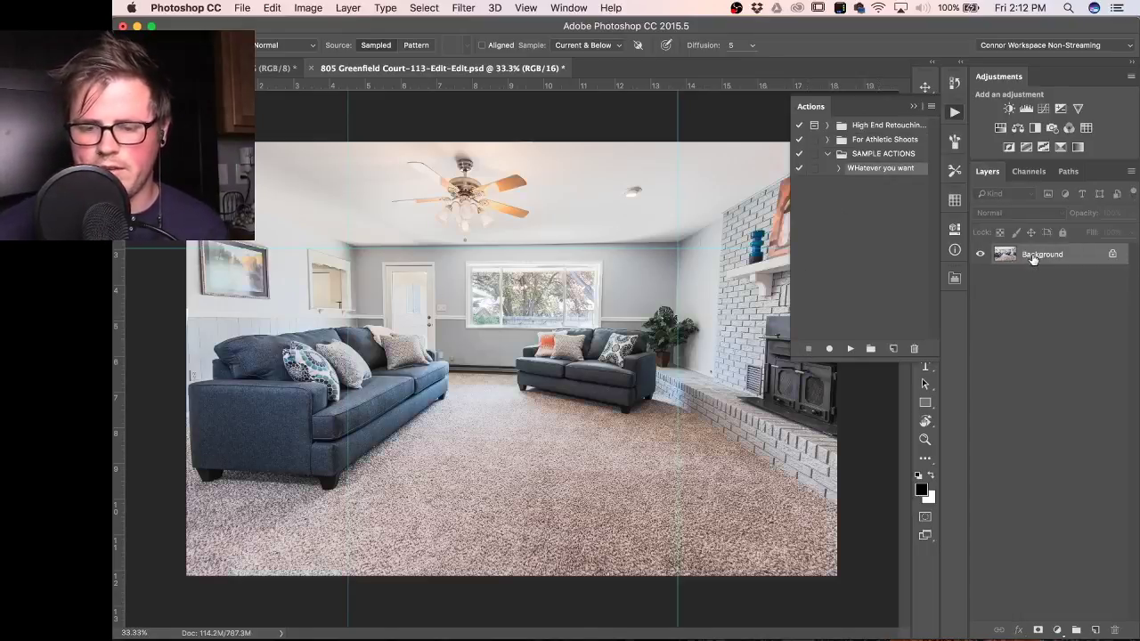
Switch the actions to Button Mode and run the "WHatever you want" action.
click(929, 105)
click(917, 112)
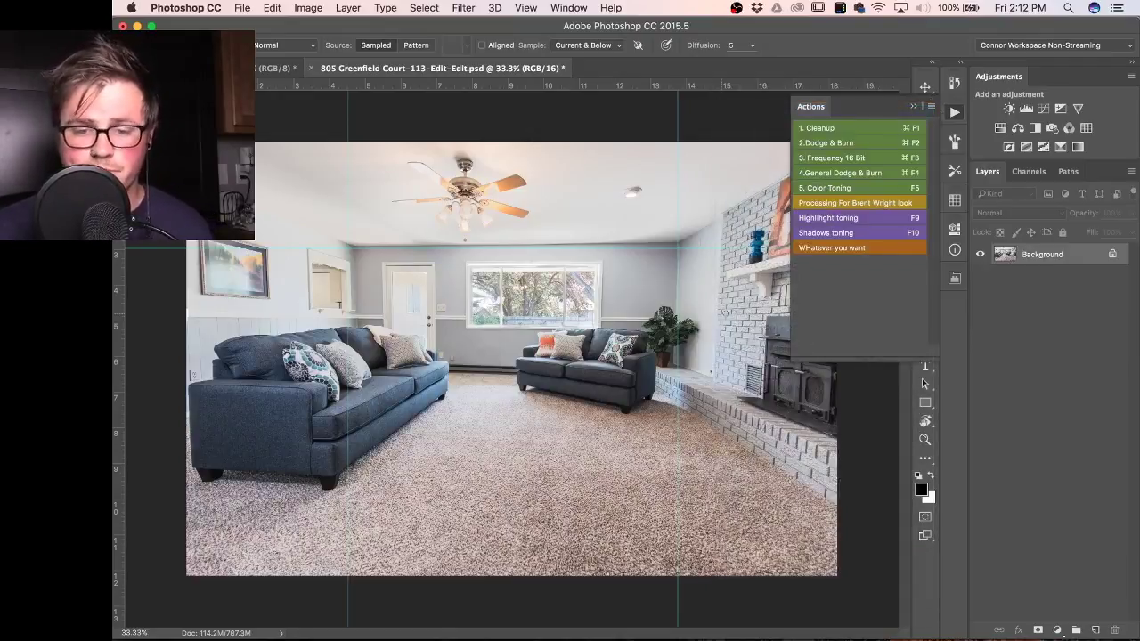
click(827, 249)
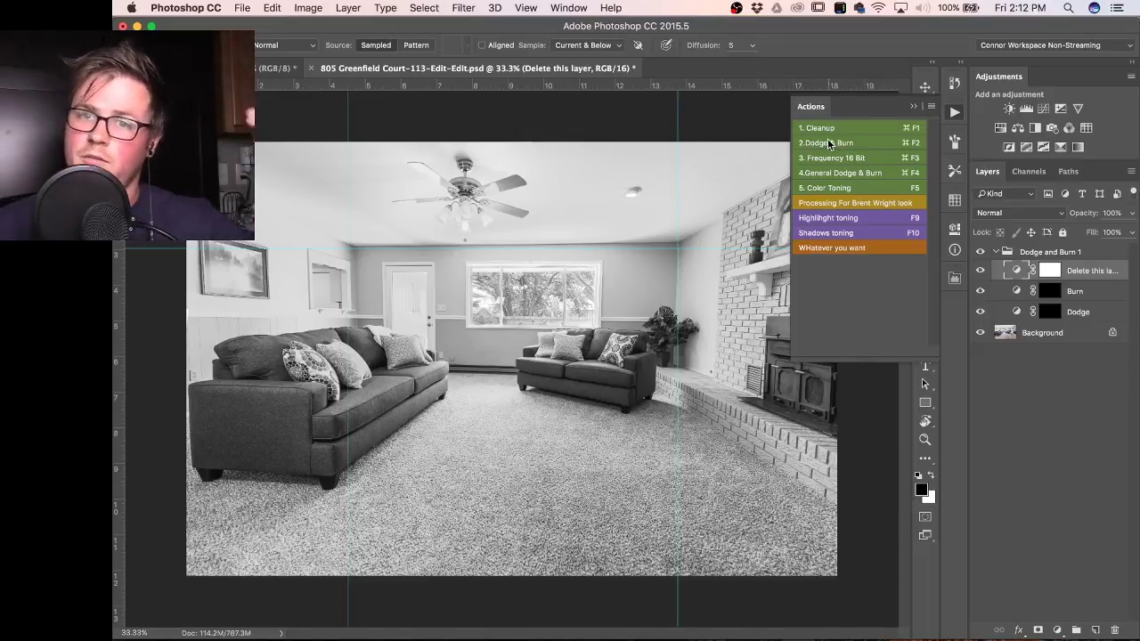
Delete the "Dodge and Burn 1" group and run the "2.Dodge & Burn" and "4.General Dodge & Burn" actions.
click(1030, 254)
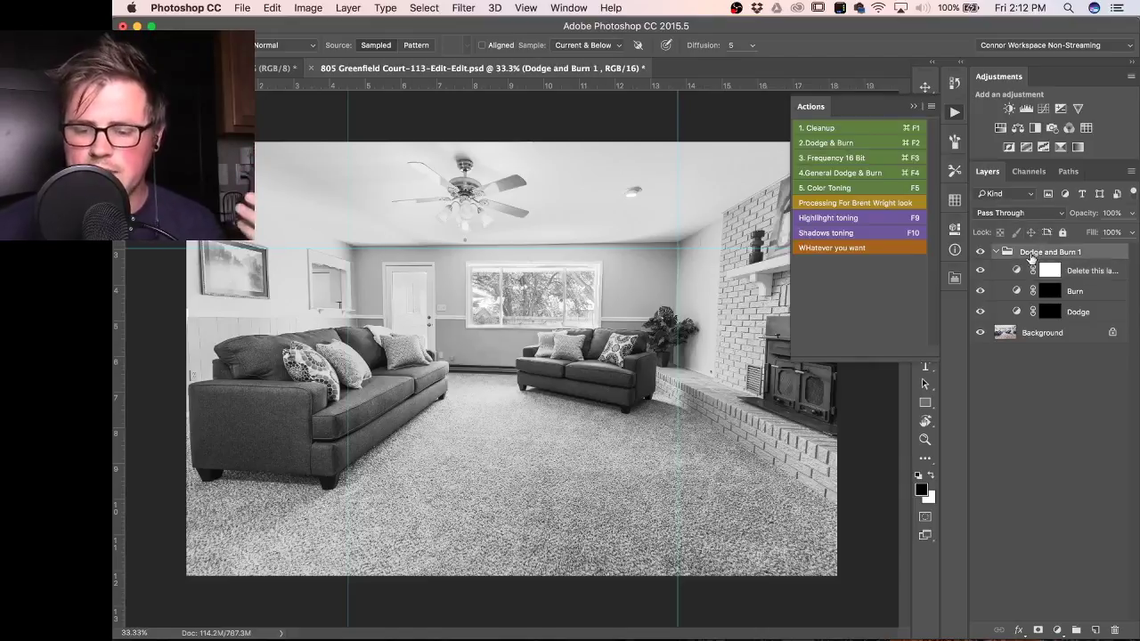
key(Delete)
click(830, 141)
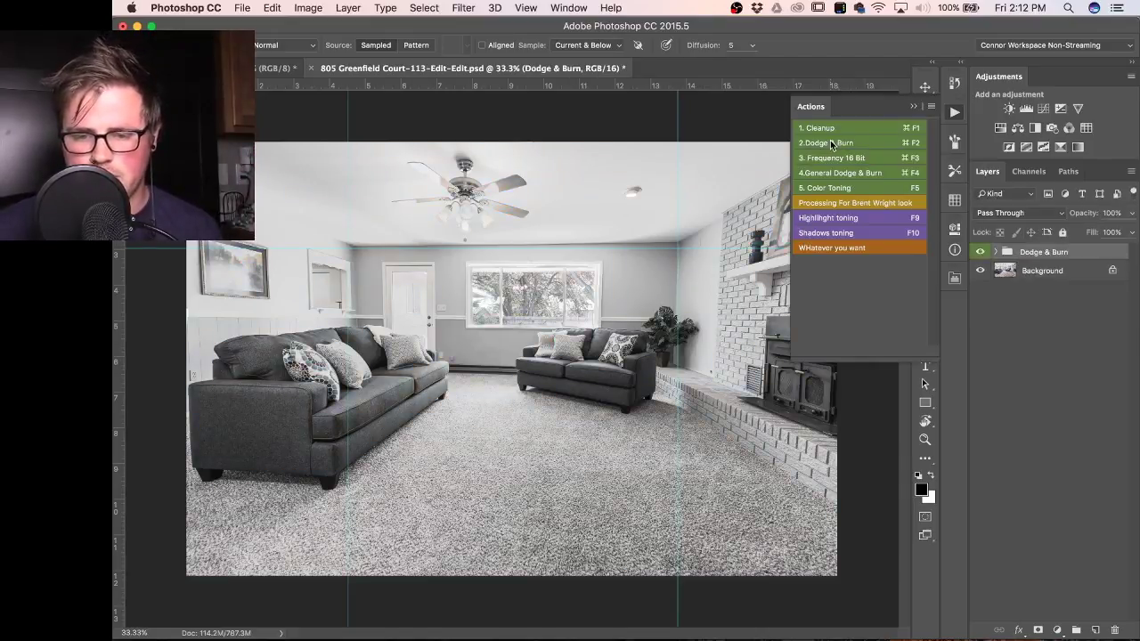
click(832, 173)
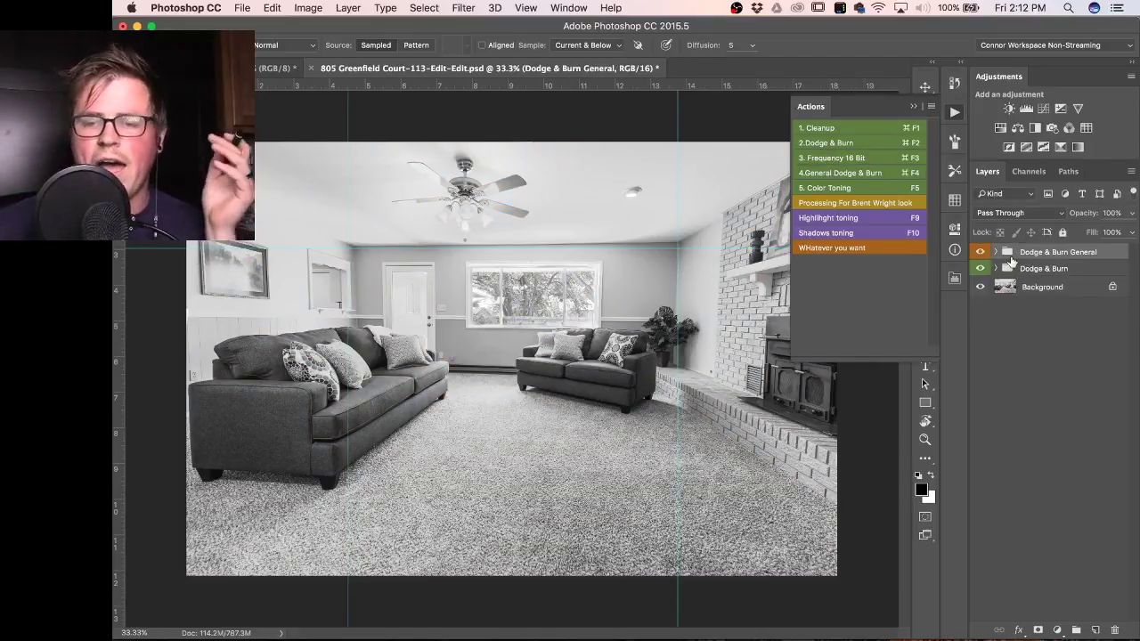
Expand the Dodge & Burn and Dodge & Burn General groups to compare their layers, and collapse the General group.
click(997, 268)
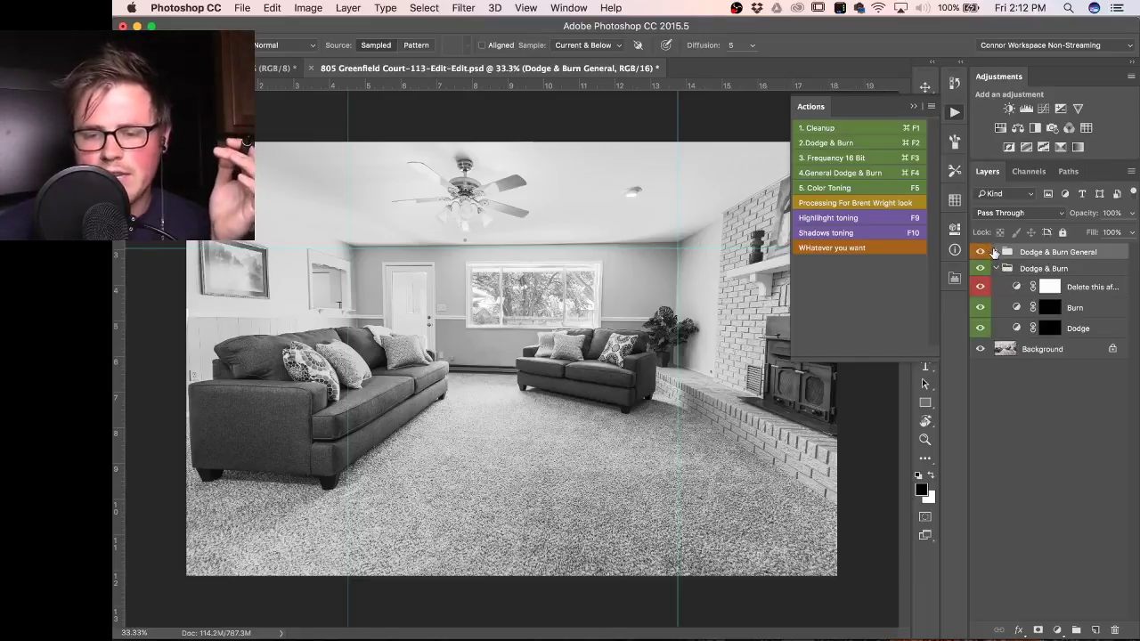
click(996, 252)
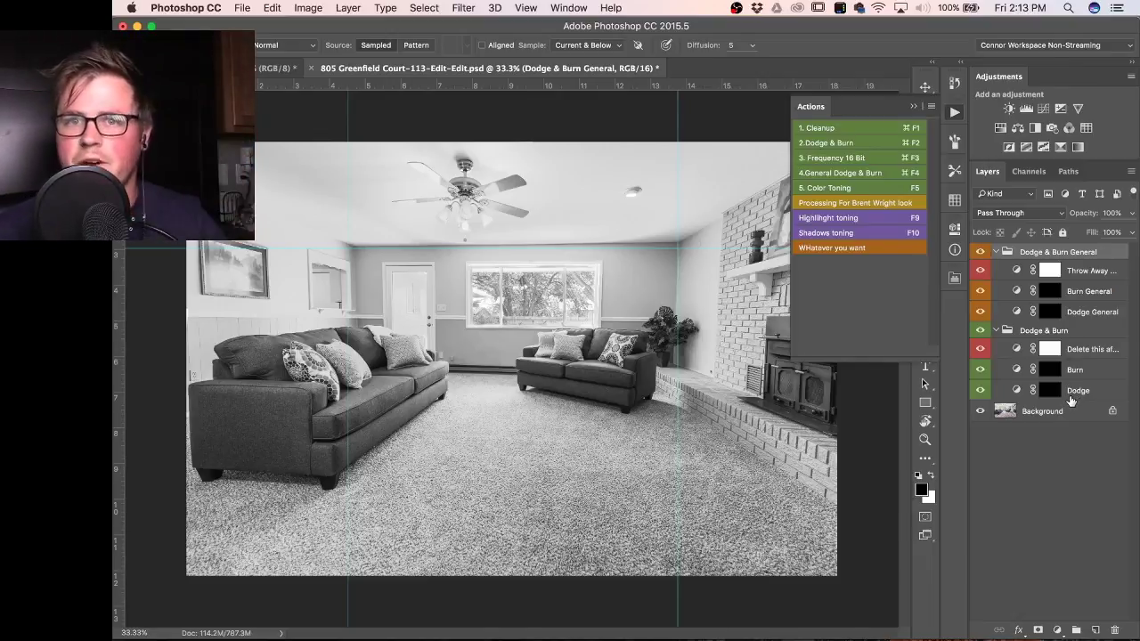
click(997, 253)
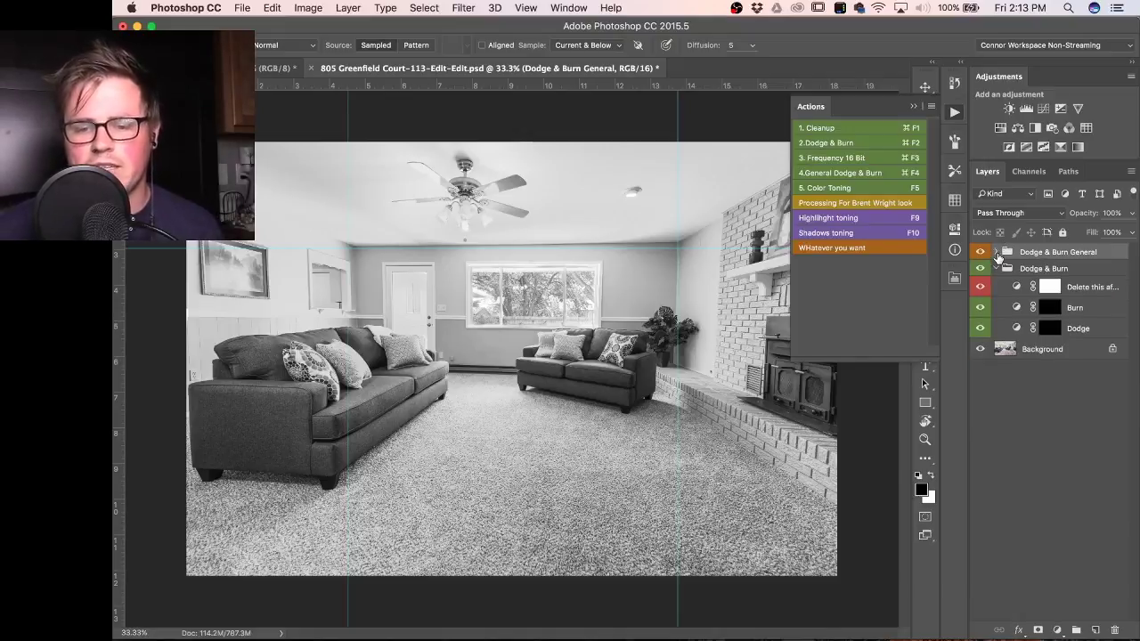
Turn off Button Mode and expand the "WHatever you want" action to show its recorded steps.
click(930, 107)
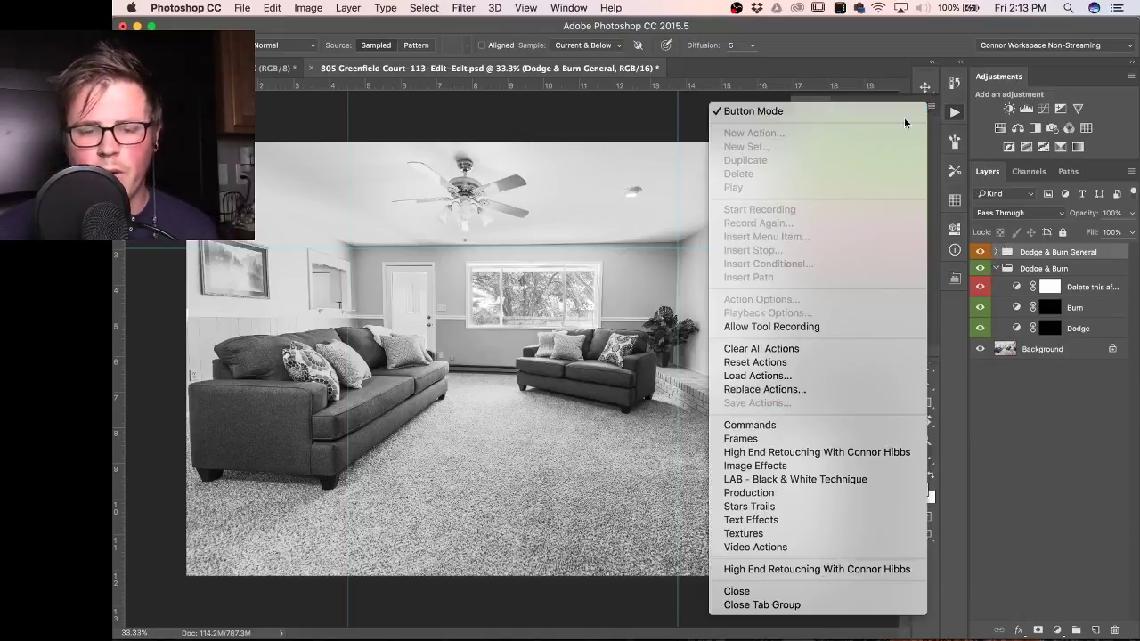
click(904, 114)
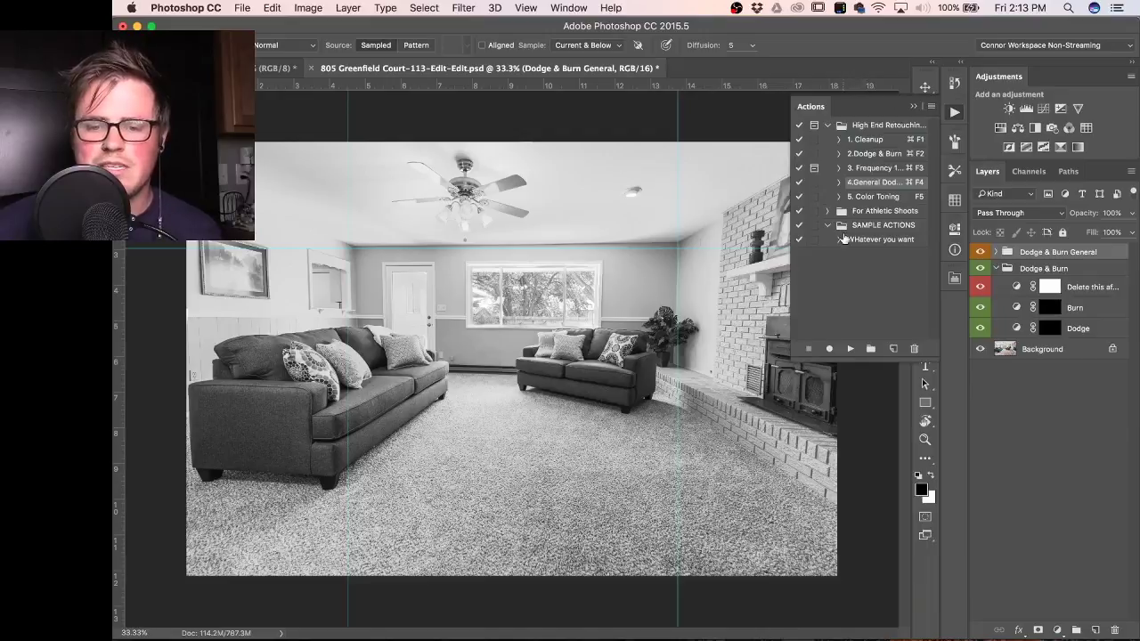
click(839, 240)
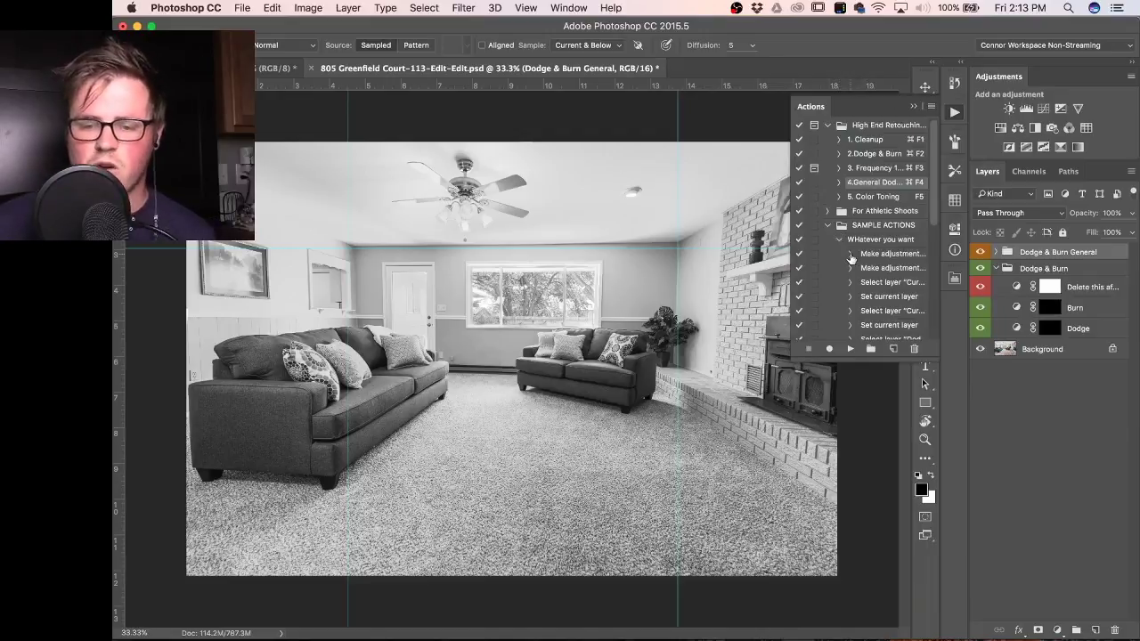
scroll(848, 253, down, 5)
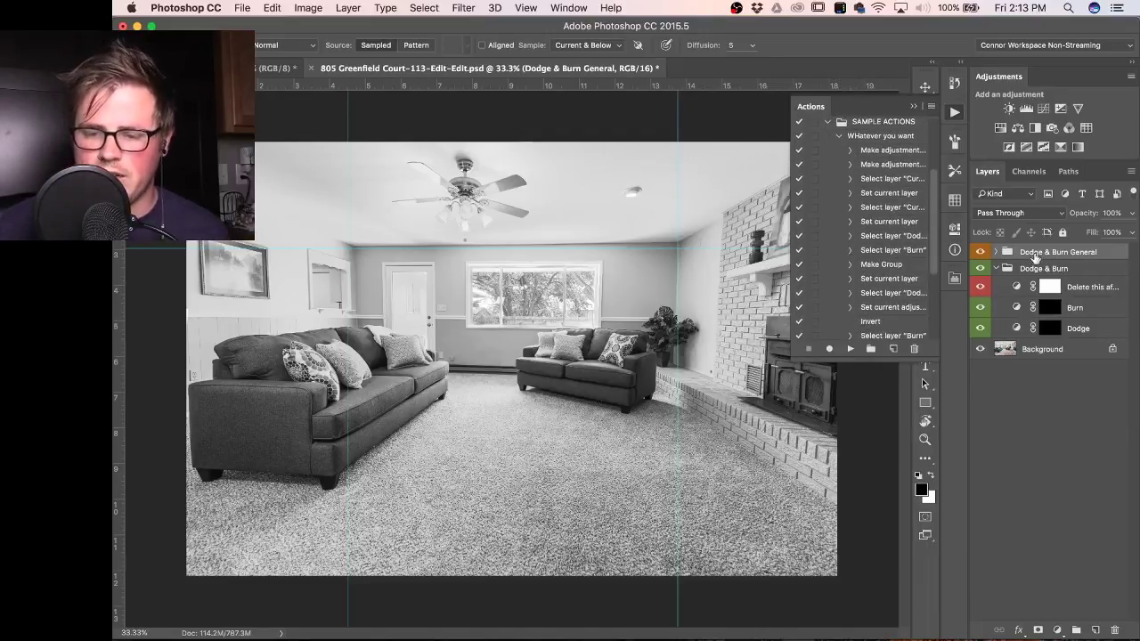
Delete the Dodge & Burn General and Dodge & Burn groups, and play the "WHatever you want" action.
click(1025, 254)
key(Delete)
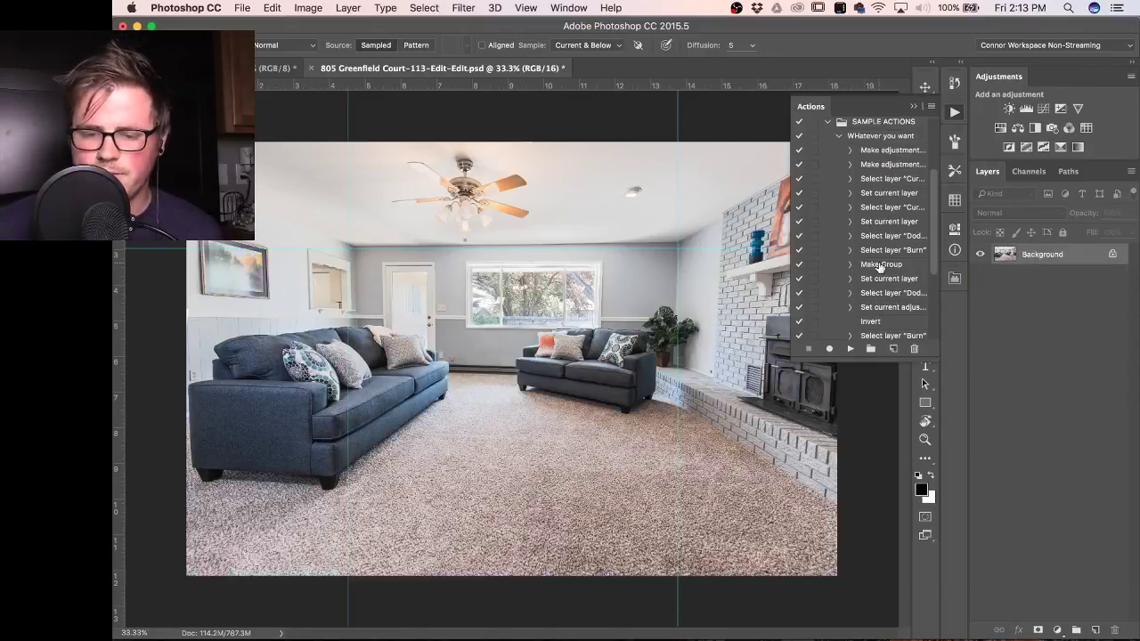
scroll(871, 231, up, 2)
click(869, 174)
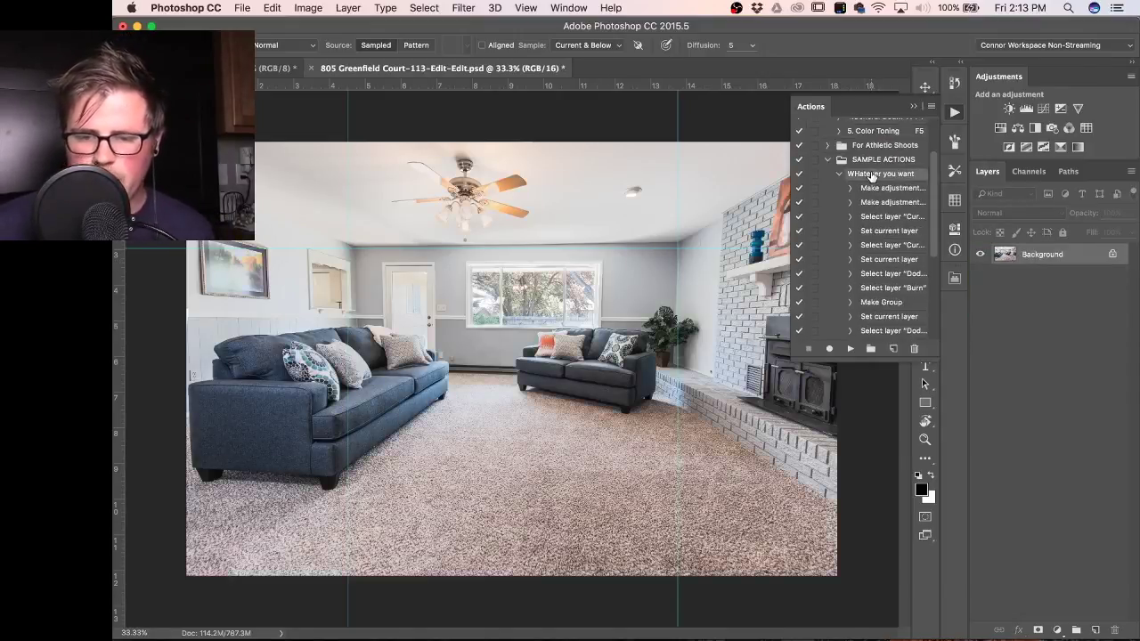
click(848, 349)
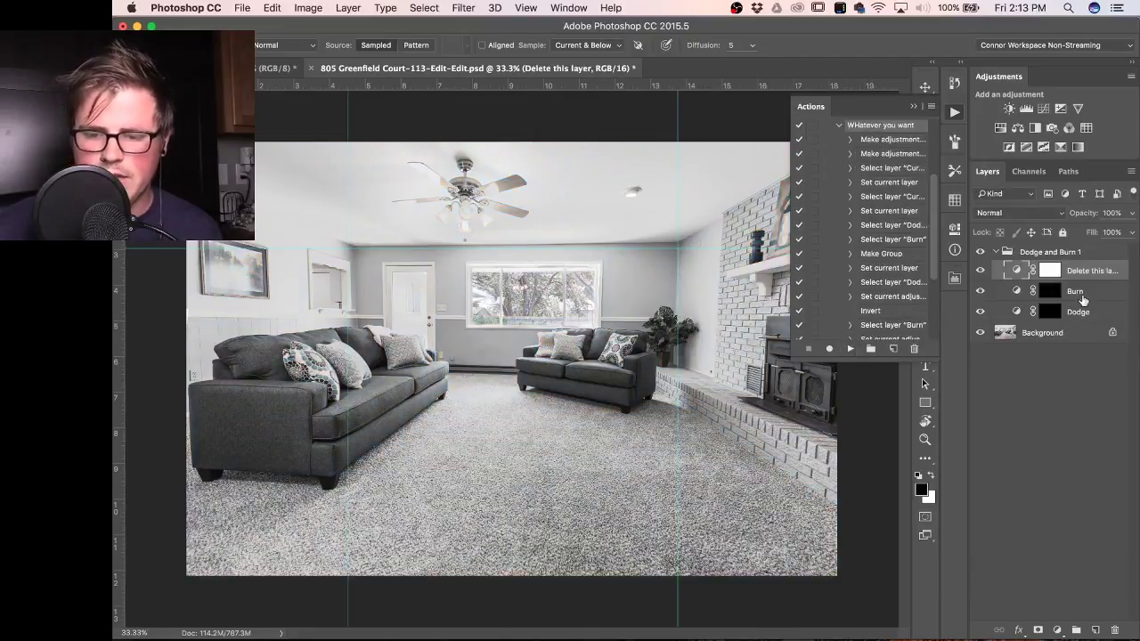
Examine the details of the action's first Select layer "Dodge" step and collapse it again.
click(891, 226)
click(850, 225)
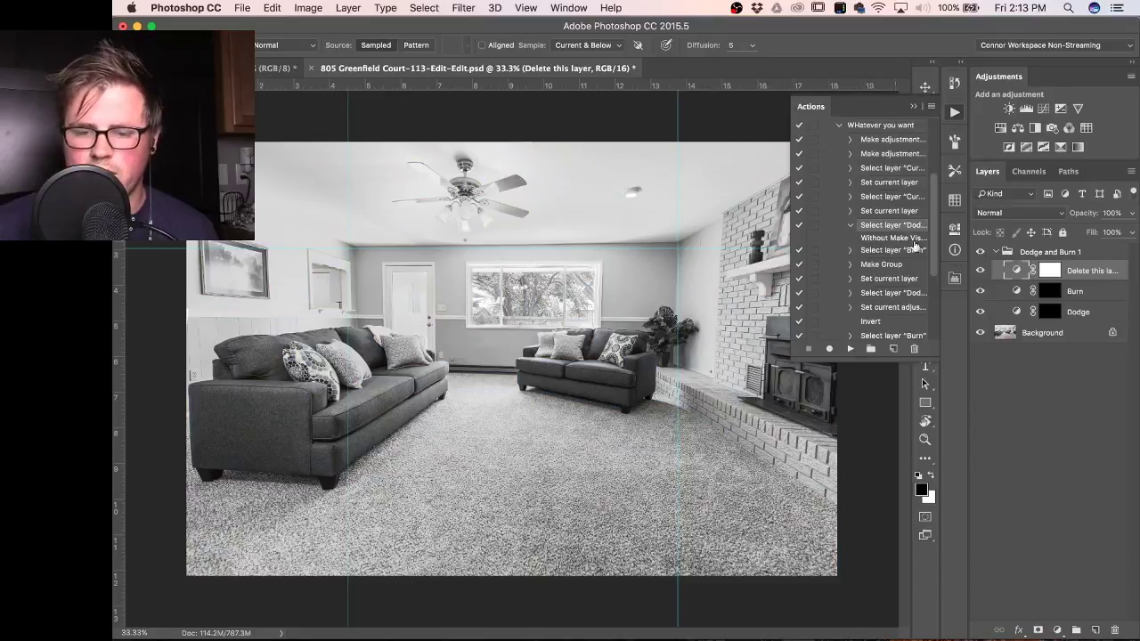
click(851, 225)
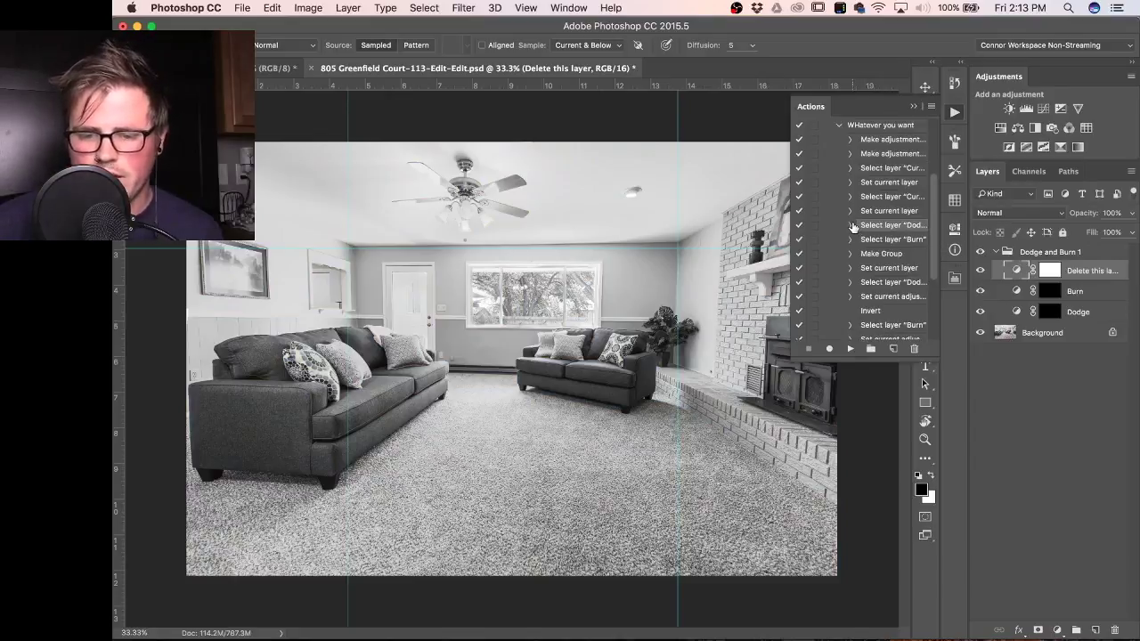
Try to re-record the action's Select layer "Curves 2" step, dismiss the alerts and stop recording.
scroll(852, 227, up, 1)
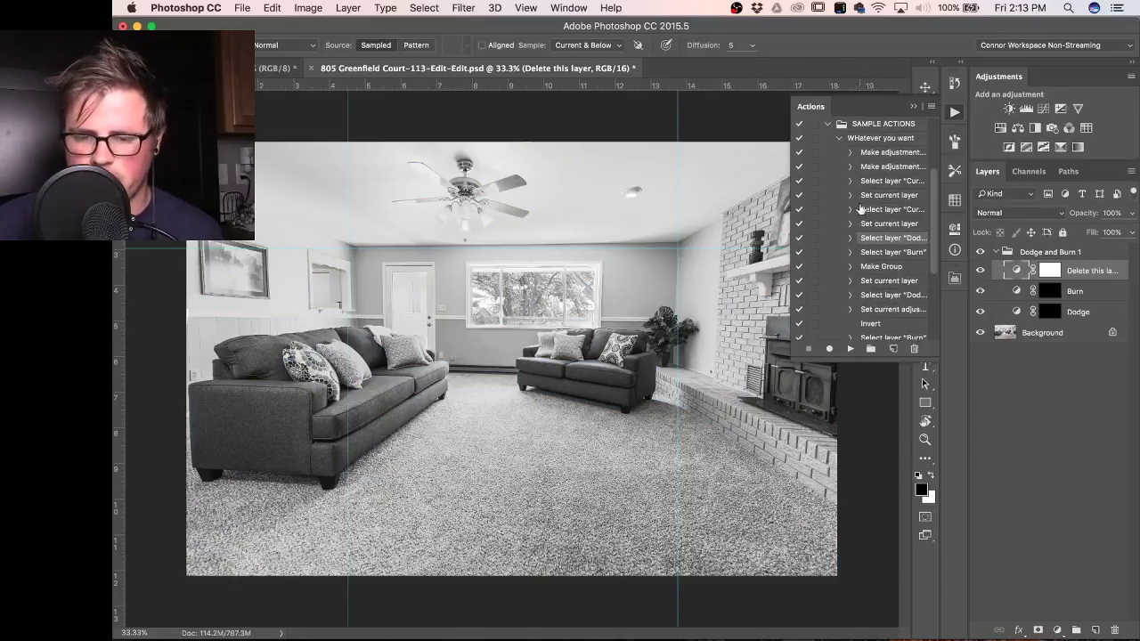
double_click(863, 210)
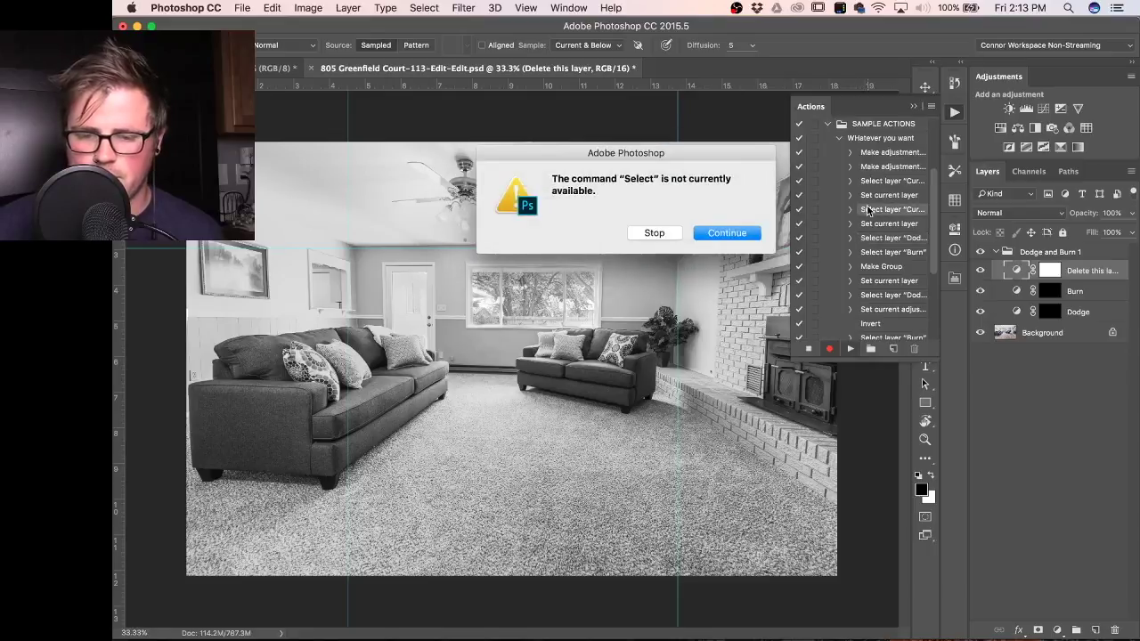
click(655, 233)
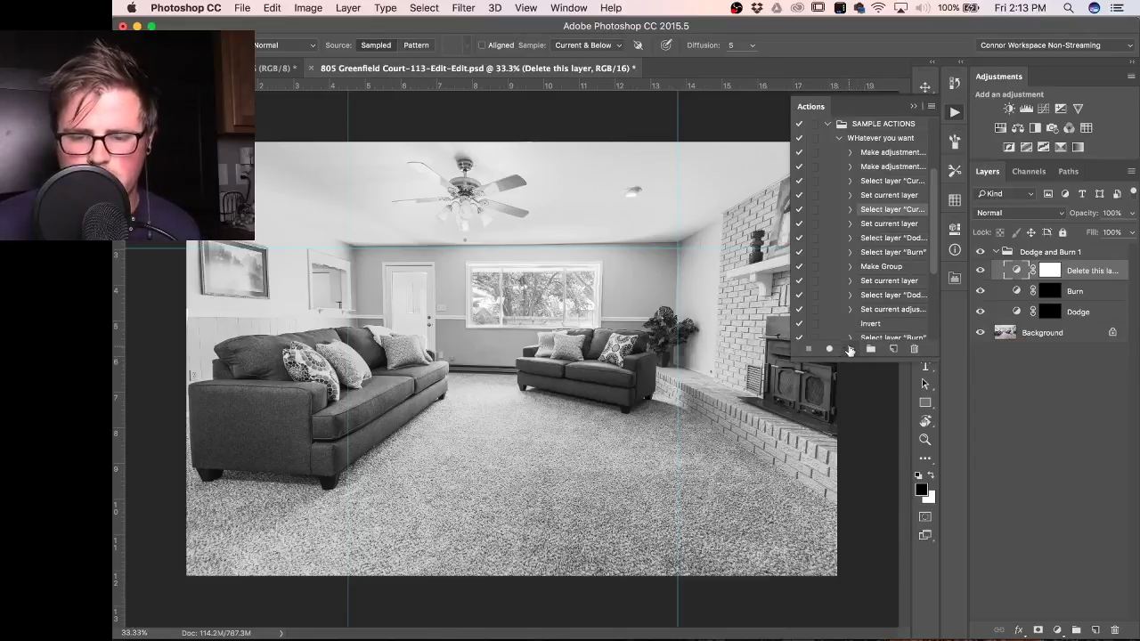
double_click(892, 212)
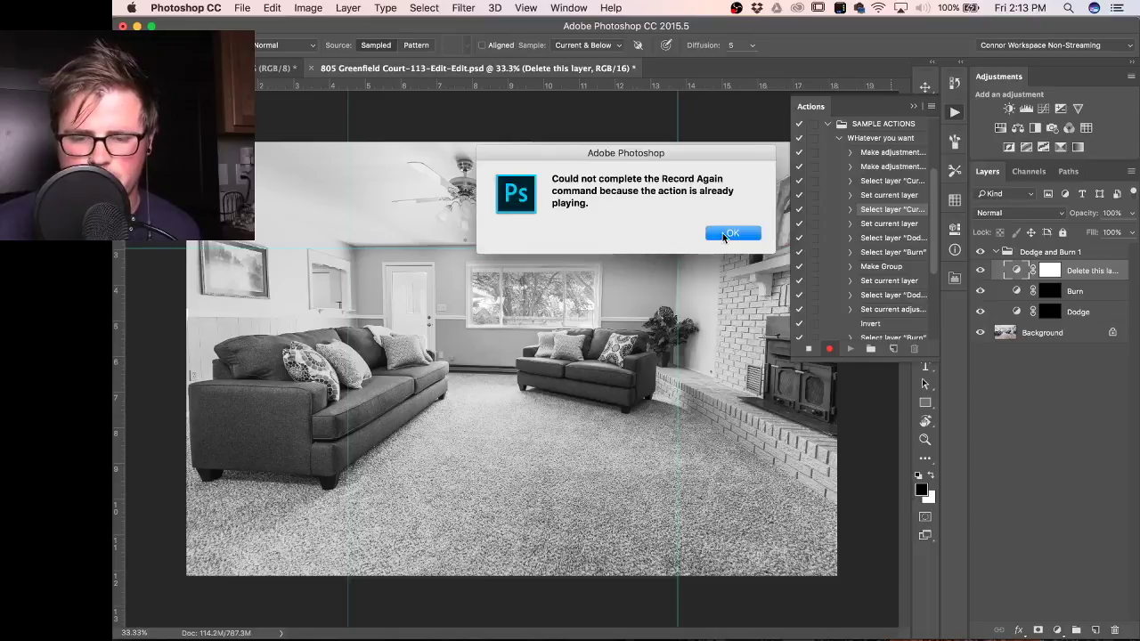
click(723, 232)
click(809, 349)
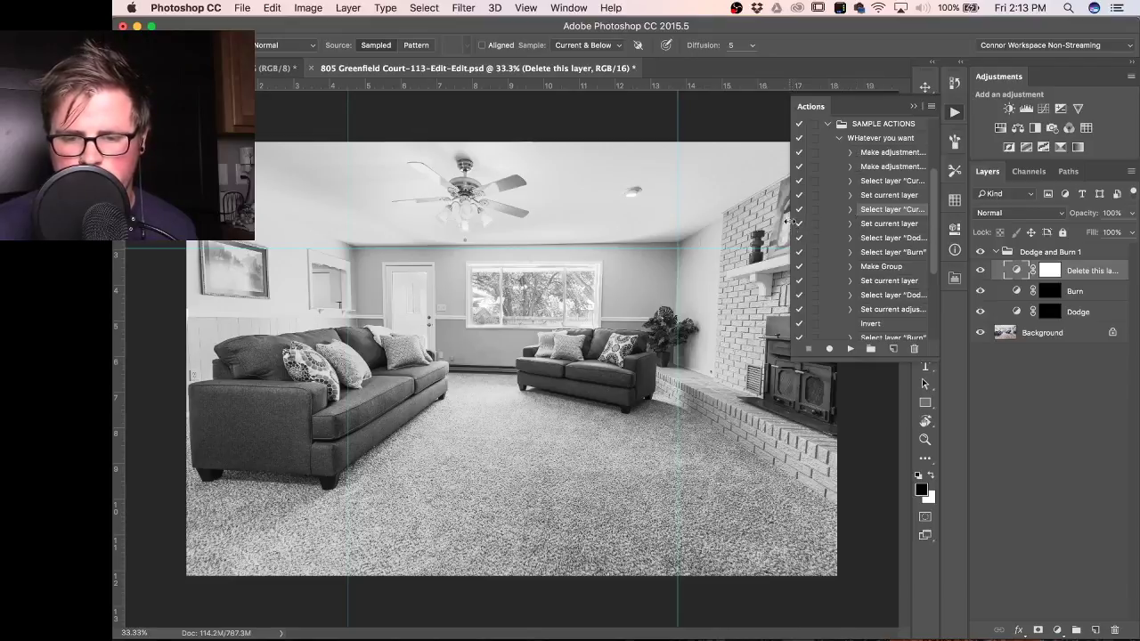
Widen the Actions panel to show full step names, and examine the recorded steps of the "2.Dodge & Burn" action.
drag(788, 222, 653, 219)
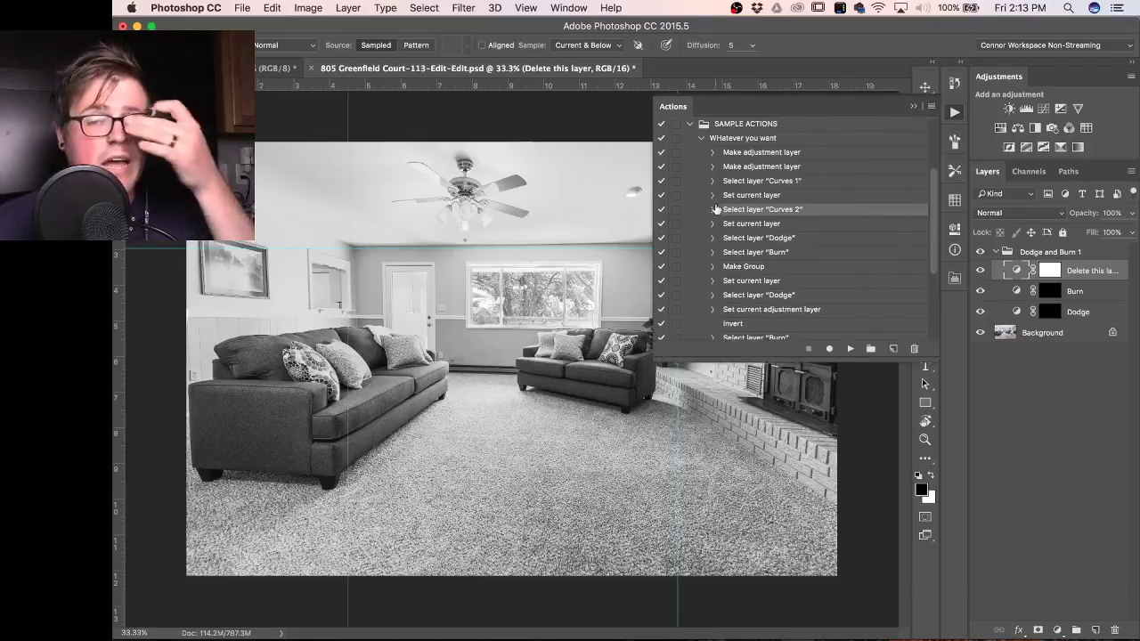
scroll(728, 198, up, 1)
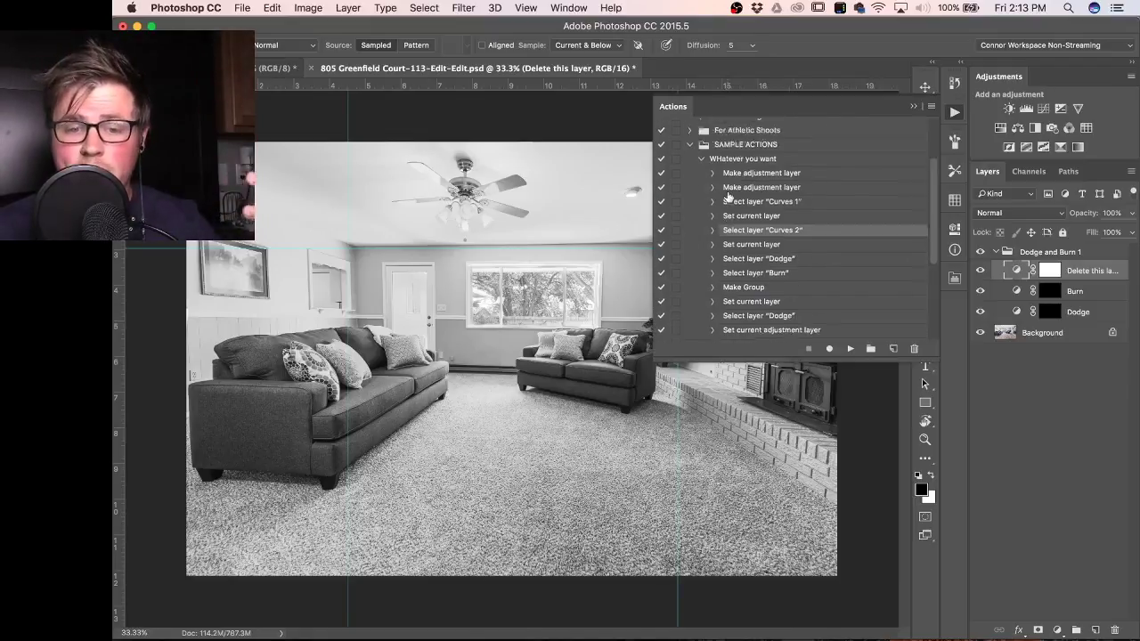
scroll(728, 198, up, 3)
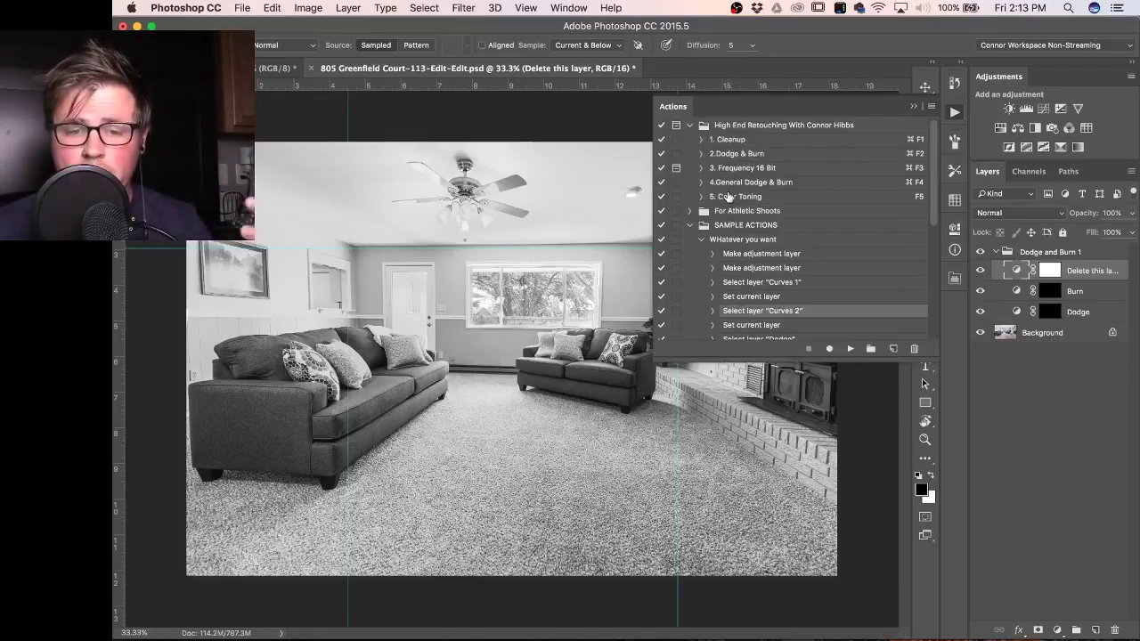
click(701, 153)
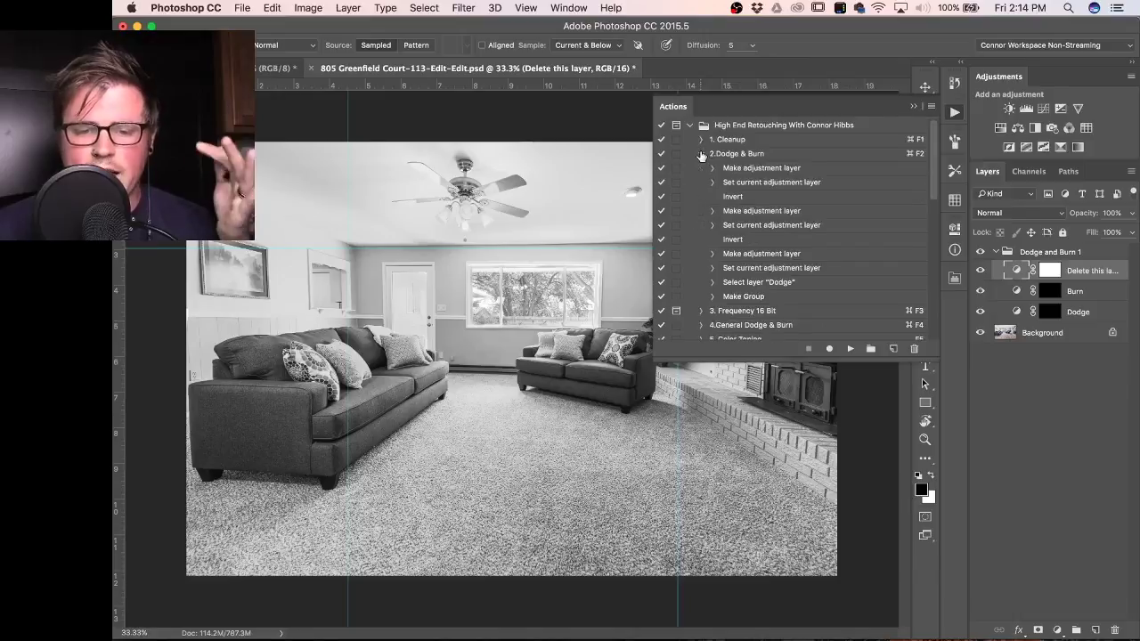
click(701, 155)
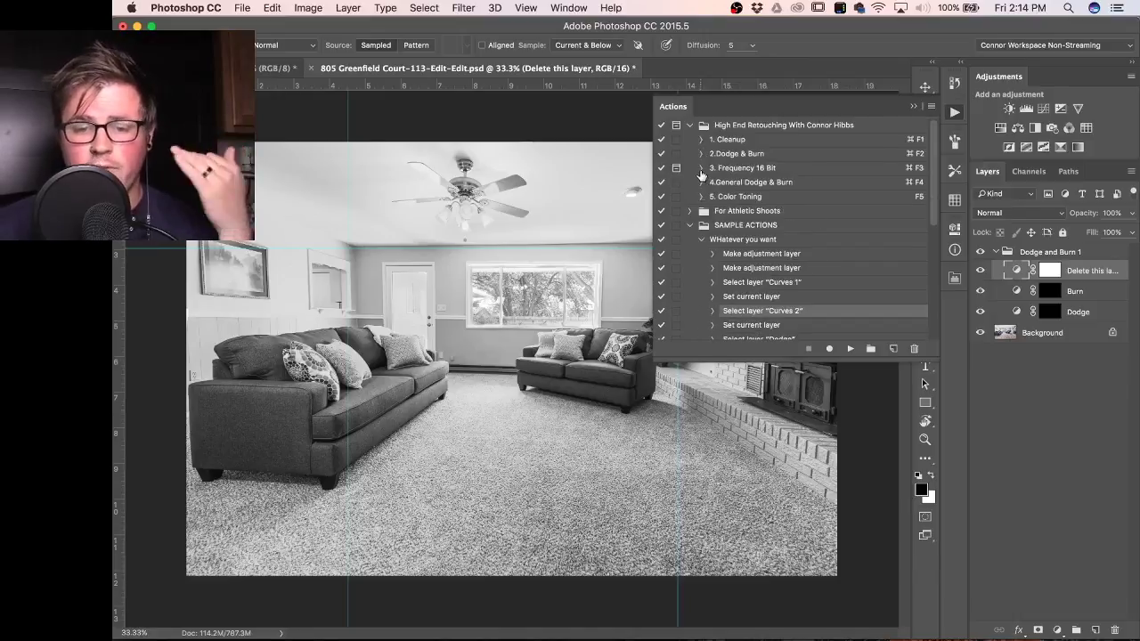
Expand the "3. Frequency 16 Bit" action and examine its recorded steps, including the Apply Image settings.
click(701, 168)
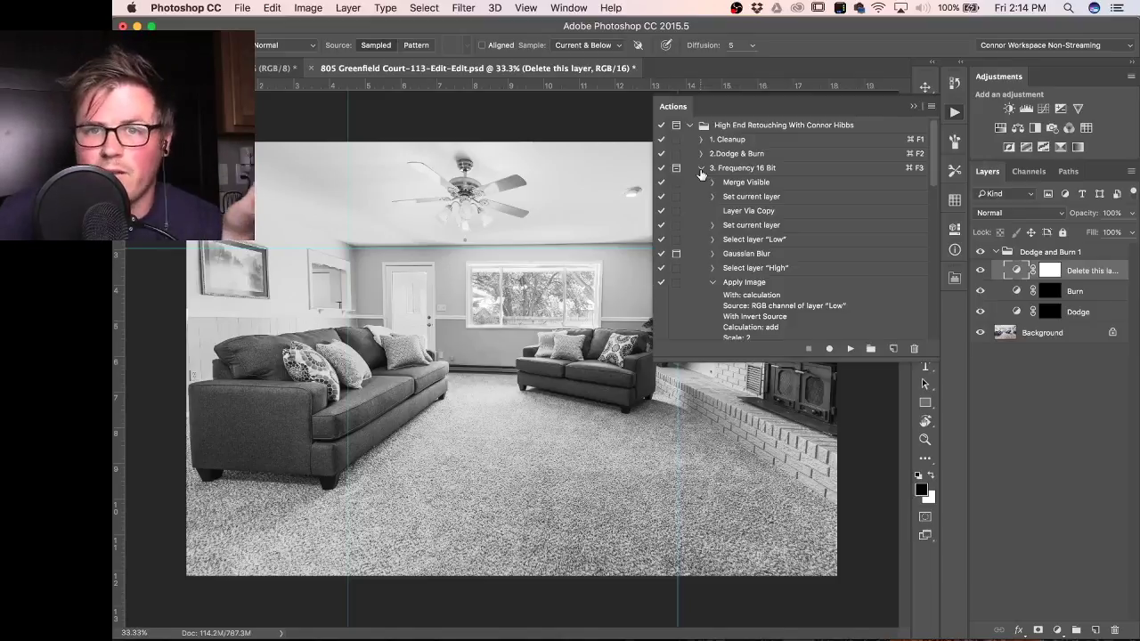
scroll(701, 171, down, 2)
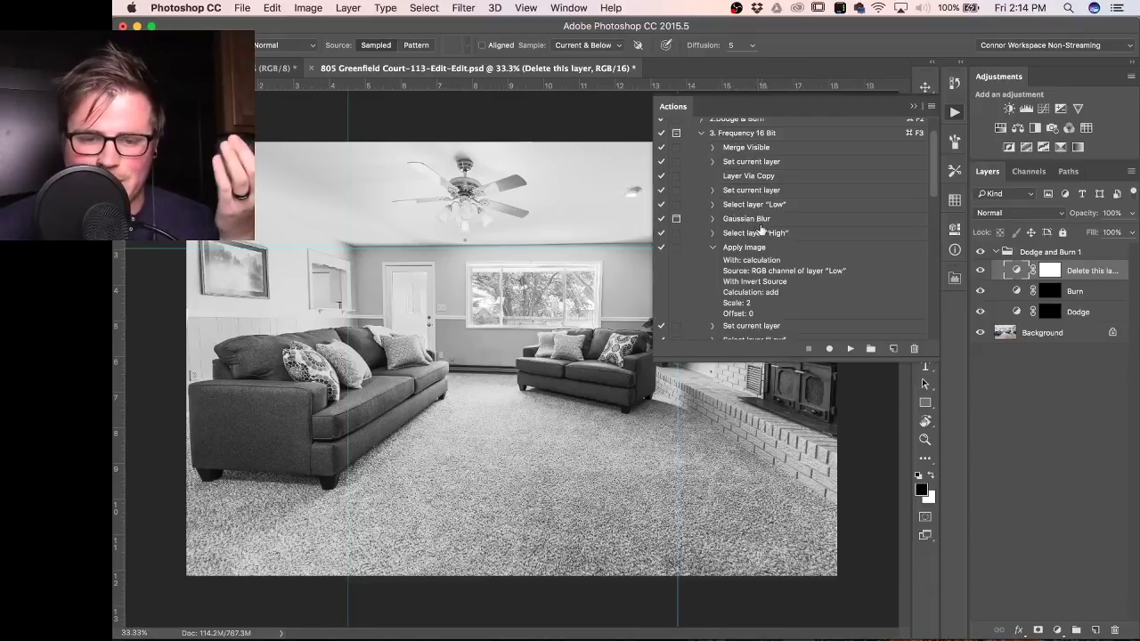
scroll(712, 233, down, 2)
click(696, 215)
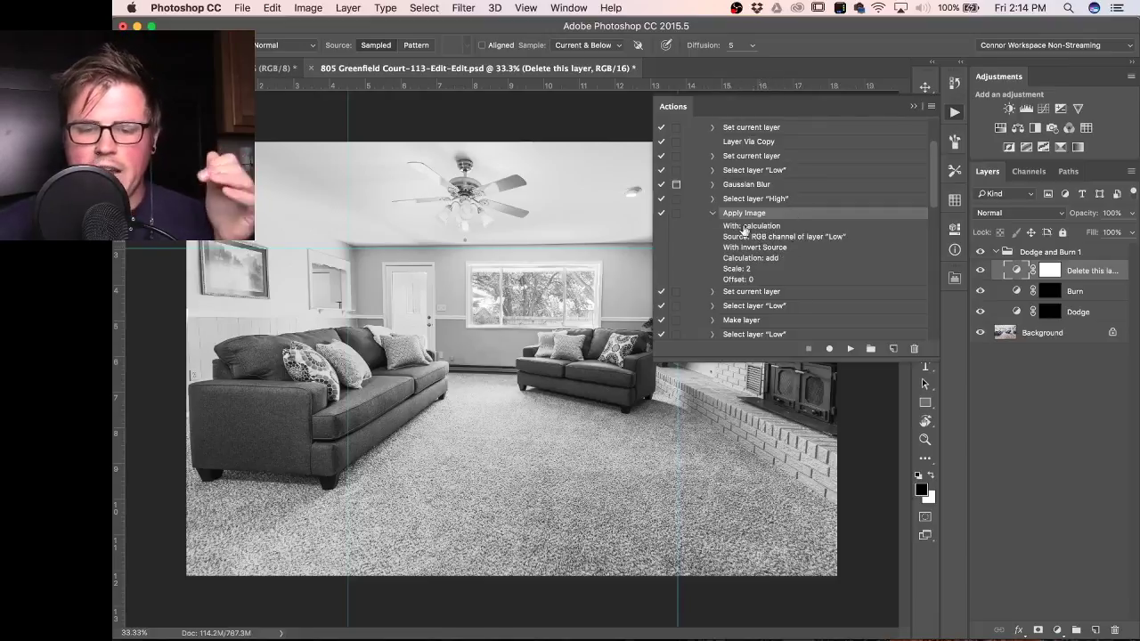
Hide and collapse the Dodge and Burn 1 group, and close the Actions panel.
click(310, 9)
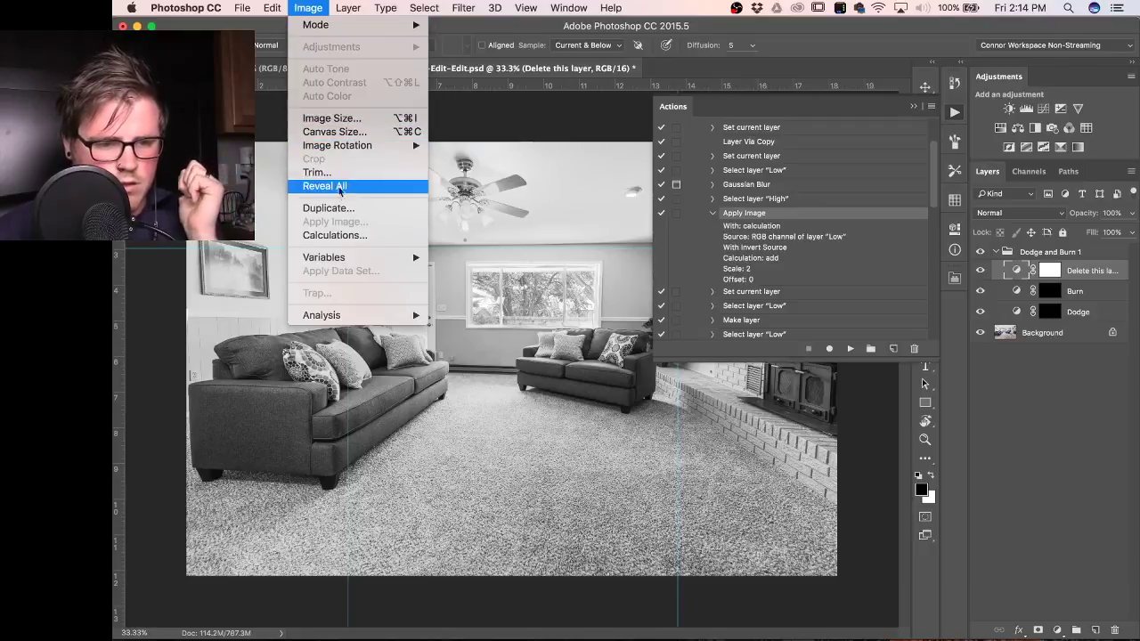
click(1032, 381)
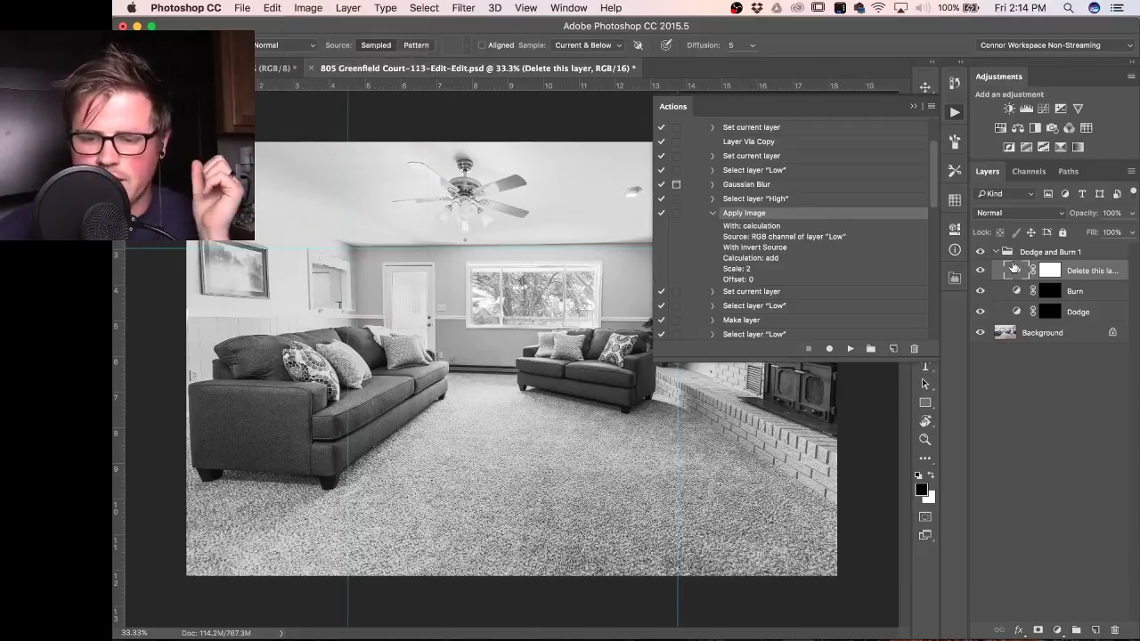
click(1005, 254)
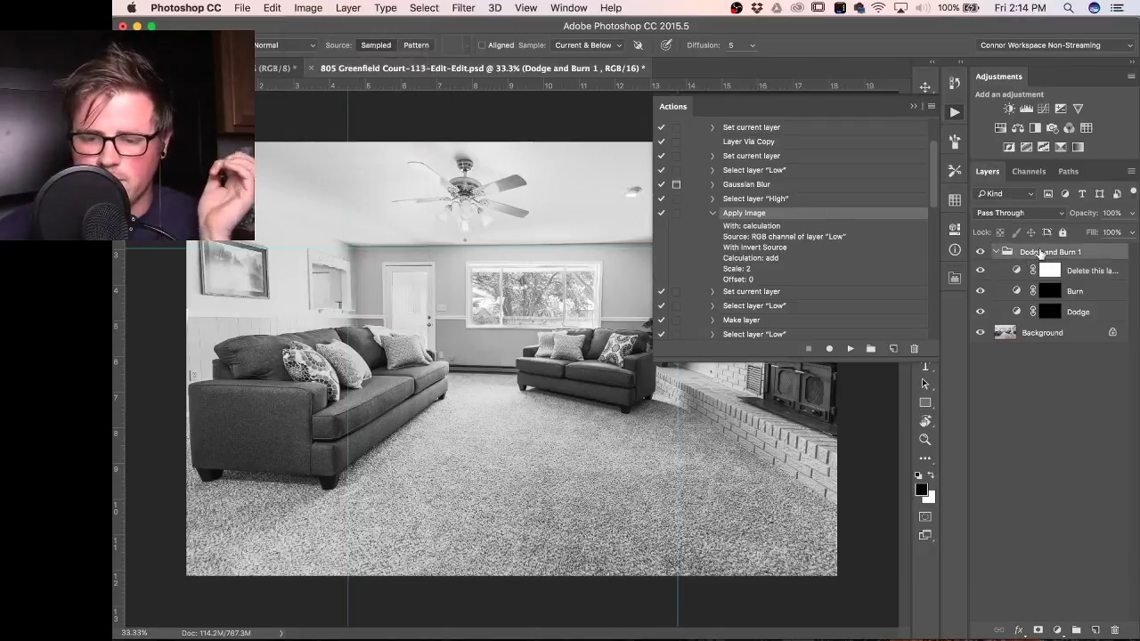
click(981, 253)
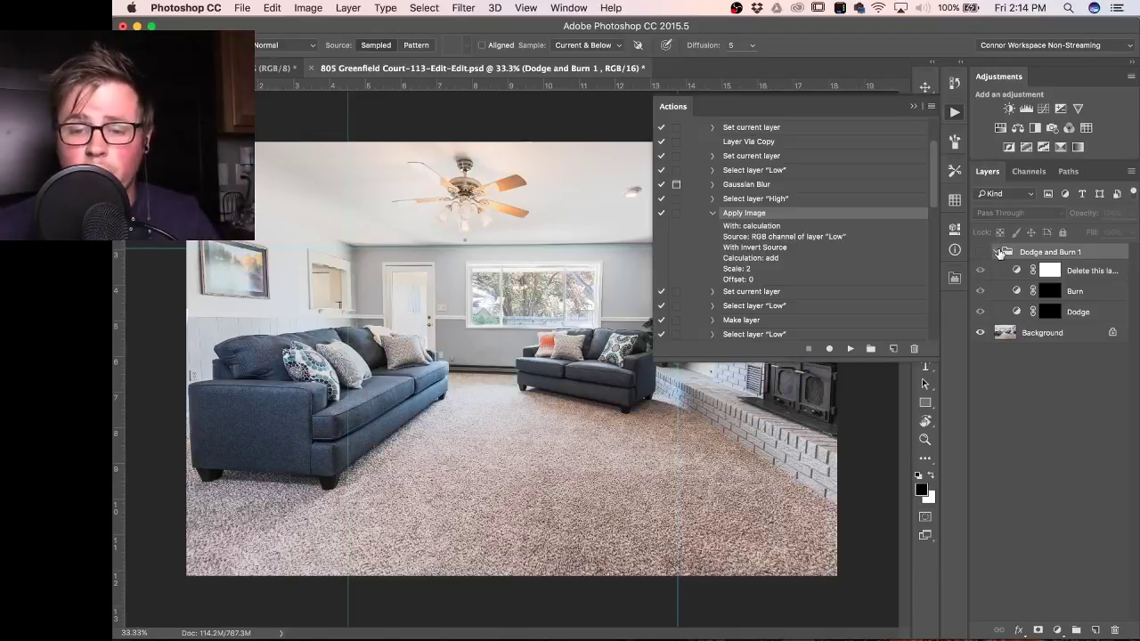
click(995, 252)
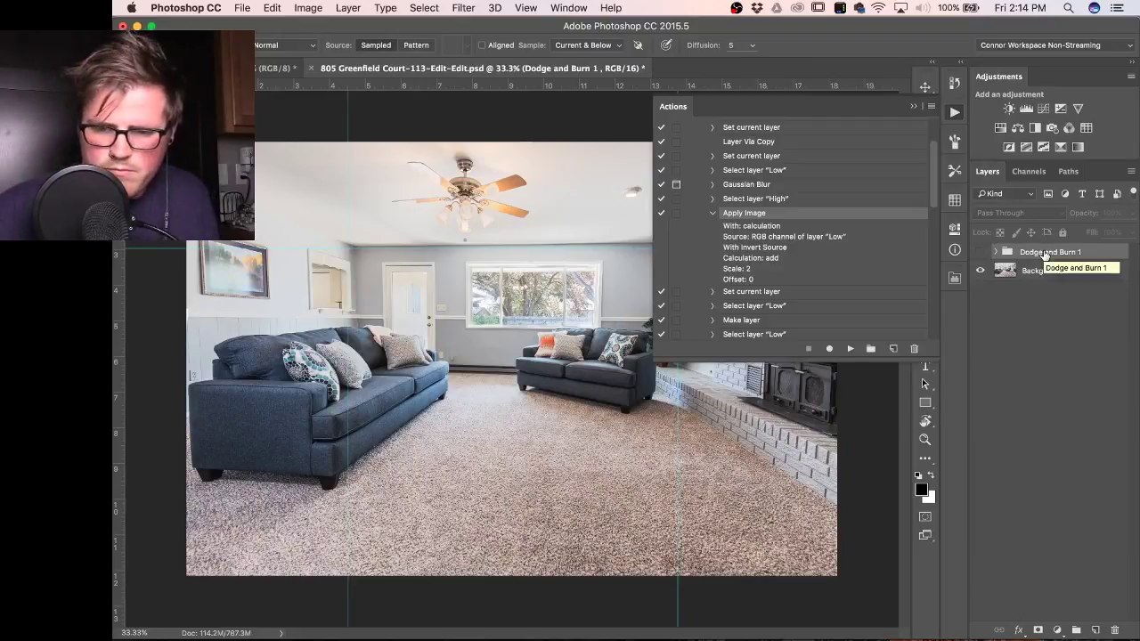
click(954, 111)
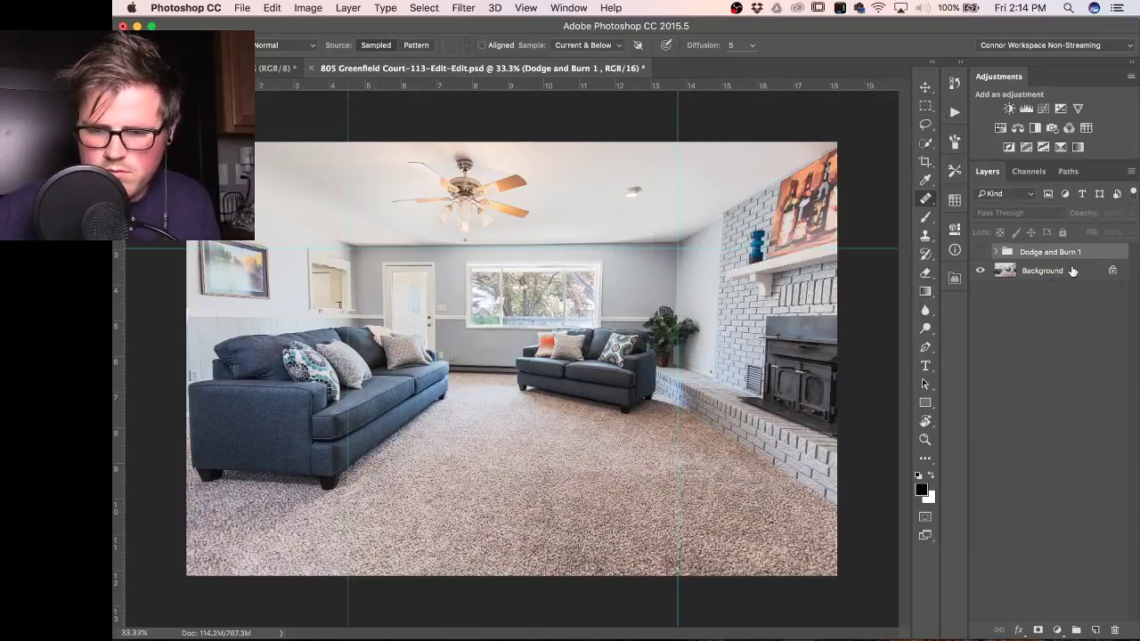
Duplicate the Background layer twice.
click(1073, 271)
key(super+j)
key(super+j)
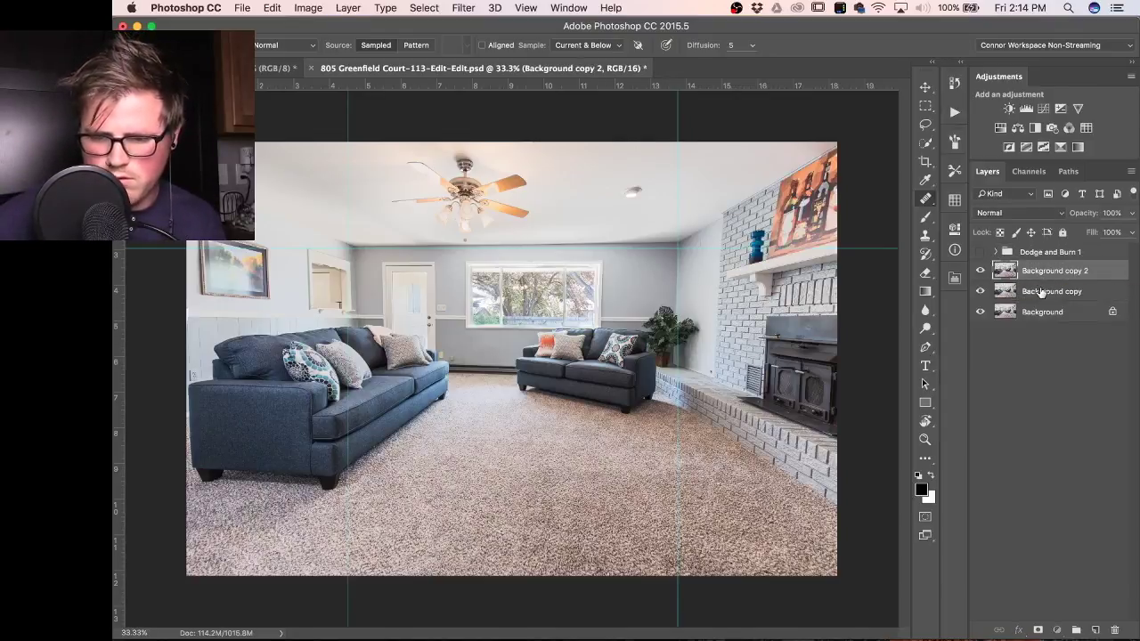
Apply a Gaussian Blur with a 7.8-pixel radius to the Background copy layer.
click(1041, 293)
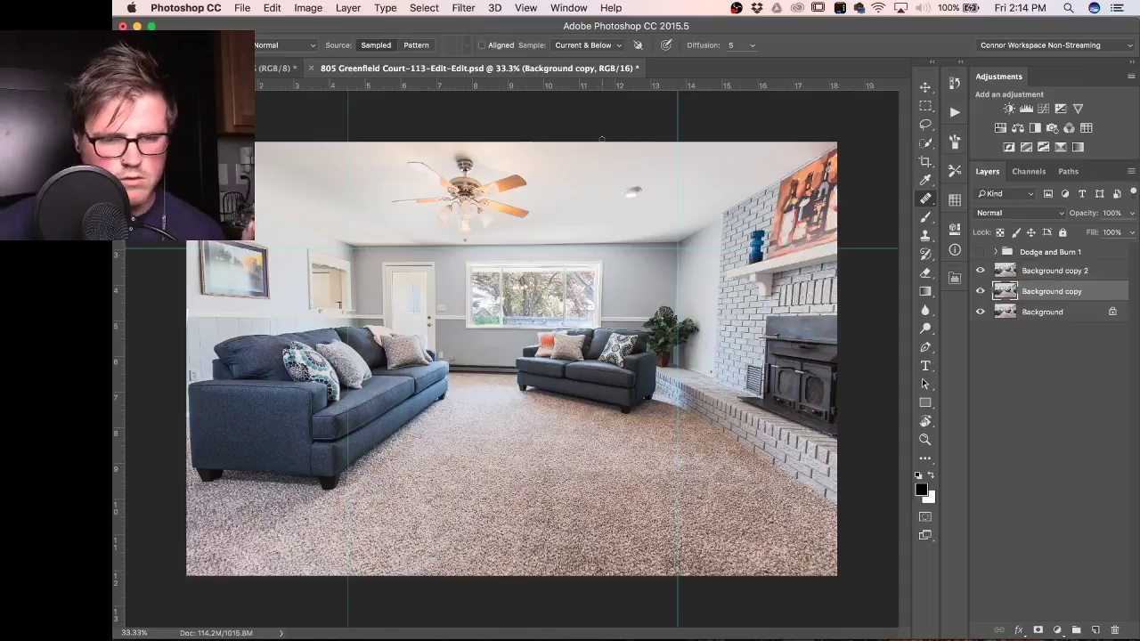
click(460, 9)
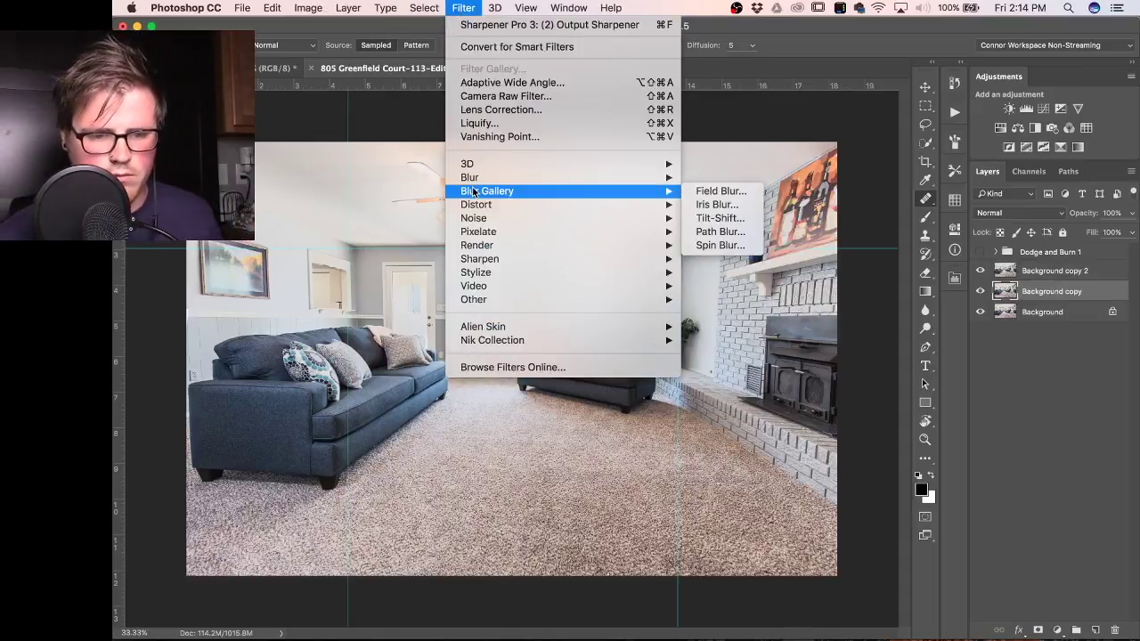
mouse_move(487, 180)
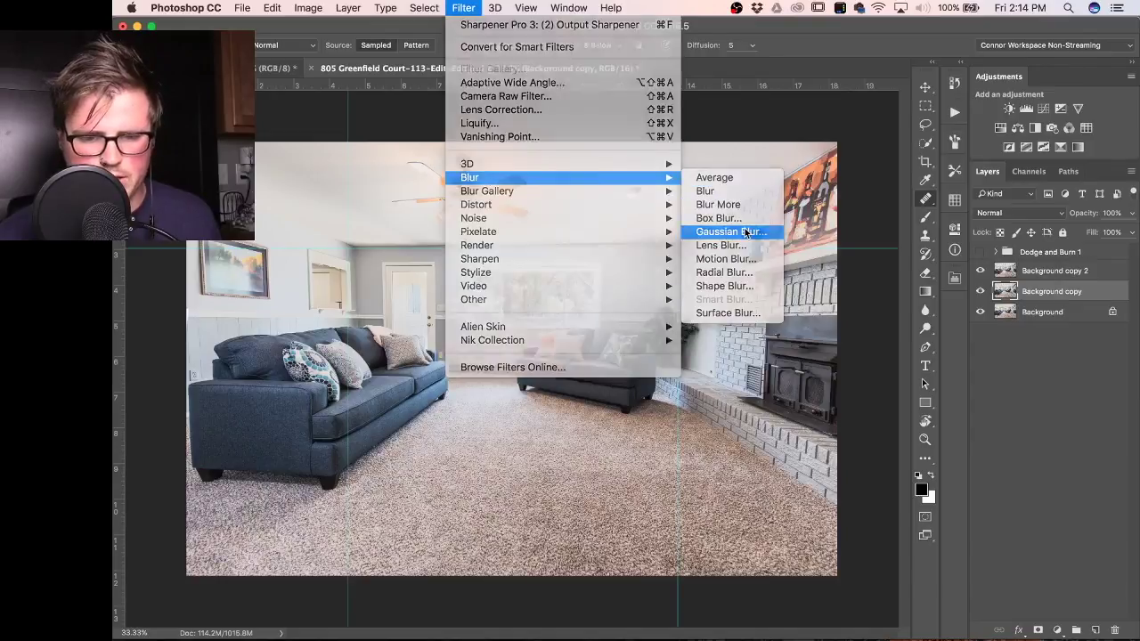
click(741, 232)
click(632, 337)
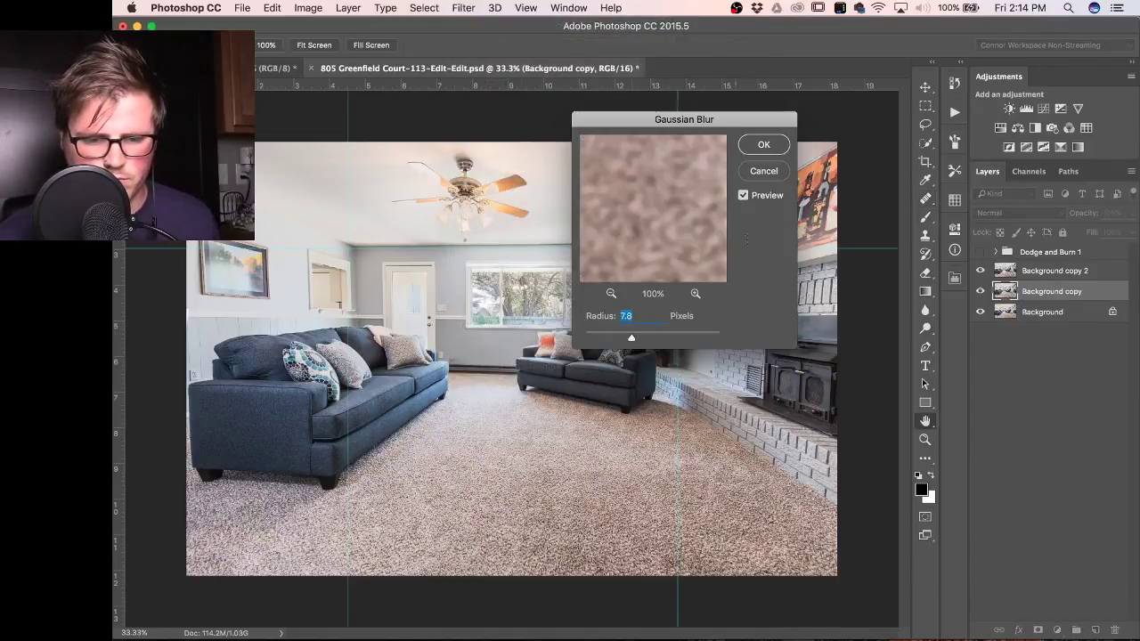
click(764, 145)
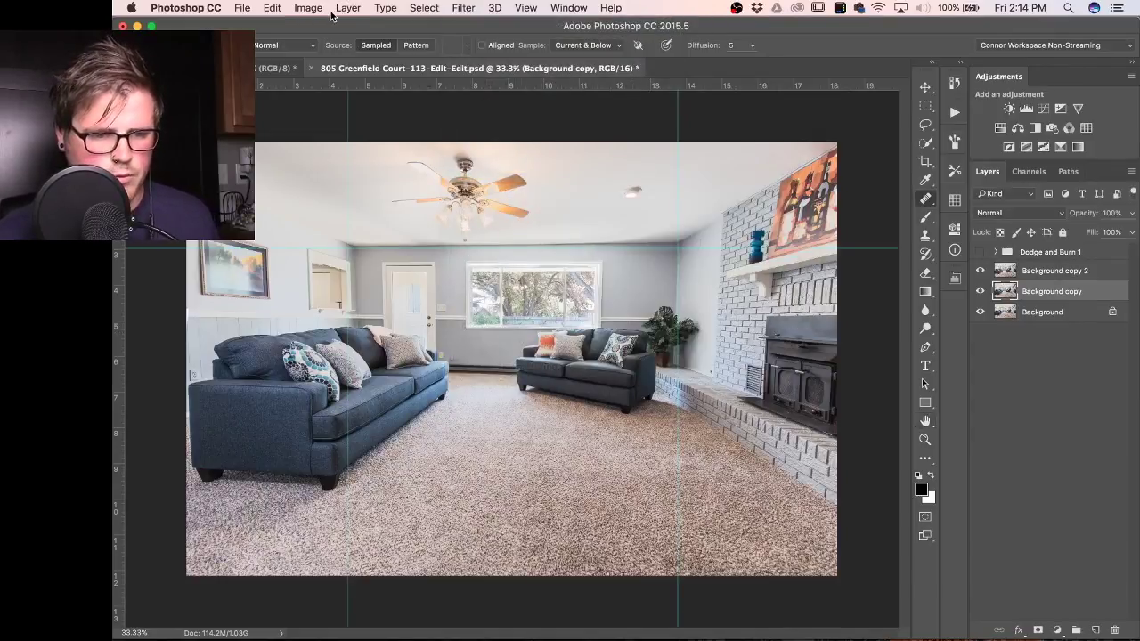
Start Apply Image on the Background copy layer and arrange its dialog beside the recorded Apply Image settings of the action.
click(309, 8)
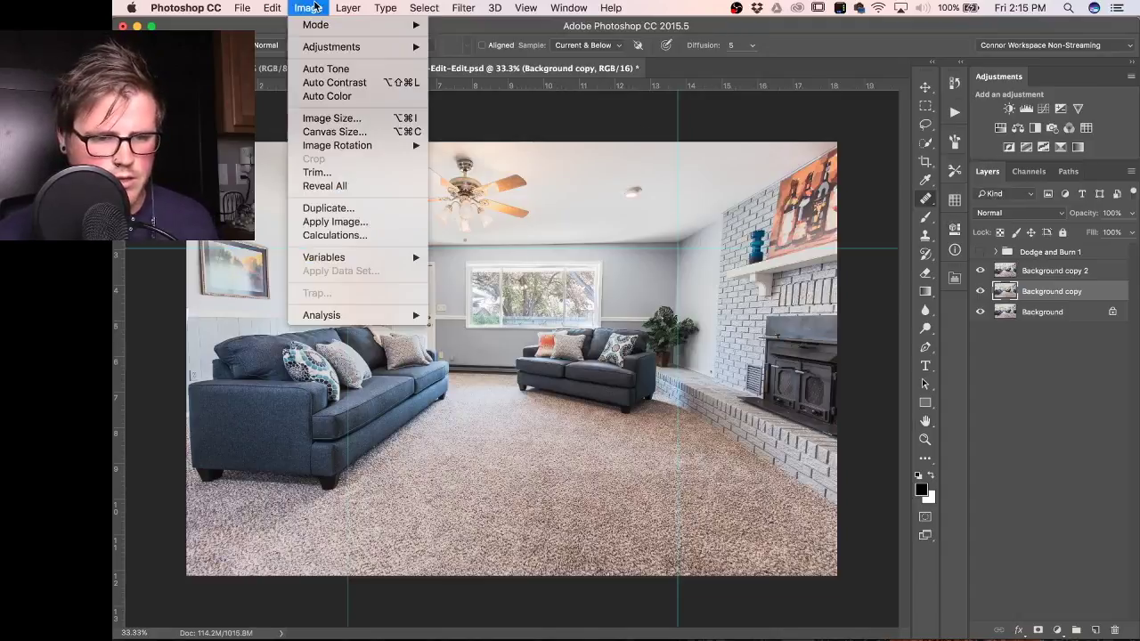
click(360, 222)
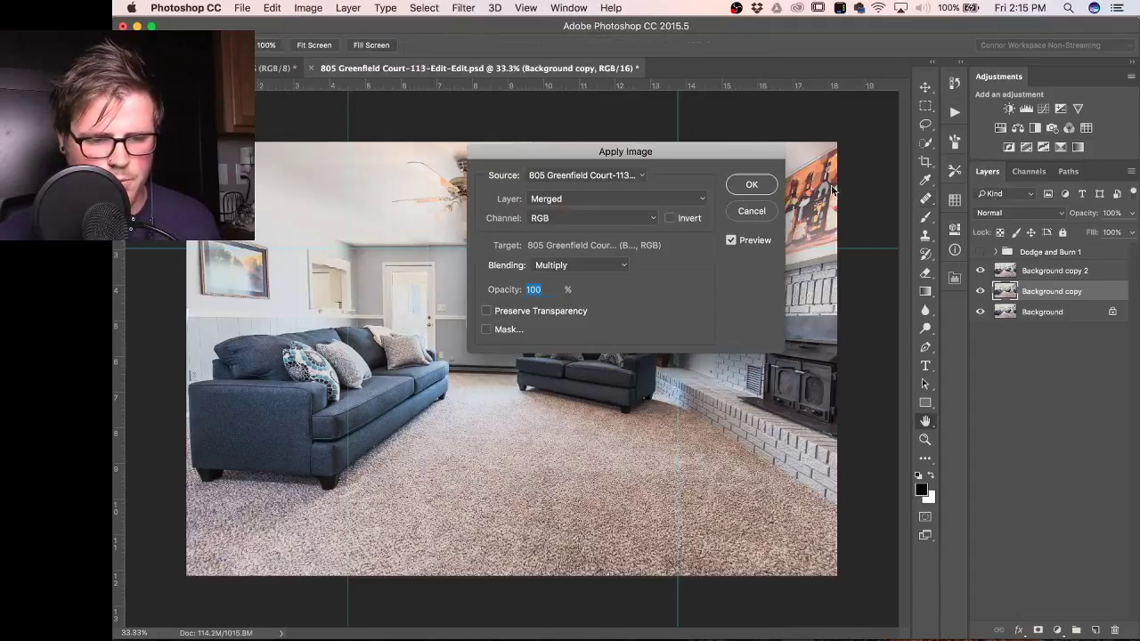
click(954, 113)
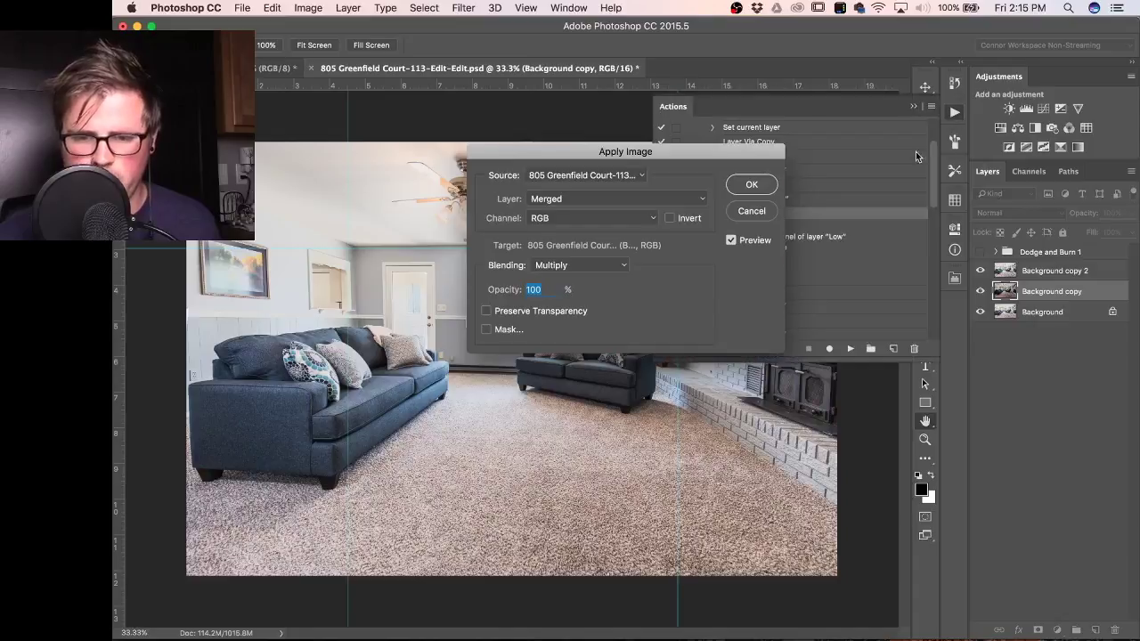
drag(749, 160, 590, 178)
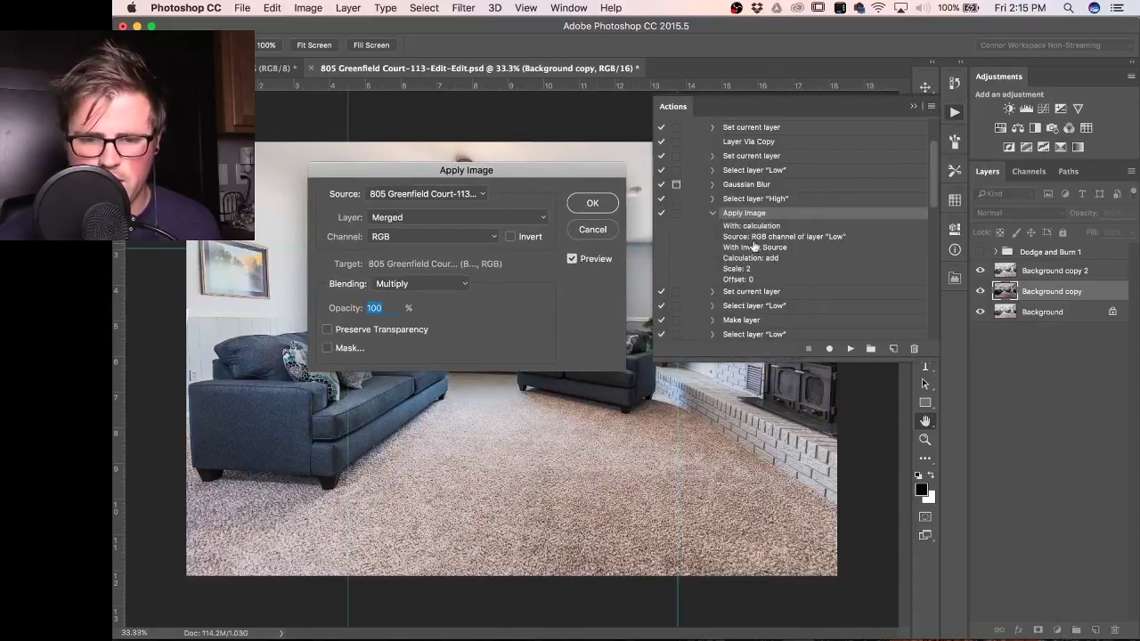
Try Apply Image with Background copy as the source layer, inverted, and Add blending, and cancel the dialog.
click(411, 222)
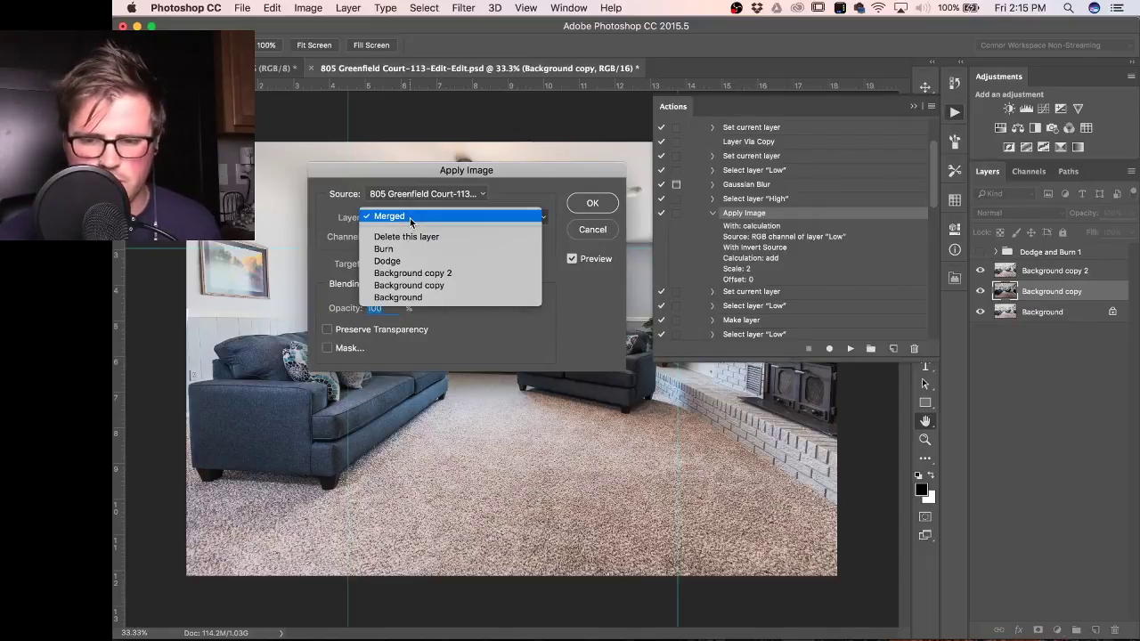
click(411, 220)
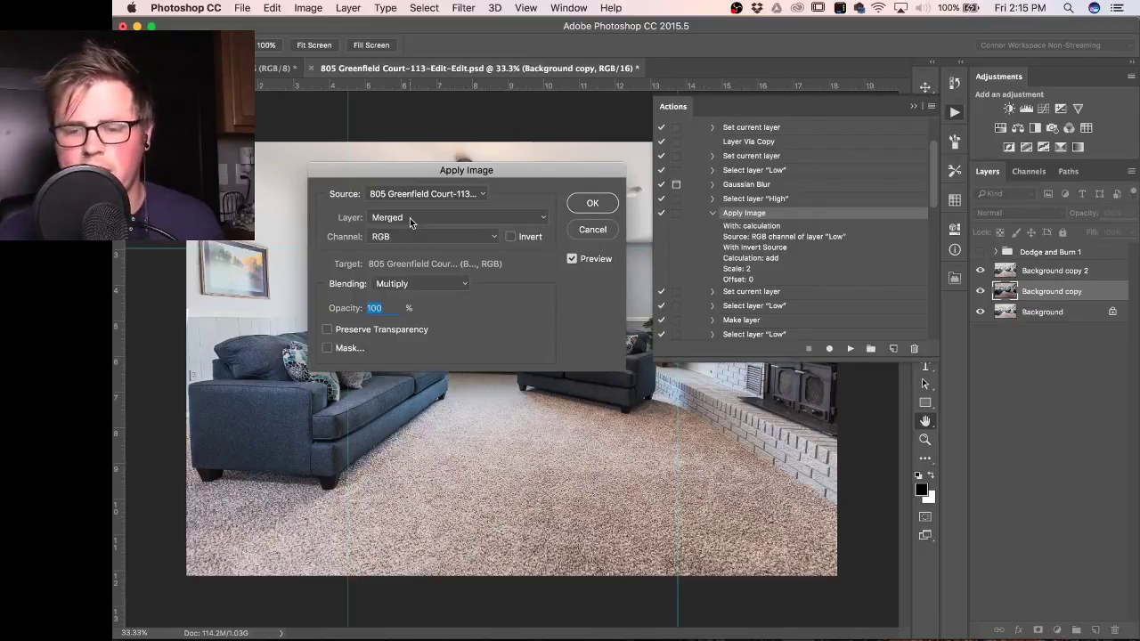
click(409, 222)
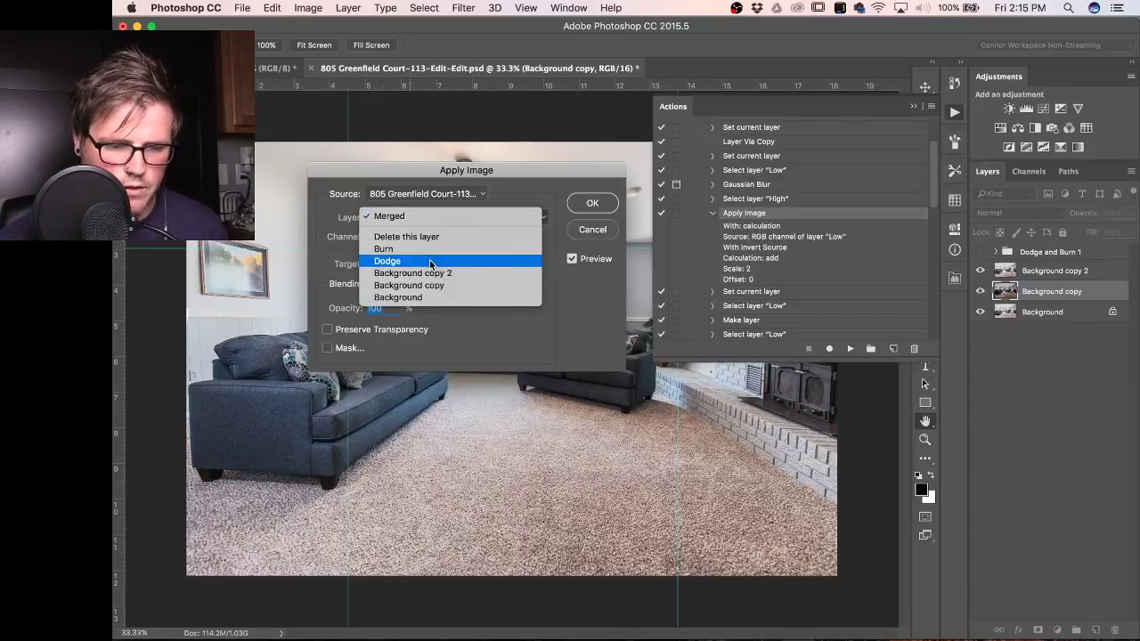
click(423, 286)
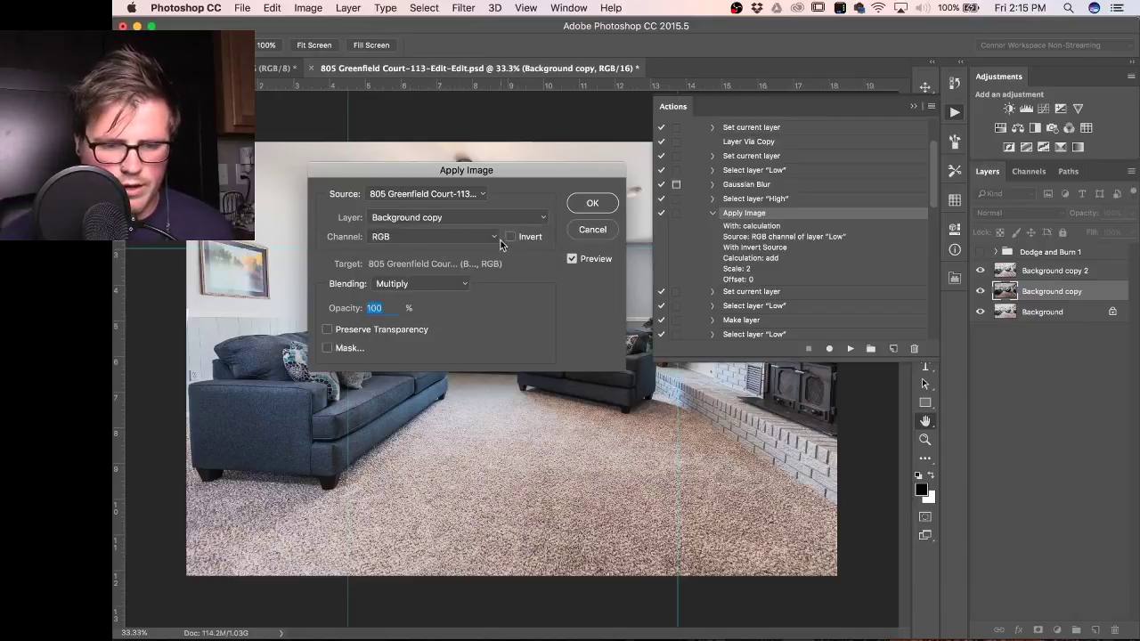
click(390, 284)
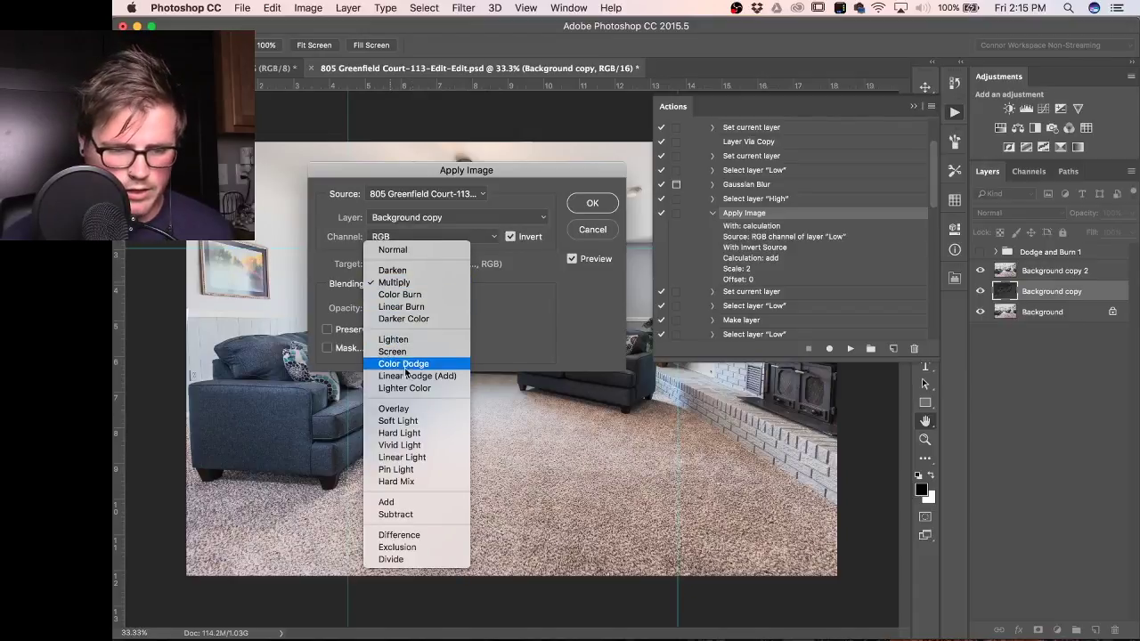
click(391, 503)
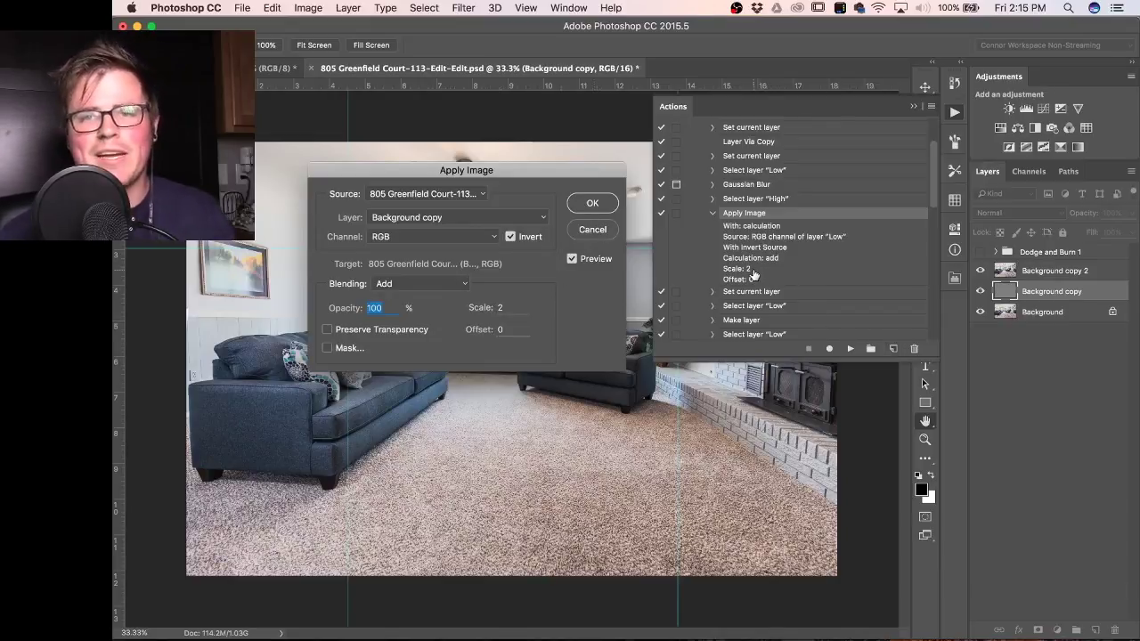
click(576, 230)
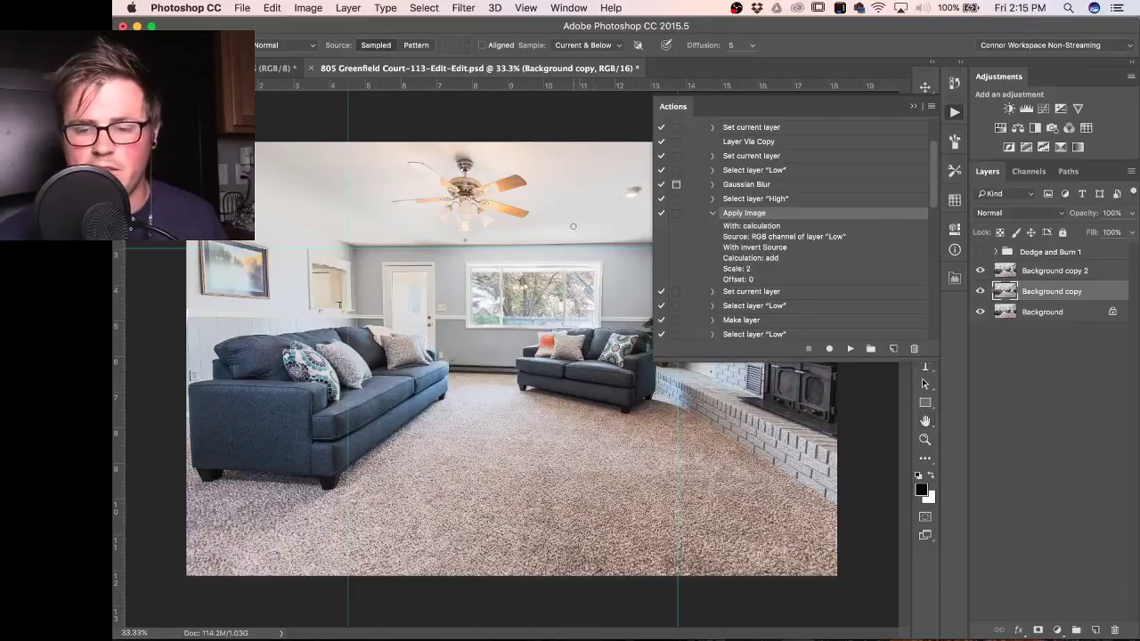
Delete both duplicated Background layers.
shift+click(1079, 272)
key(Delete)
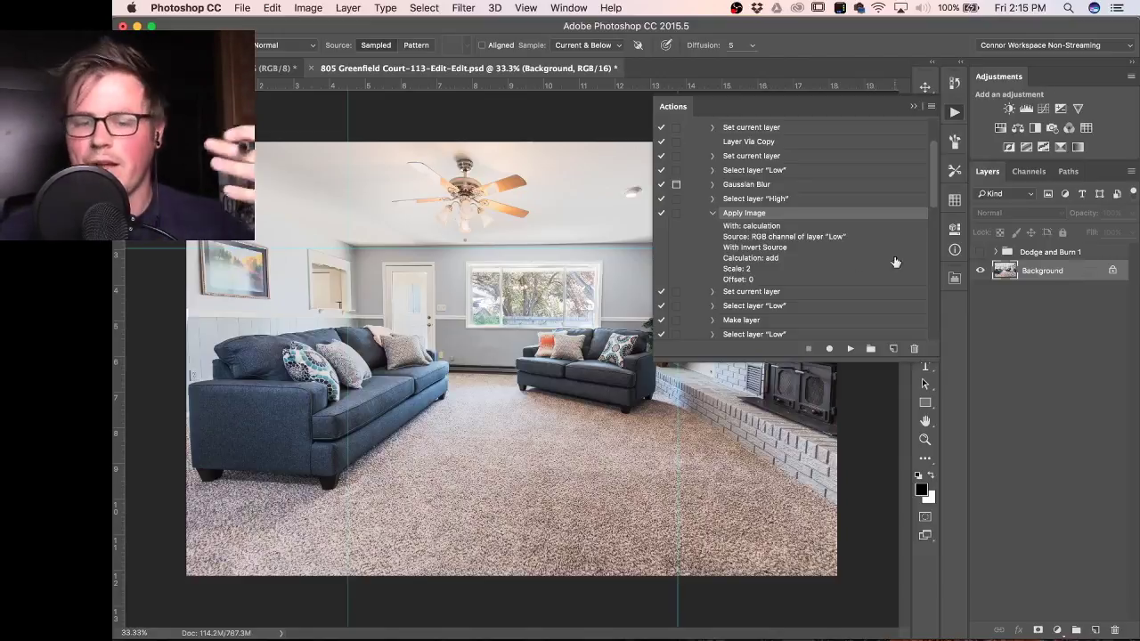
Start recording after the "Set current layer" step following Select layer "Curves 2" in the sample action, and expand and show the Dodge and Burn 1 group.
click(713, 214)
scroll(715, 216, down, 3)
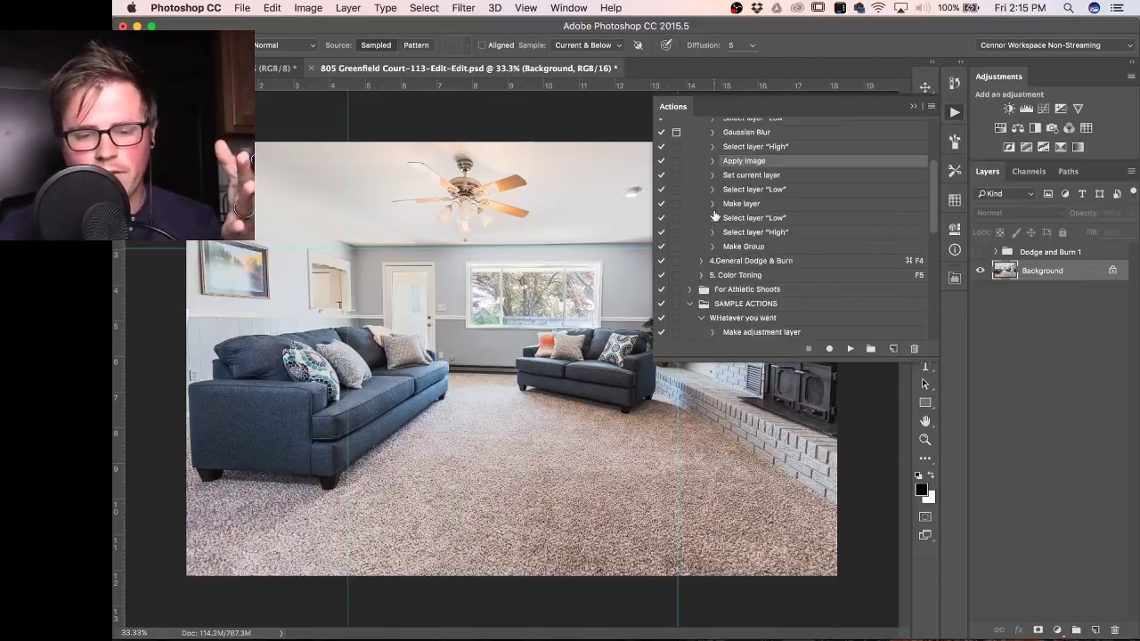
scroll(714, 216, down, 5)
scroll(764, 202, down, 1)
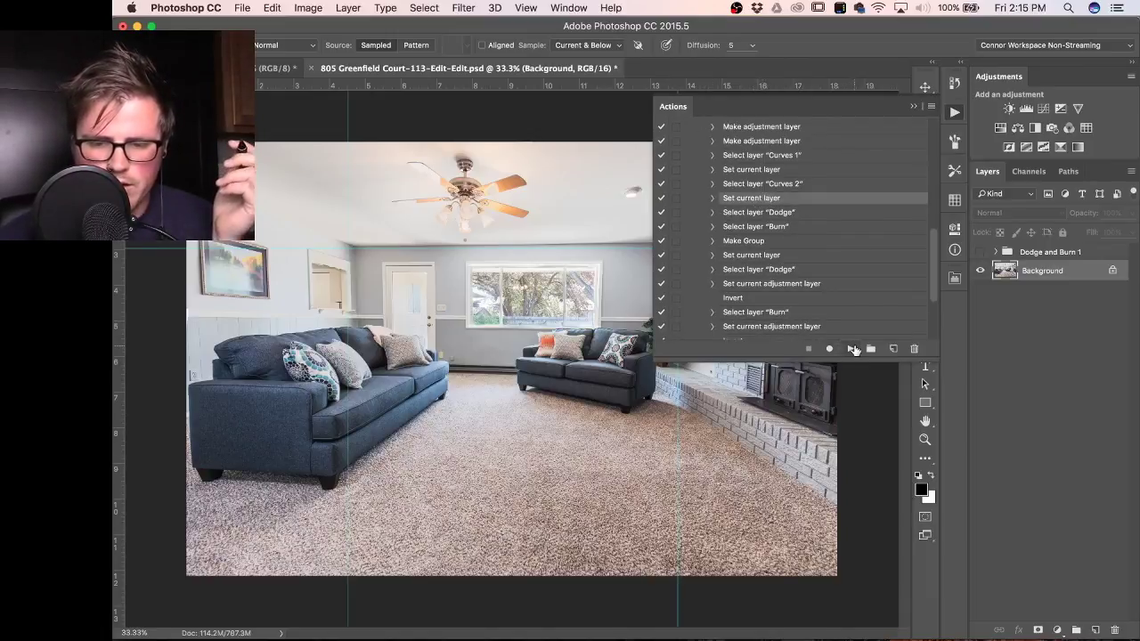
click(829, 349)
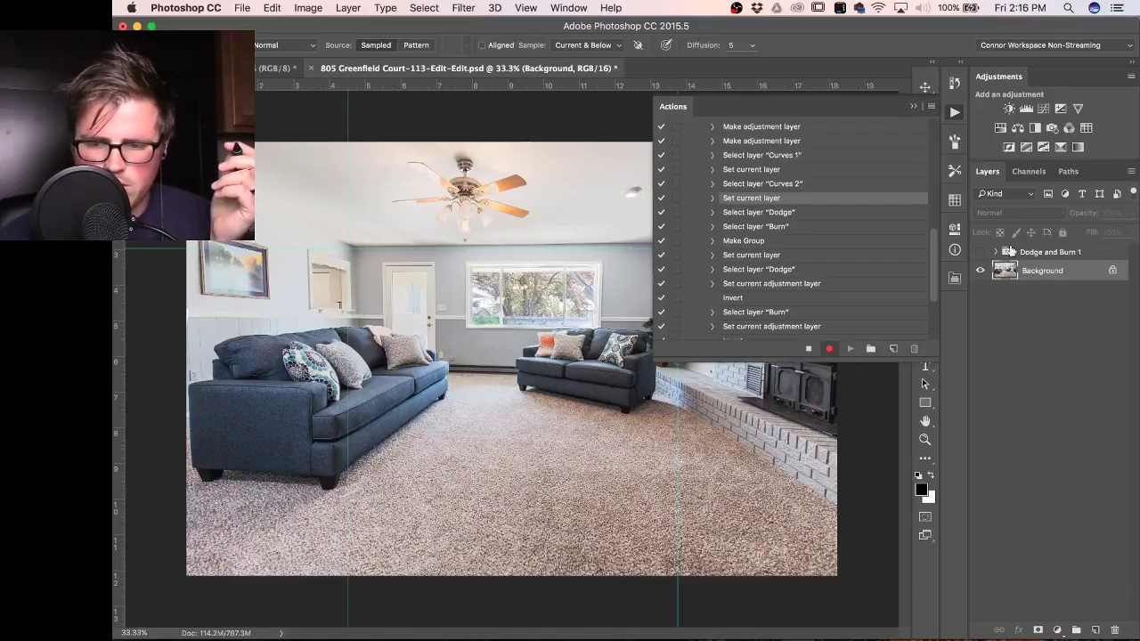
click(995, 253)
click(983, 254)
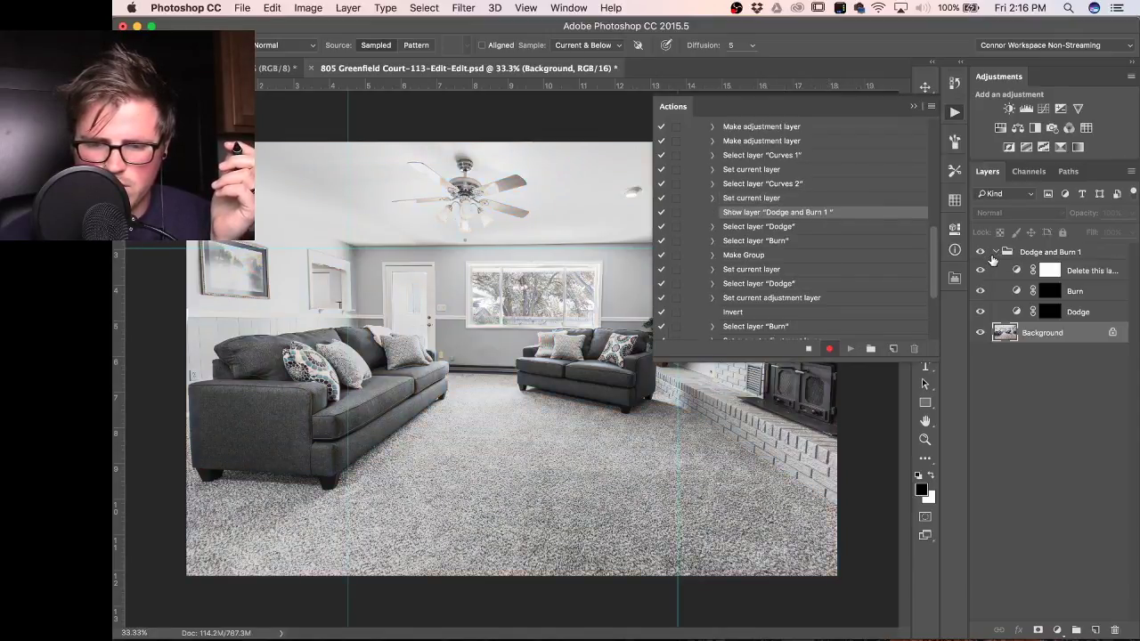
Record selecting the Burn layer and adding a new empty layer above it, and stop recording.
click(1076, 294)
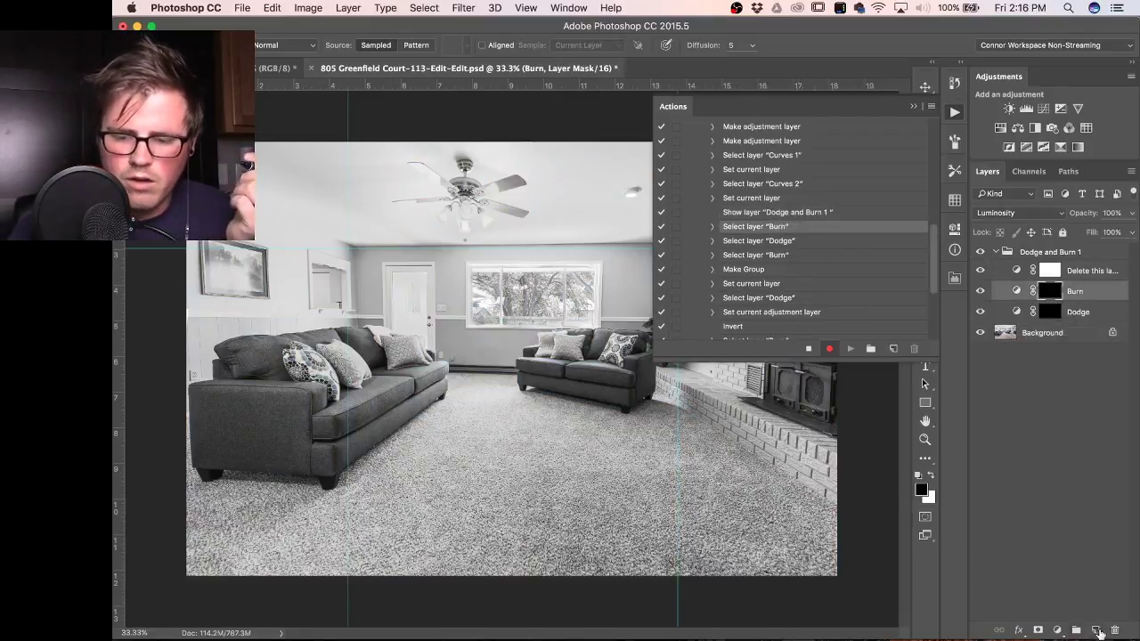
click(1097, 630)
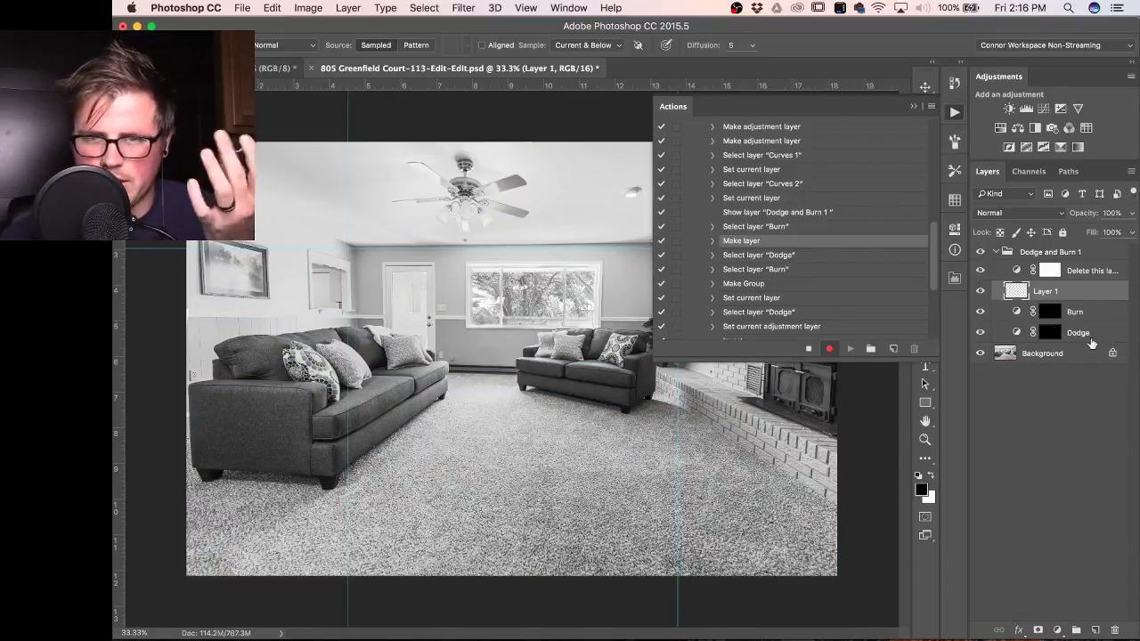
click(809, 348)
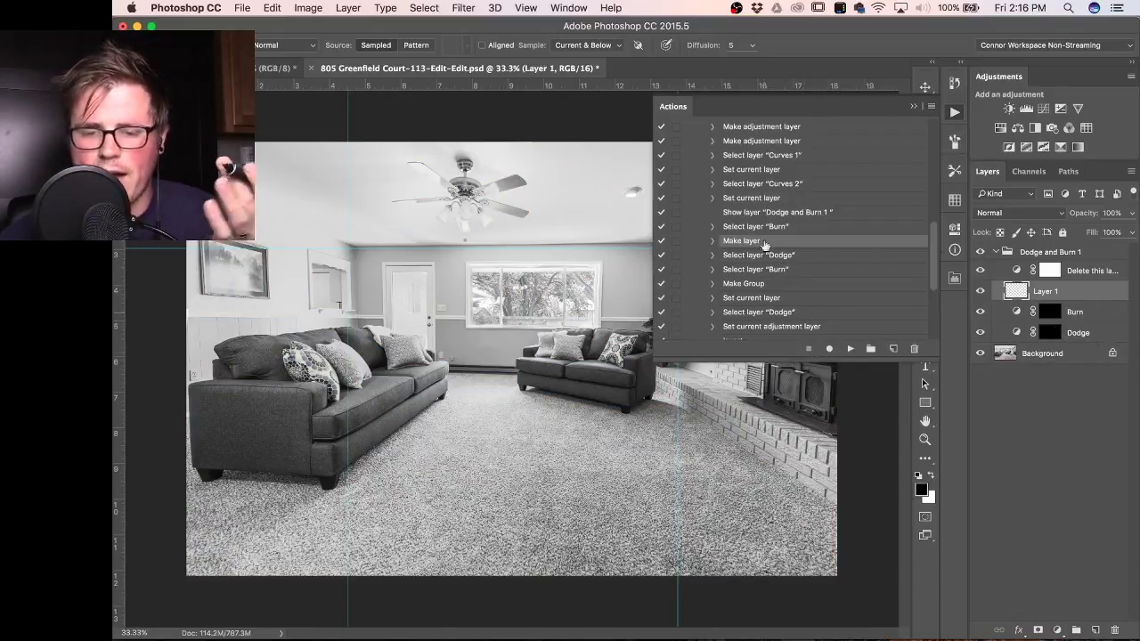
Examine the newly inserted steps among the sample action's recorded steps and expand the Make layer step.
click(742, 184)
scroll(742, 190, up, 3)
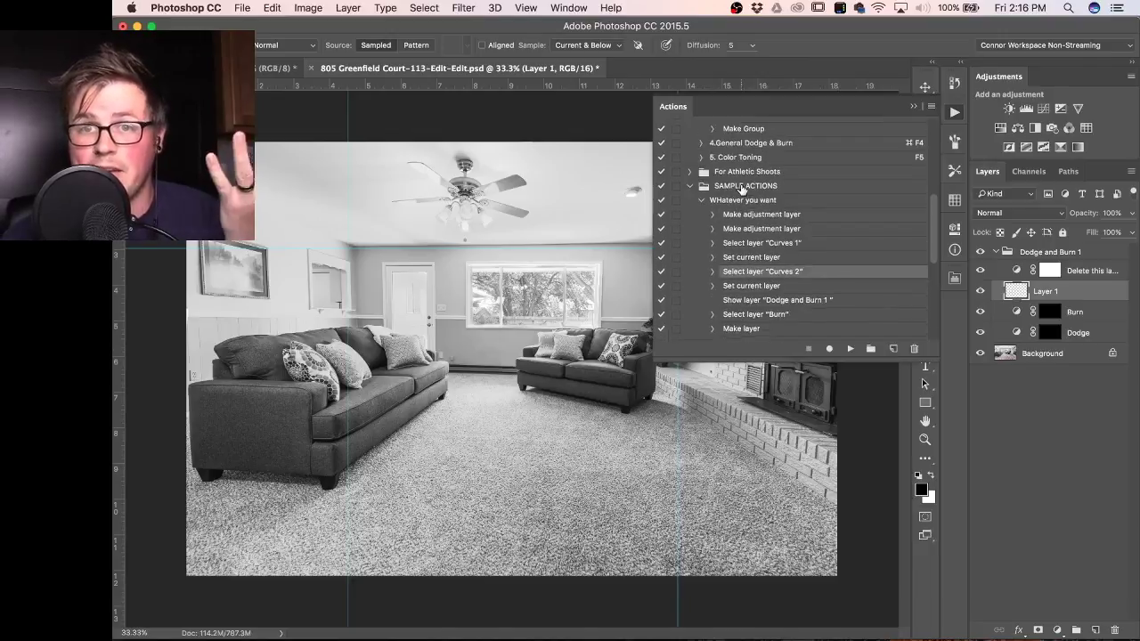
scroll(748, 185, down, 5)
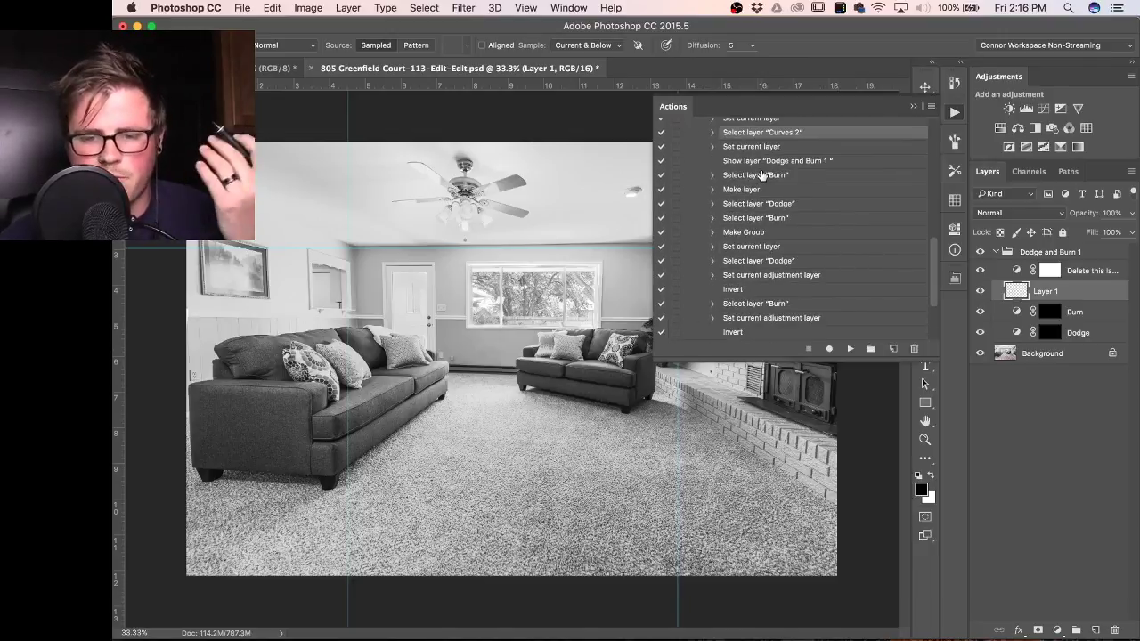
click(764, 188)
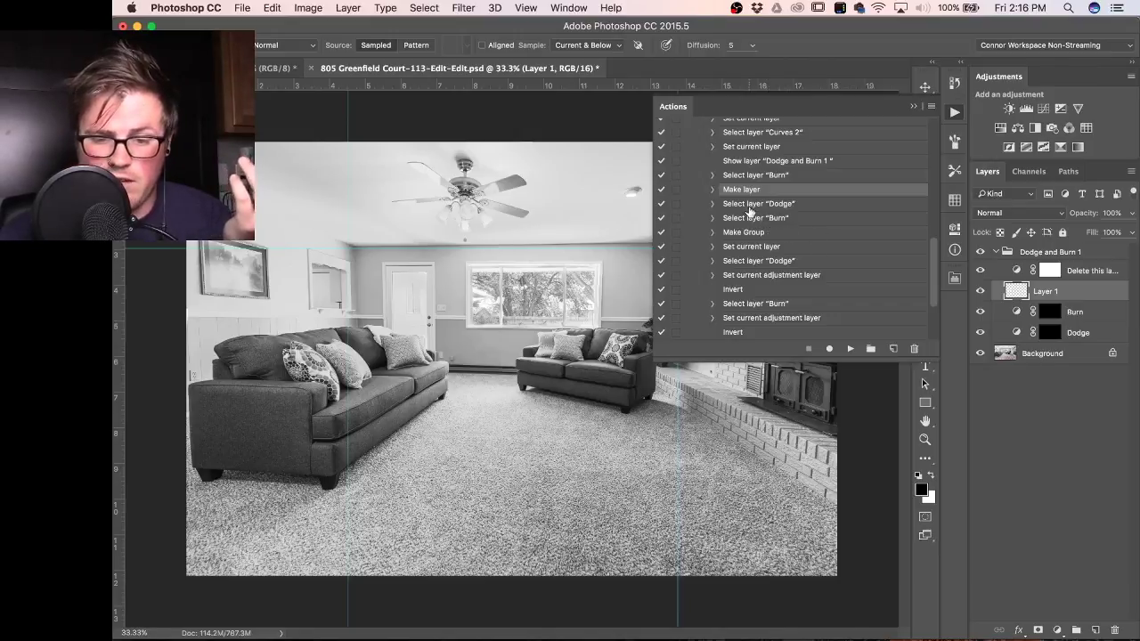
click(715, 194)
scroll(756, 178, up, 1)
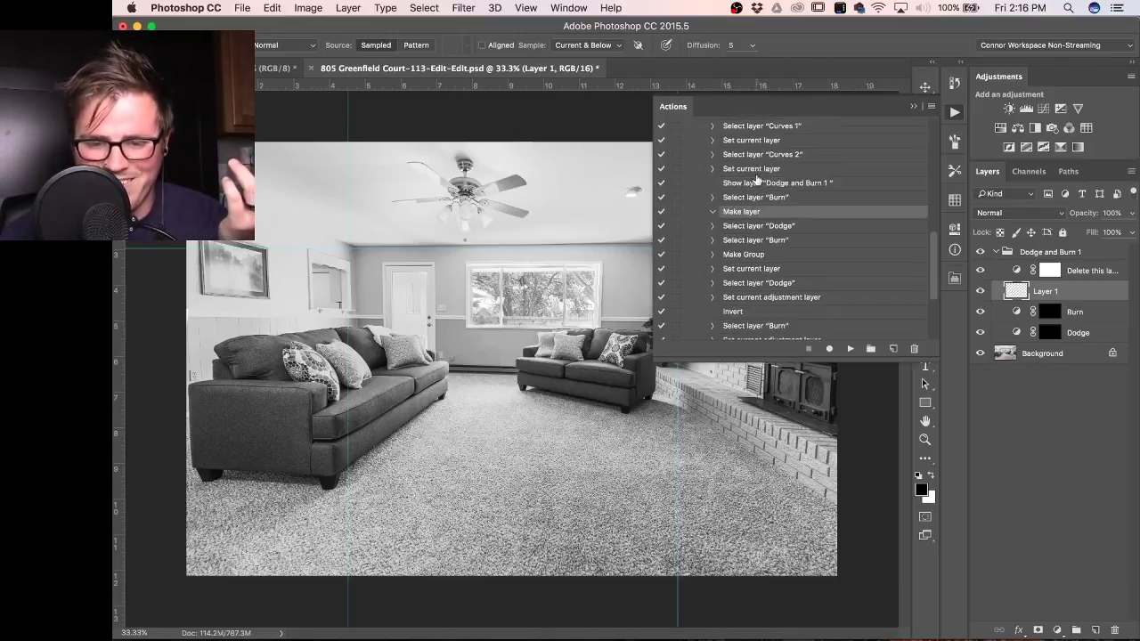
Step back through the history until the Dodge and Burn group is gone and only the Background layer remains.
key(super+z)
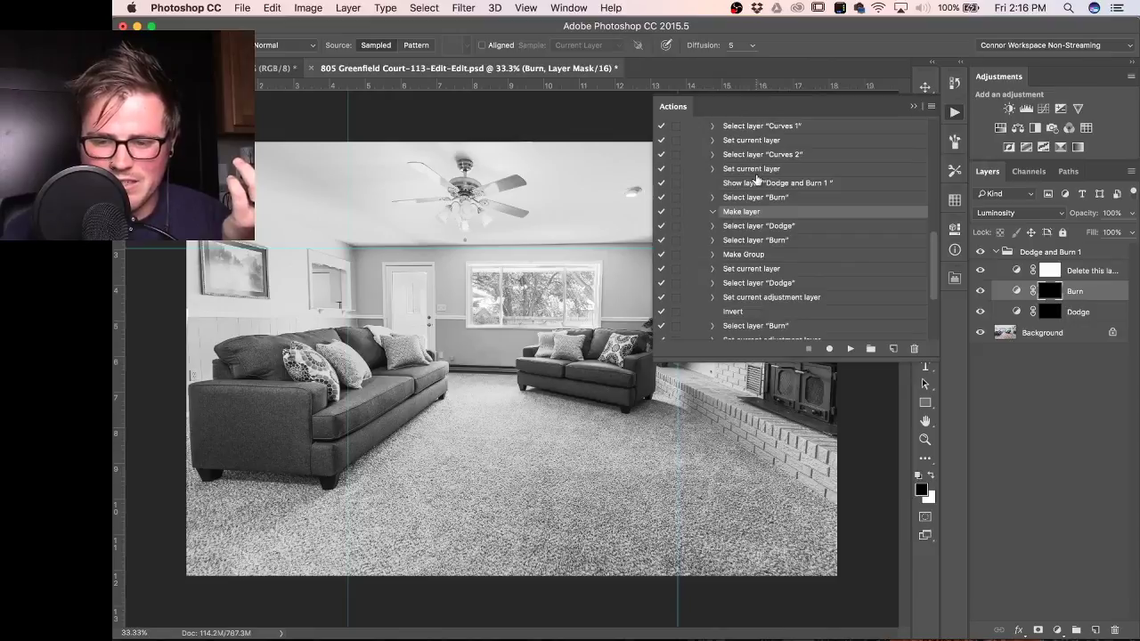
key(alt+super+z)
key(alt+super+z)
key(alt+super+z)
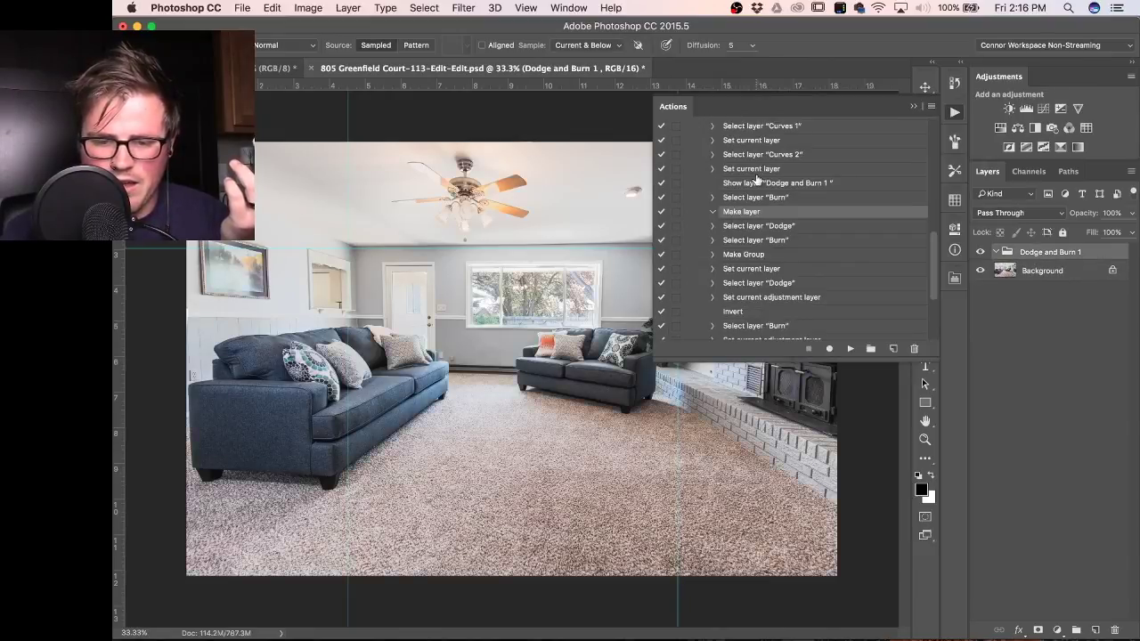
scroll(756, 178, up, 5)
scroll(757, 178, down, 3)
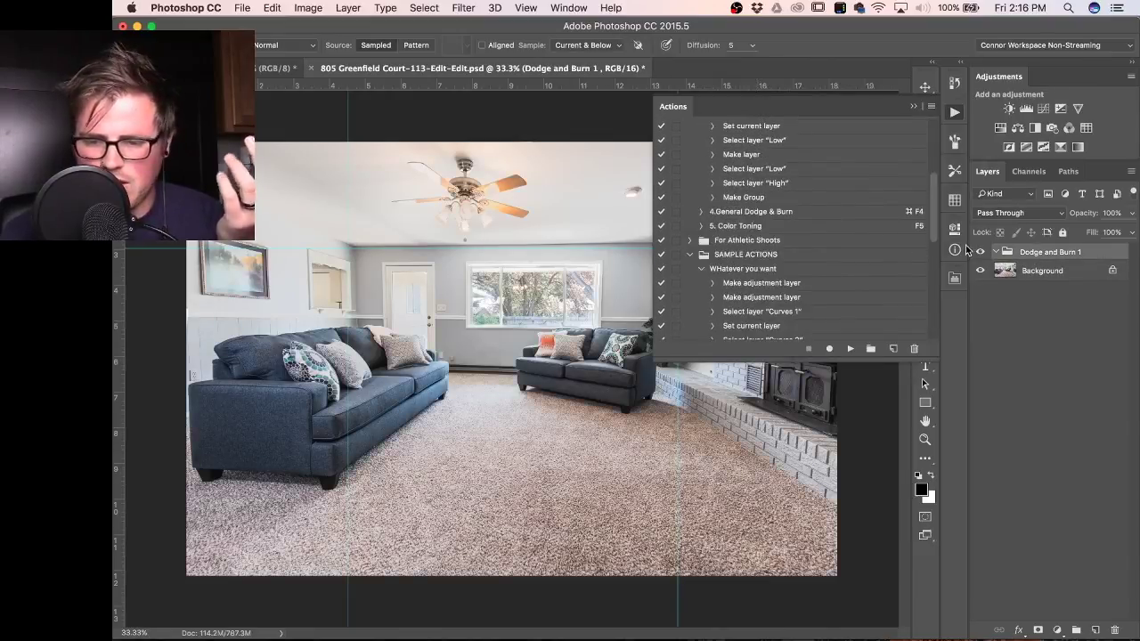
key(alt+super+z)
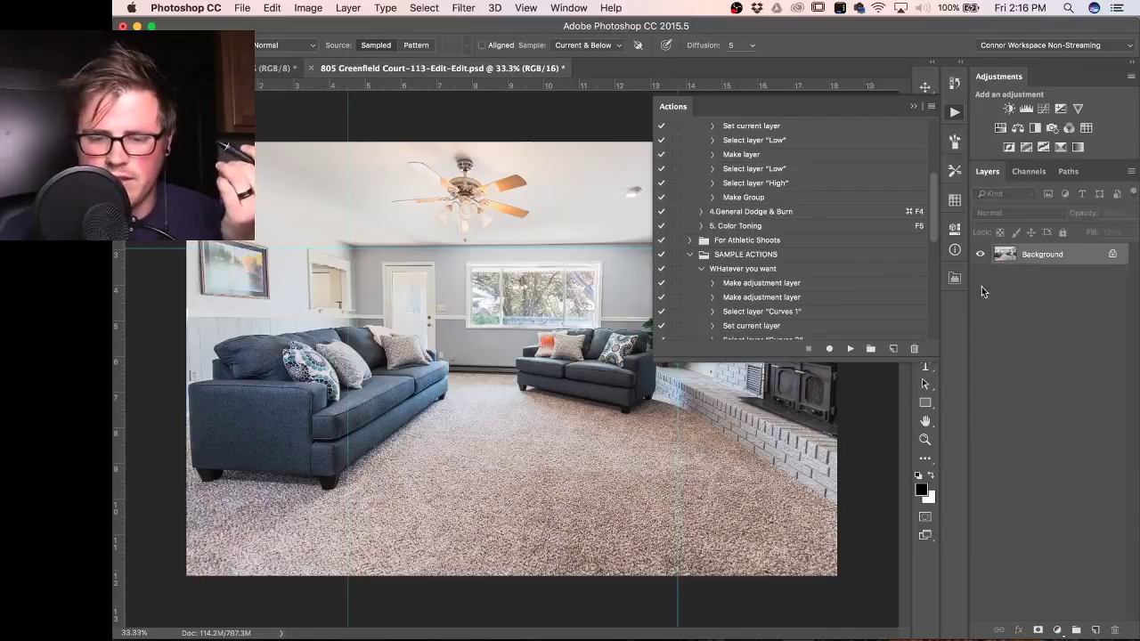
Delete the SAMPLE ACTIONS set and collapse the recorded steps of the 3. Frequency 16 Bit action.
click(869, 259)
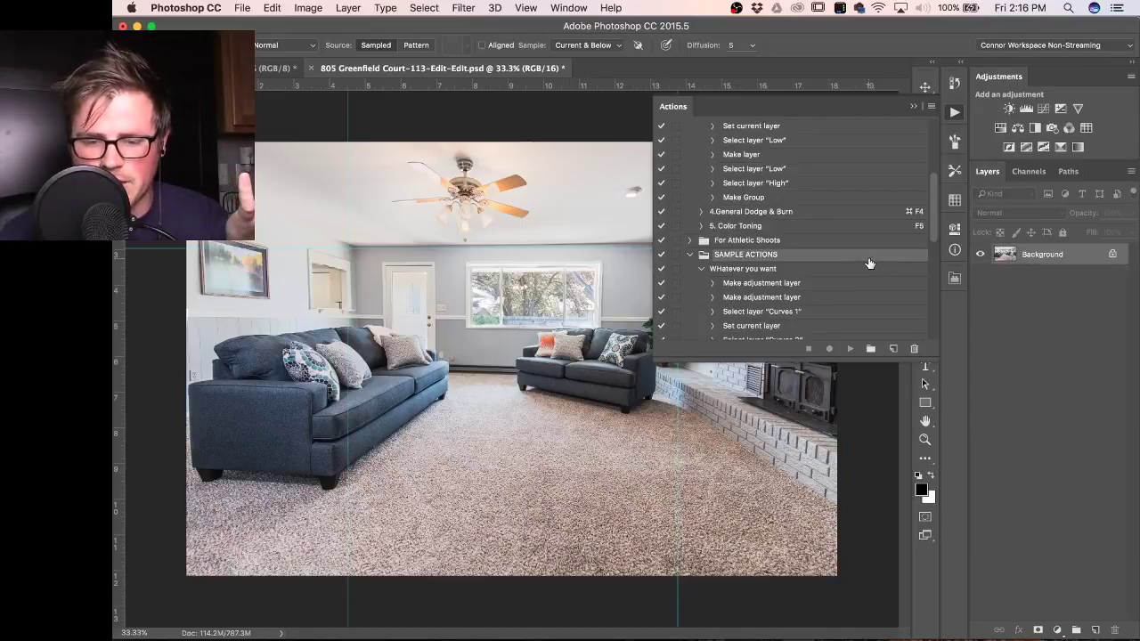
click(914, 348)
click(742, 235)
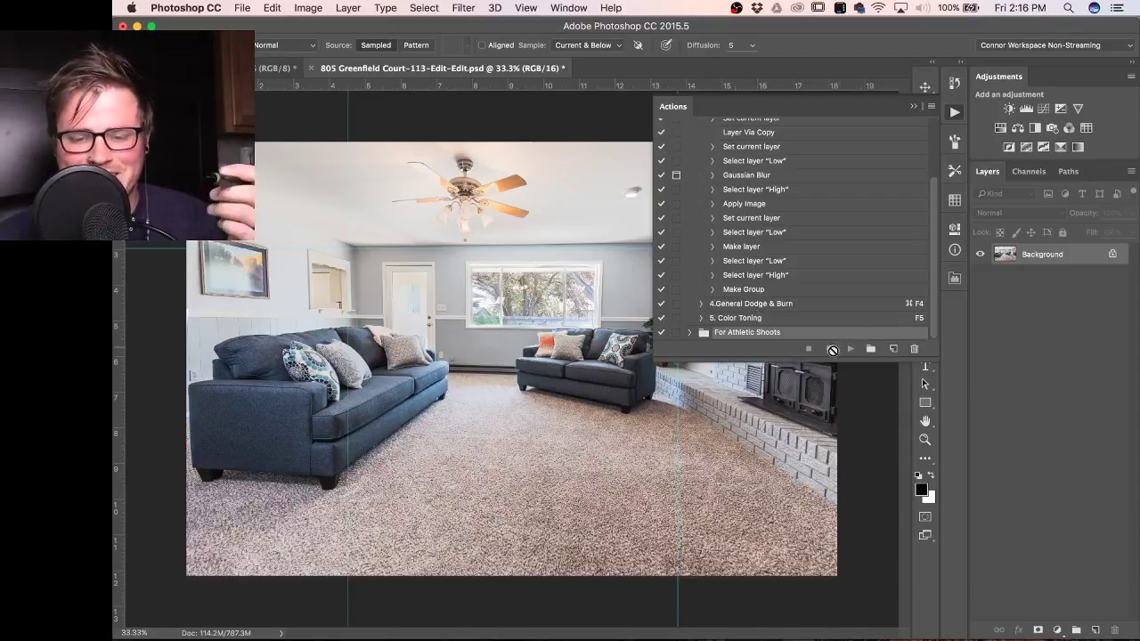
scroll(783, 282, up, 3)
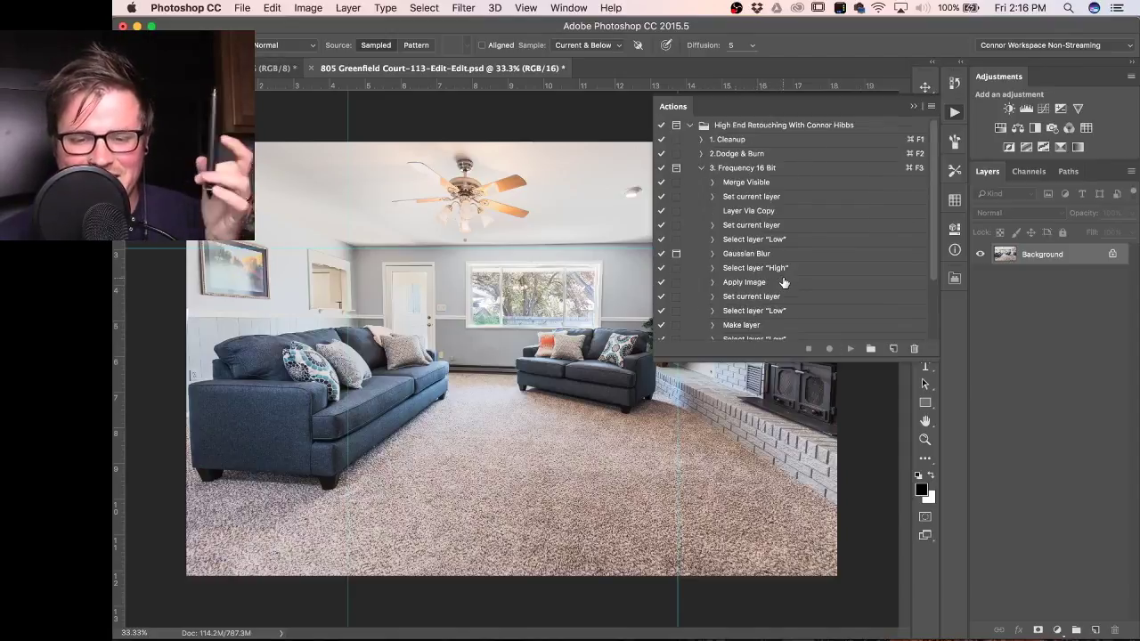
click(701, 168)
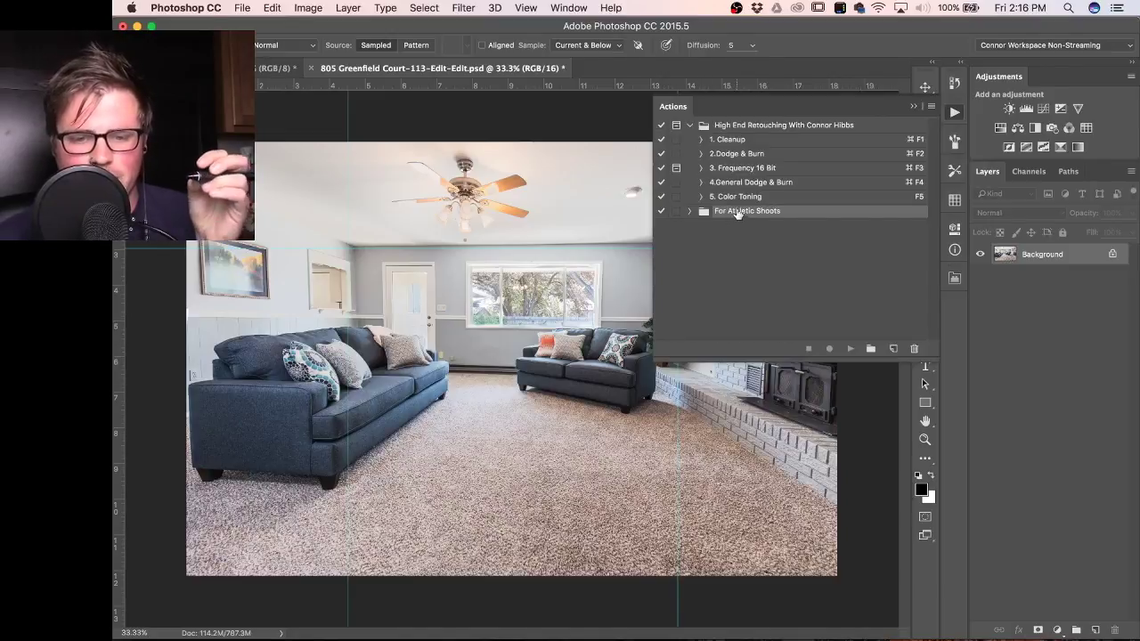
click(780, 285)
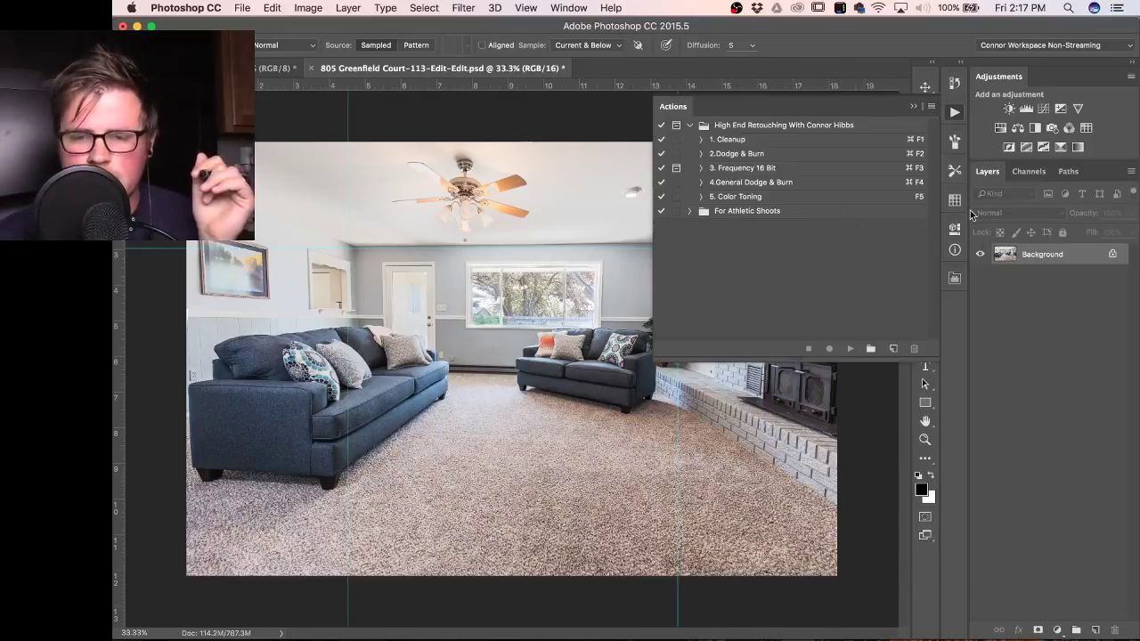
Create a new action named "color for things" in the For Athletic Shoots set and start recording it.
click(951, 112)
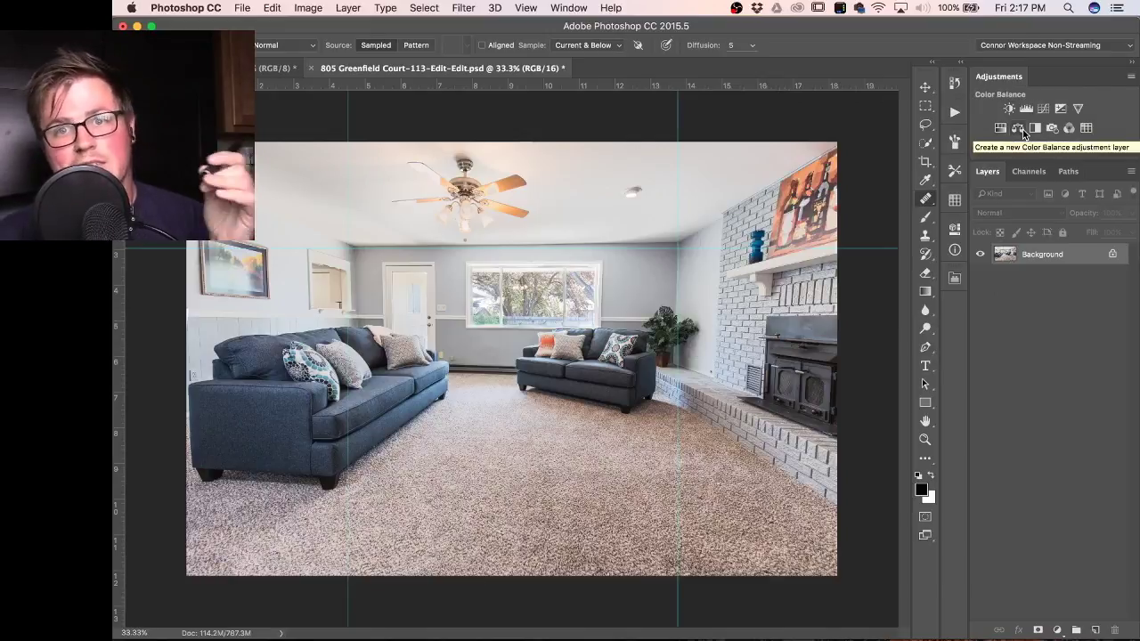
click(954, 113)
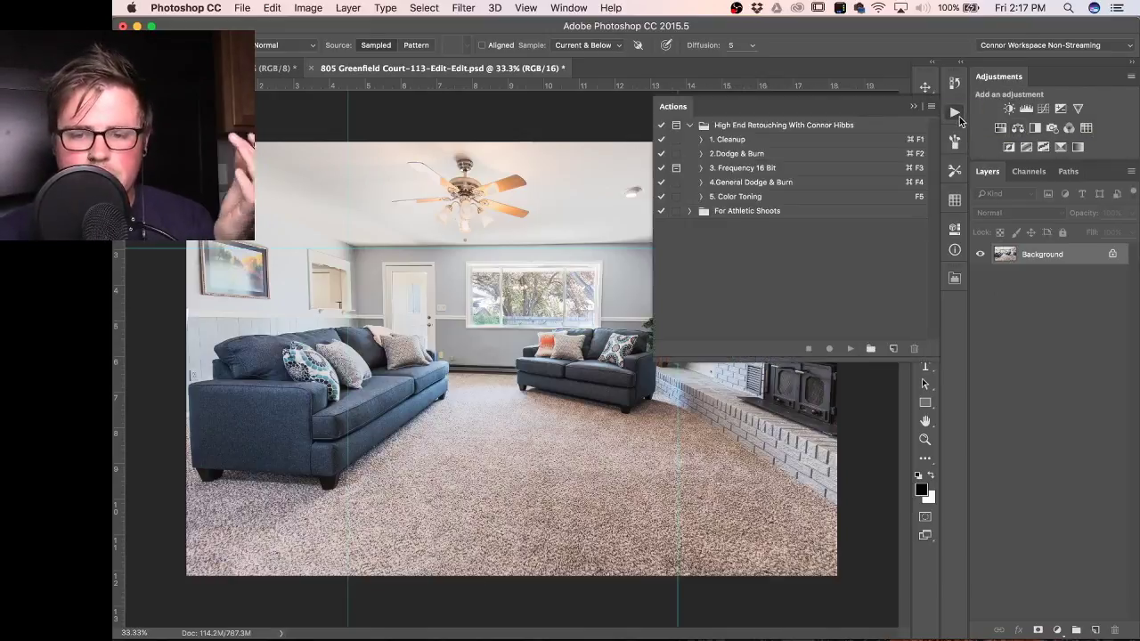
click(750, 212)
click(893, 349)
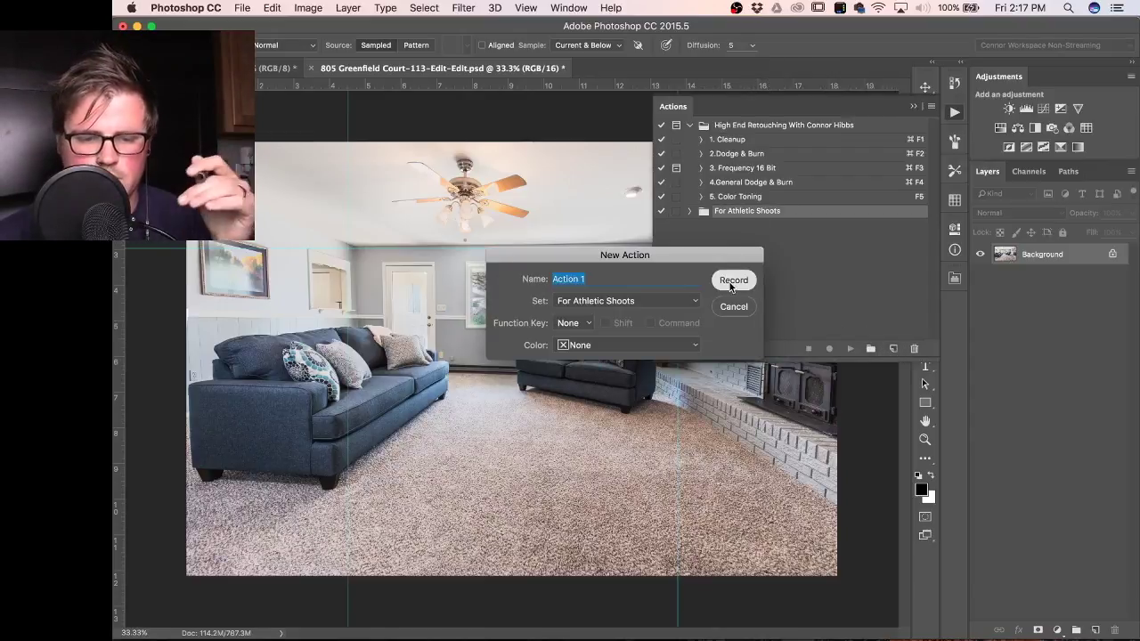
text(co)
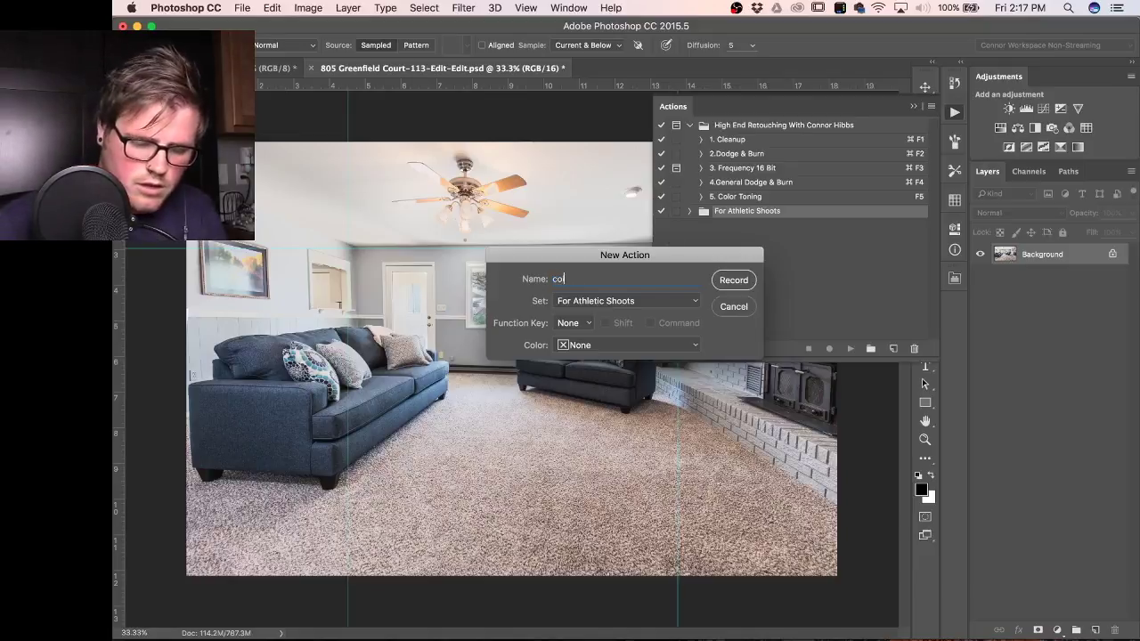
text(lor for thin)
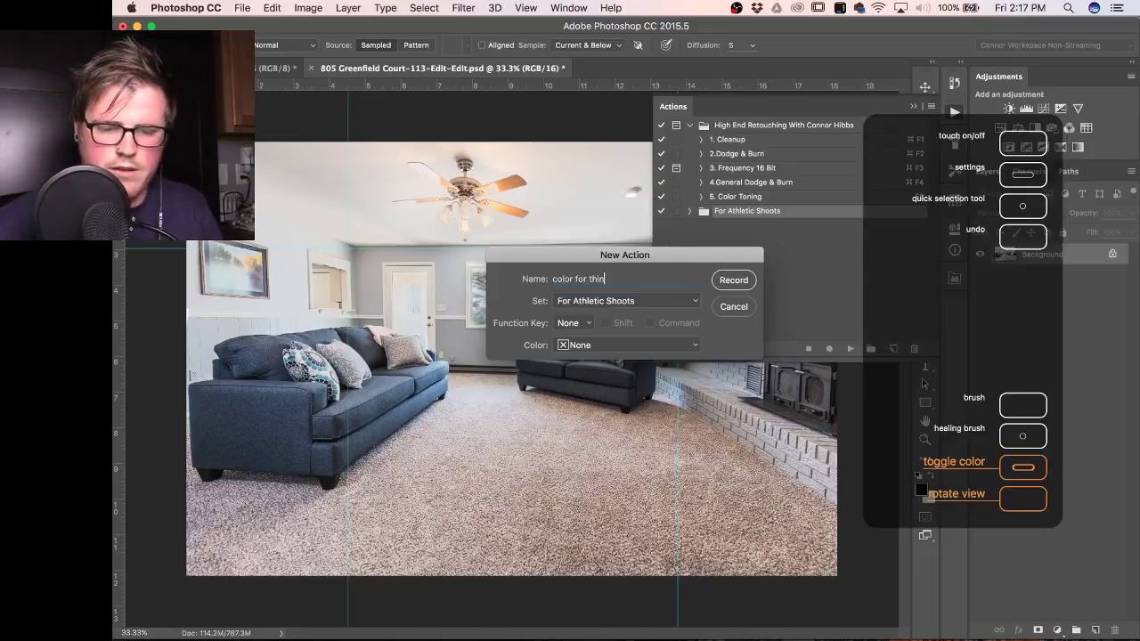
text(gs)
key(Return)
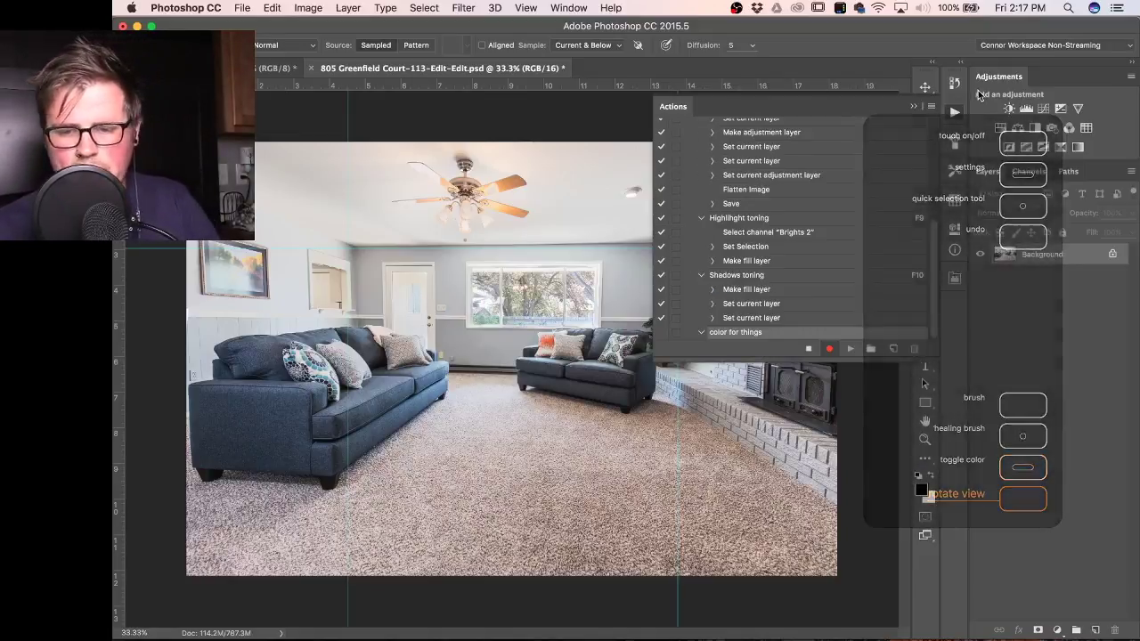
Add a Color Balance adjustment layer above the Background and set its blend mode to Color.
click(1018, 128)
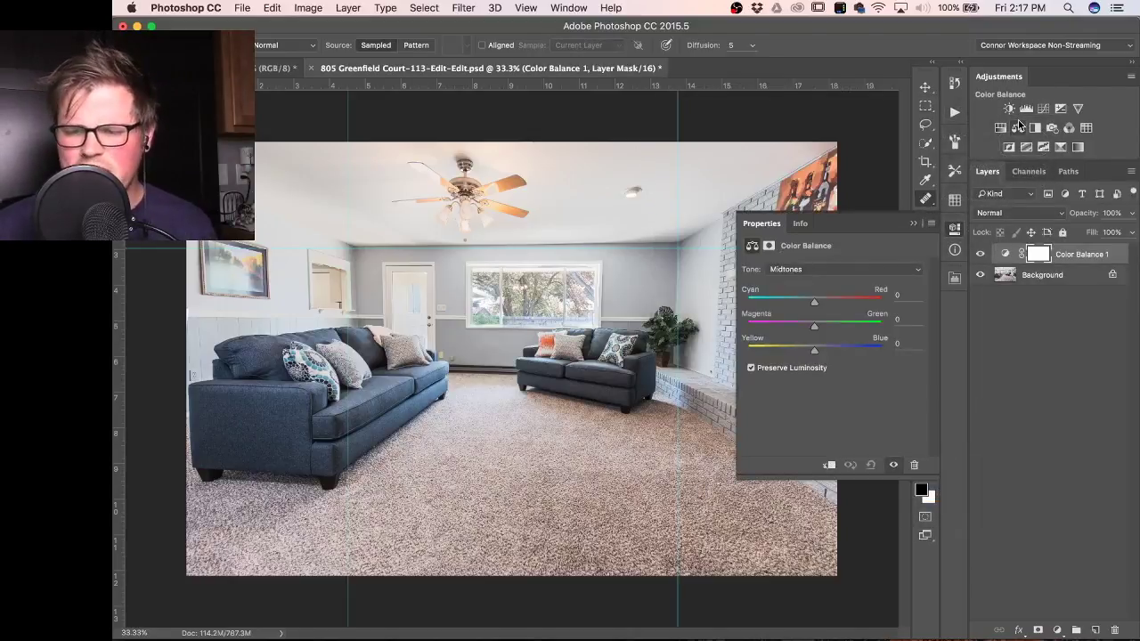
click(983, 214)
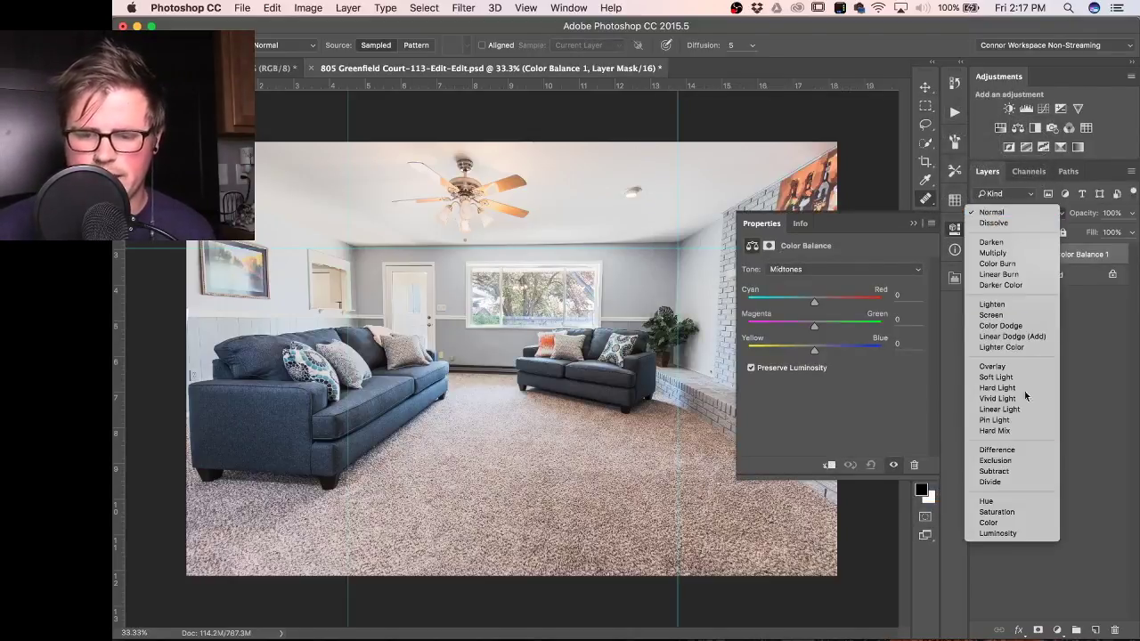
click(1018, 529)
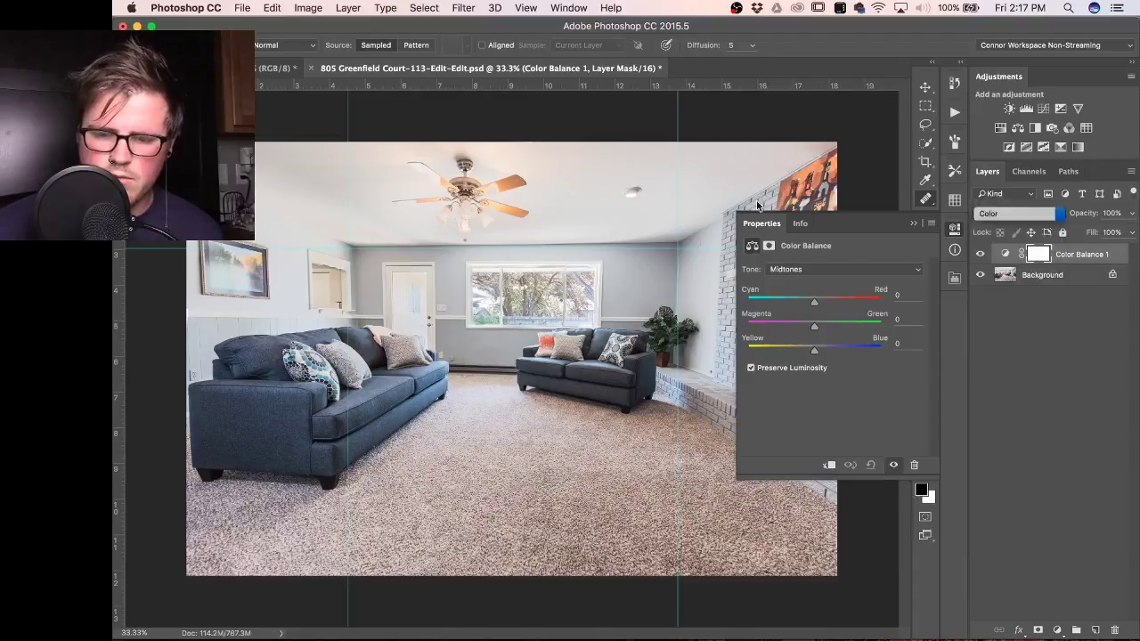
Set the Color Balance shadows to -16 on Cyan–Red and +27 on Yellow–Blue.
click(795, 269)
click(797, 258)
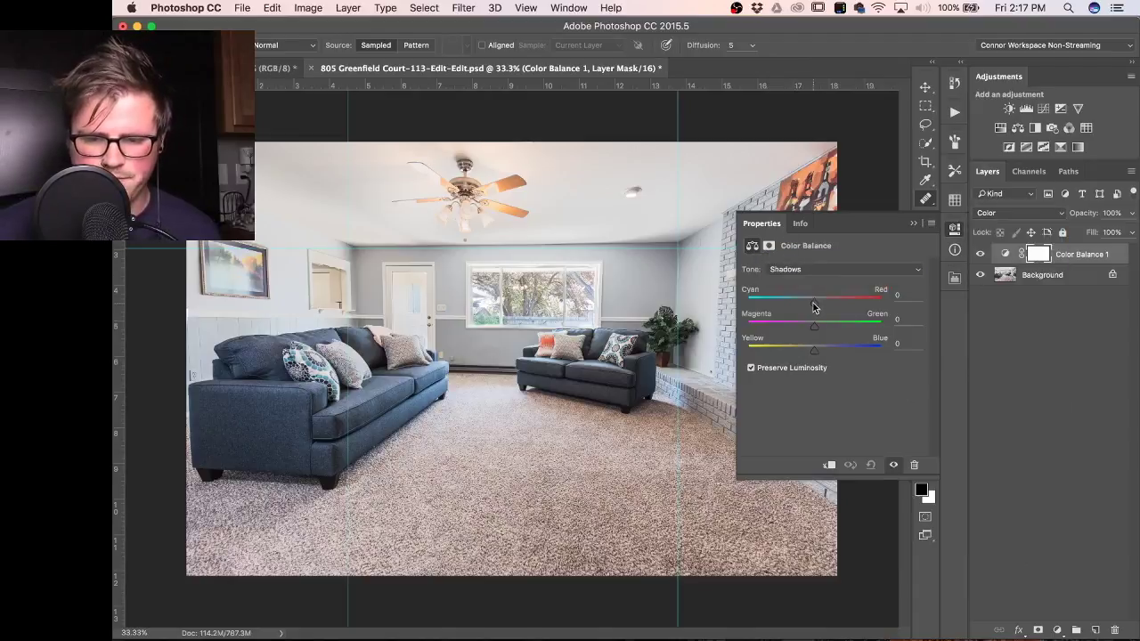
drag(814, 303, 804, 303)
drag(832, 349, 833, 349)
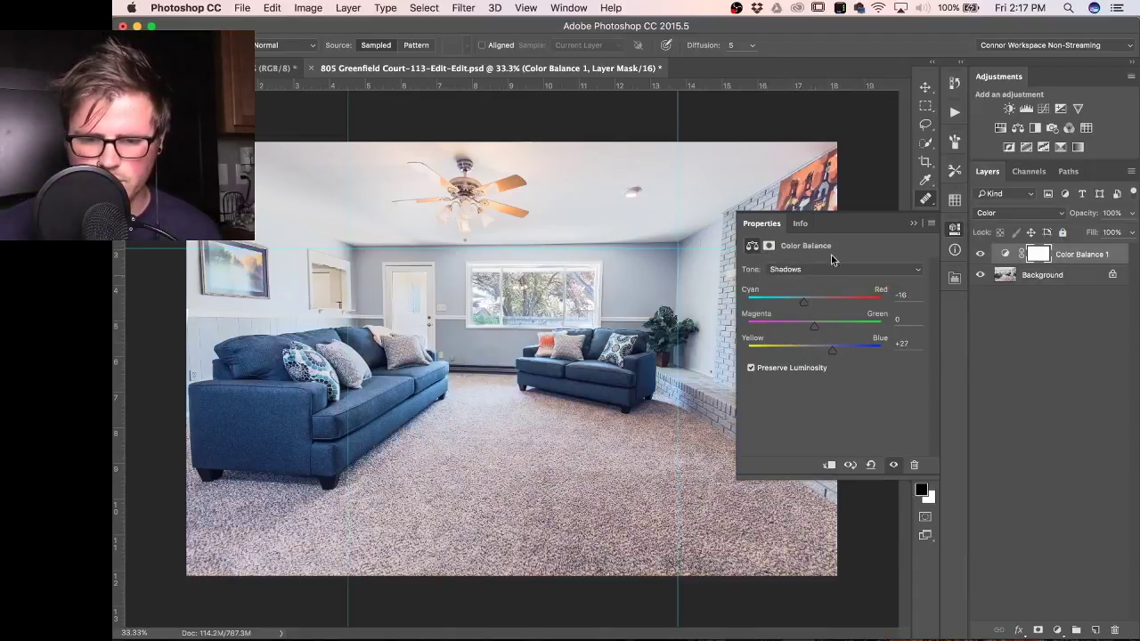
Set the Color Balance highlights to +17 on Cyan–Red and -14 on Yellow–Blue.
click(825, 267)
click(826, 289)
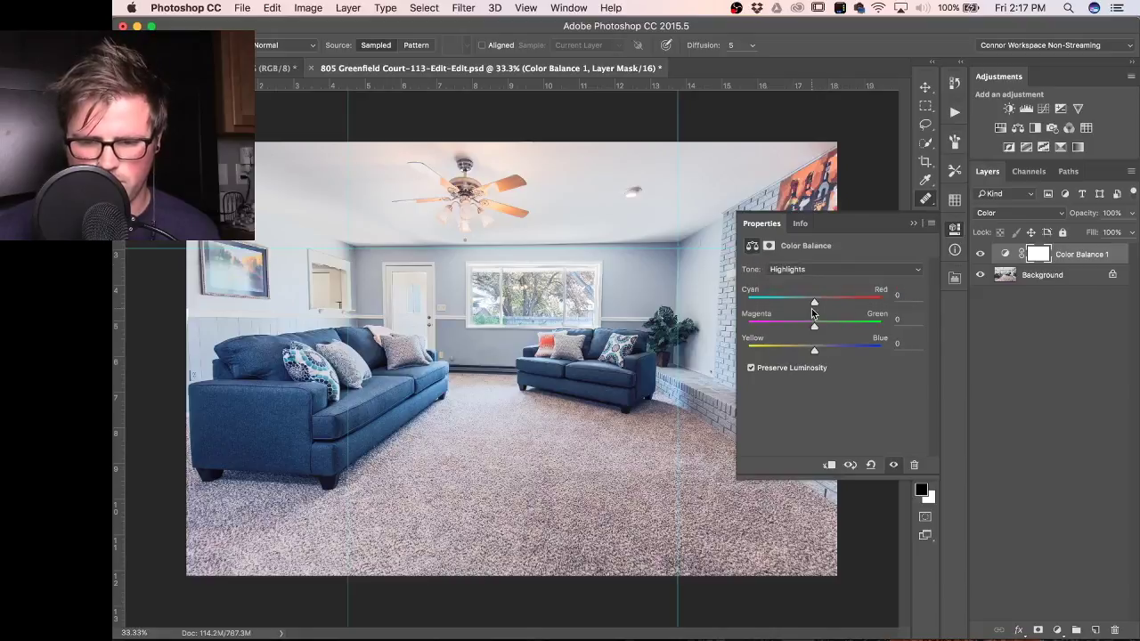
drag(811, 302, 823, 304)
drag(815, 345, 806, 350)
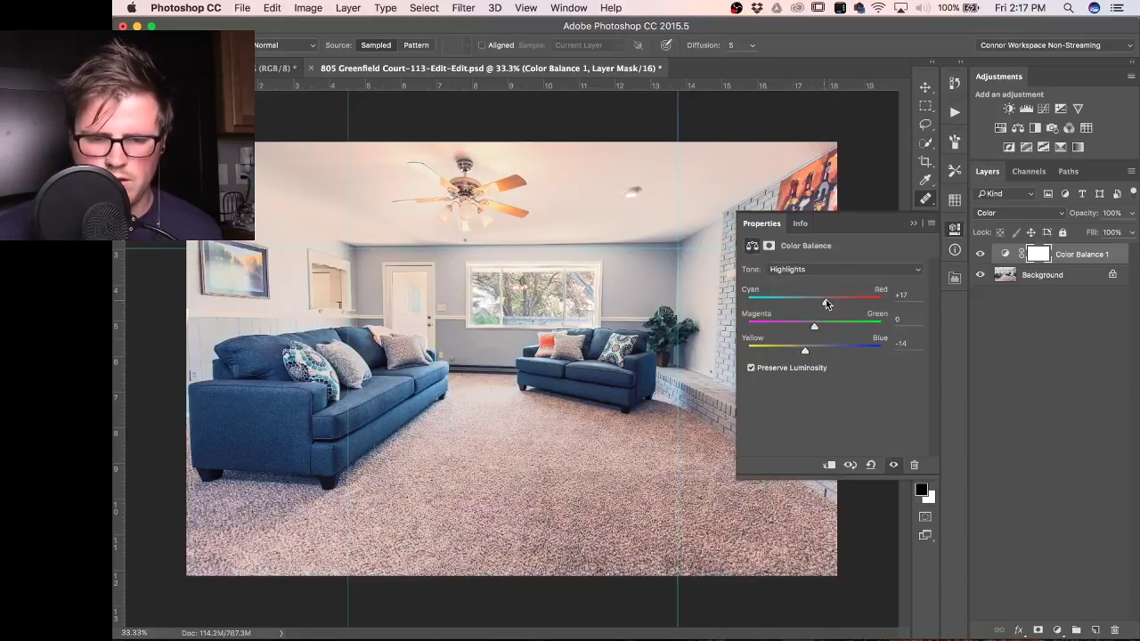
Close the Color Balance properties and stop recording the "color for things" action.
click(955, 229)
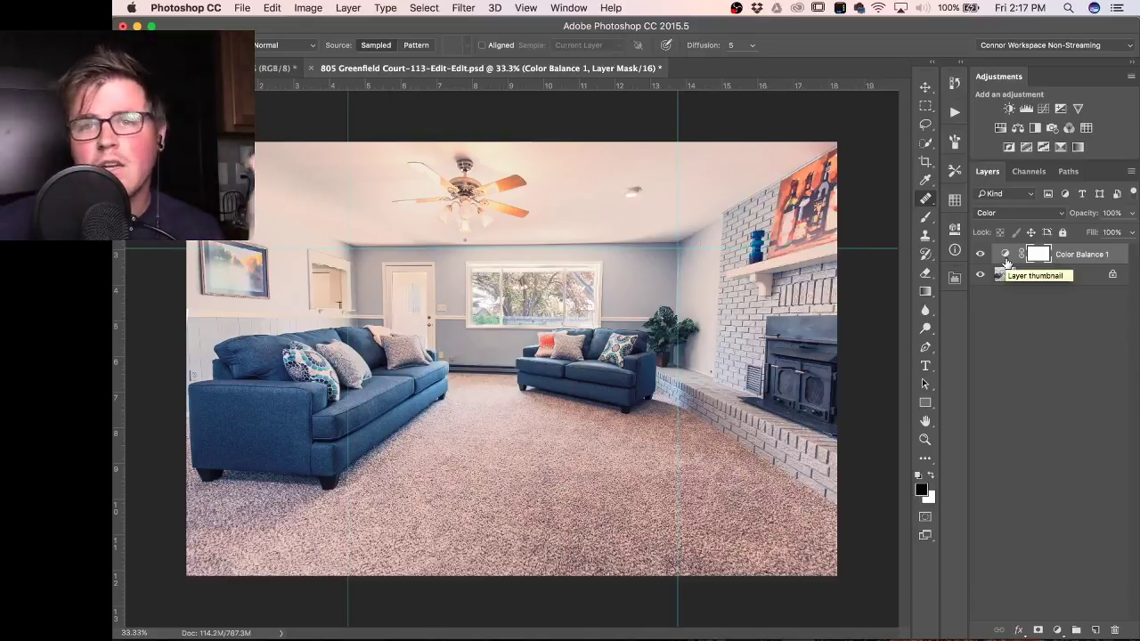
click(953, 115)
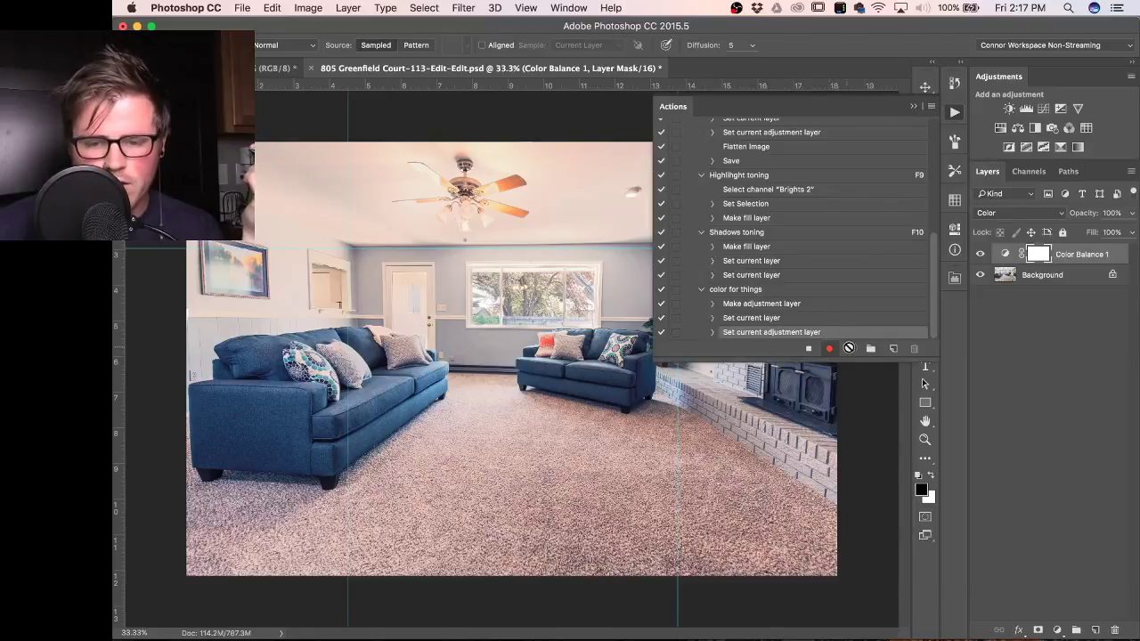
click(809, 349)
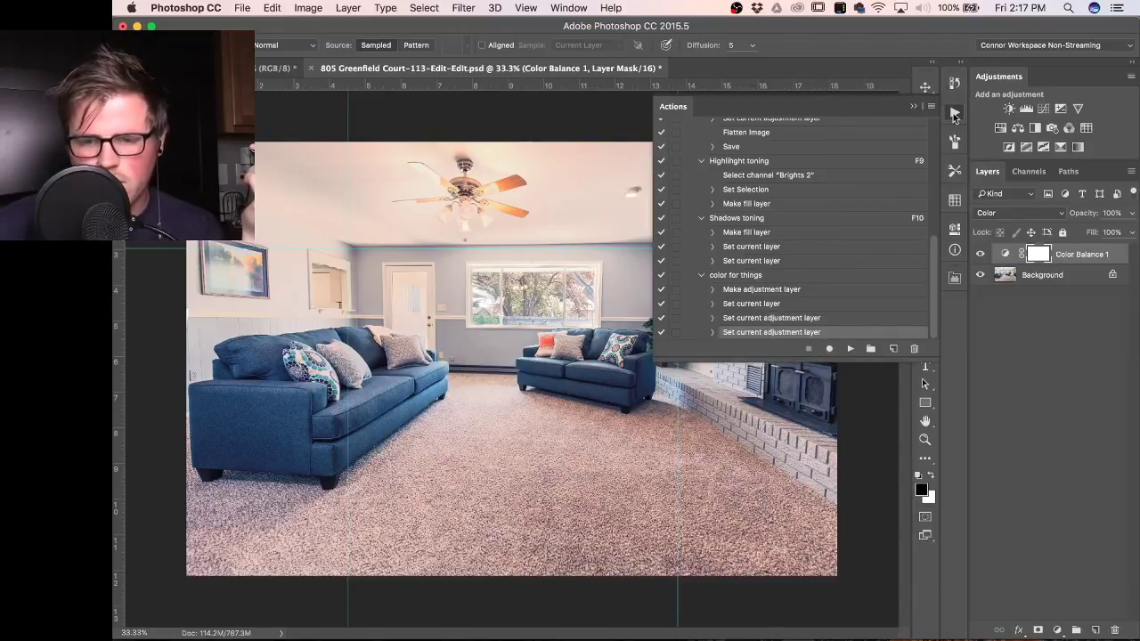
Switch the actions list to button mode and delete the Color Balance 1 layer.
click(931, 107)
click(902, 115)
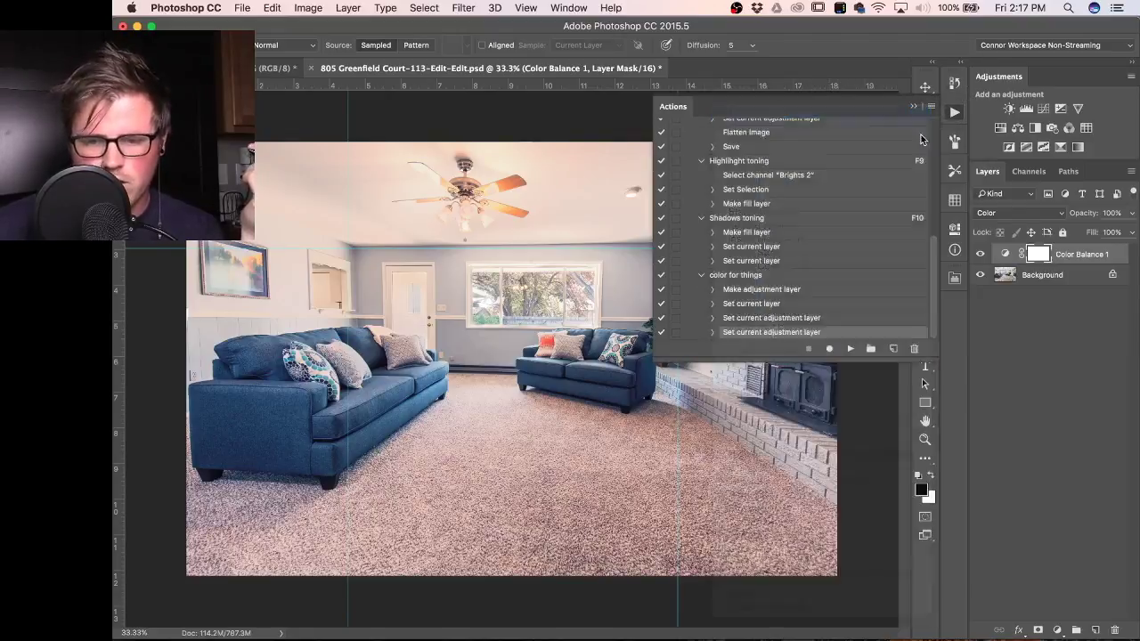
click(1078, 257)
key(Delete)
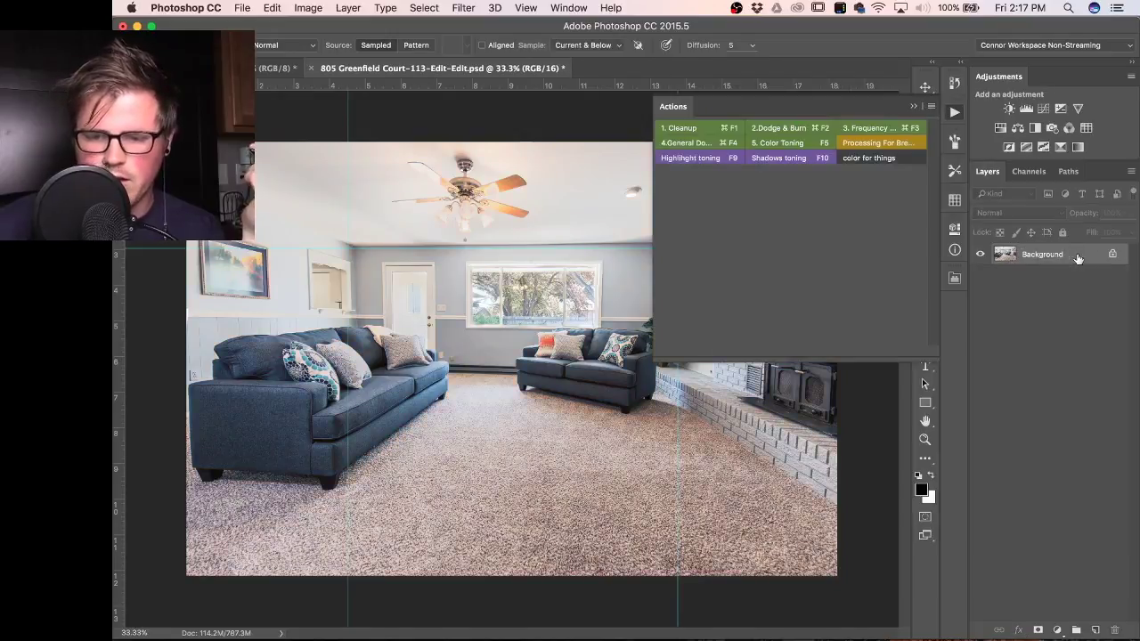
Play the "color for things" action seven times to stack its effect, and delete all the resulting Color Balance layers.
click(894, 161)
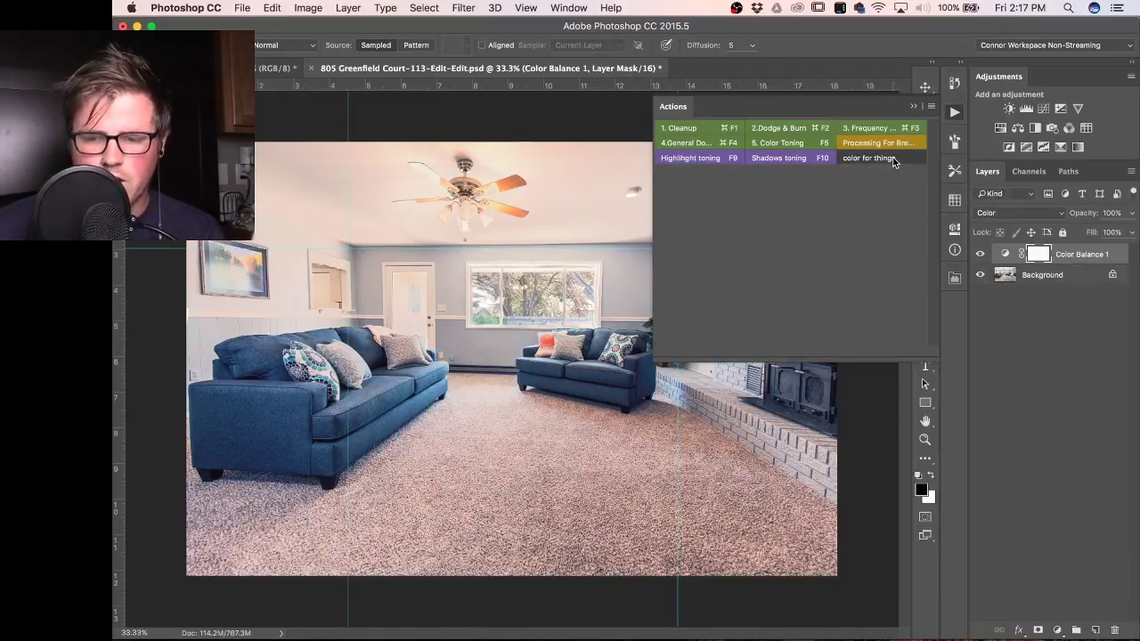
click(894, 162)
click(893, 161)
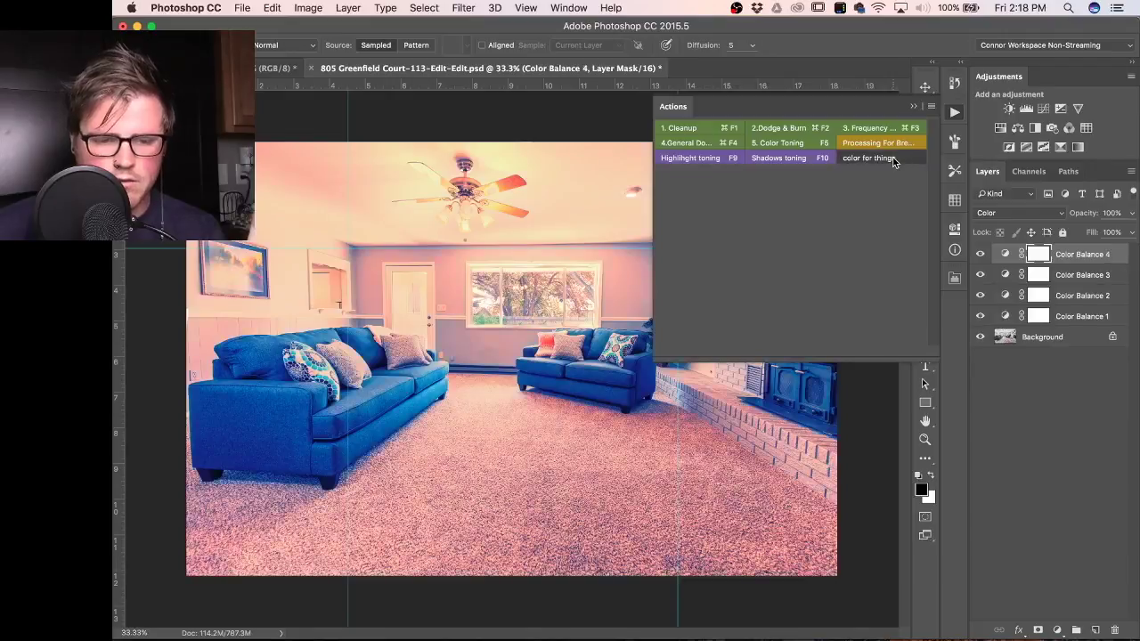
click(894, 161)
click(894, 161)
click(894, 161)
click(954, 111)
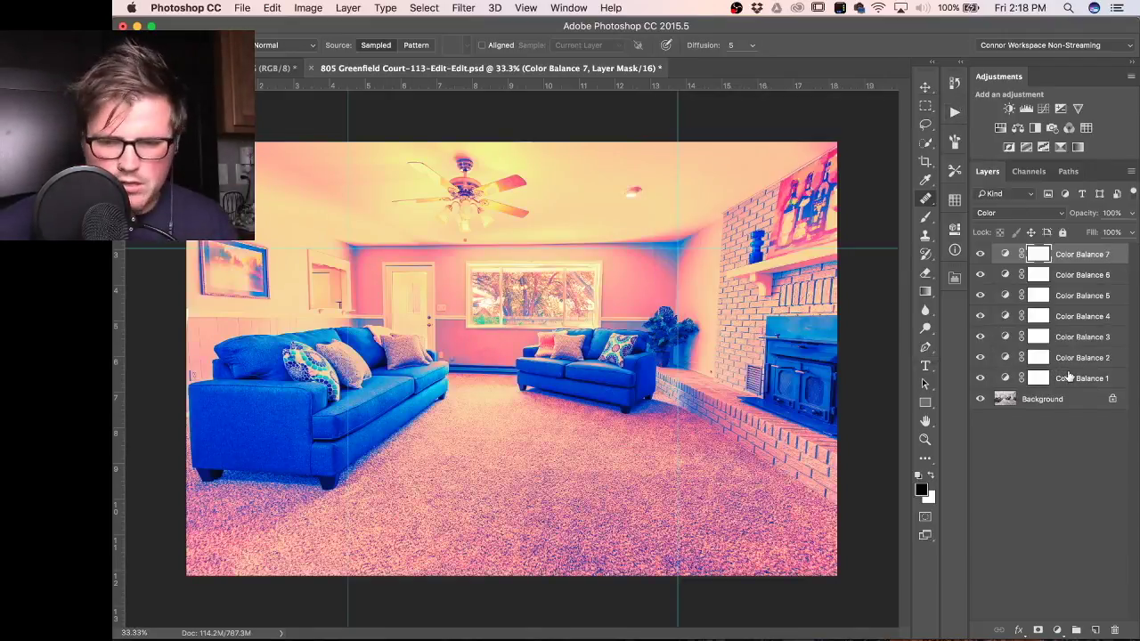
shift+click(1069, 378)
key(Delete)
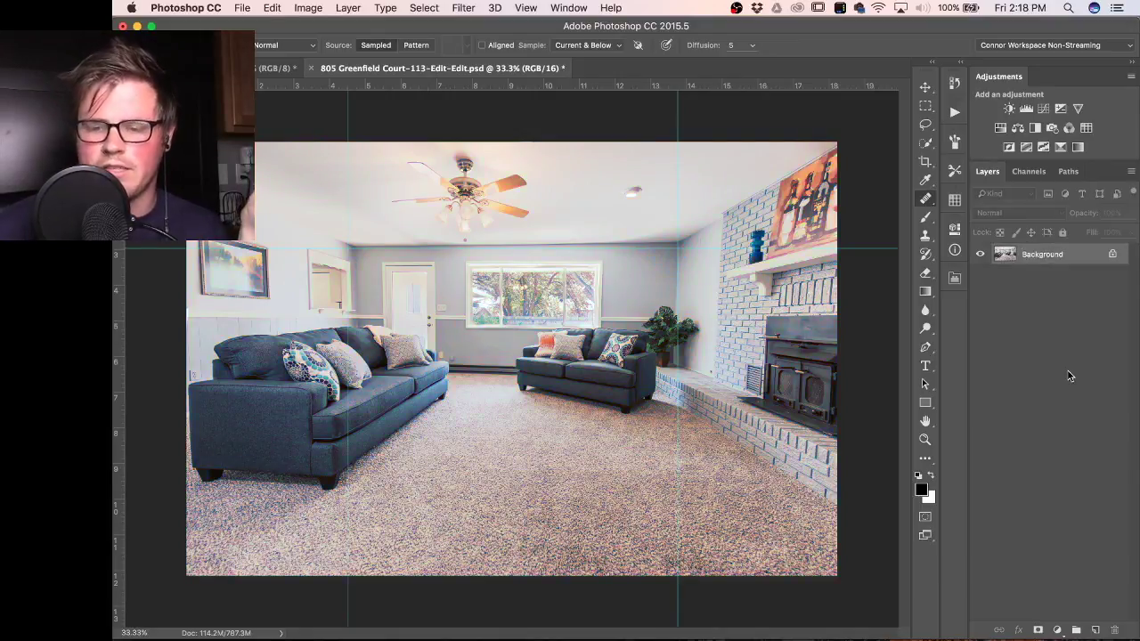
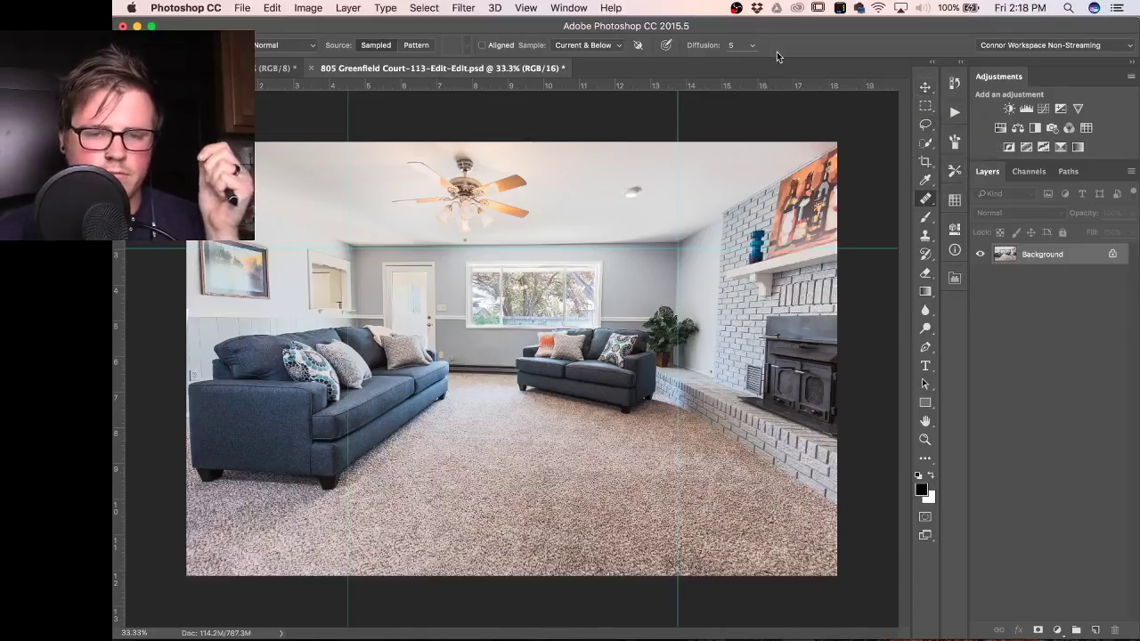
click(736, 7)
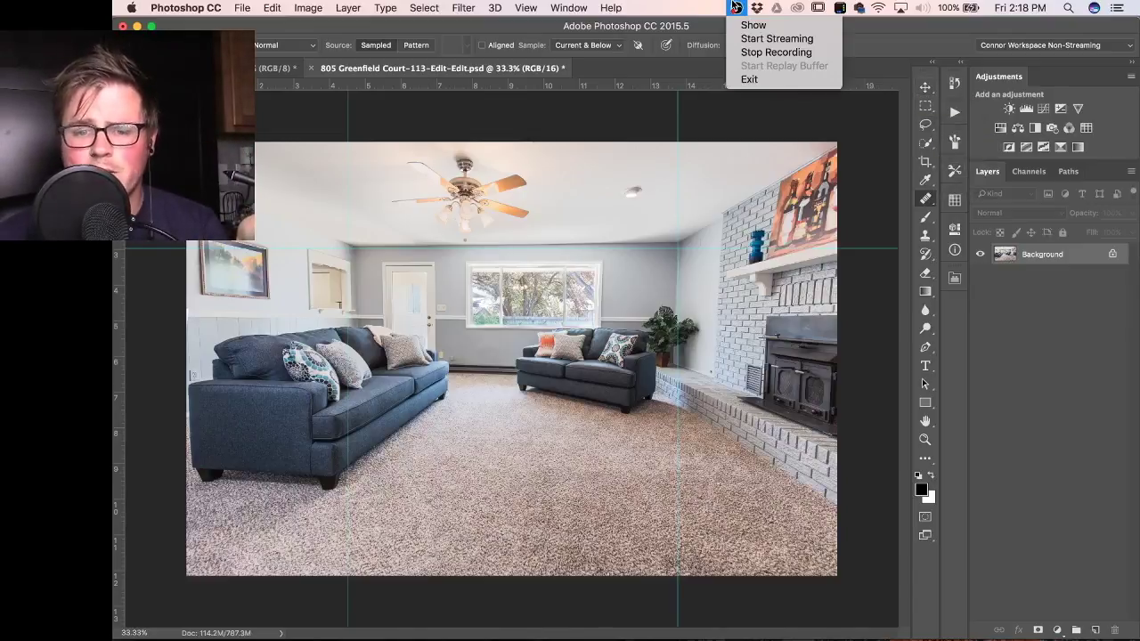
click(734, 8)
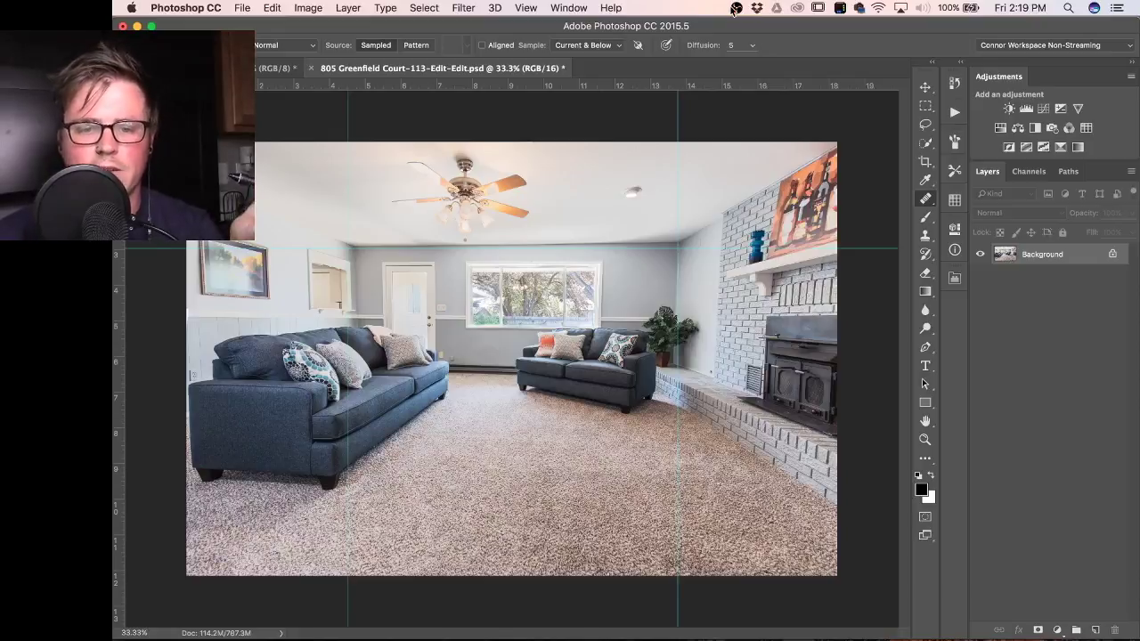
click(735, 8)
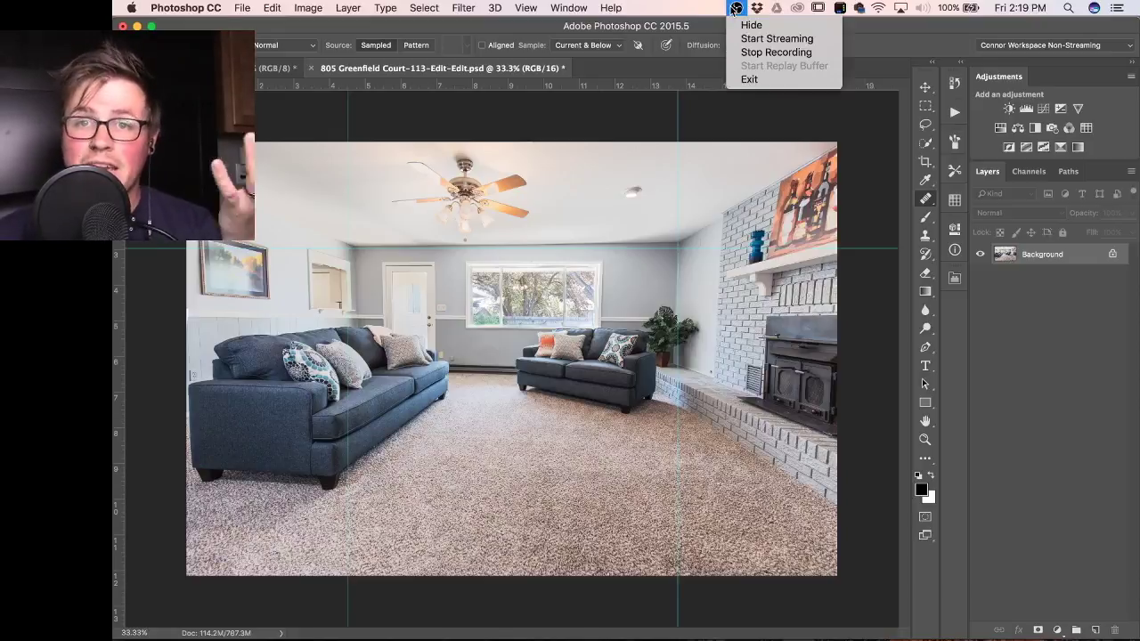